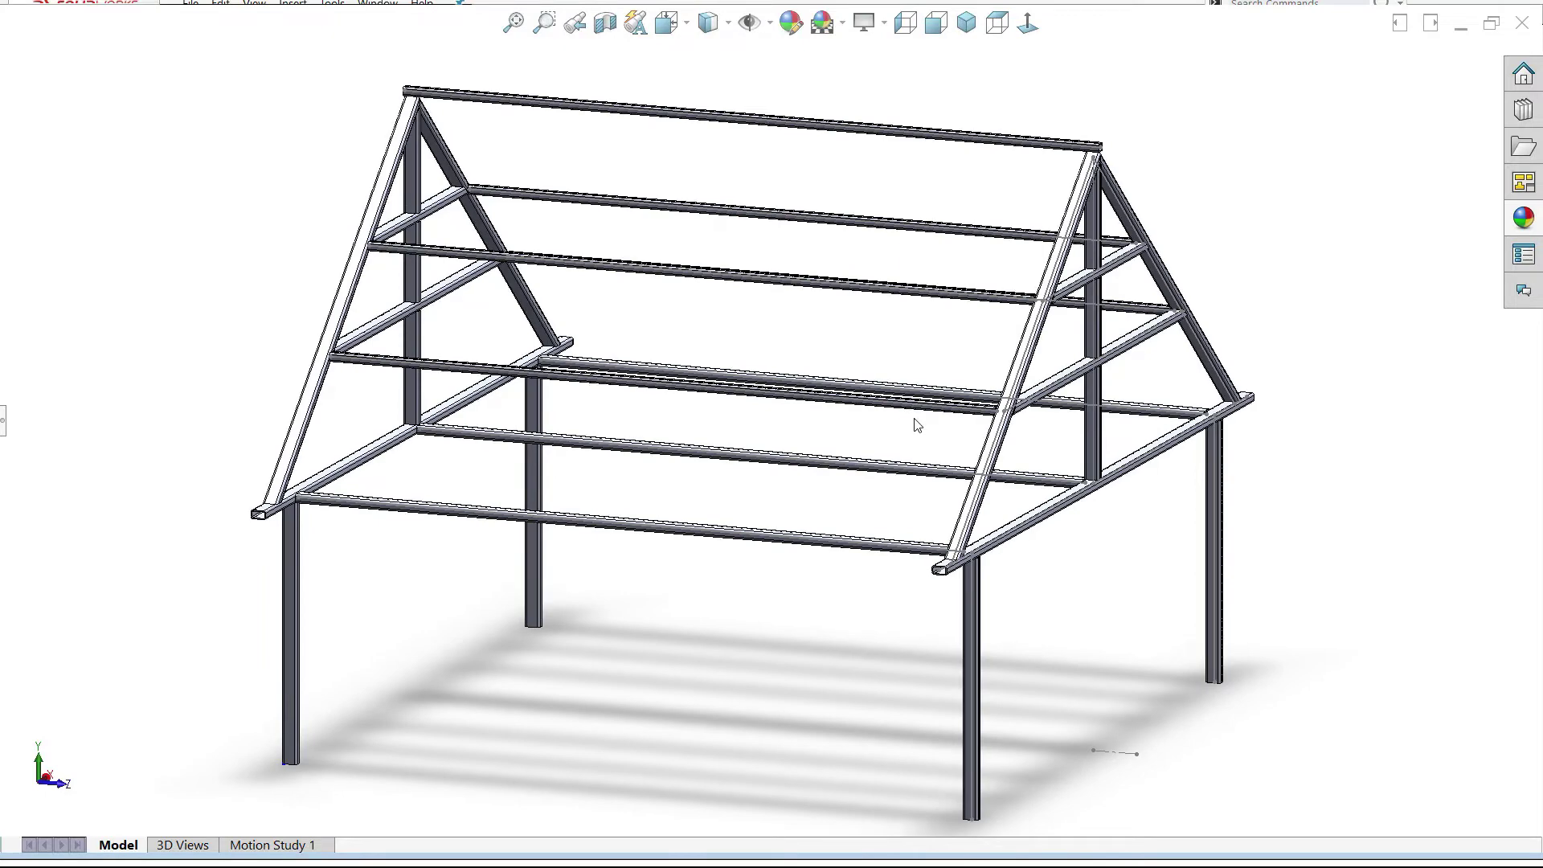
# Step: Inspect the existing frame in side, front and 3D orbit views
pyautogui.scroll(1, 917, 425)
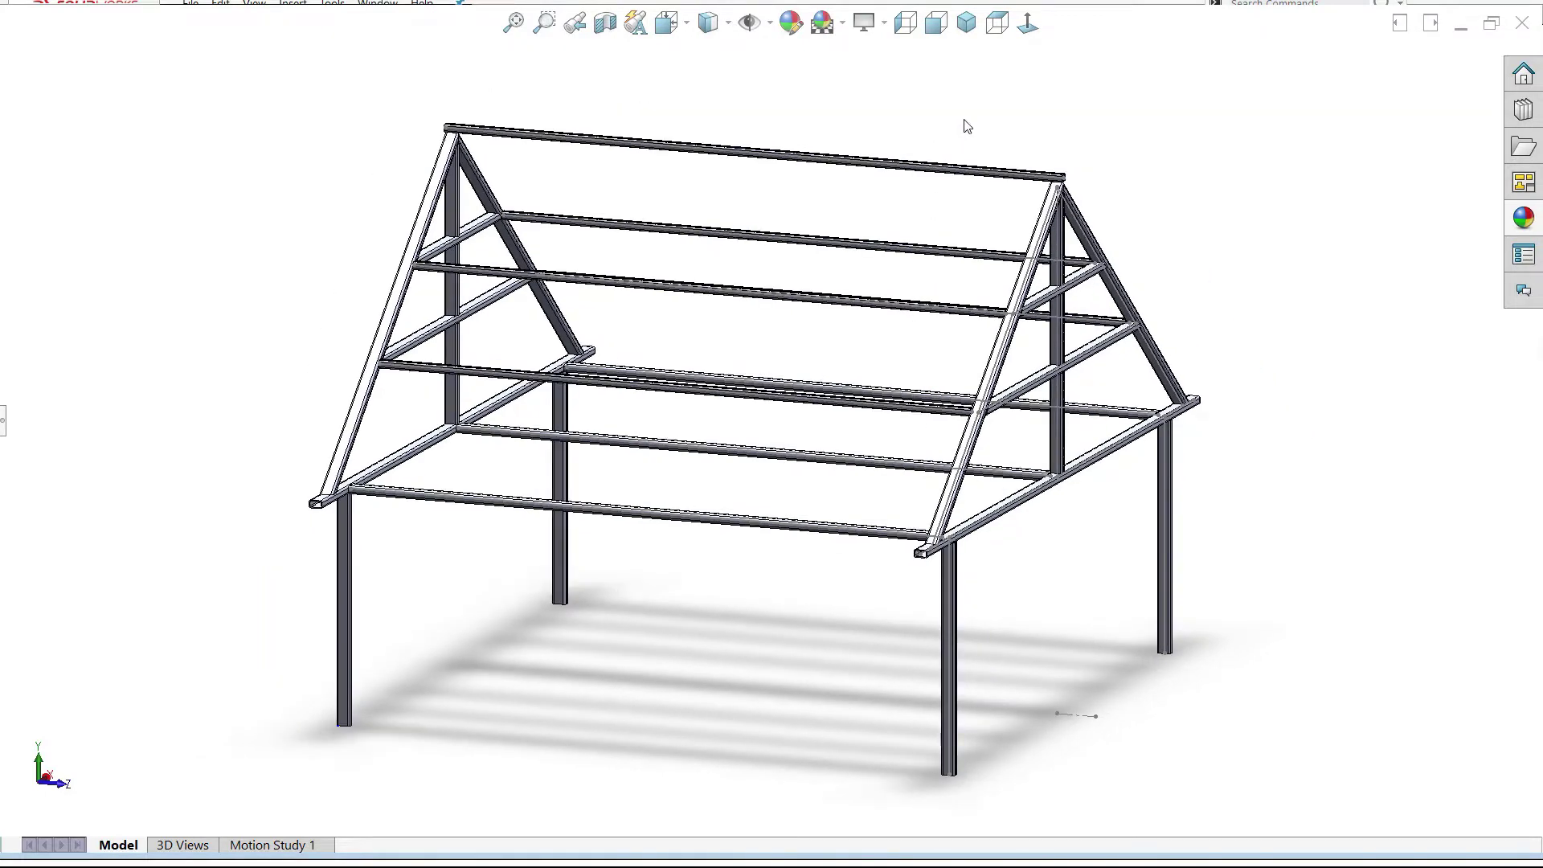
pyautogui.click(1029, 23)
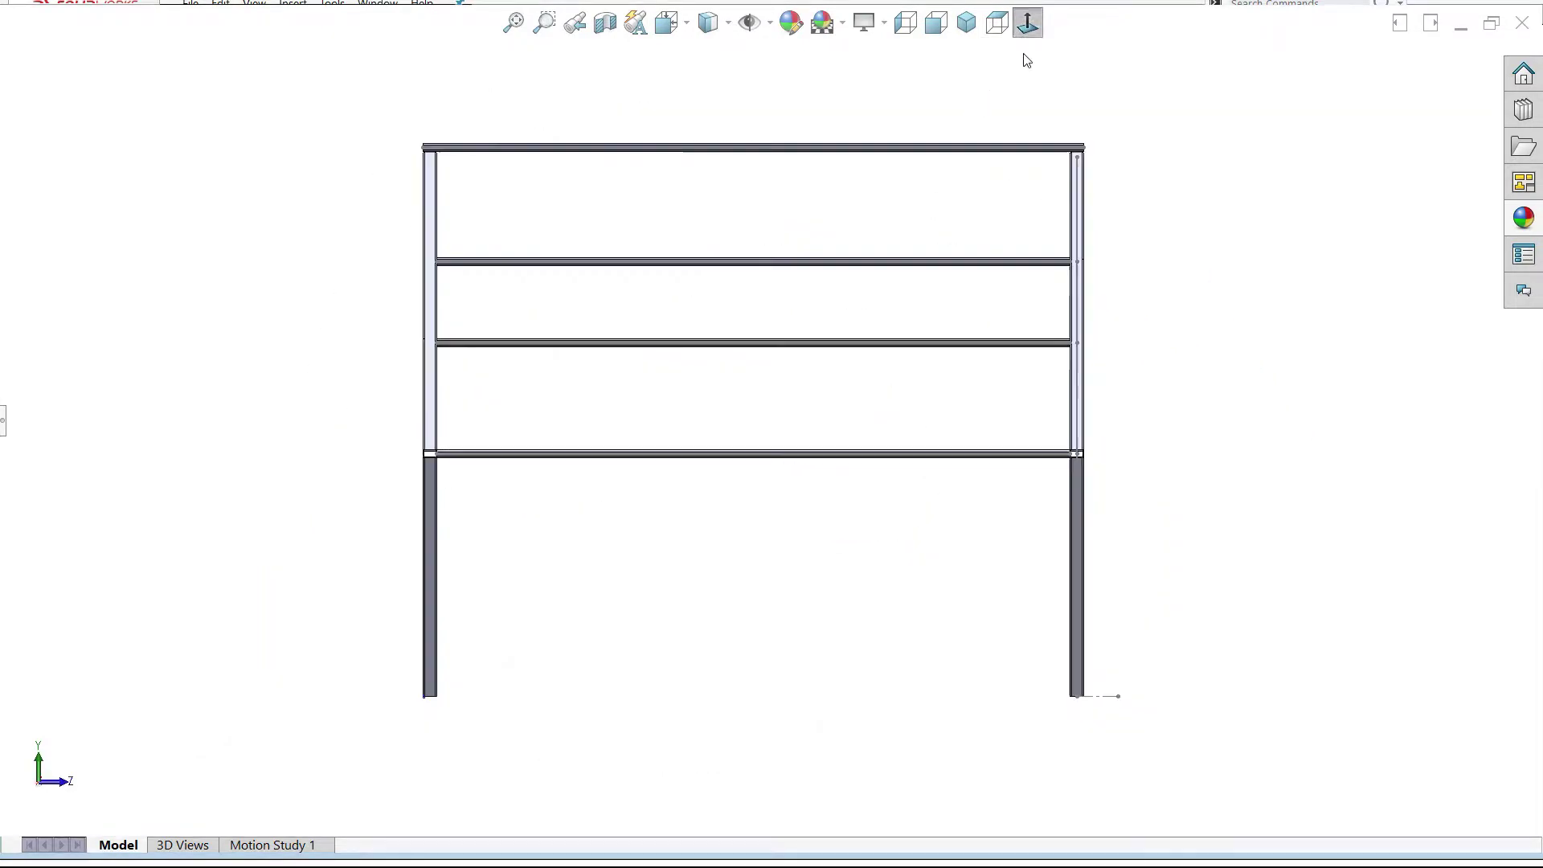
pyautogui.click(937, 22)
pyautogui.moveTo(913, 296); pyautogui.dragTo(941, 327, button='middle')
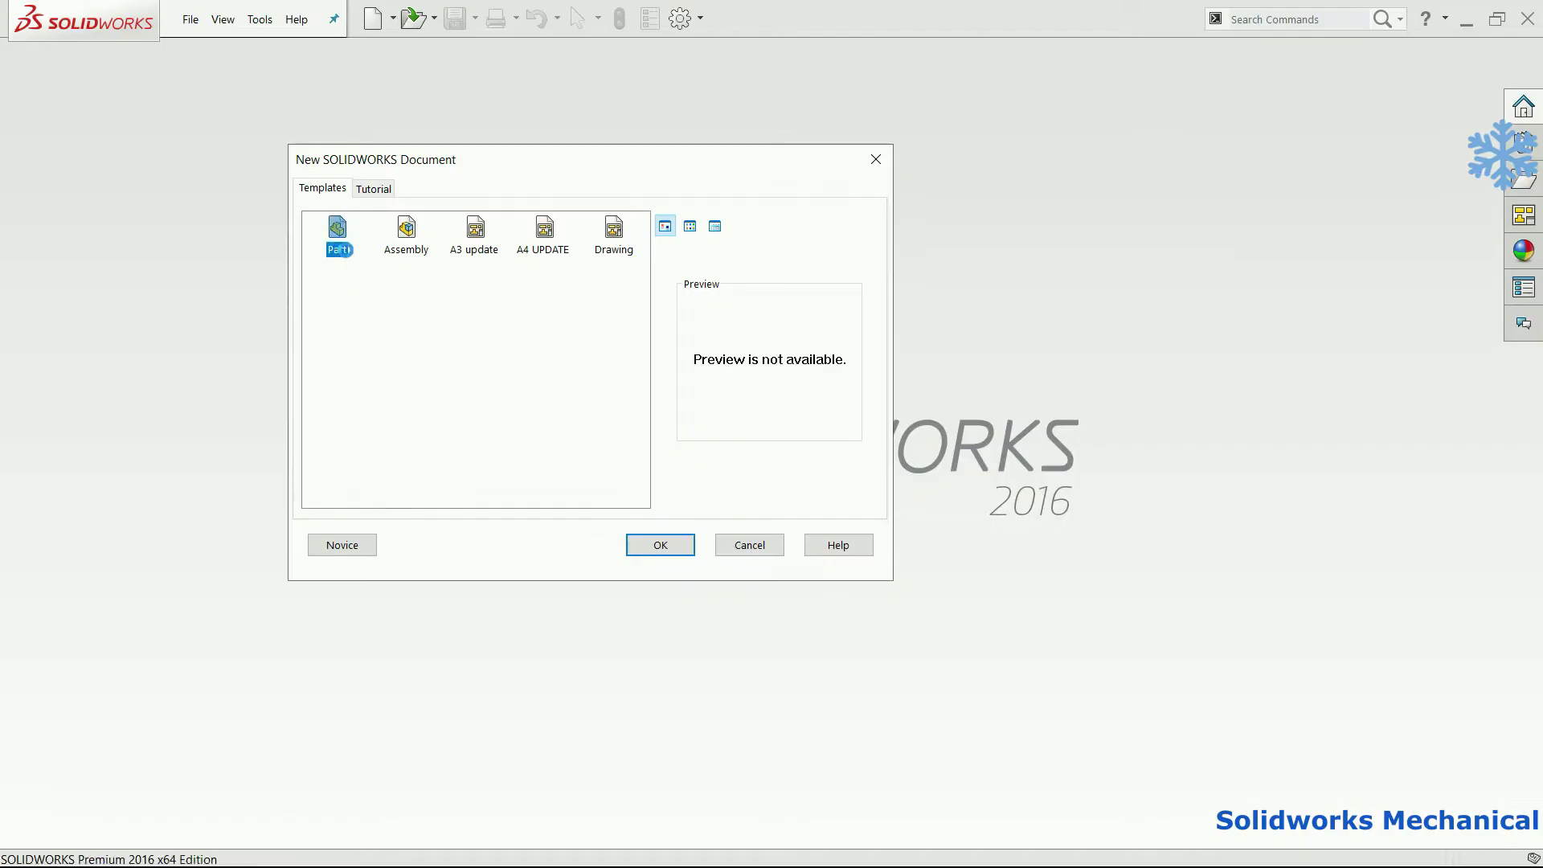
# Step: Create a new part, show its planes, and start a Front Plane sketch with the Line tool
pyautogui.doubleClick(339, 241)
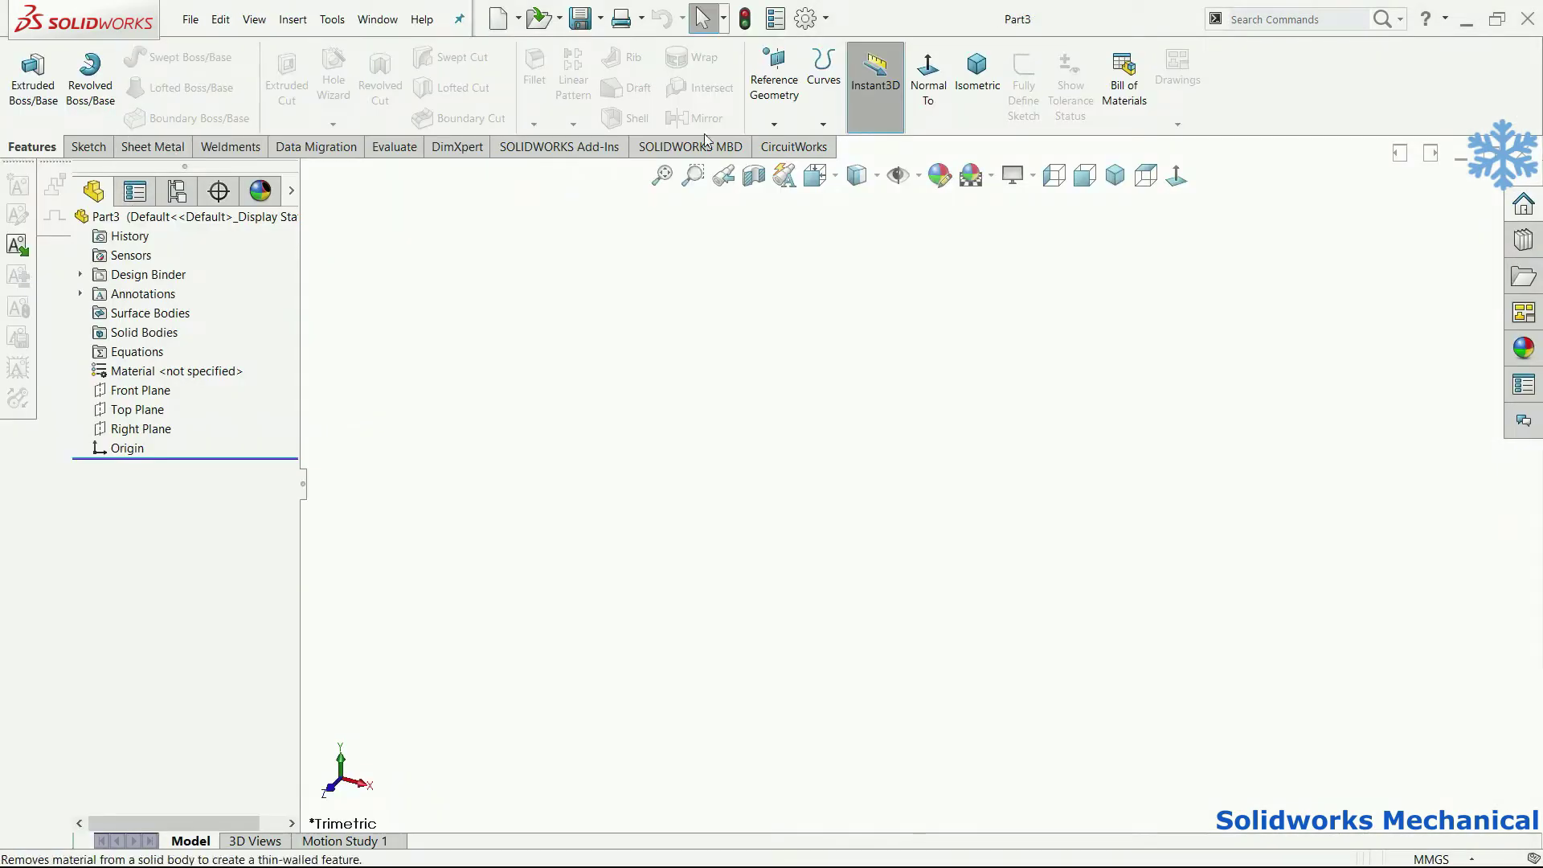
pyautogui.click(898, 176)
pyautogui.click(934, 211)
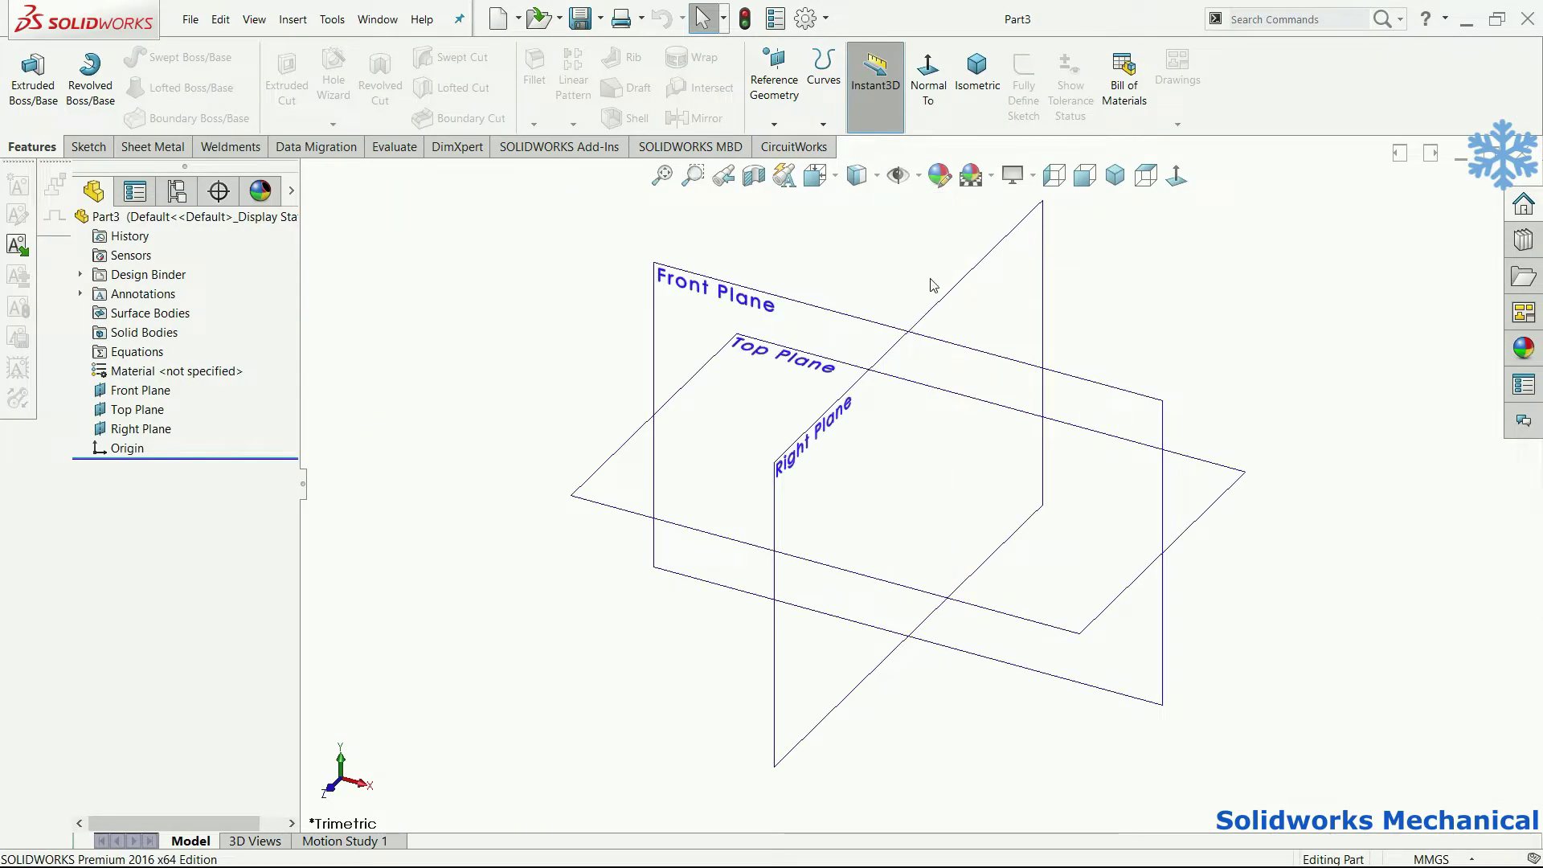
pyautogui.rightClick(792, 315)
pyautogui.click(820, 287)
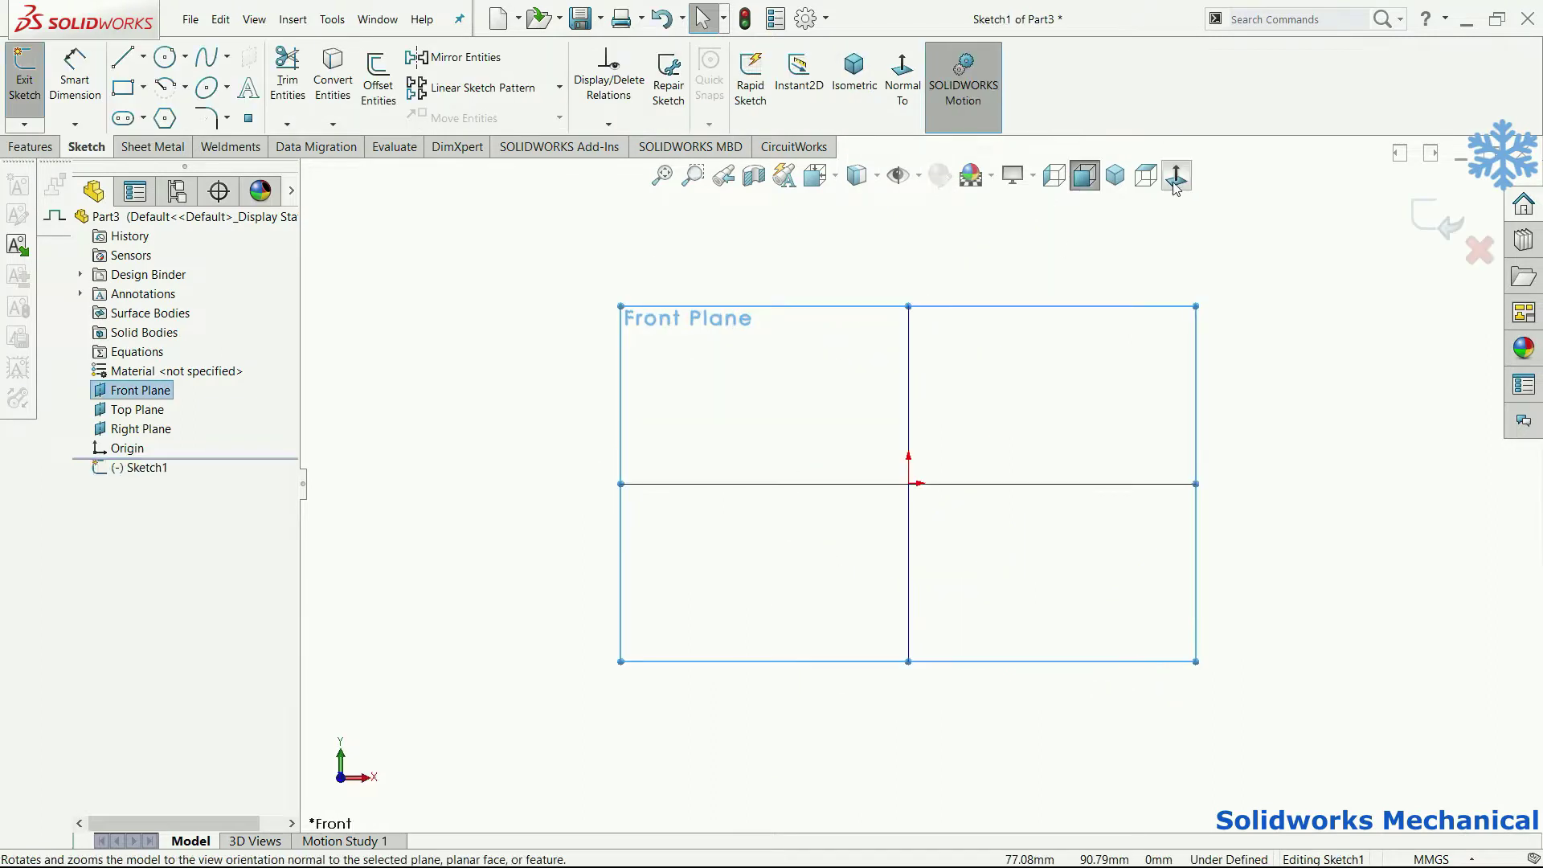
pyautogui.click(129, 56)
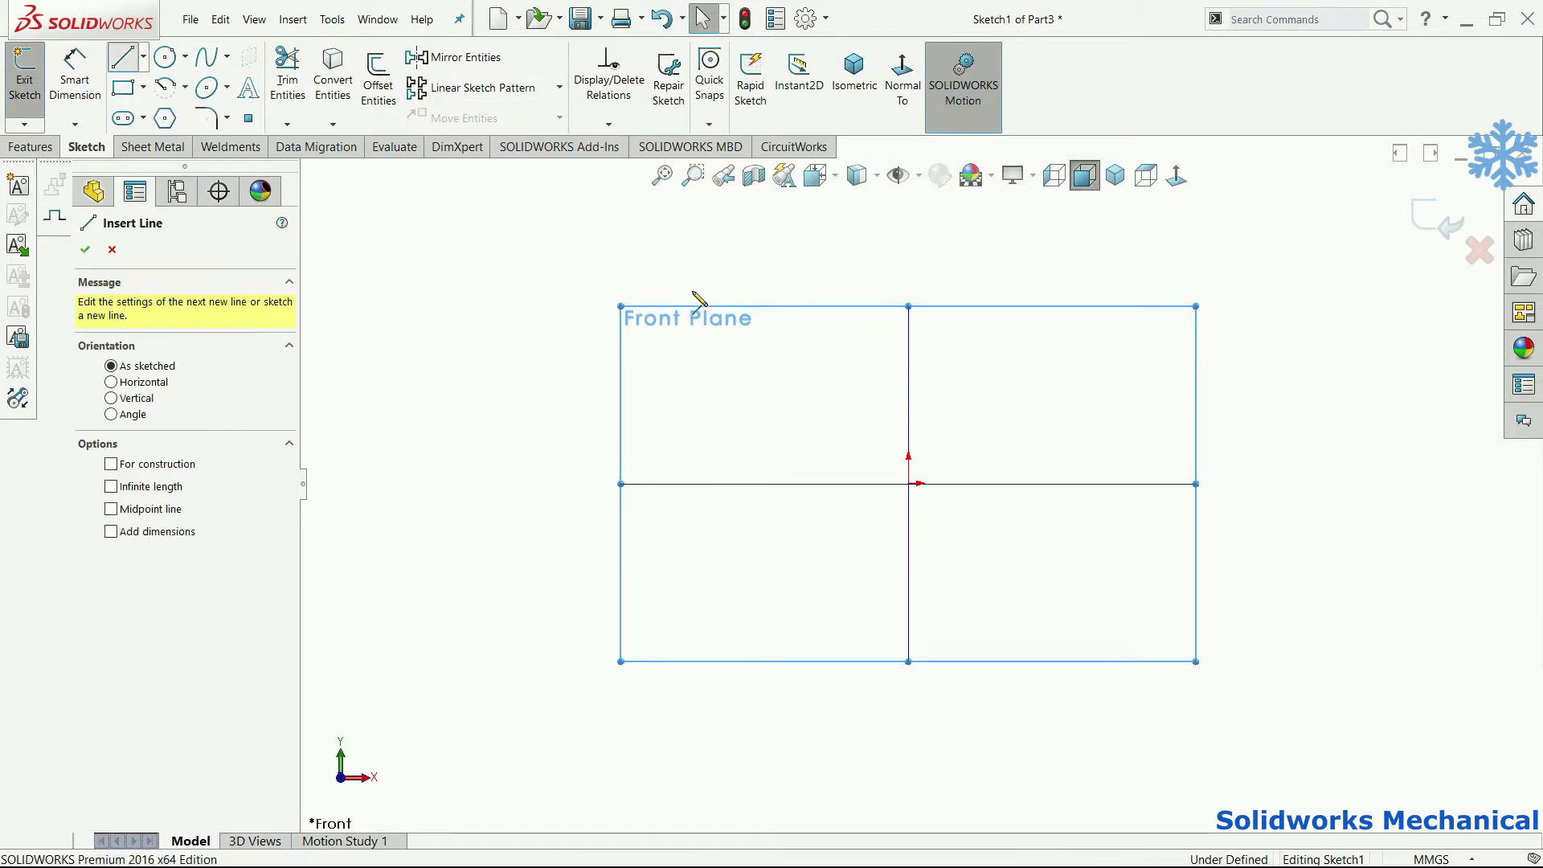
# Step: Sketch two vertical lines up from the horizontal axis, left and right of the origin
pyautogui.moveTo(797, 483); pyautogui.dragTo(797, 268)
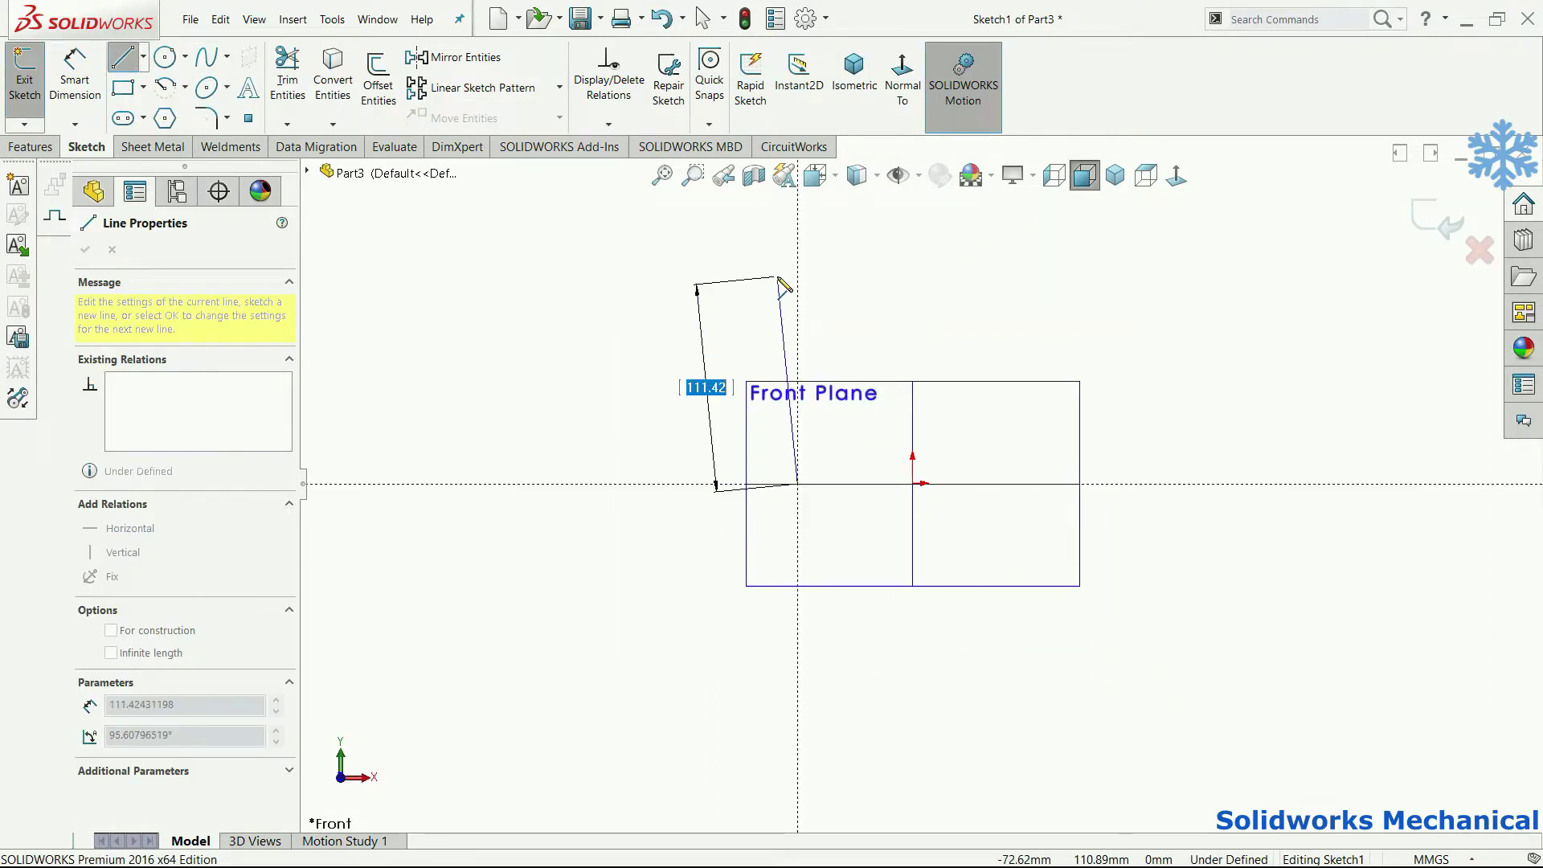
pyautogui.press('Escape')
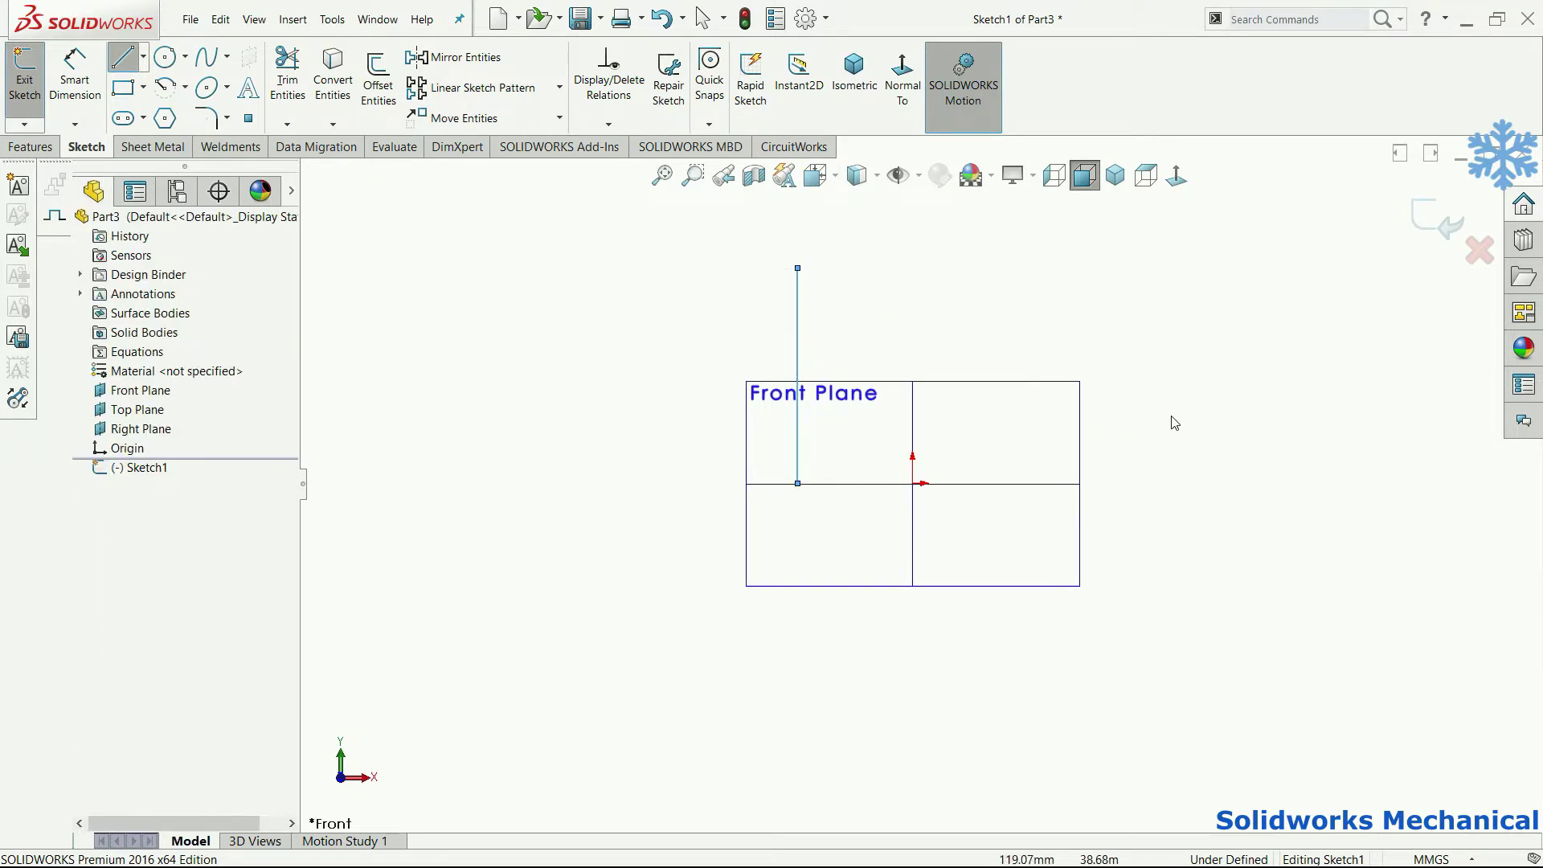
pyautogui.press('l')
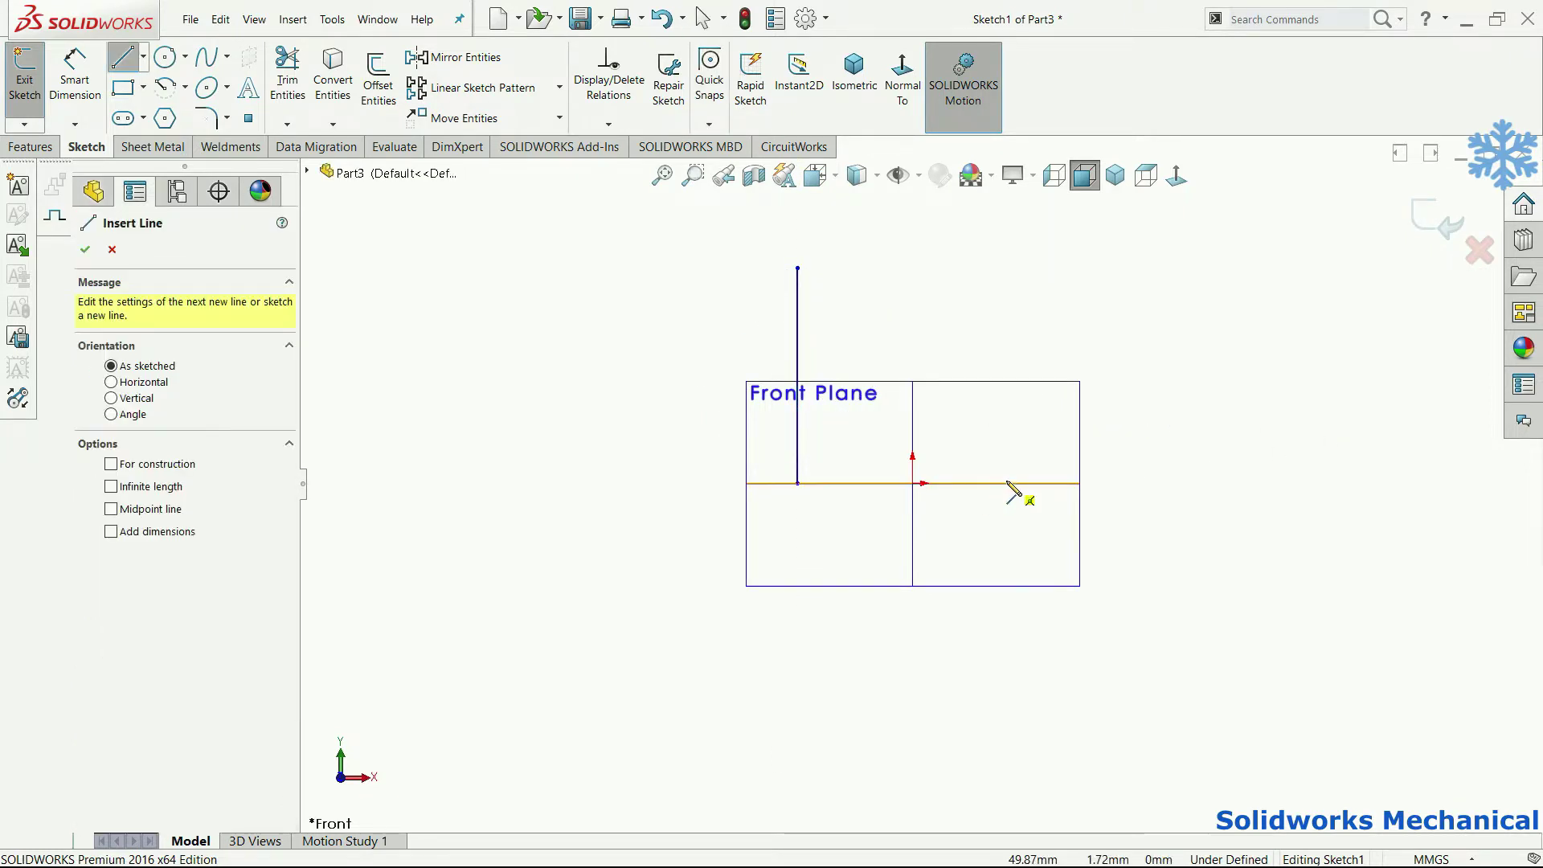
pyautogui.moveTo(934, 483); pyautogui.dragTo(1006, 273)
pyautogui.press('Escape')
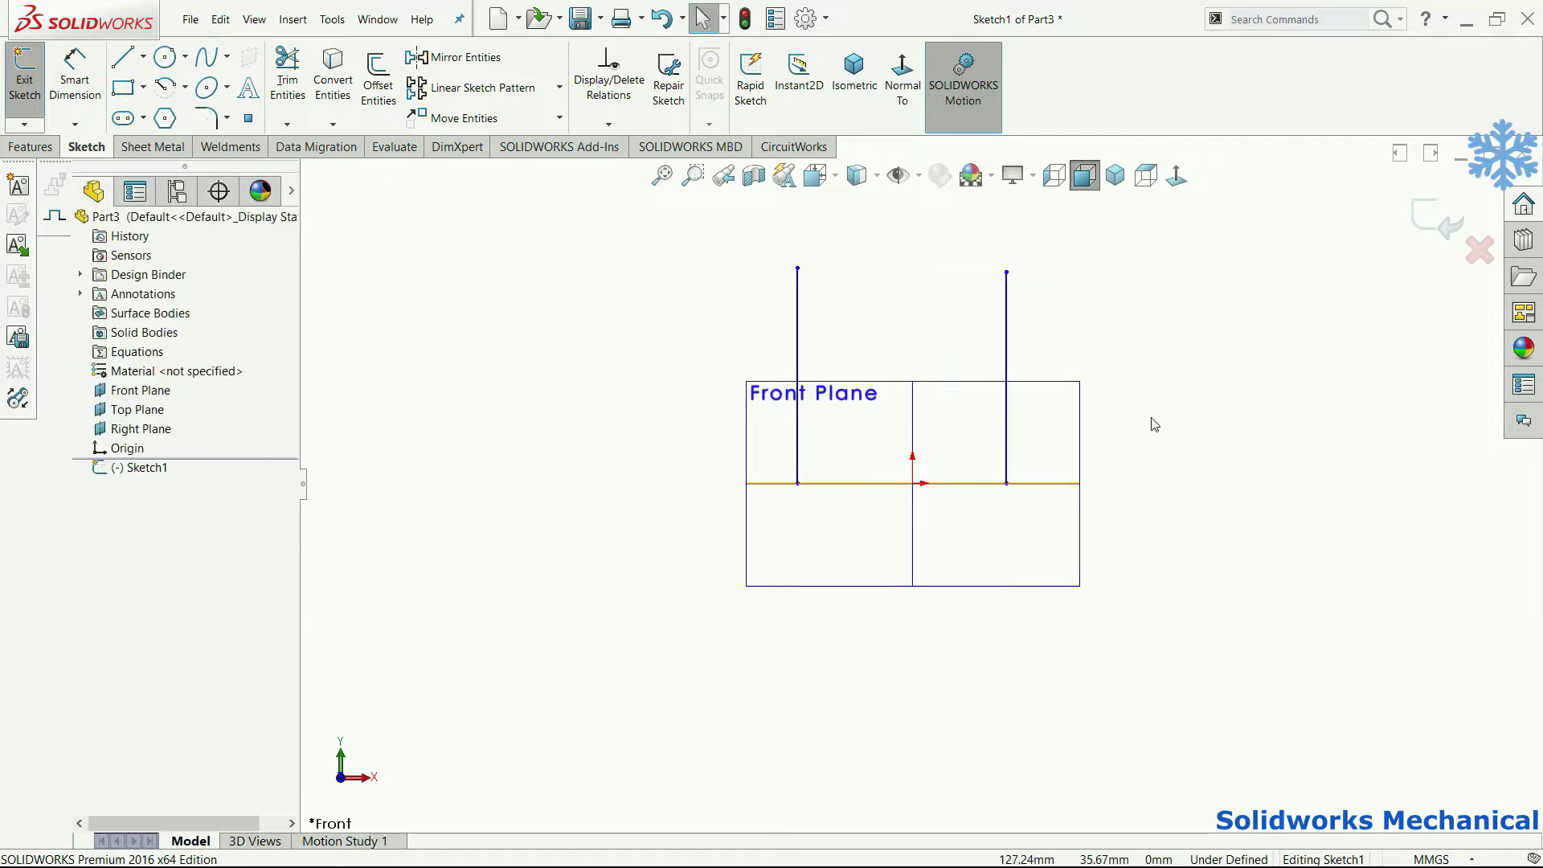
pyautogui.press('d')
pyautogui.click(1004, 363)
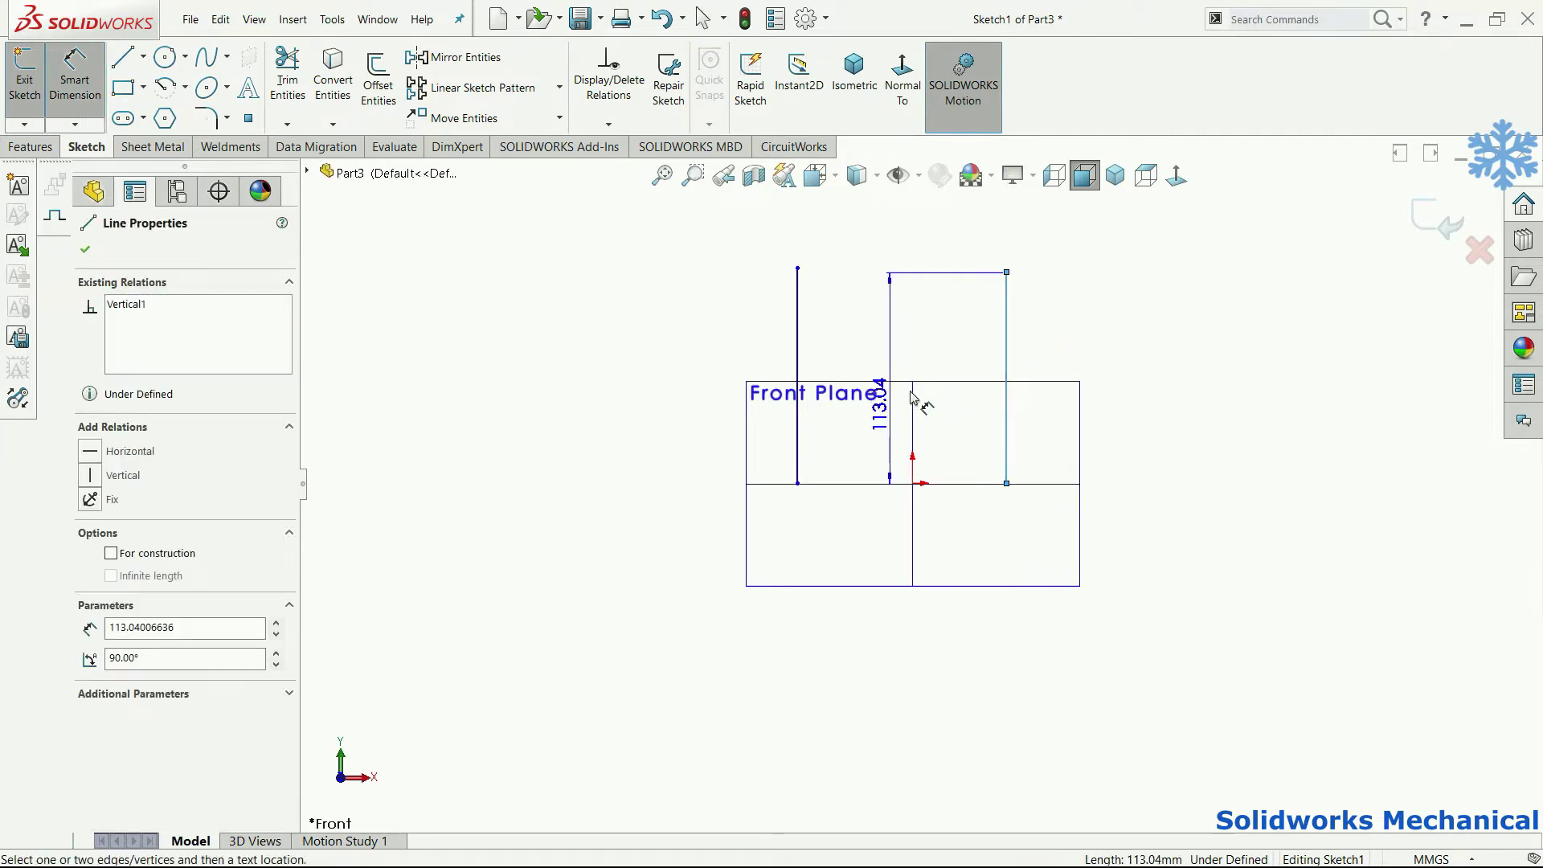
# Step: Dimension both vertical uprights 1500 mm from the origin
pyautogui.click(916, 400)
pyautogui.click(970, 555)
pyautogui.write('1500')
pyautogui.press('Return')
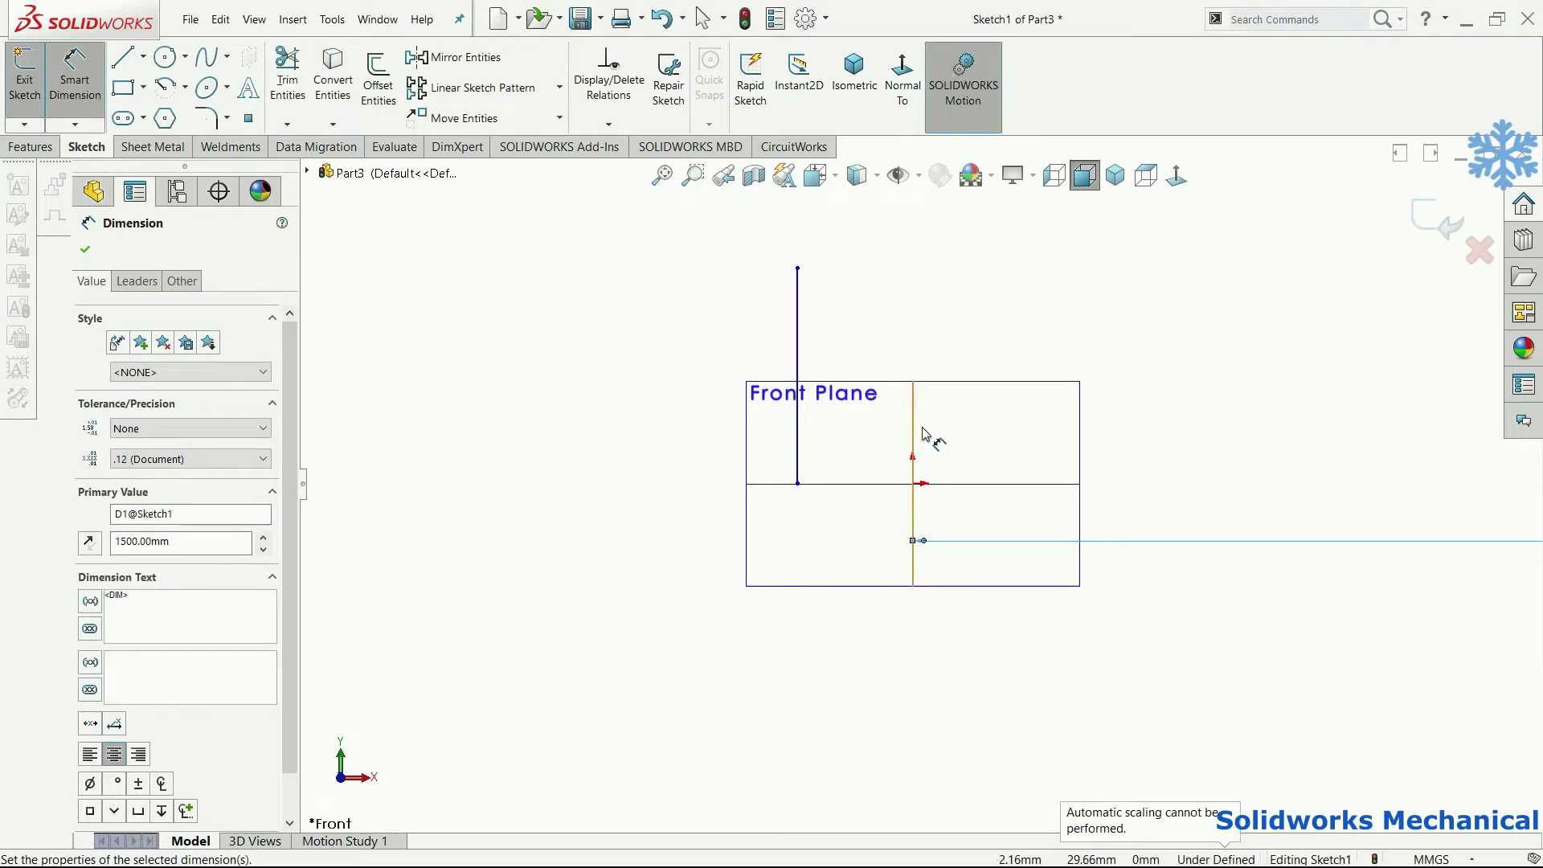
pyautogui.click(913, 438)
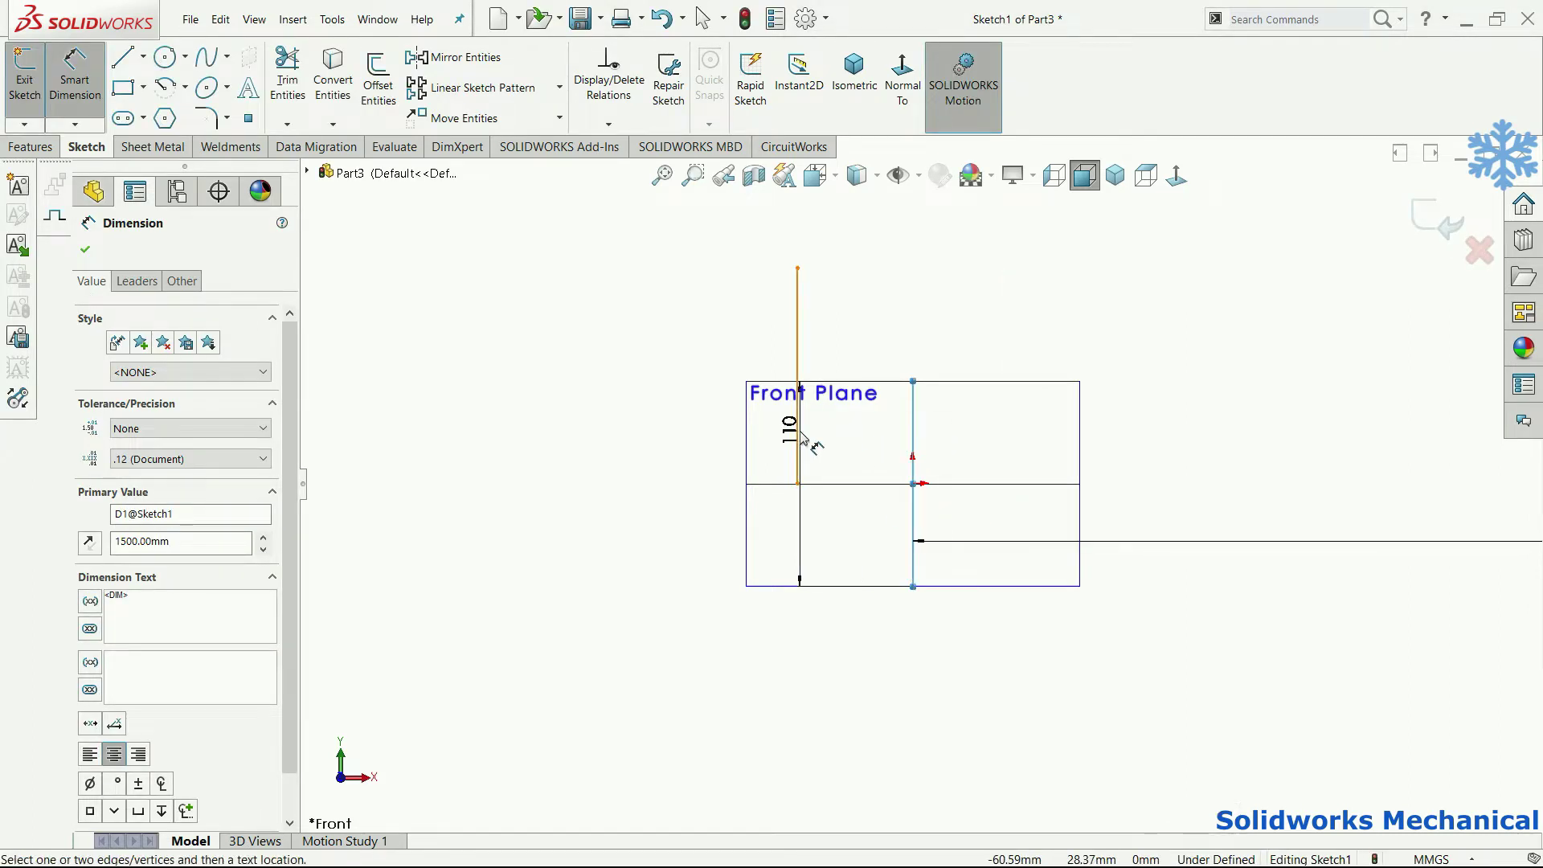
pyautogui.click(800, 434)
pyautogui.click(820, 546)
pyautogui.write('150')
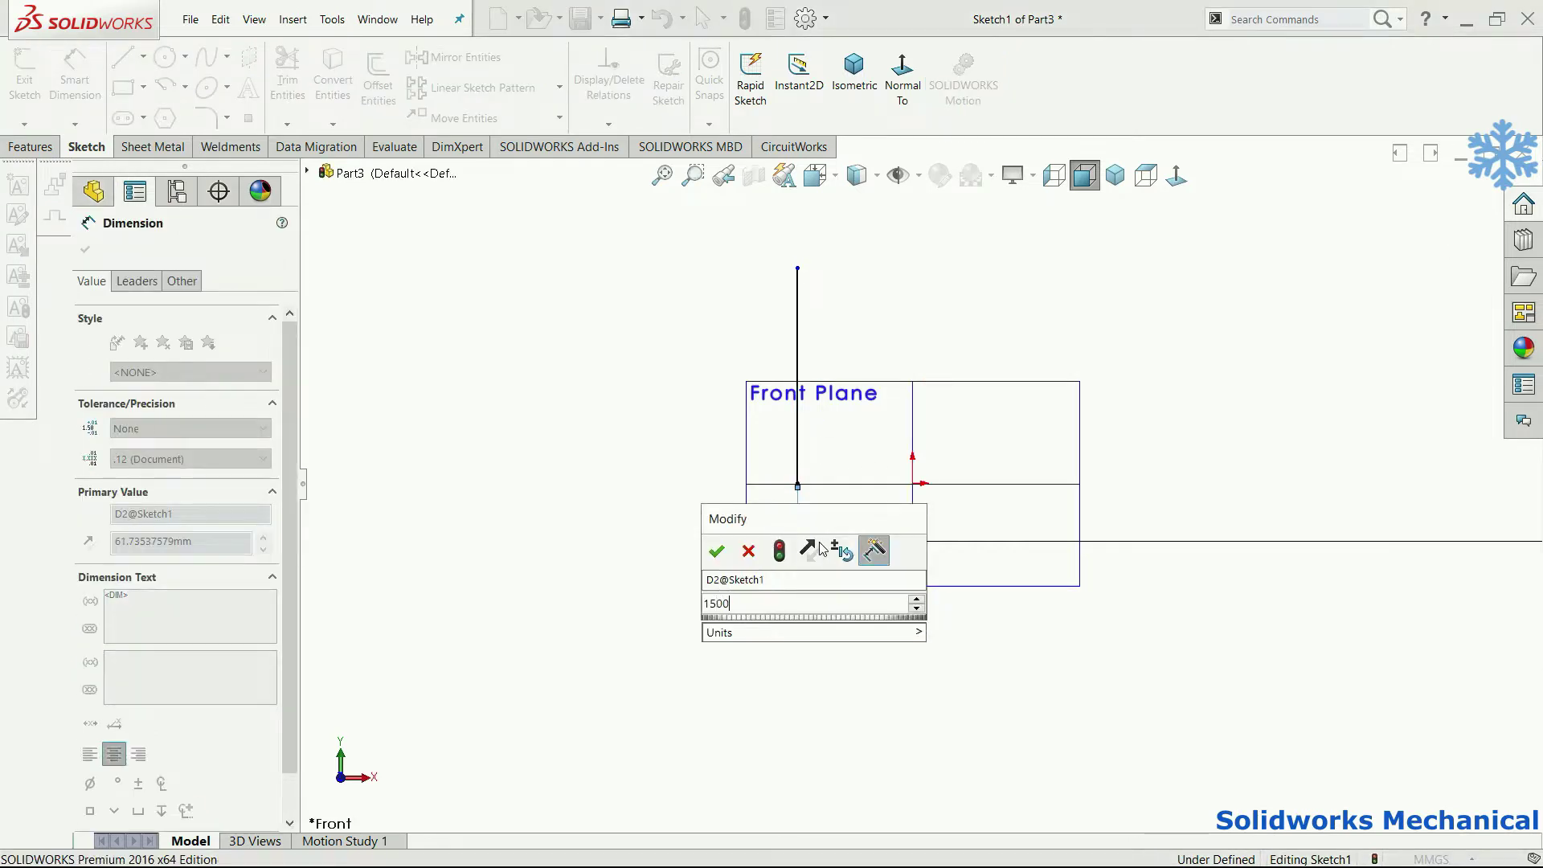
pyautogui.write('0')
pyautogui.press('Return')
pyautogui.press('f')
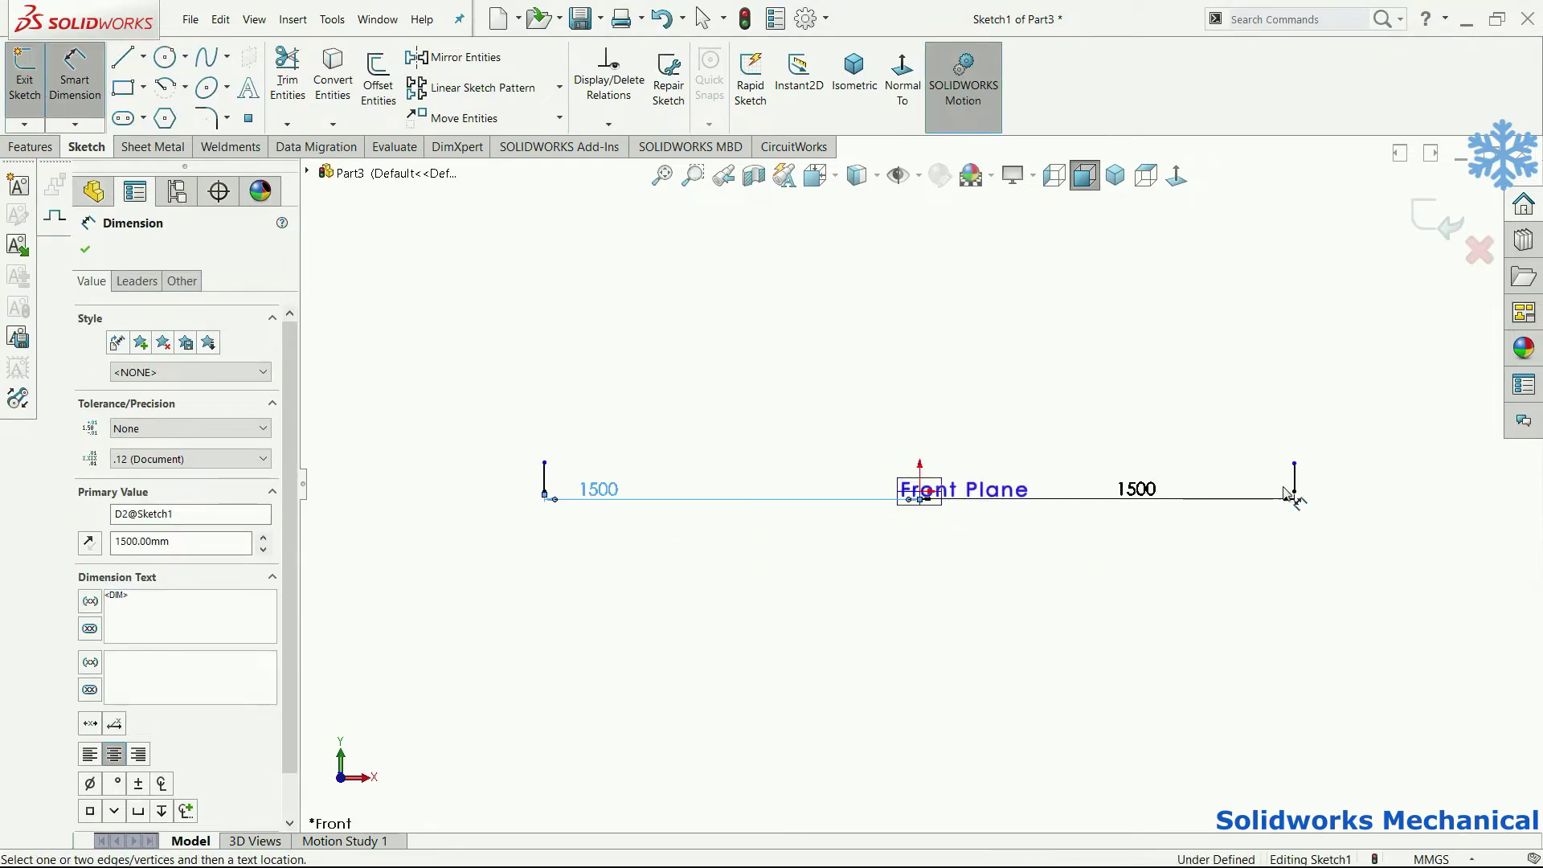
# Step: Make the right upright 1200 mm tall and add Parallel and Equal relations to both uprights
pyautogui.click(1295, 480)
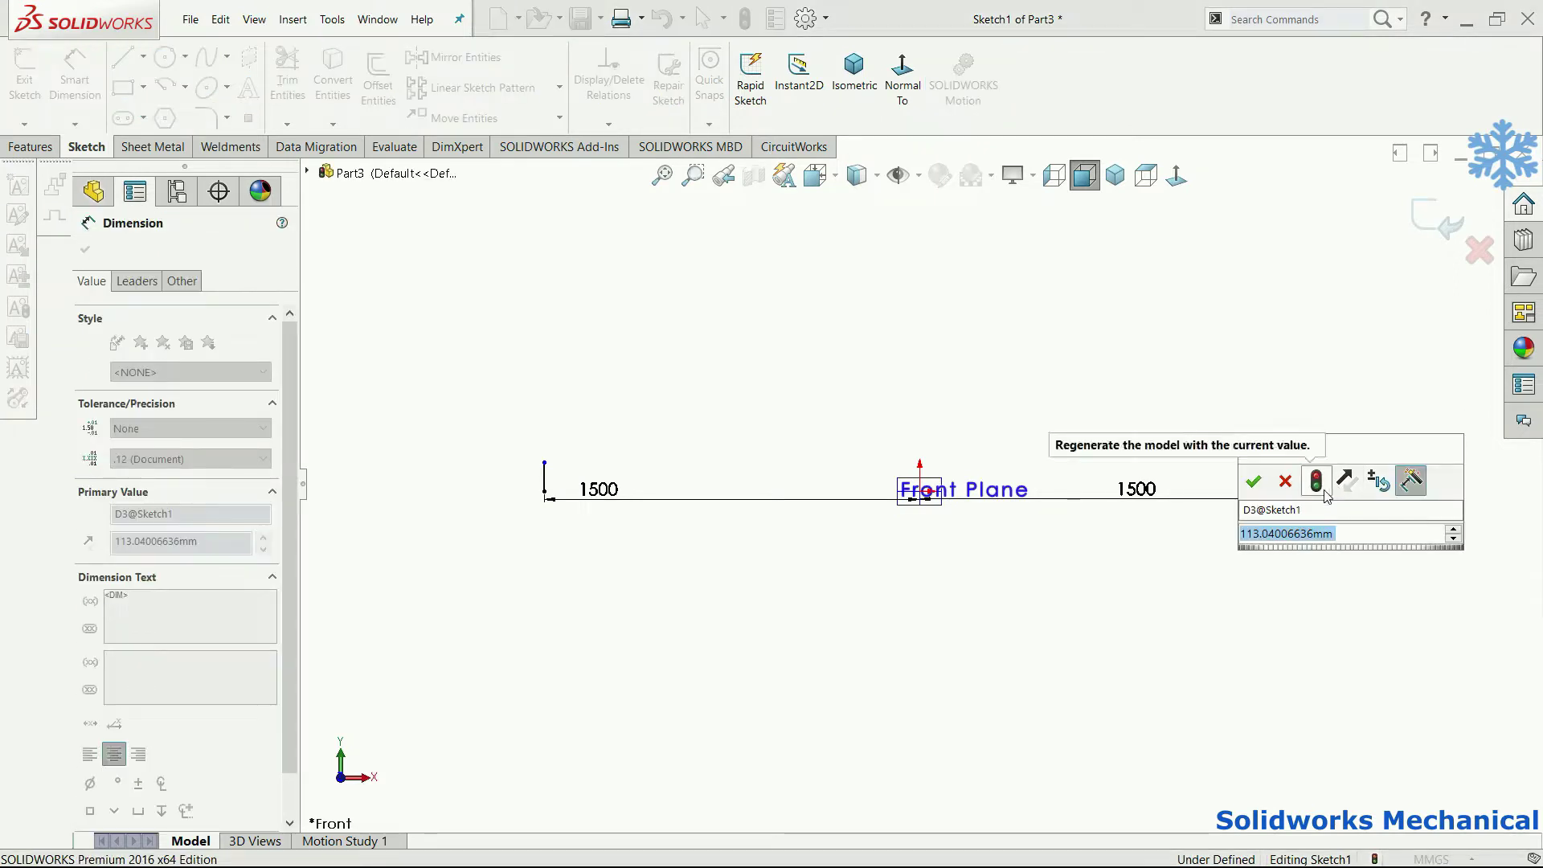
pyautogui.write('1200.')
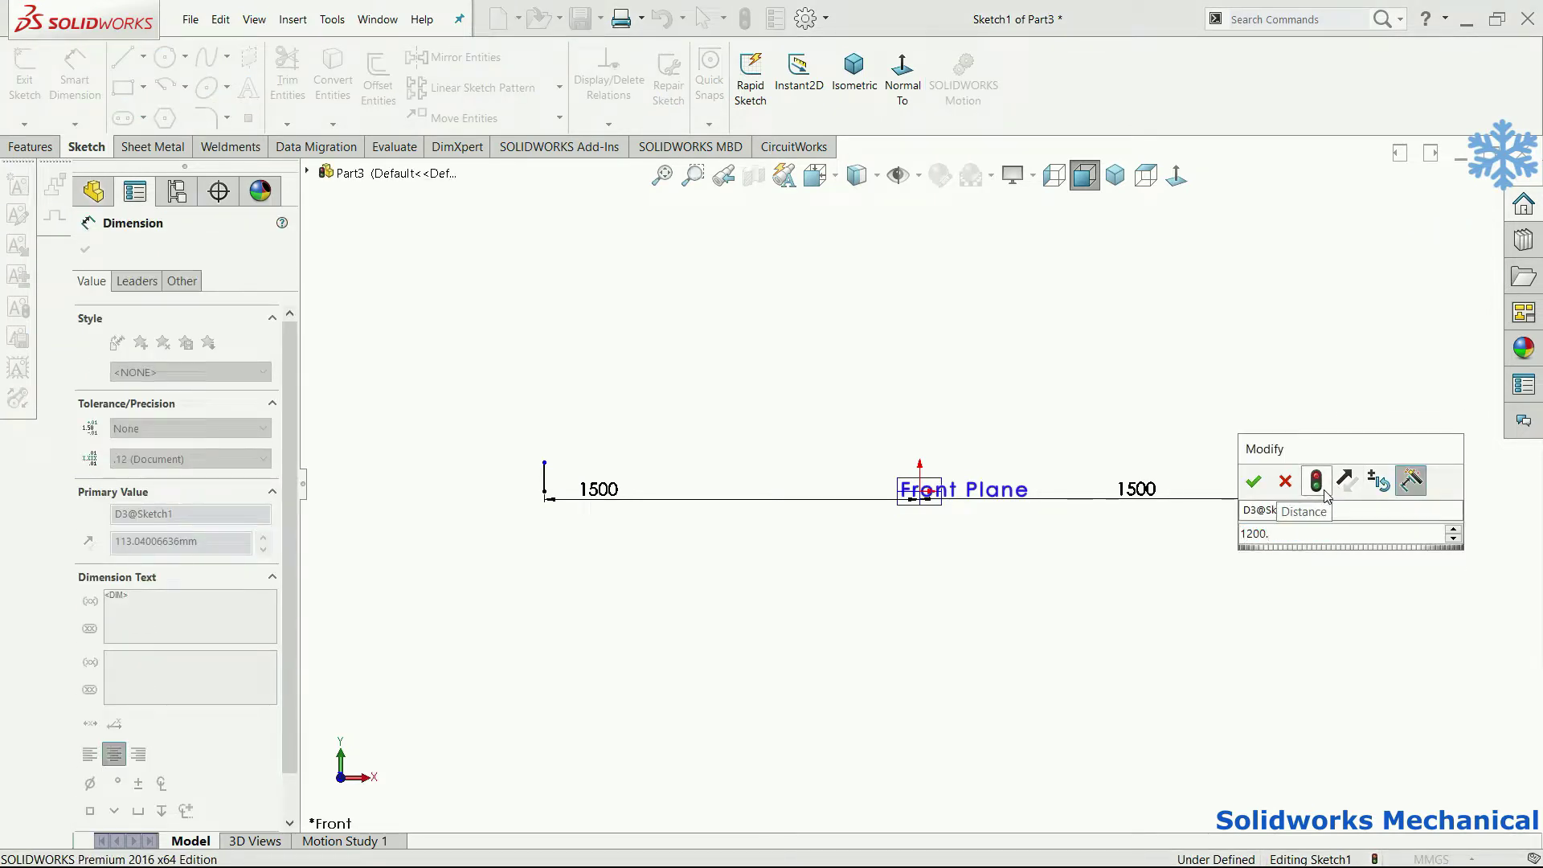
pyautogui.press('Return')
pyautogui.press('Escape')
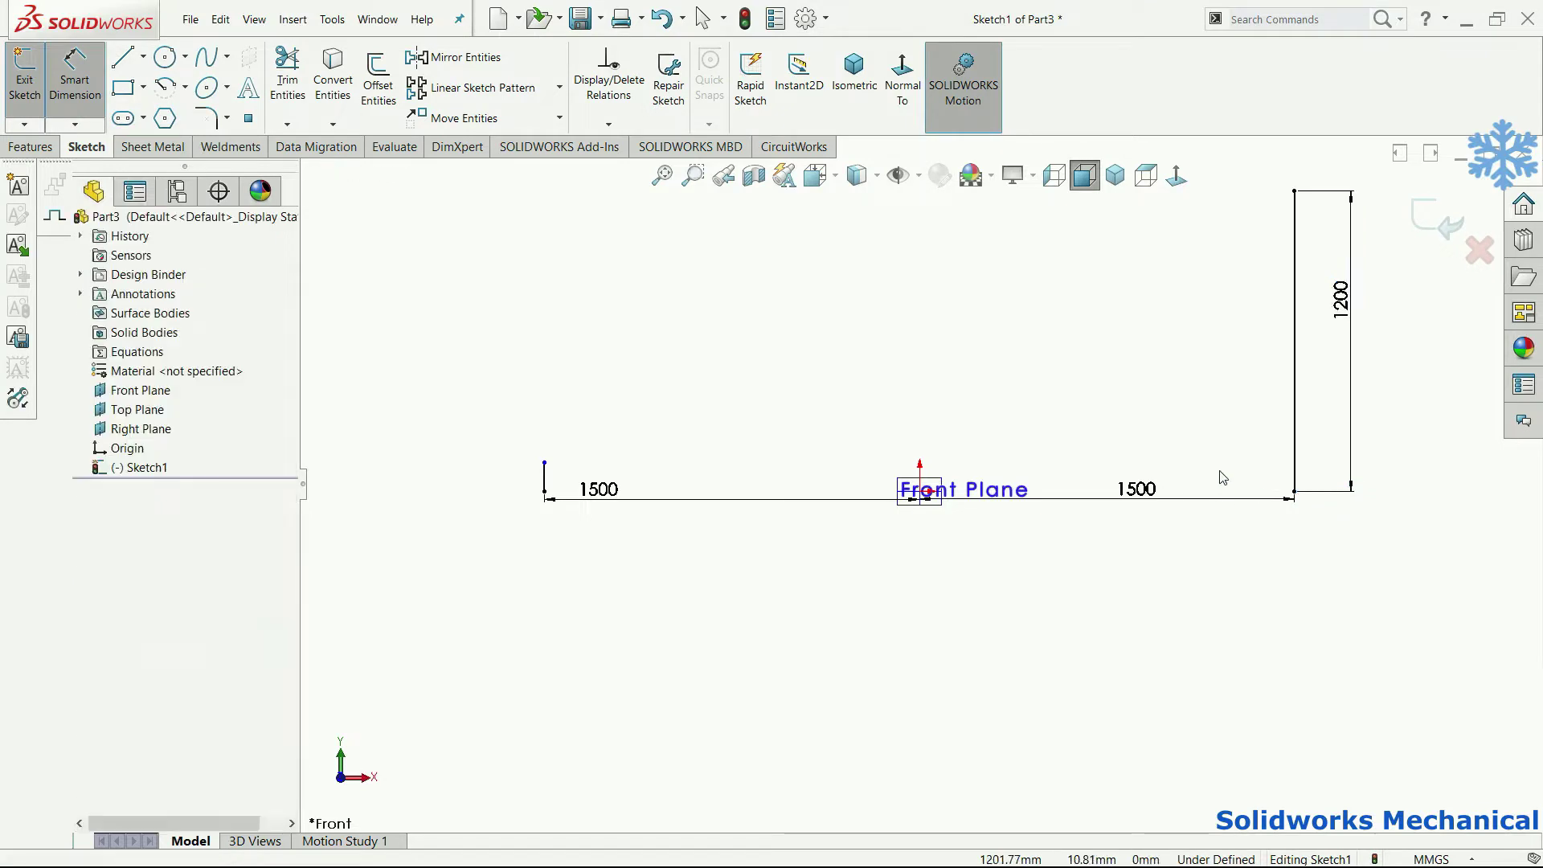
pyautogui.click(1295, 341)
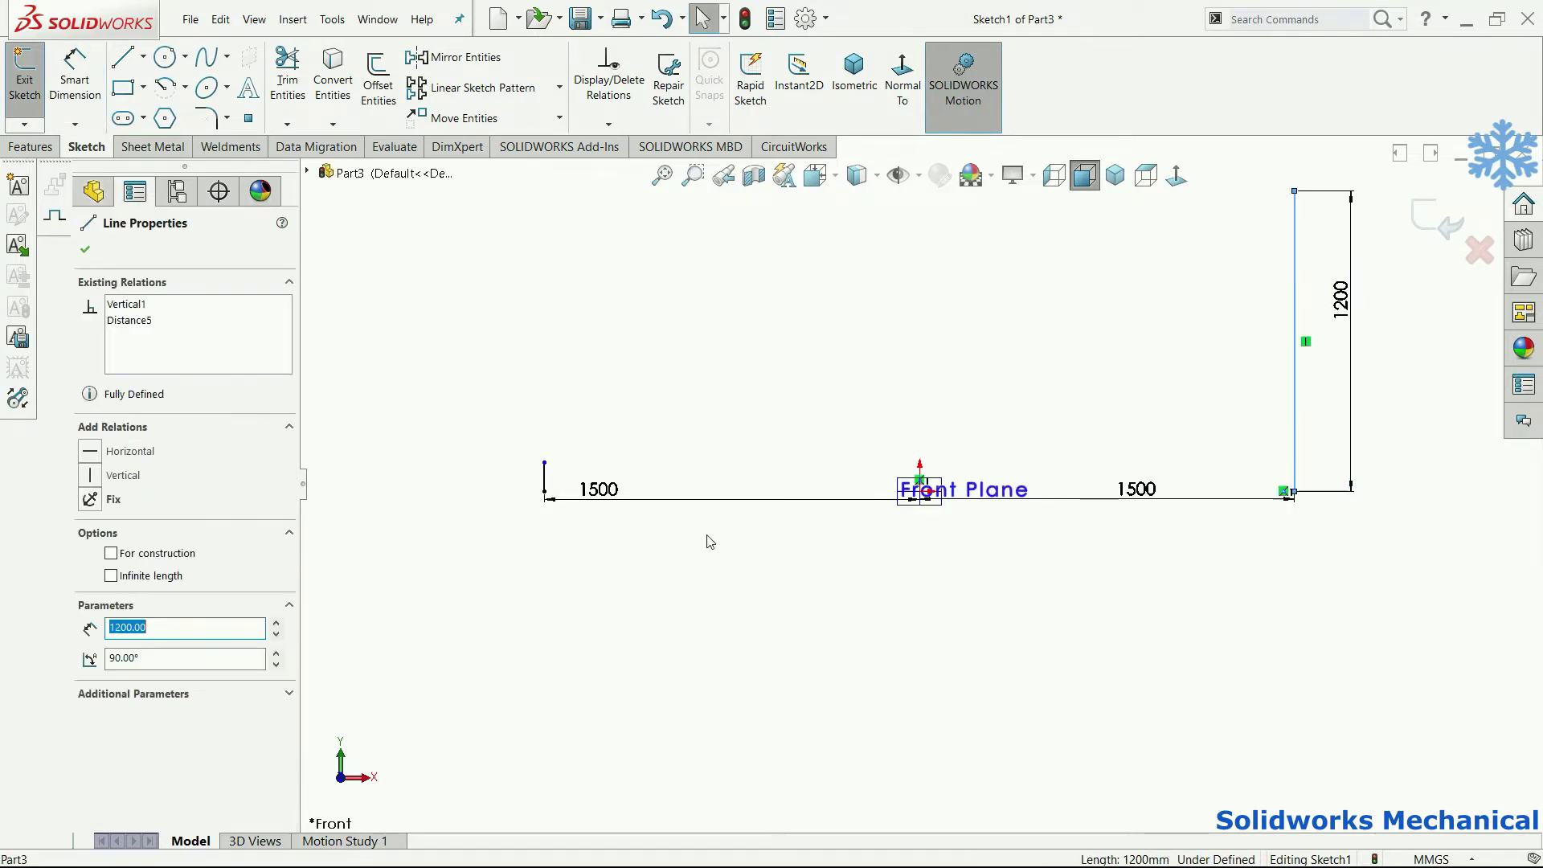
pyautogui.keyDown('ctrl'); pyautogui.click(546, 485); pyautogui.keyUp('ctrl')
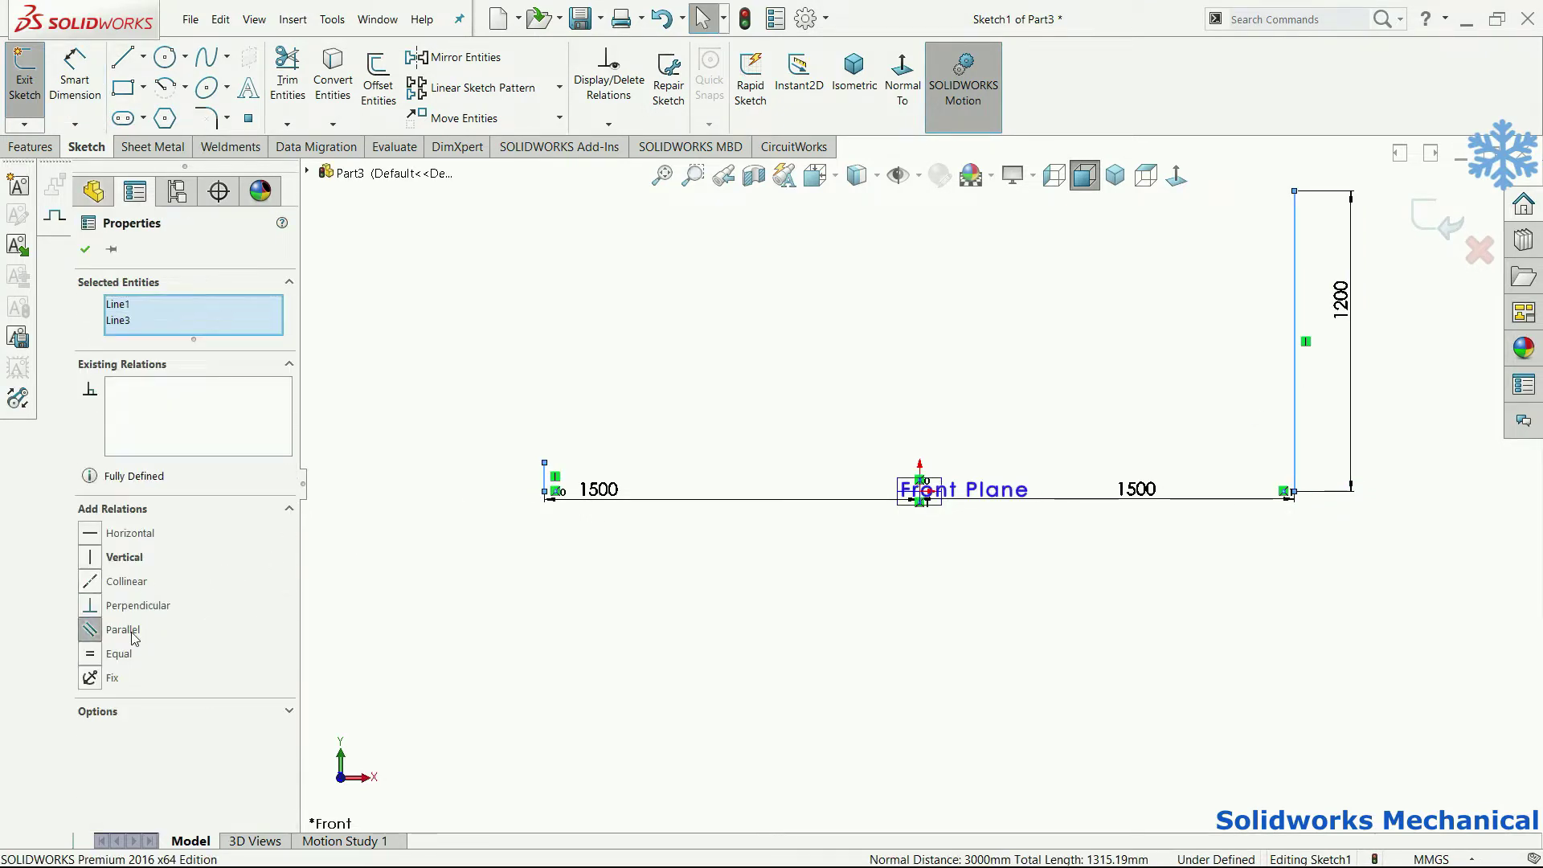
pyautogui.click(756, 601)
pyautogui.scroll(3, 937, 630)
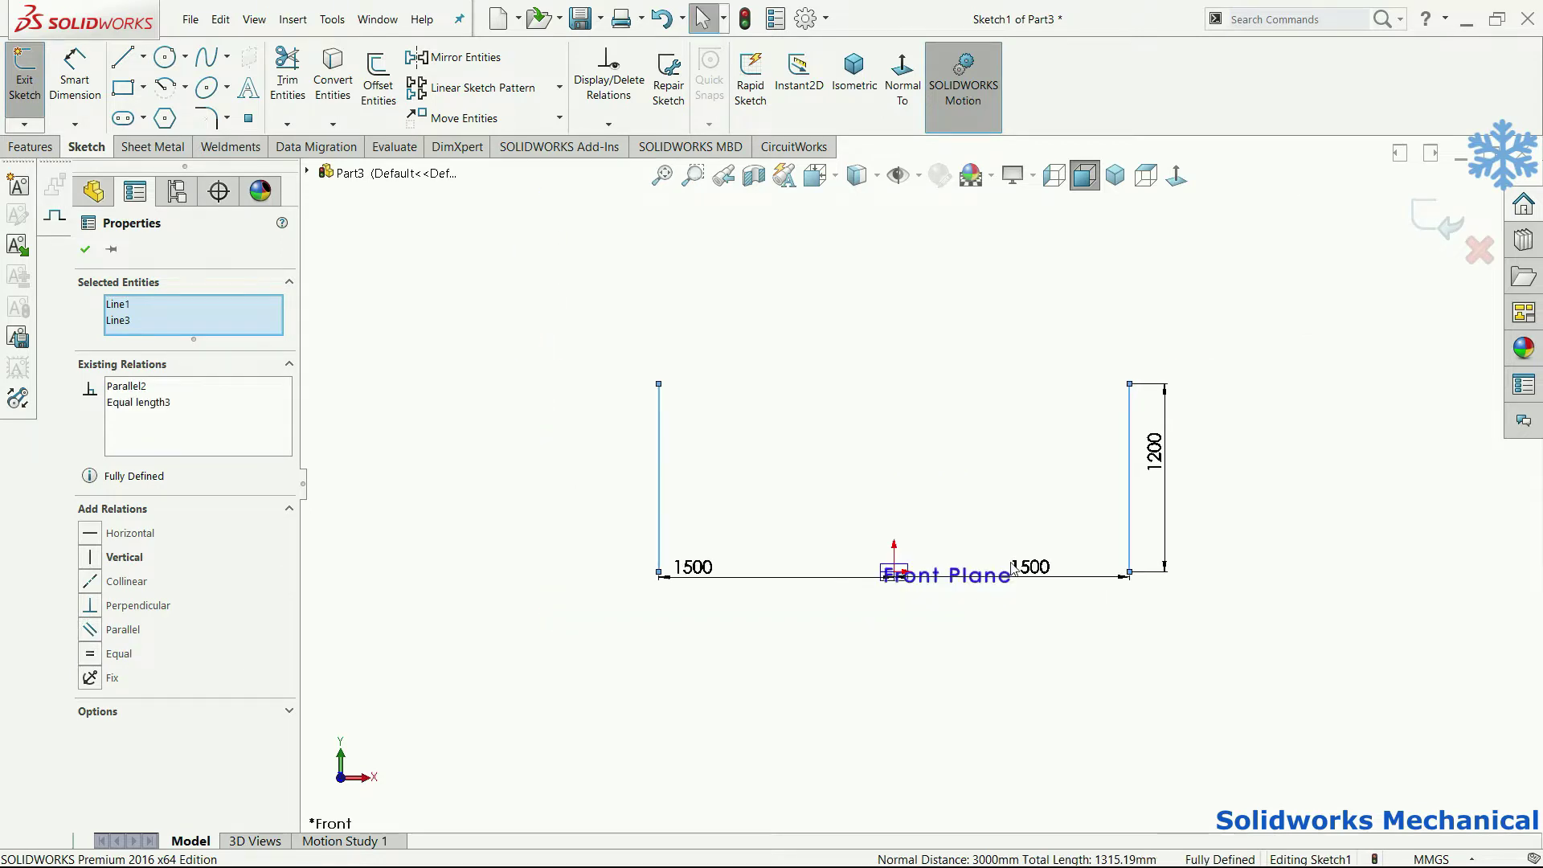
pyautogui.moveTo(1079, 544); pyautogui.dragTo(907, 558, button='right')
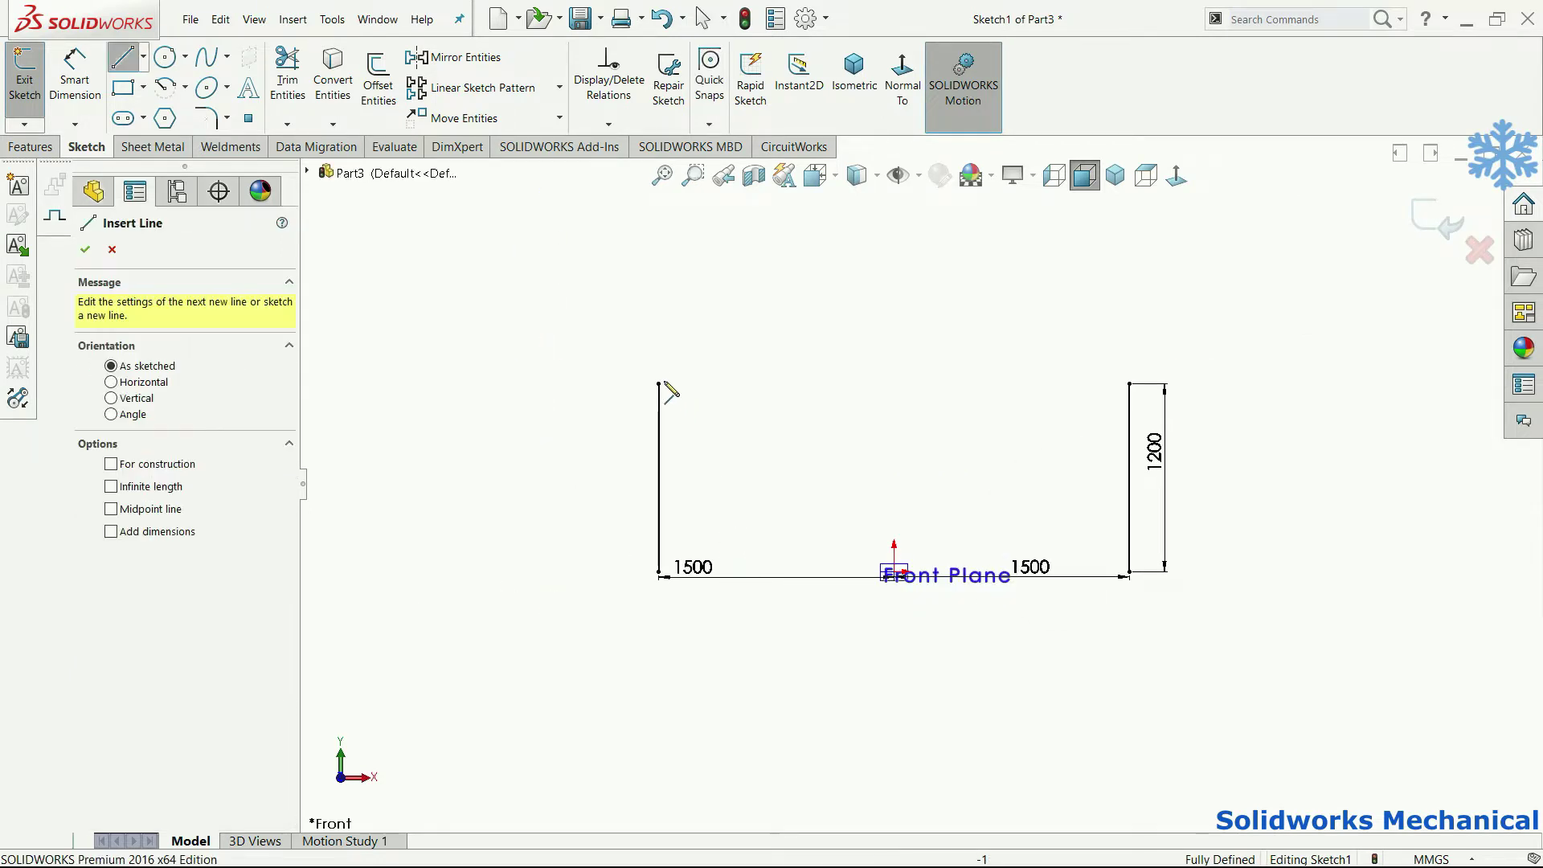
# Step: Draw a horizontal eave line across the upright tops, extending past both uprights
pyautogui.moveTo(660, 384); pyautogui.dragTo(1129, 384)
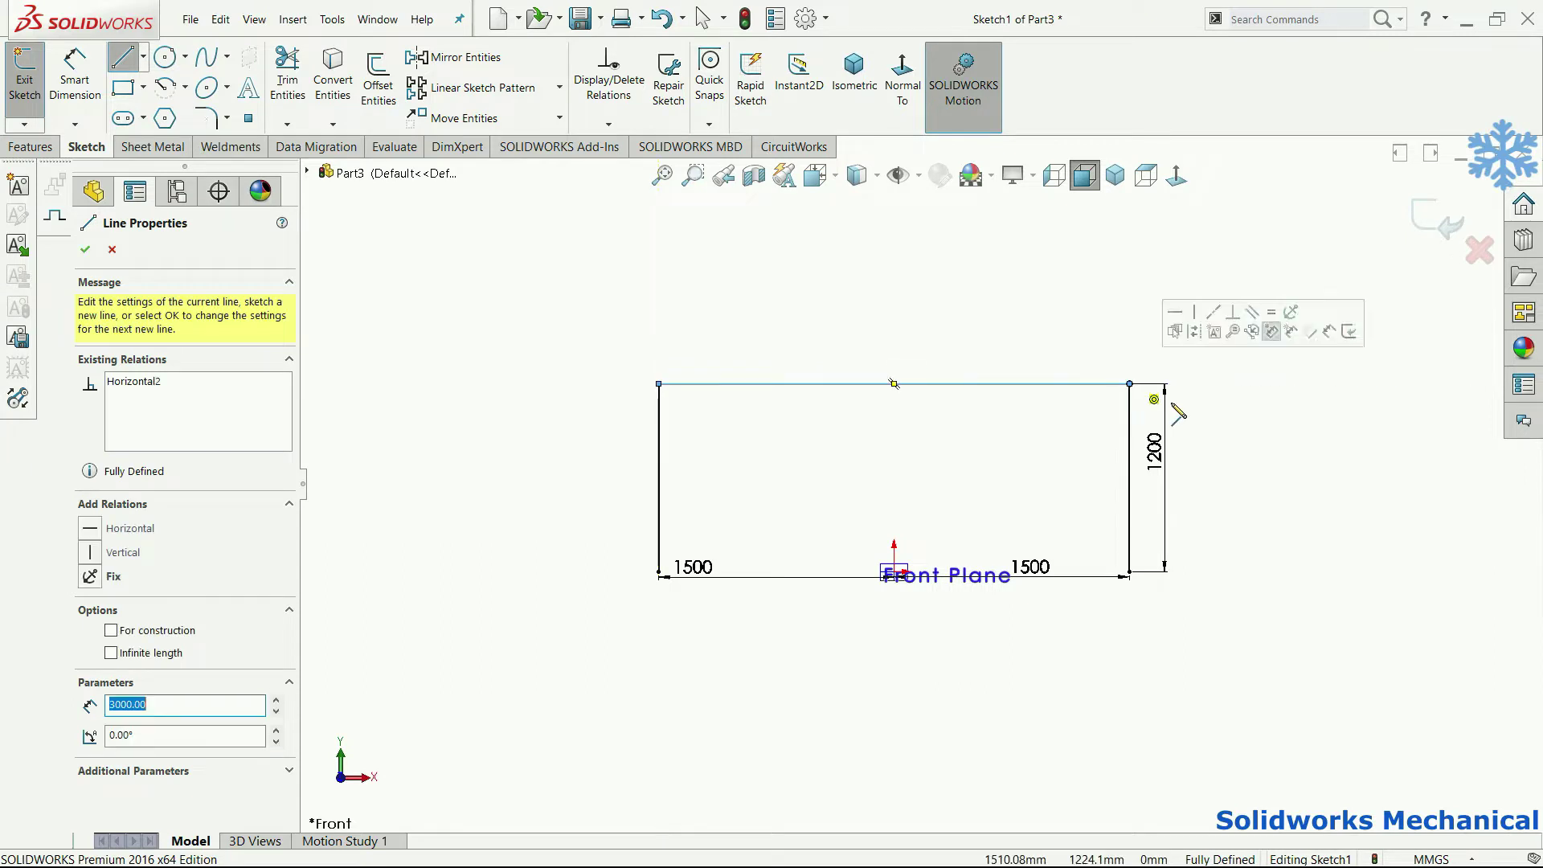
pyautogui.press('Escape')
pyautogui.press('Return')
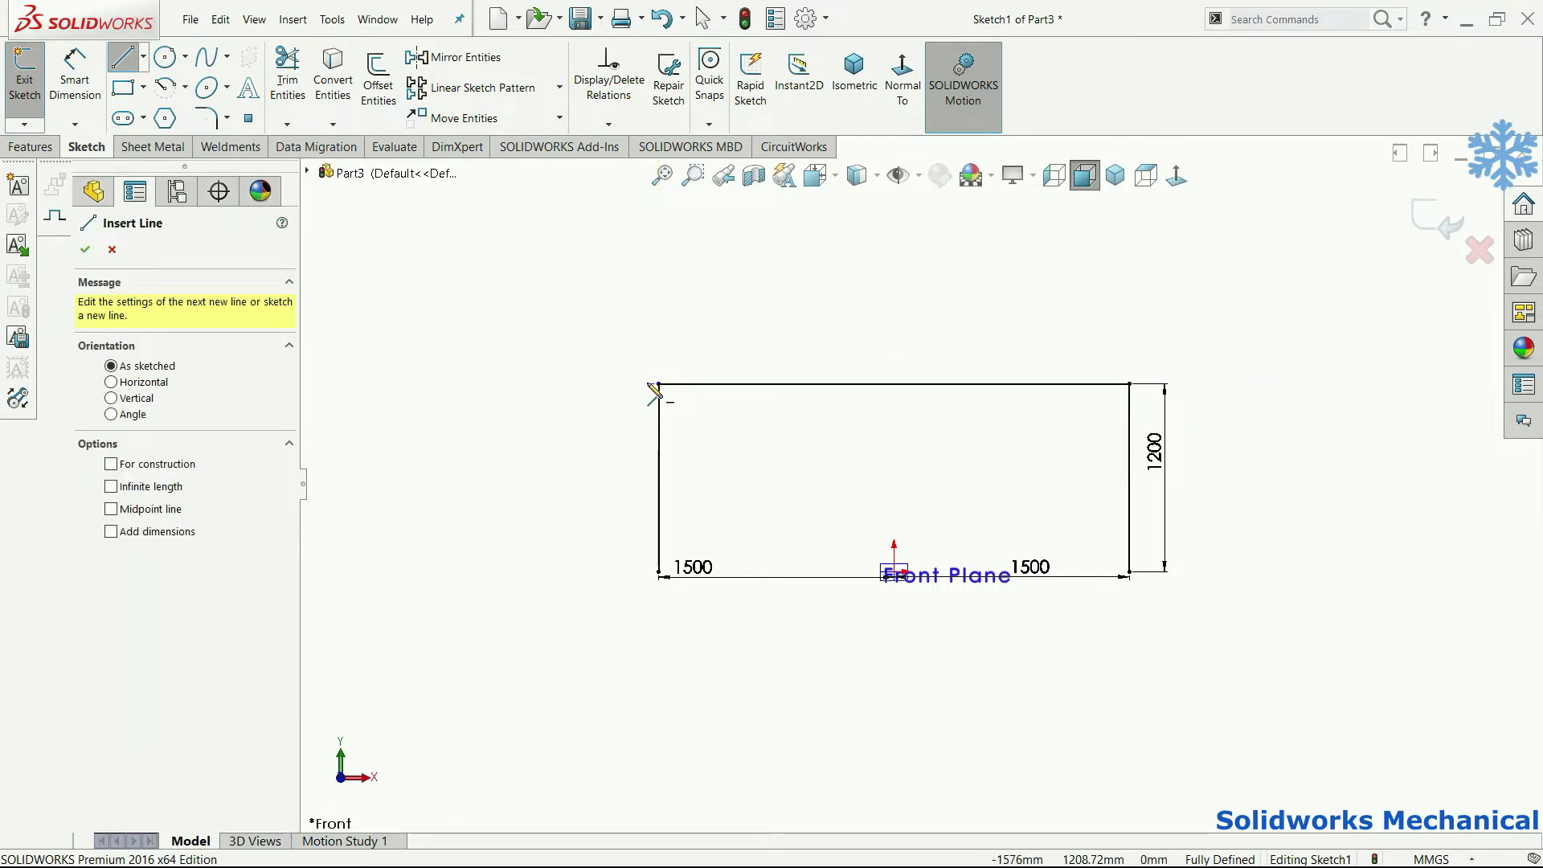
pyautogui.press('Escape')
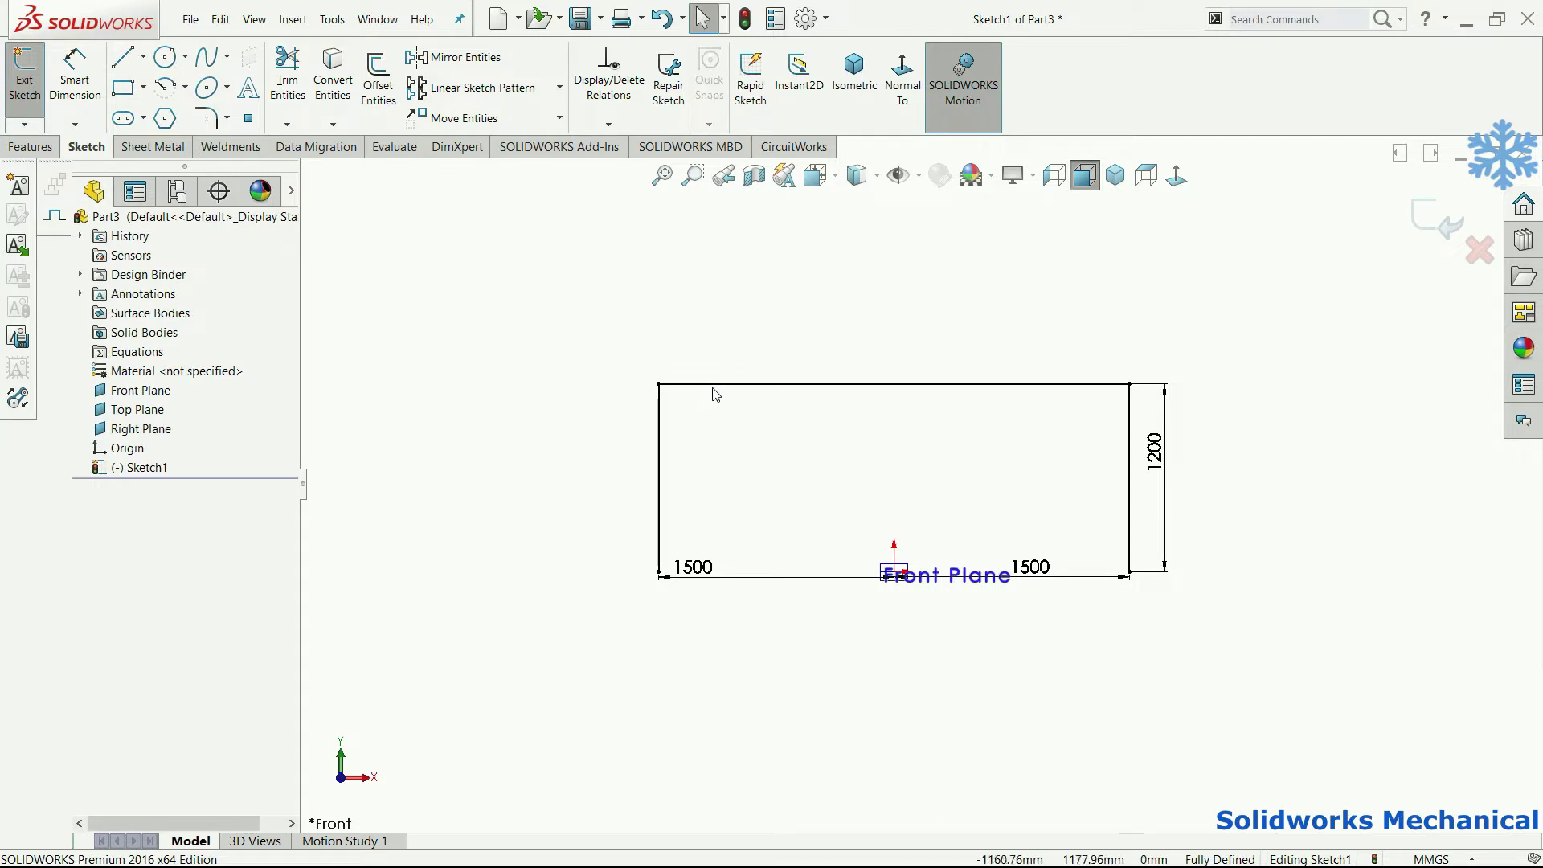
pyautogui.click(713, 386)
pyautogui.press('Delete')
pyautogui.press('Return')
pyautogui.click(578, 384)
pyautogui.click(1206, 384)
pyautogui.press('Escape')
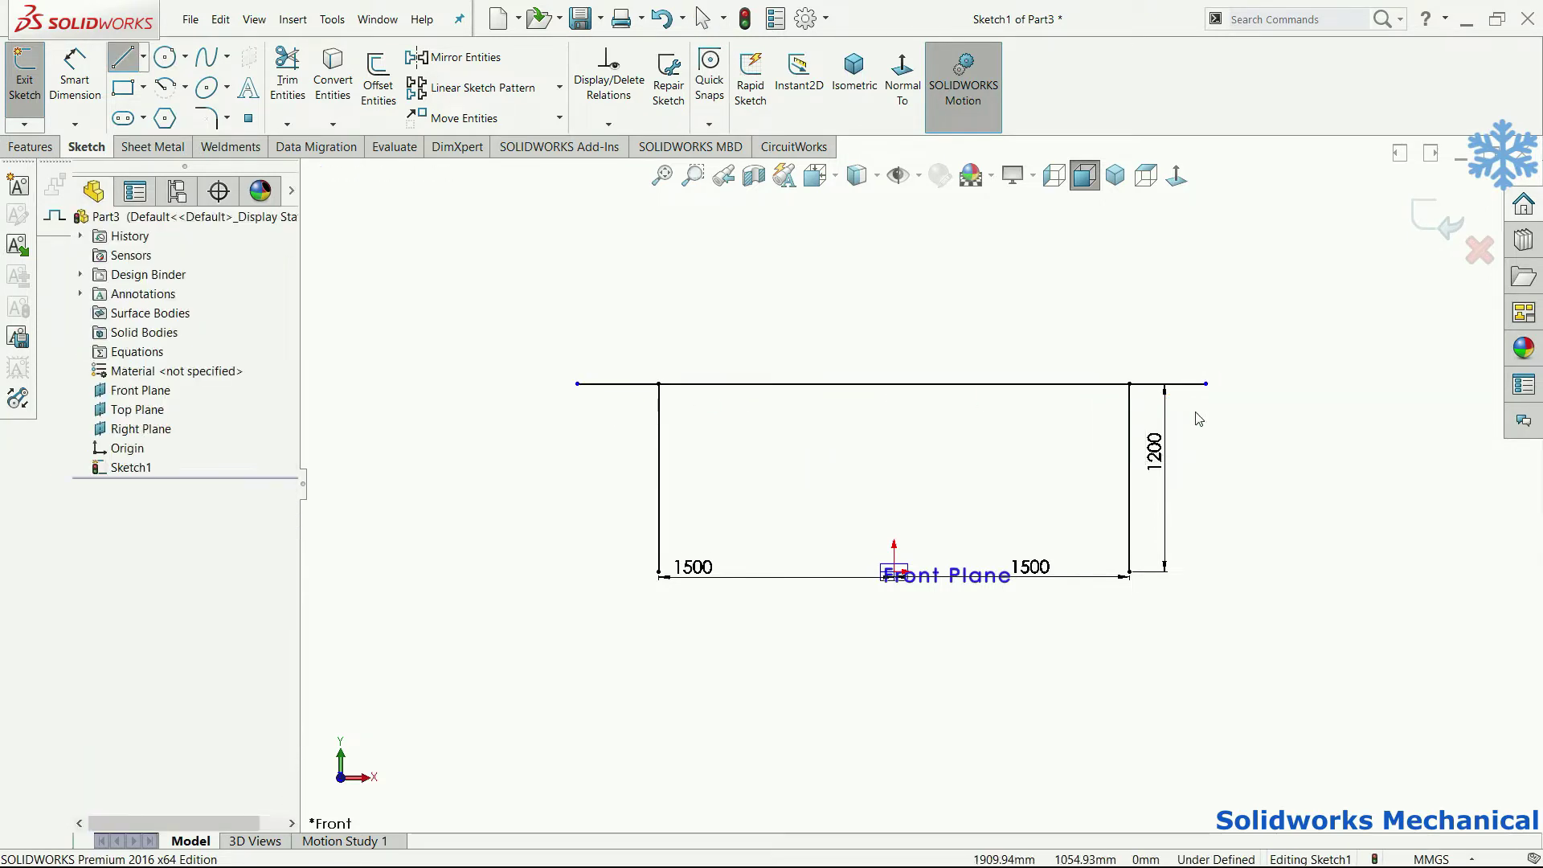
pyautogui.press('Return')
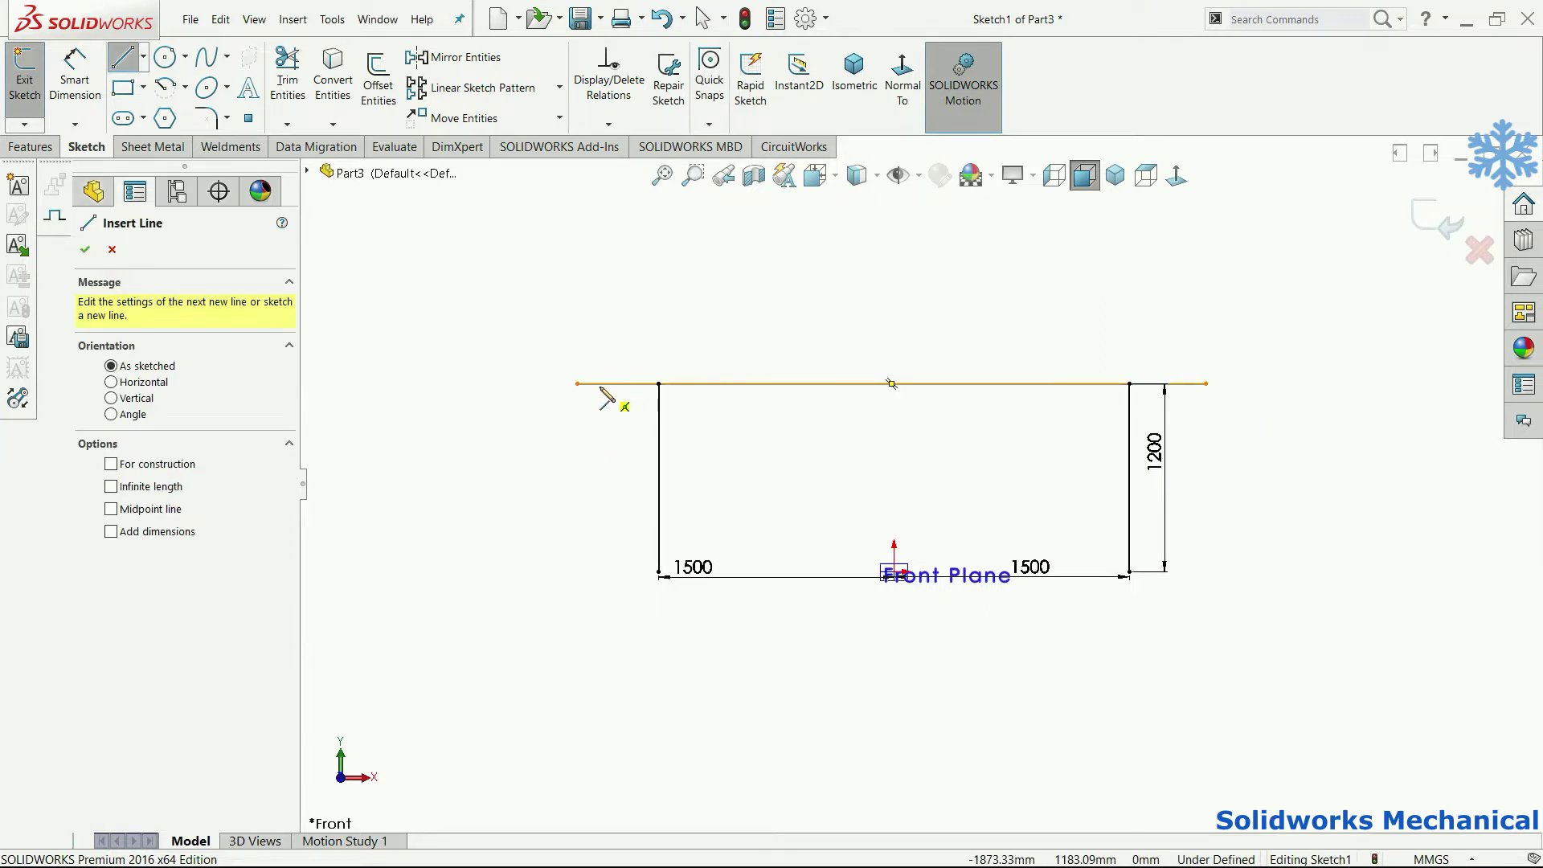
# Step: Sketch the two roof slopes meeting at an apex above the origin
pyautogui.scroll(2, 921, 482)
pyautogui.click(696, 414)
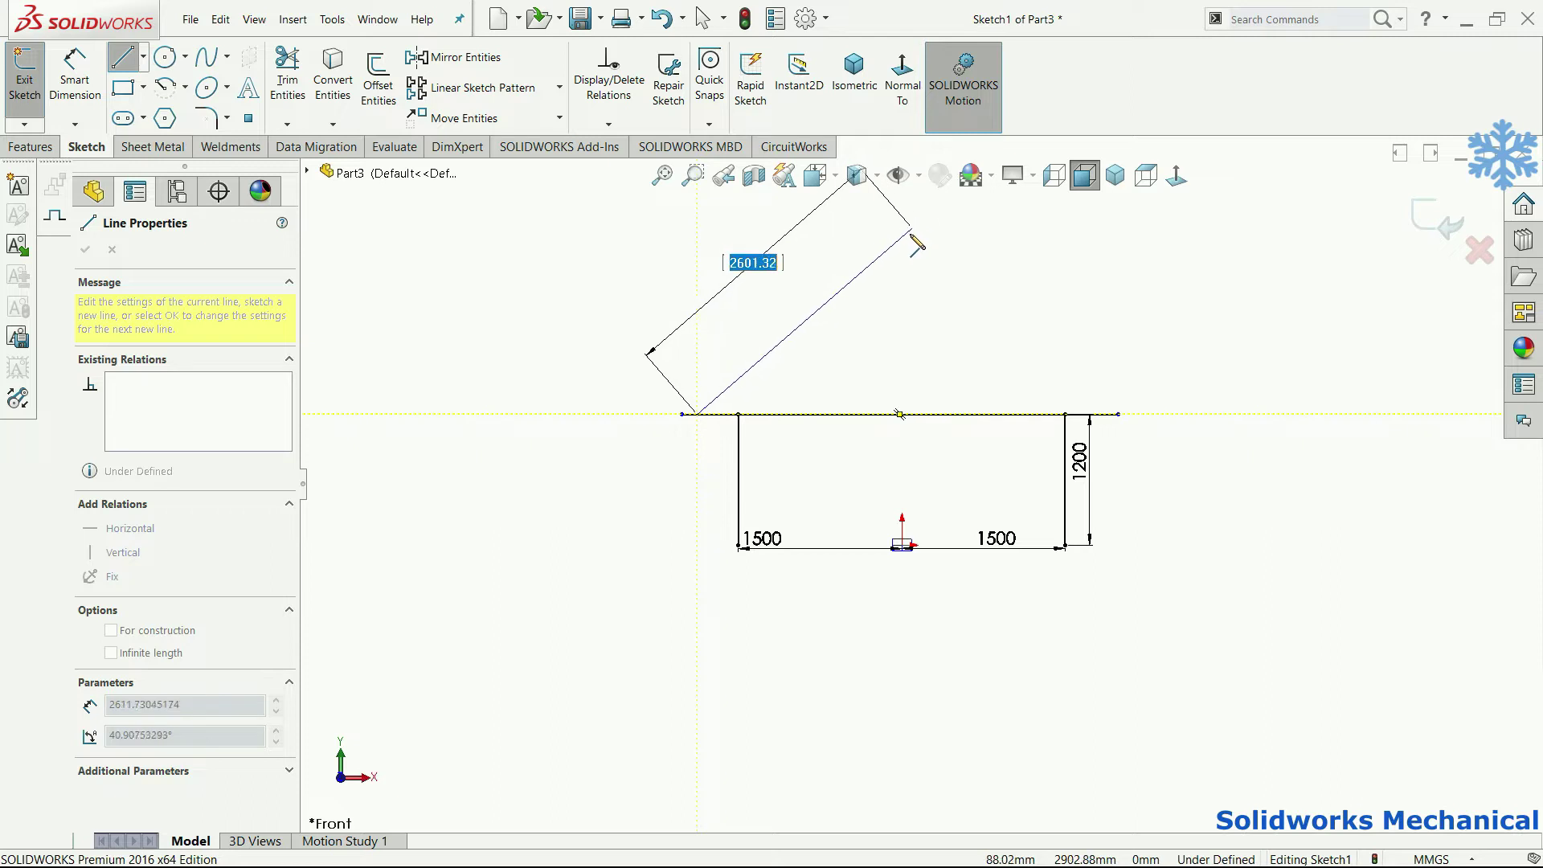
pyautogui.click(900, 248)
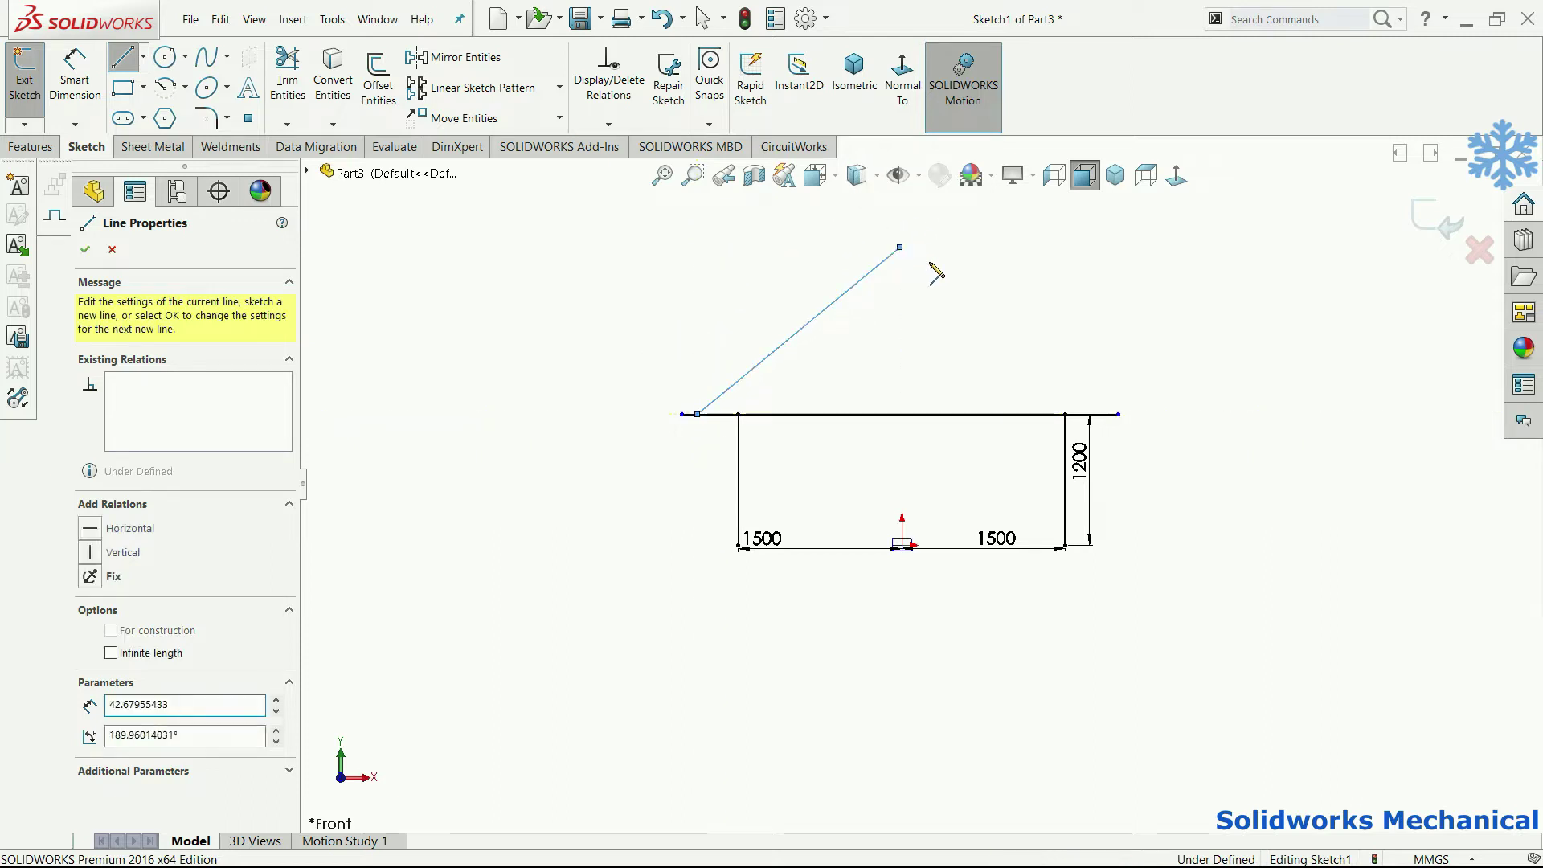
pyautogui.click(1091, 415)
pyautogui.press('Escape')
# Step: Add a horizontal cross tie between the slopes and a vertical centre post from apex to base
pyautogui.press('Return')
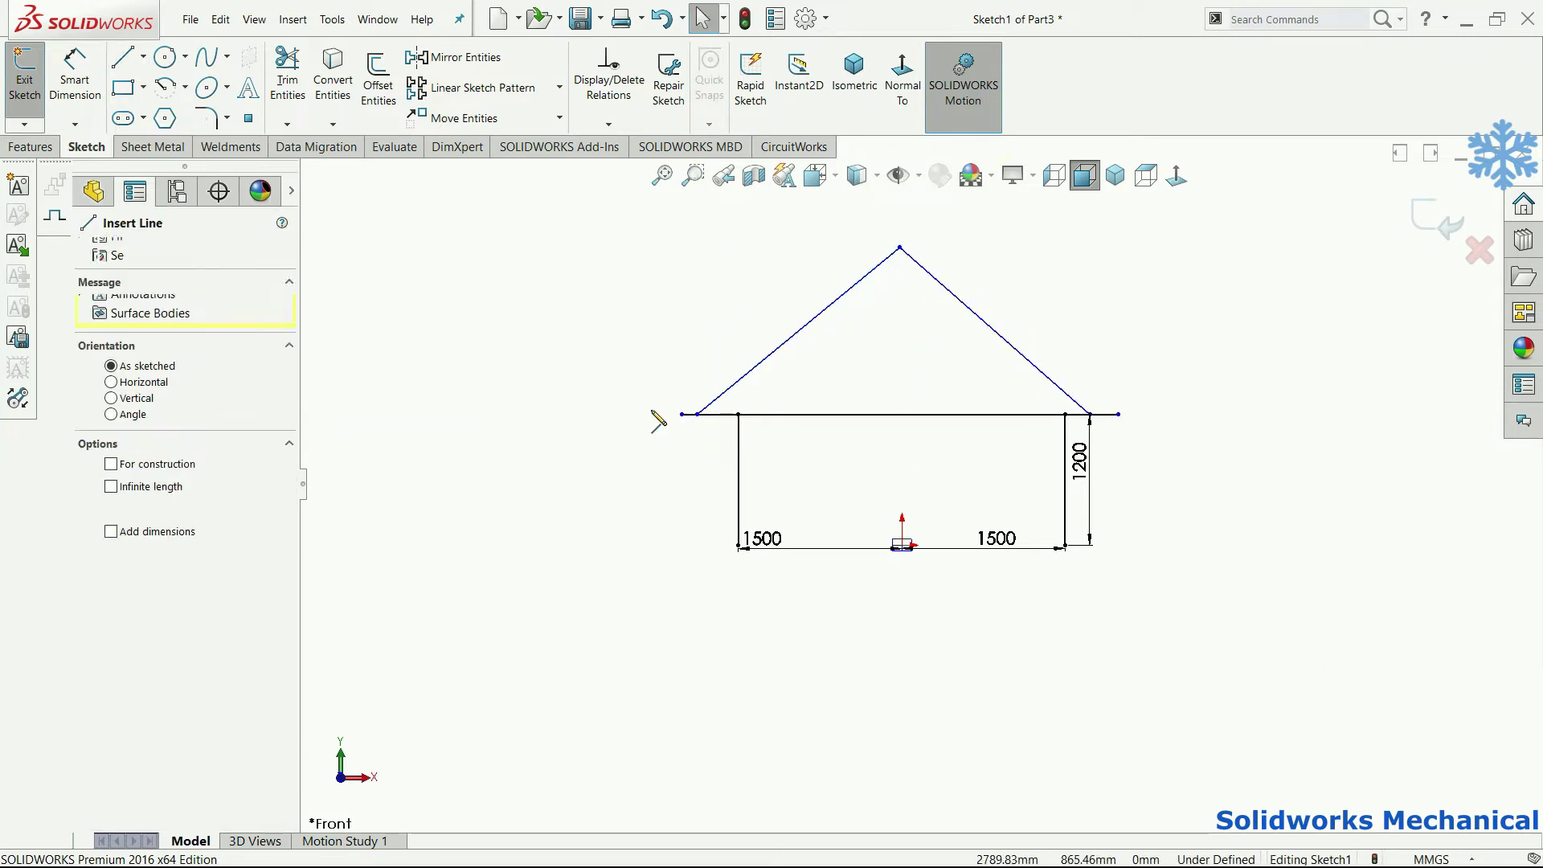
pyautogui.click(763, 363)
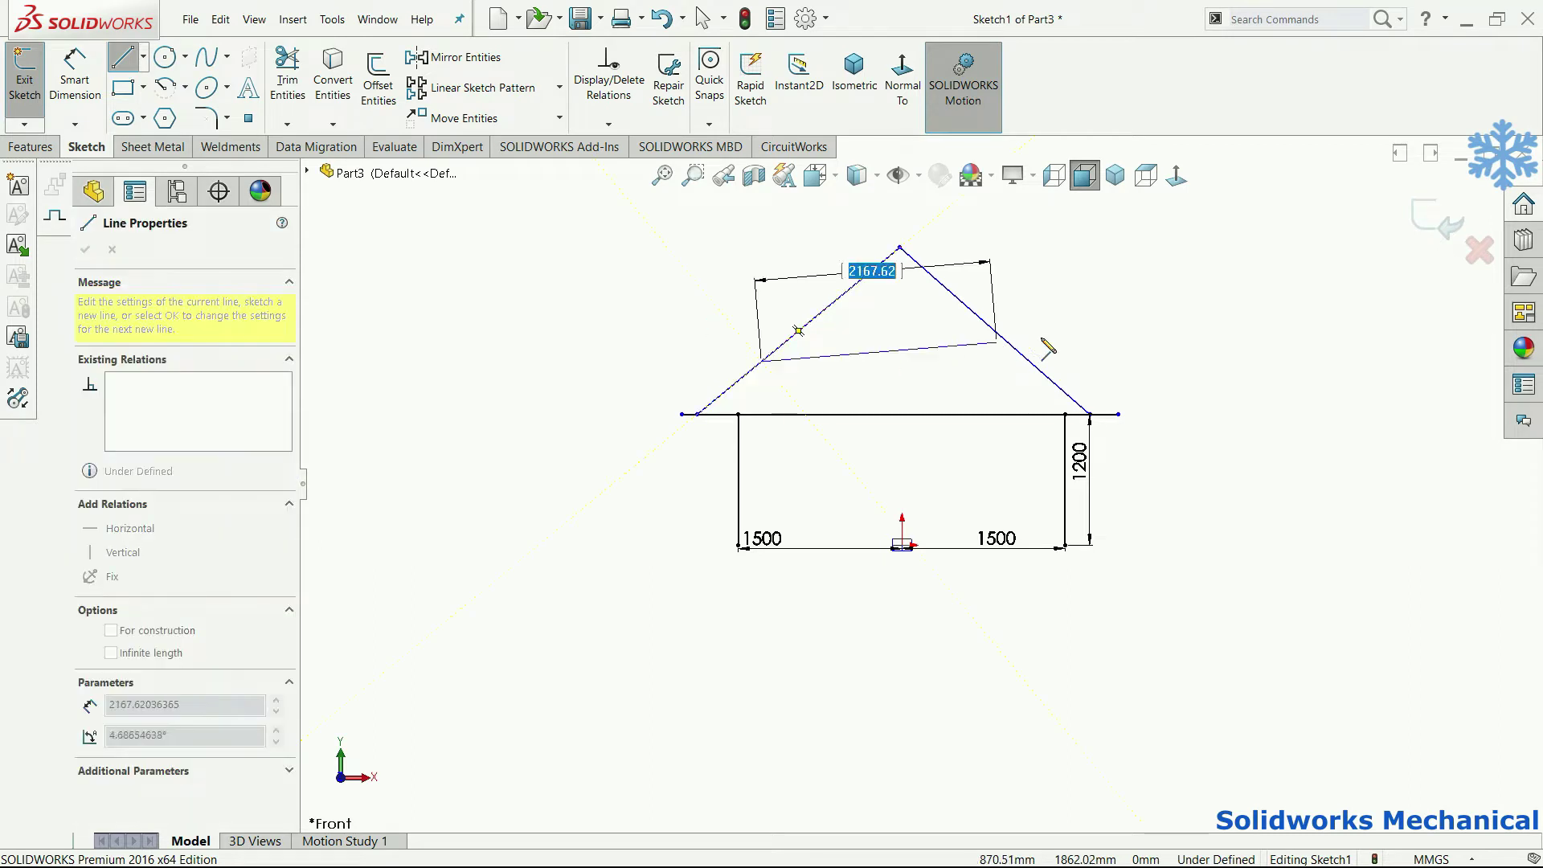
pyautogui.click(1032, 362)
pyautogui.press('Escape')
pyautogui.press('Return')
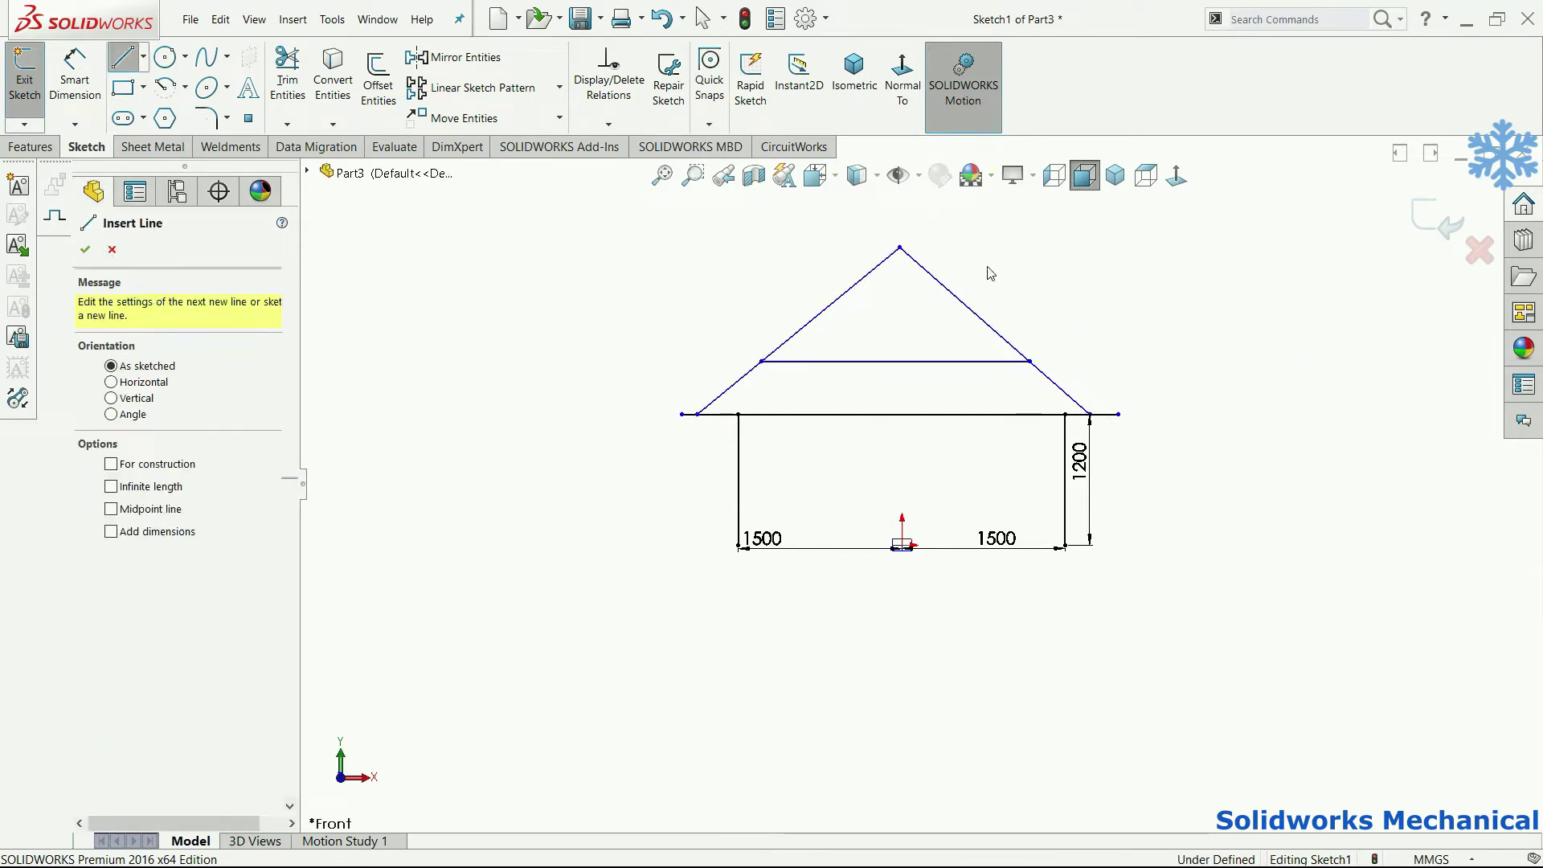
pyautogui.click(900, 248)
pyautogui.click(901, 415)
pyautogui.press('Escape')
# Step: Dimension both eave overhangs to 400
pyautogui.press('d')
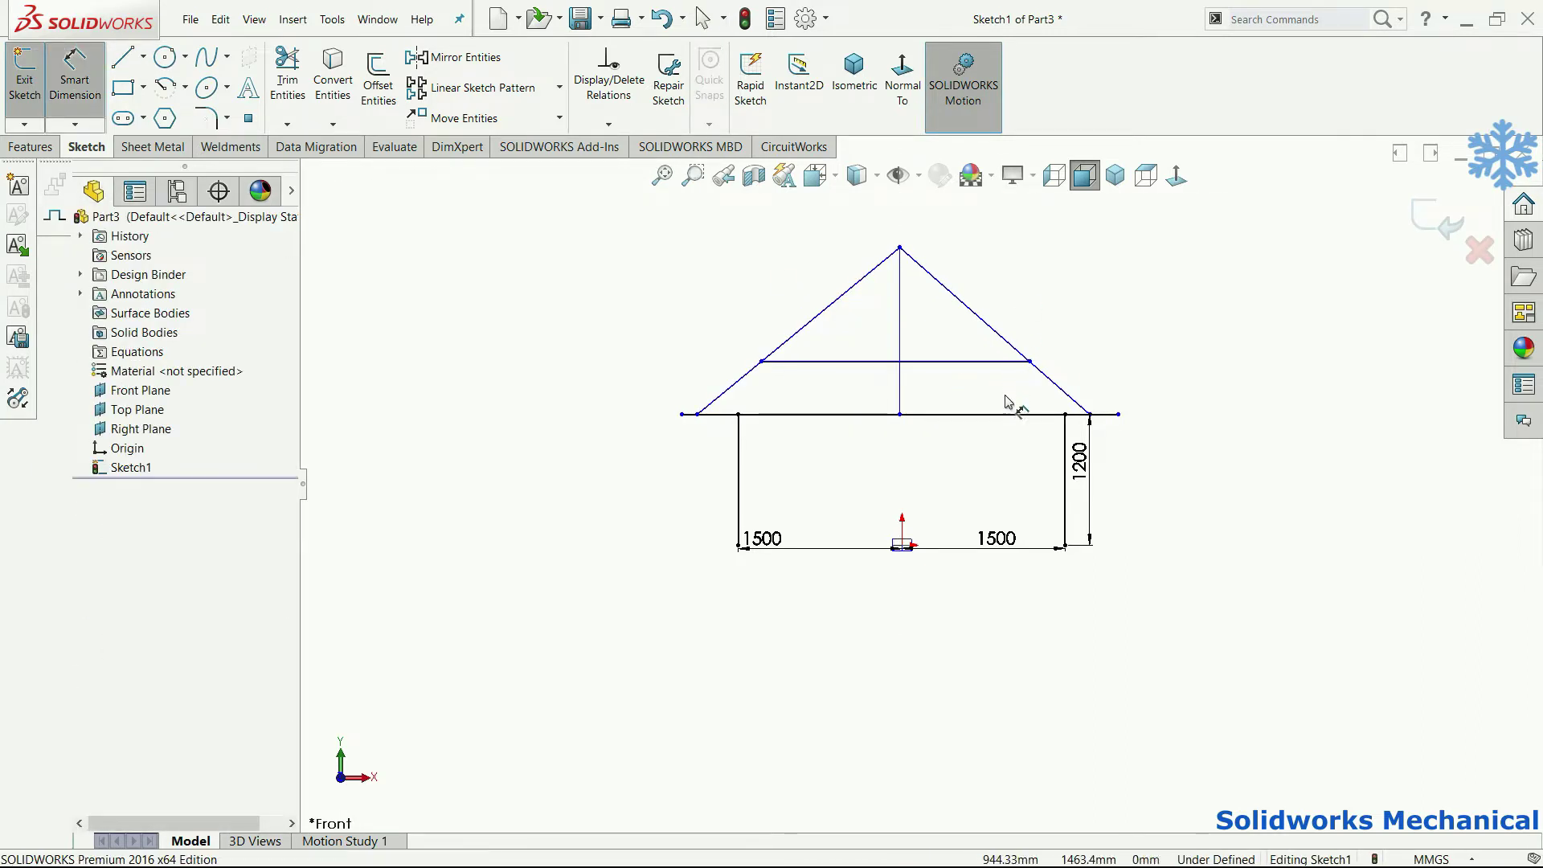
pyautogui.click(1070, 442)
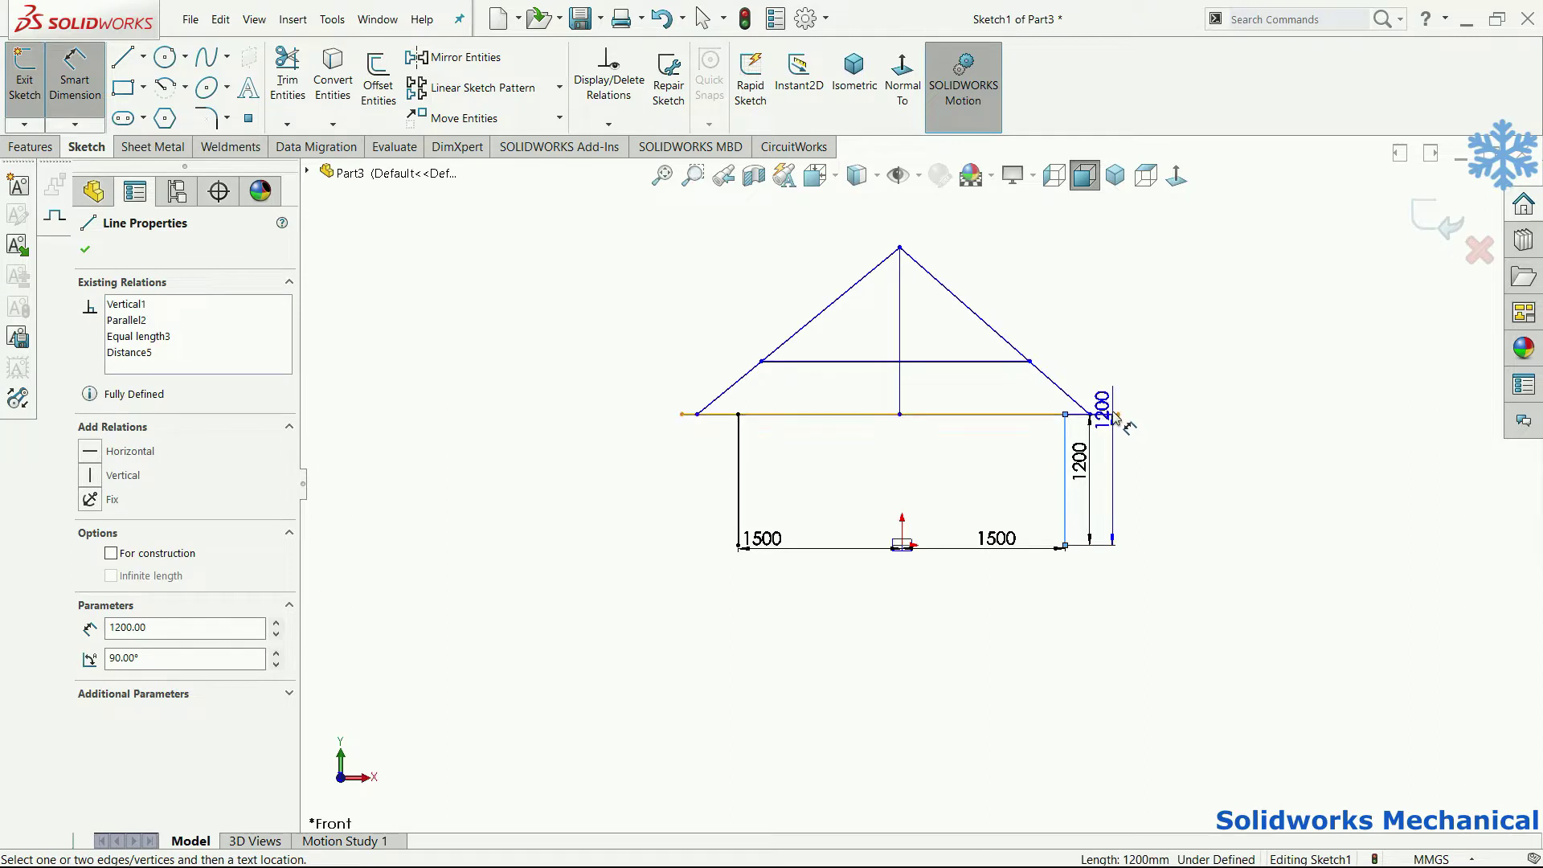
pyautogui.click(1119, 415)
pyautogui.click(1135, 341)
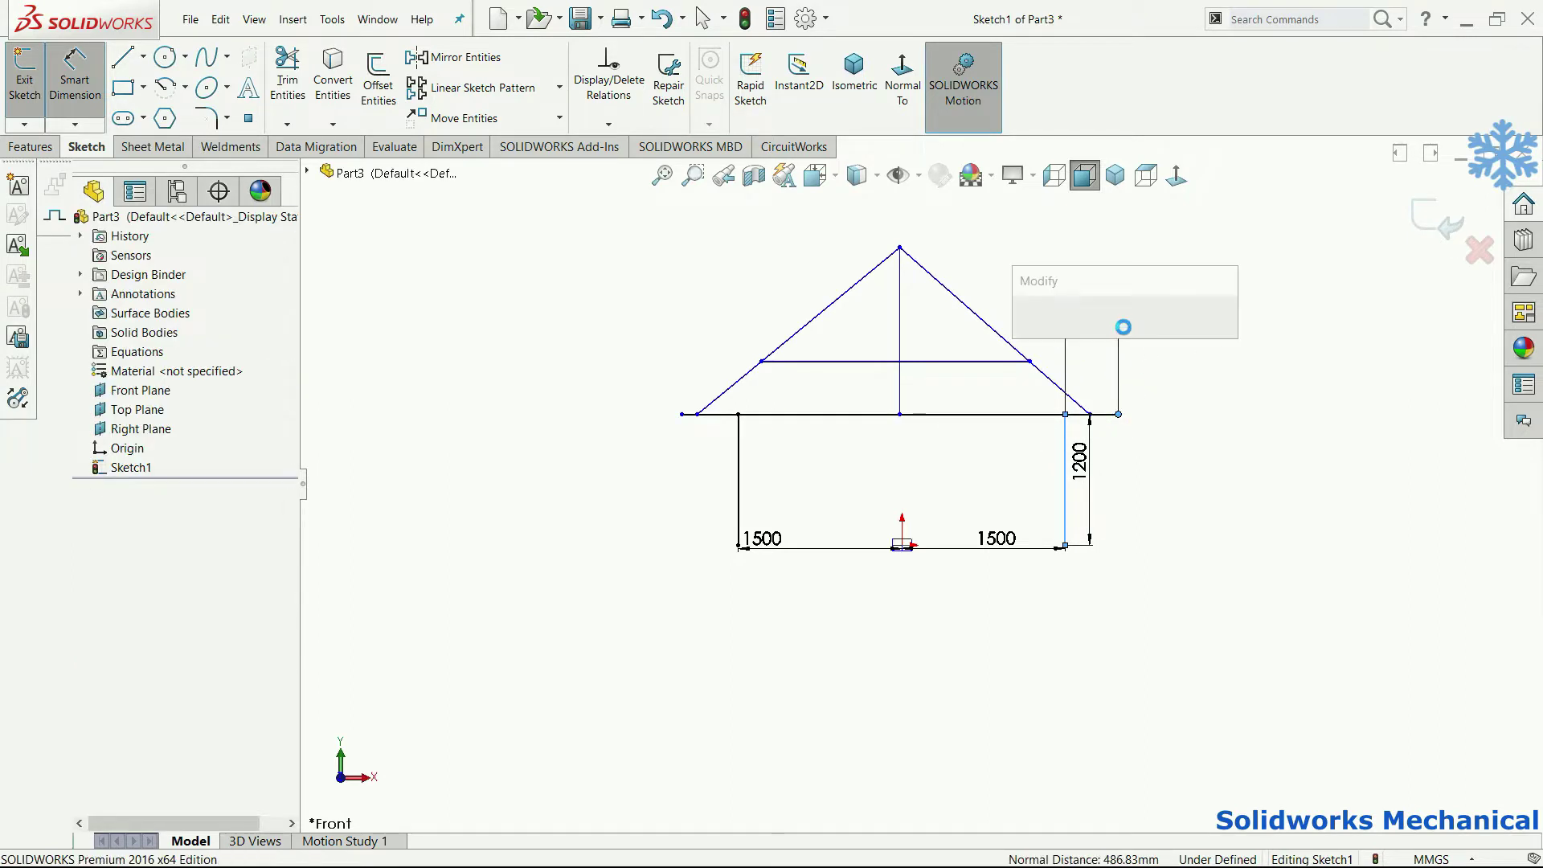
pyautogui.write('400')
pyautogui.press('Return')
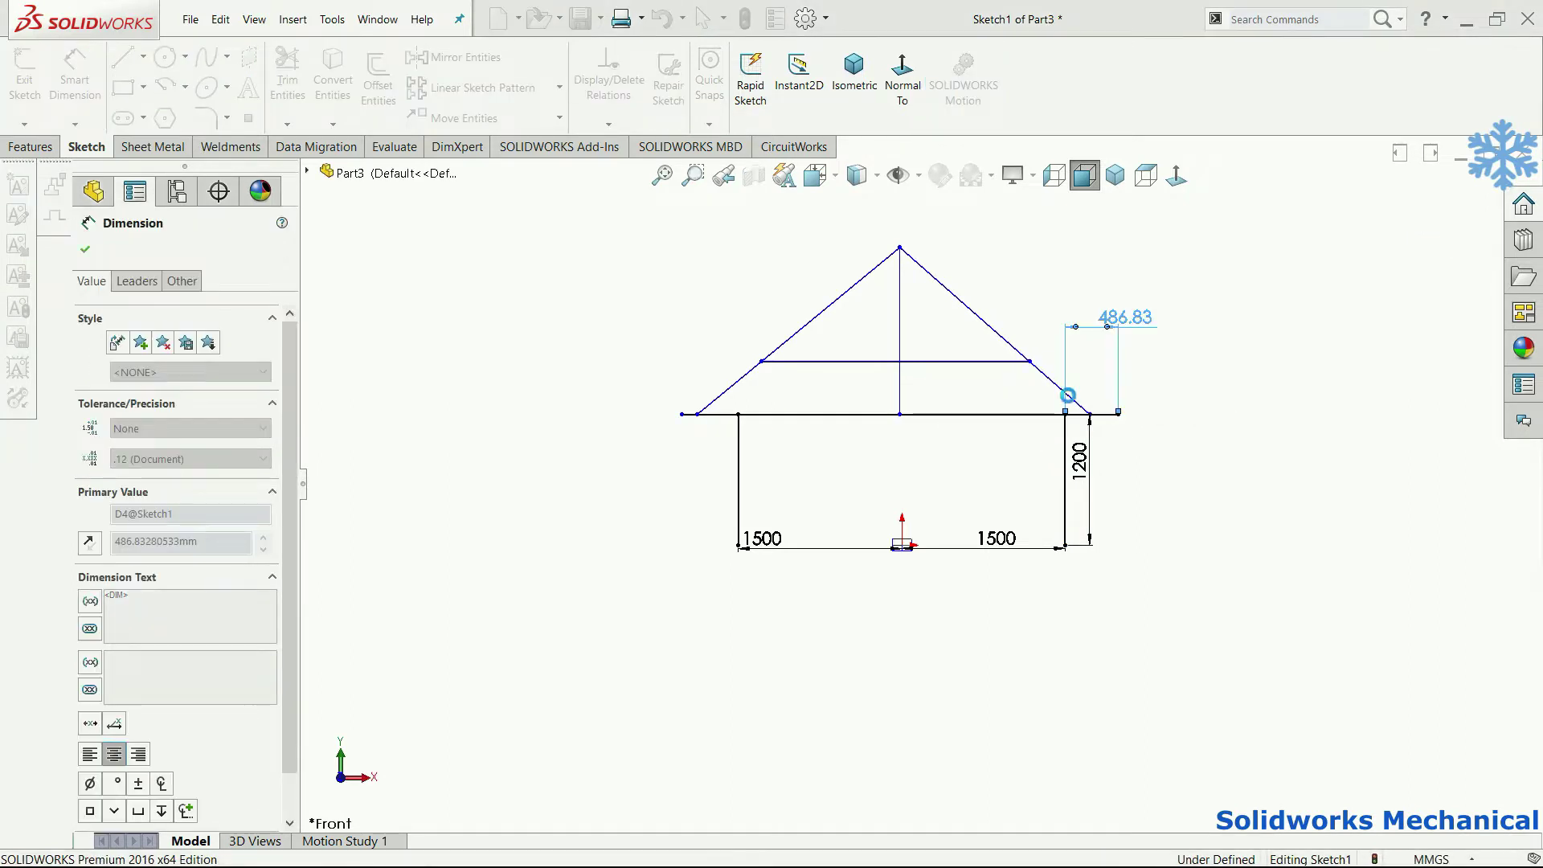
pyautogui.click(738, 442)
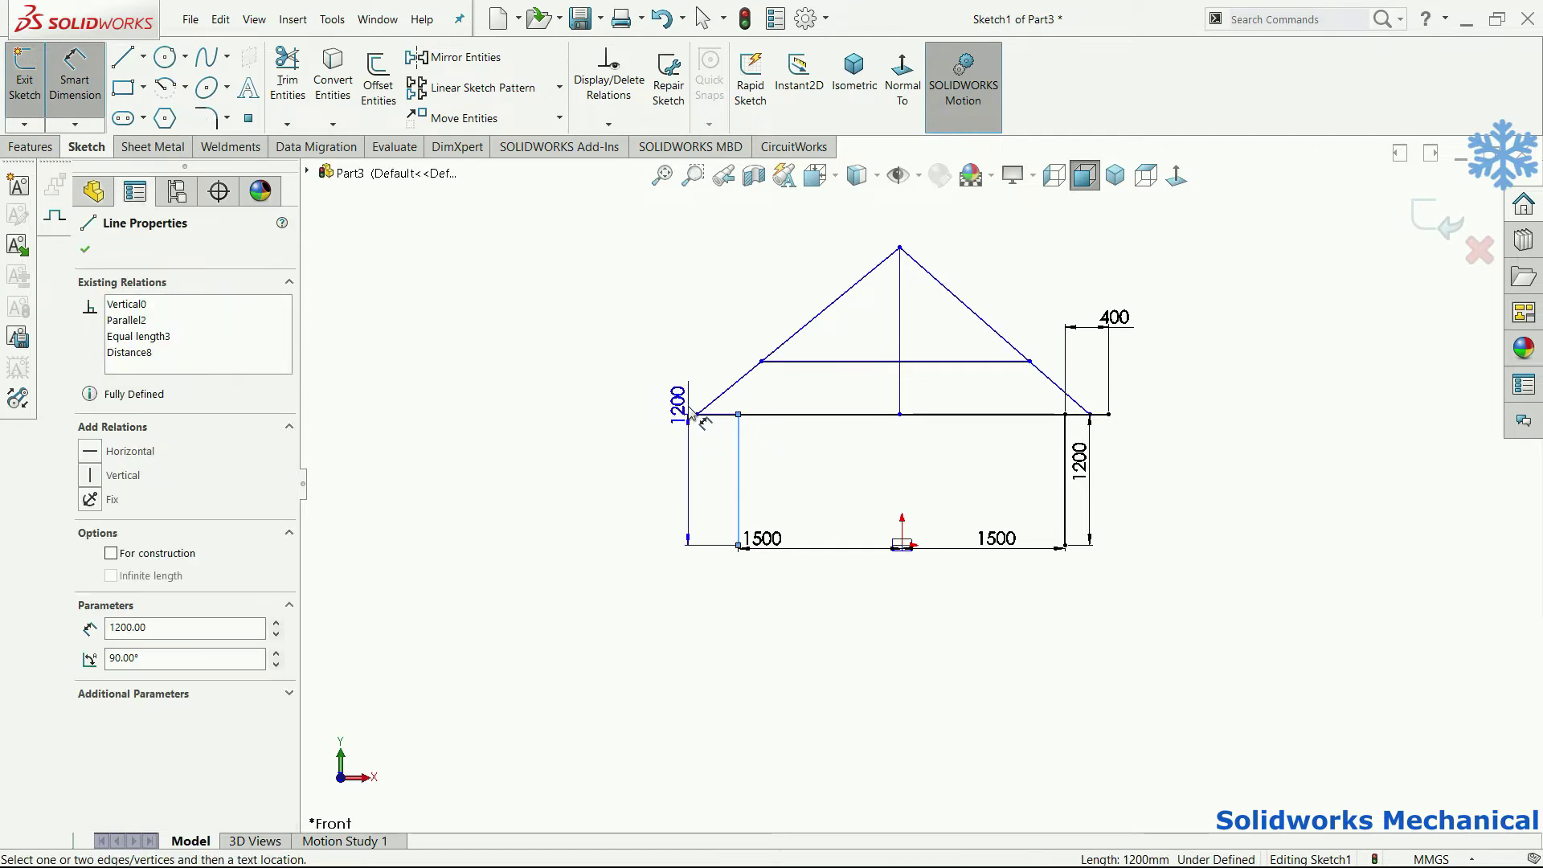
pyautogui.click(692, 416)
pyautogui.click(645, 492)
pyautogui.write('400')
pyautogui.press('Return')
pyautogui.scroll(-4, 716, 407)
pyautogui.scroll(2, 931, 483)
pyautogui.scroll(-3, 1400, 412)
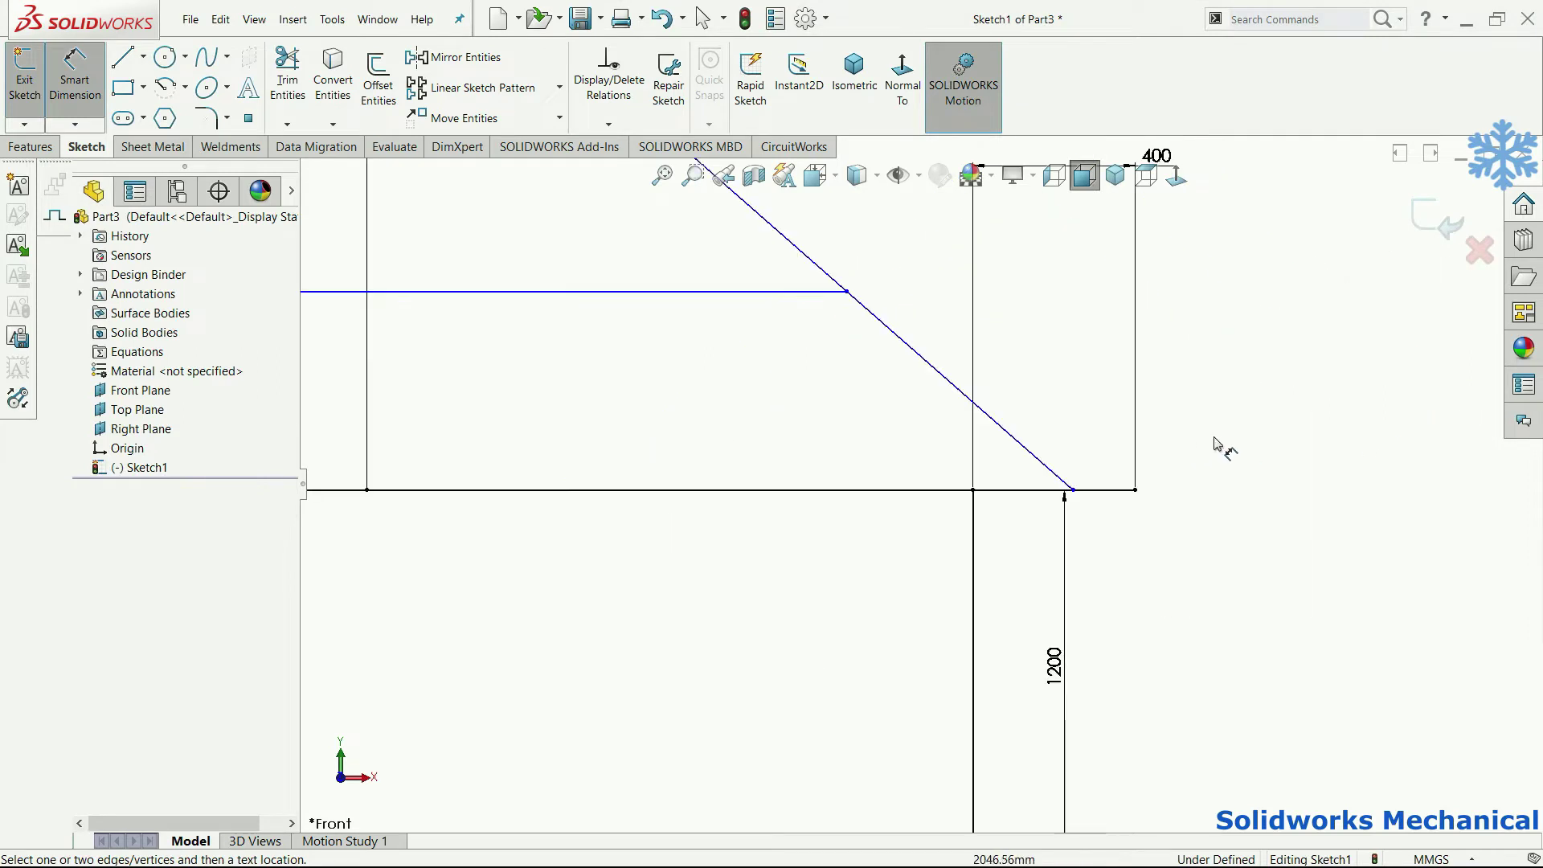
# Step: Set both roof-corner offsets to 250 from the walls
pyautogui.click(1075, 491)
pyautogui.click(974, 527)
pyautogui.click(1017, 541)
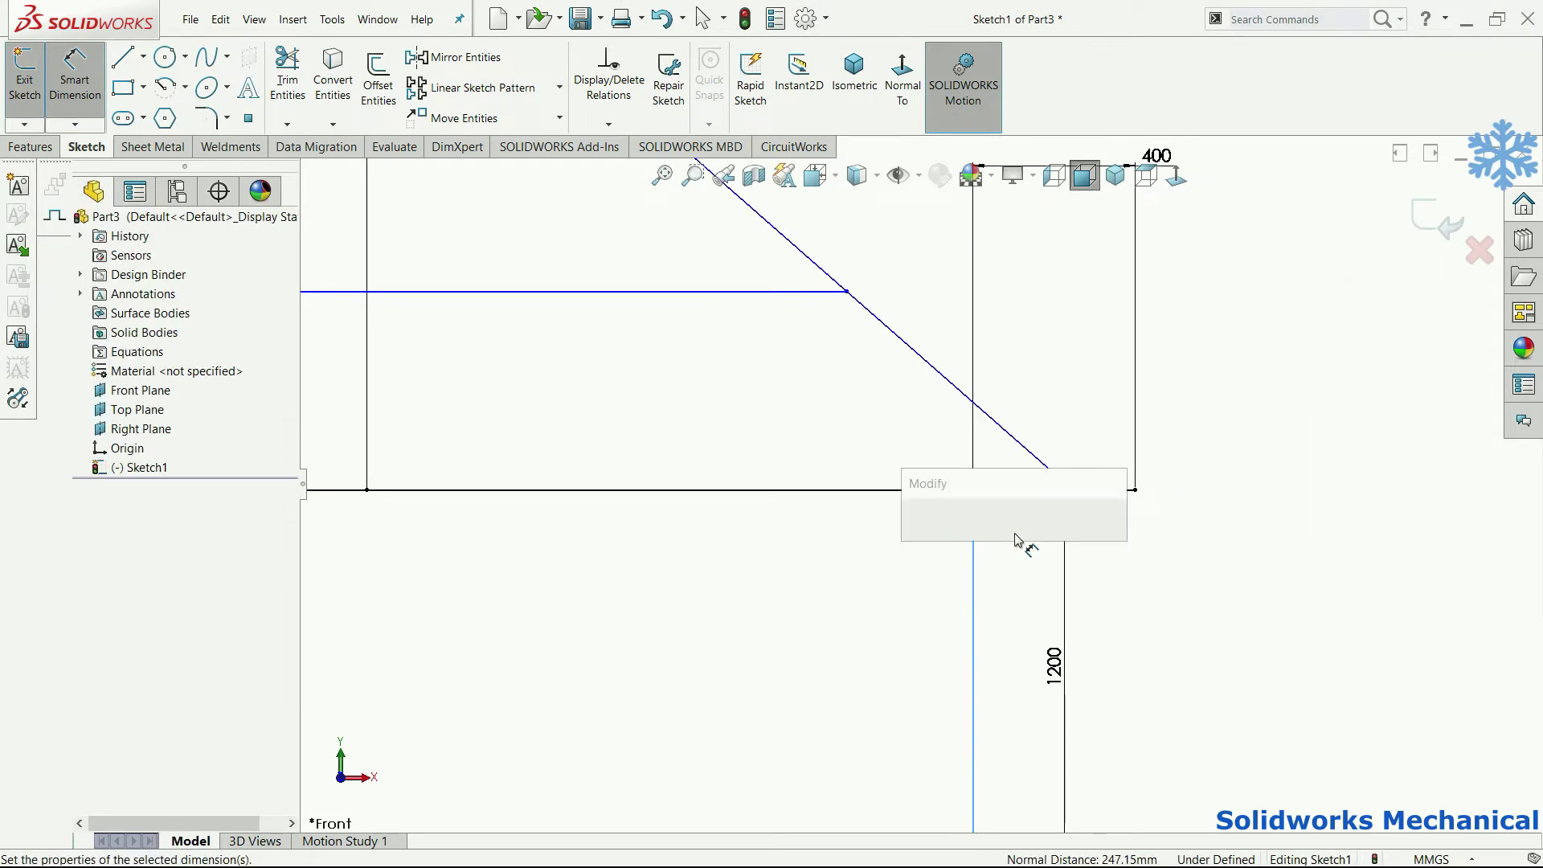
pyautogui.write('2')
pyautogui.press('Return')
pyautogui.scroll(3, 1153, 493)
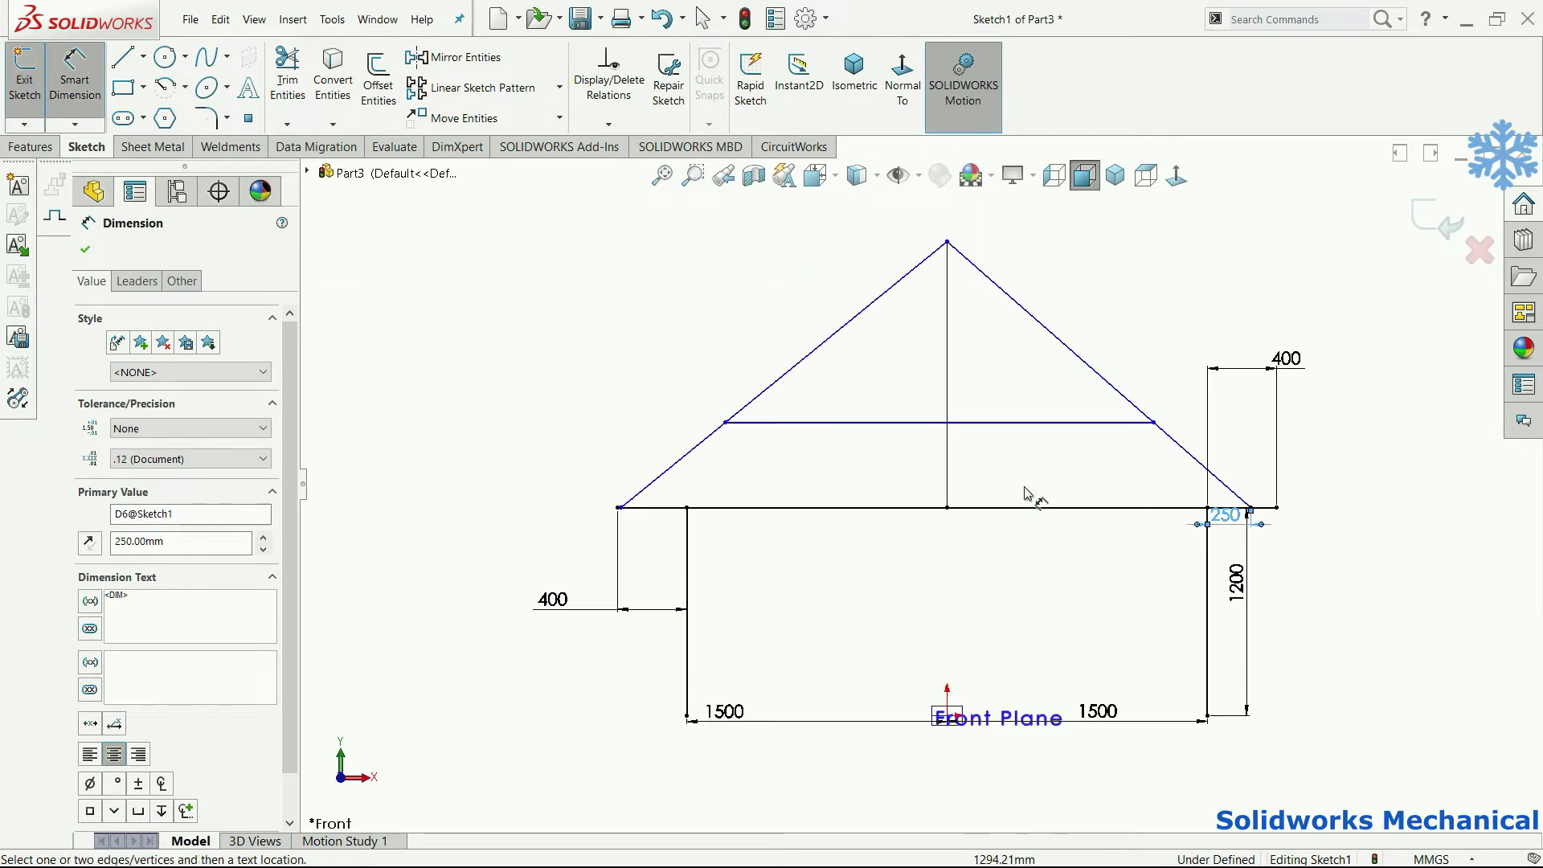
pyautogui.scroll(-4, 679, 534)
pyautogui.click(620, 500)
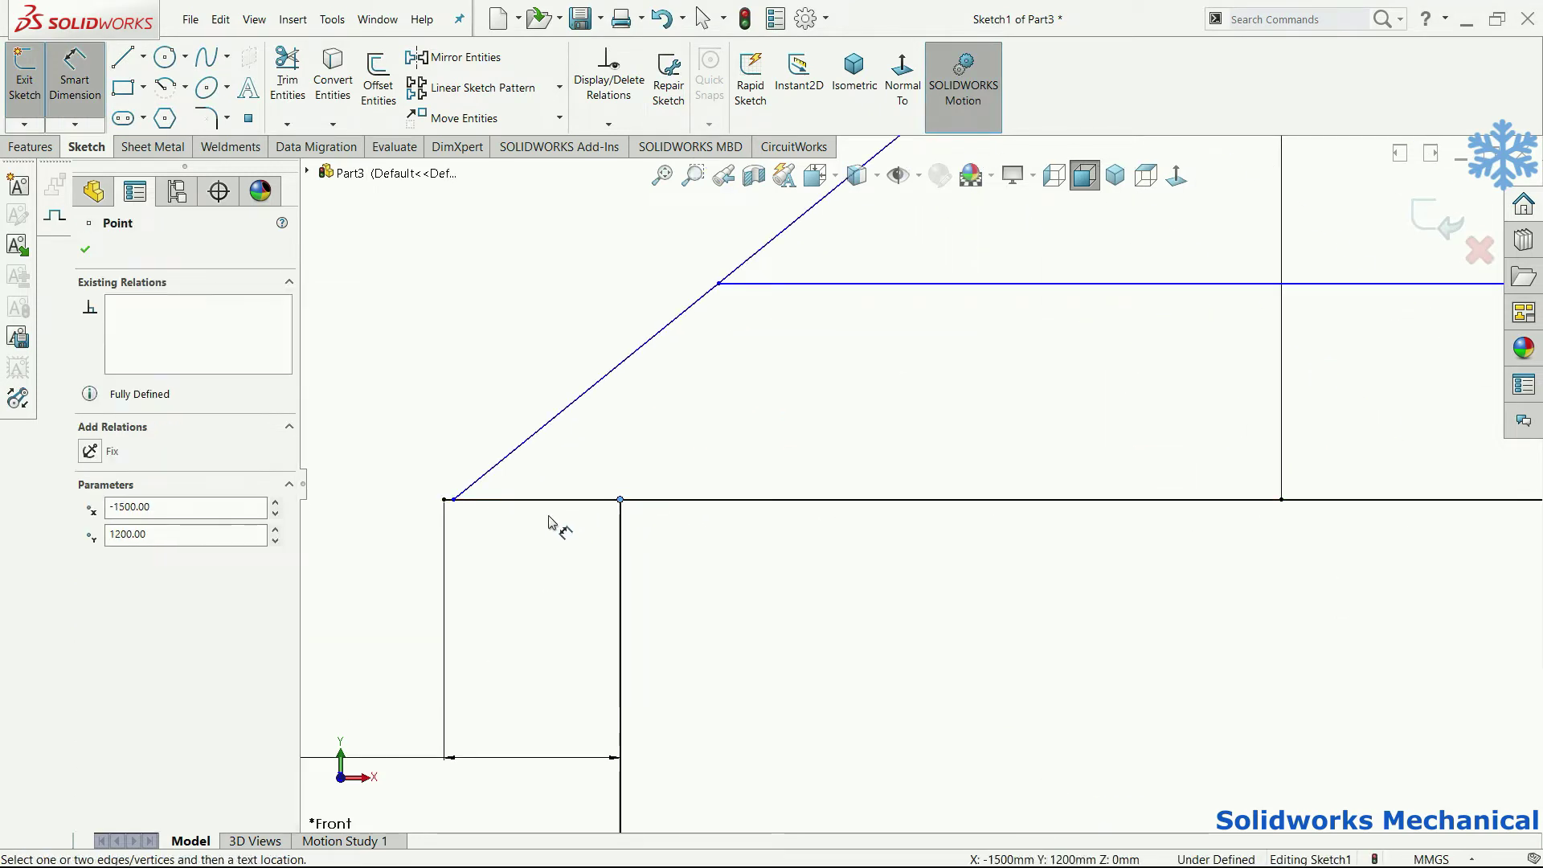
pyautogui.click(454, 500)
pyautogui.click(474, 527)
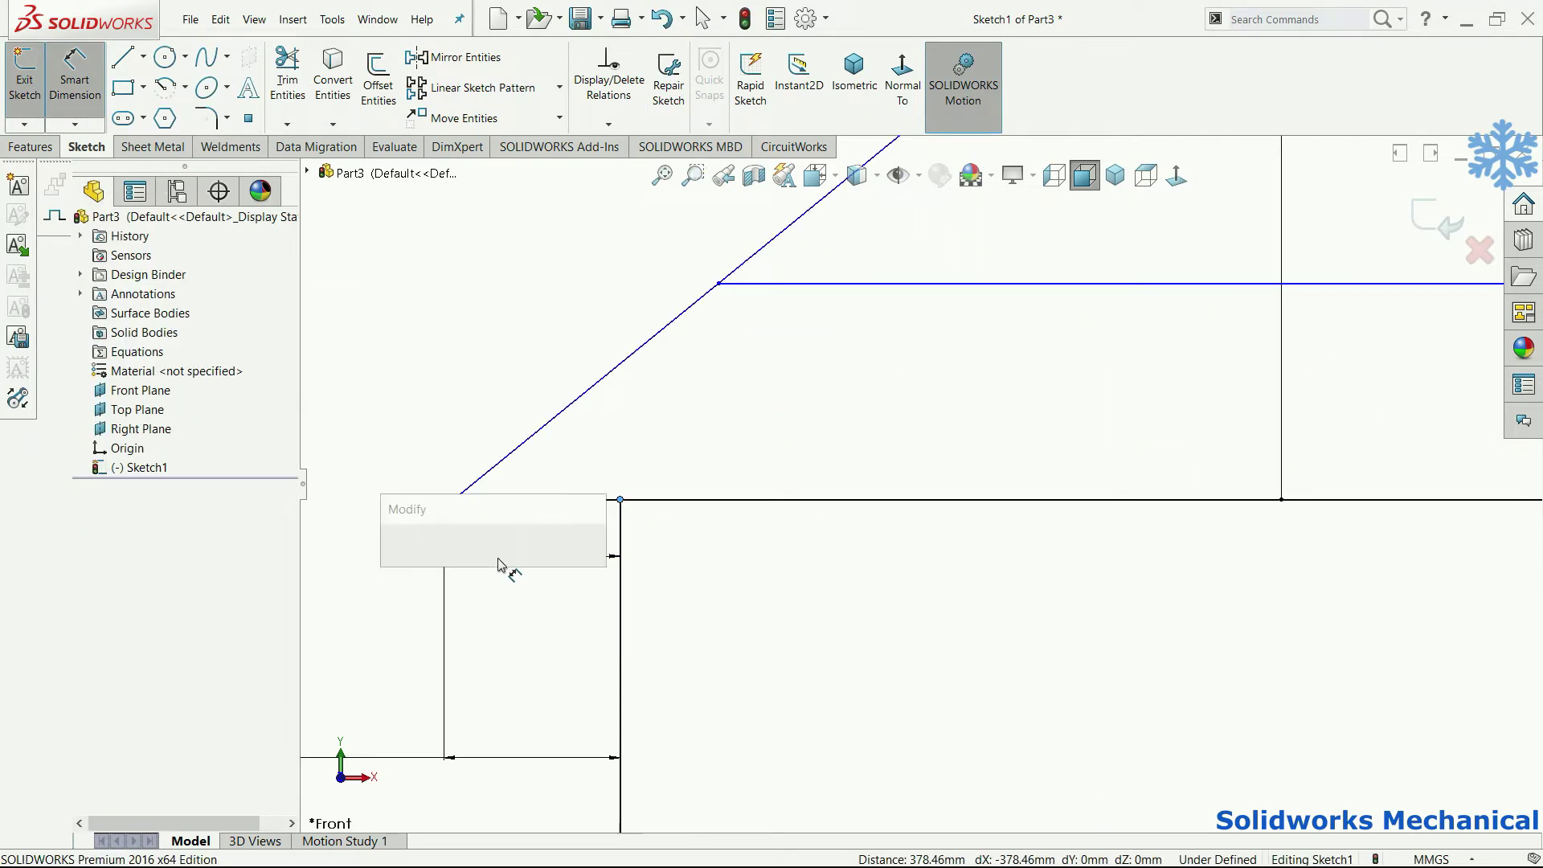
pyautogui.write('250')
pyautogui.press('Return')
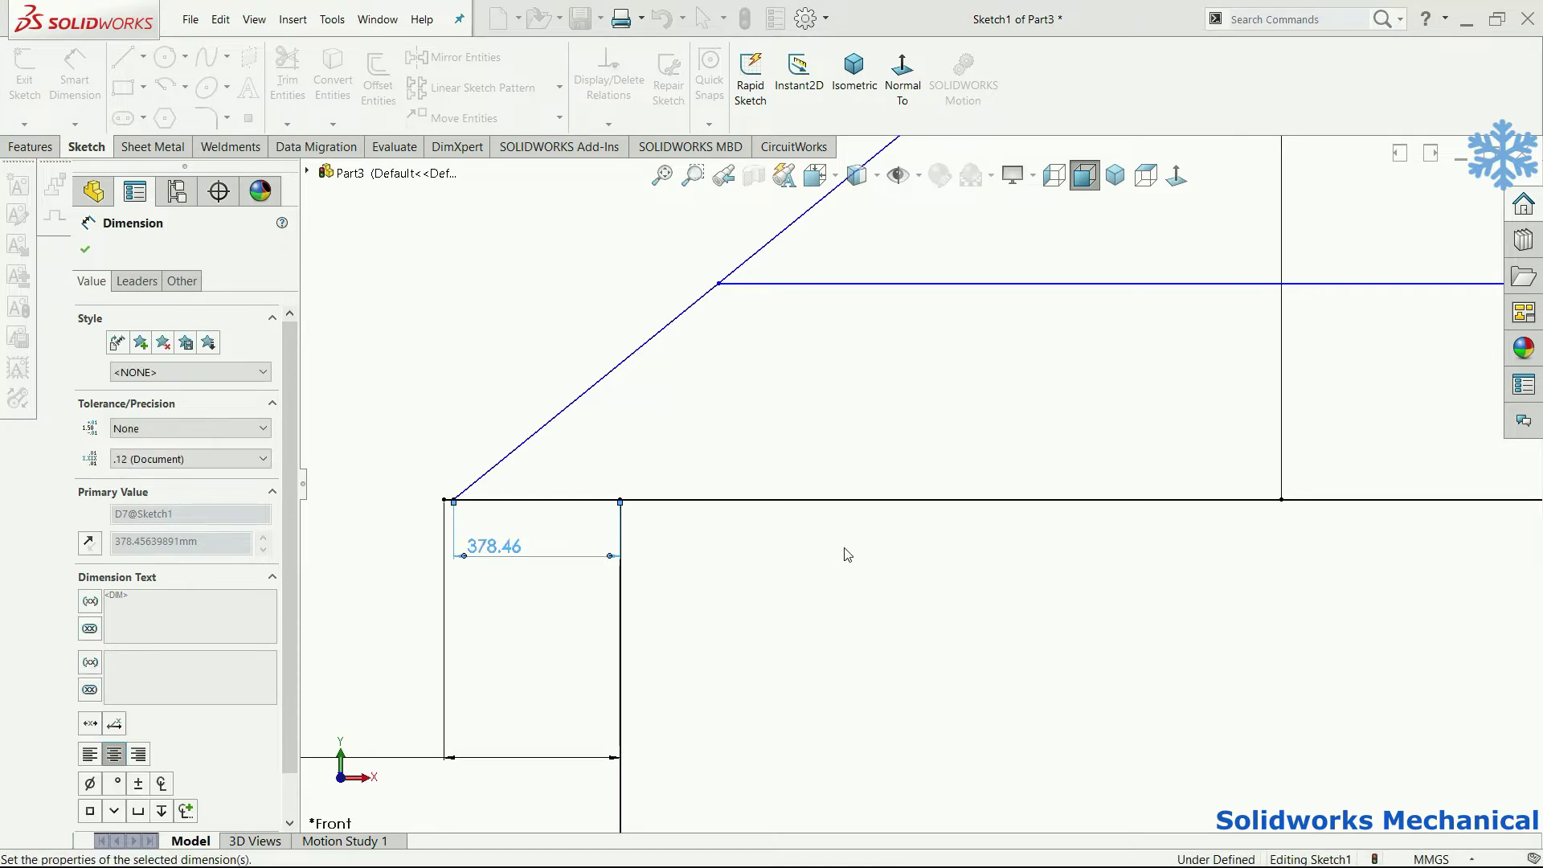
pyautogui.press('f')
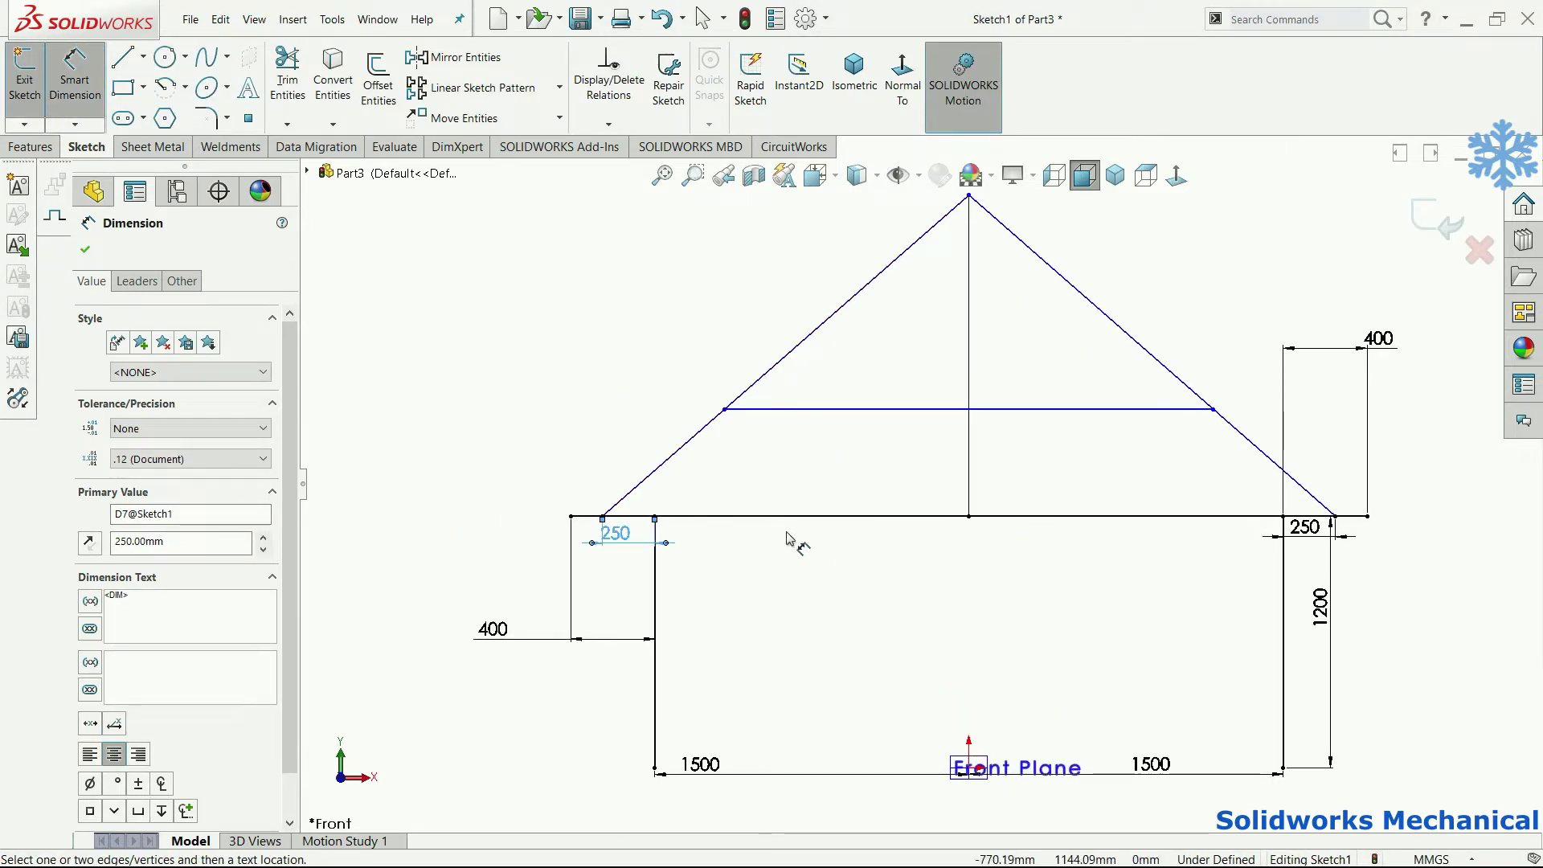
# Step: Place the cross tie 650 above the base line
pyautogui.click(656, 516)
pyautogui.click(812, 412)
pyautogui.scroll(-3, 596, 464)
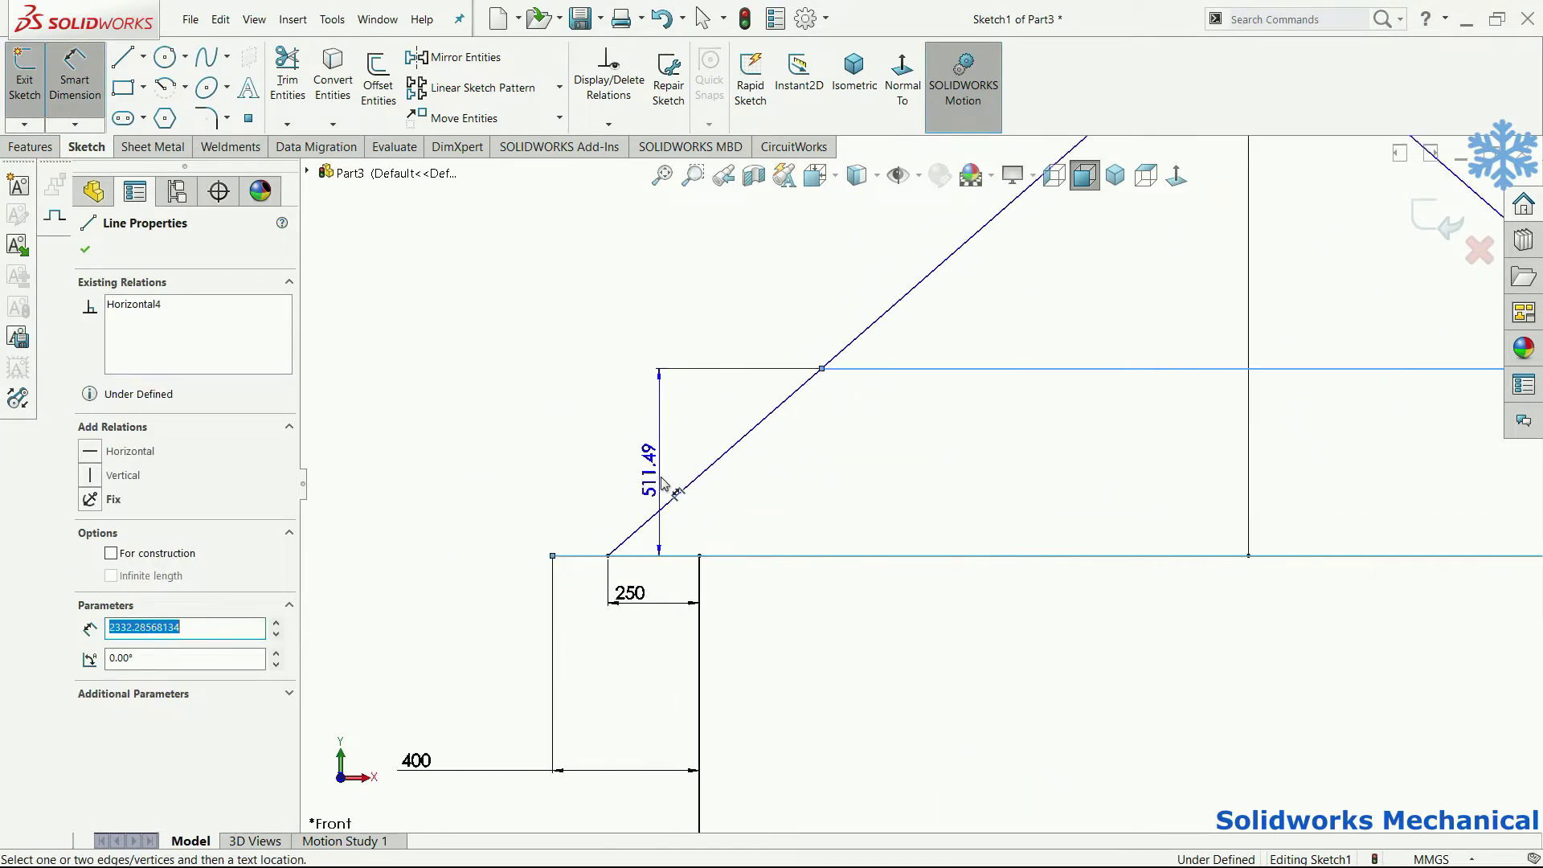
pyautogui.scroll(-1, 482, 481)
pyautogui.scroll(-4, 480, 483)
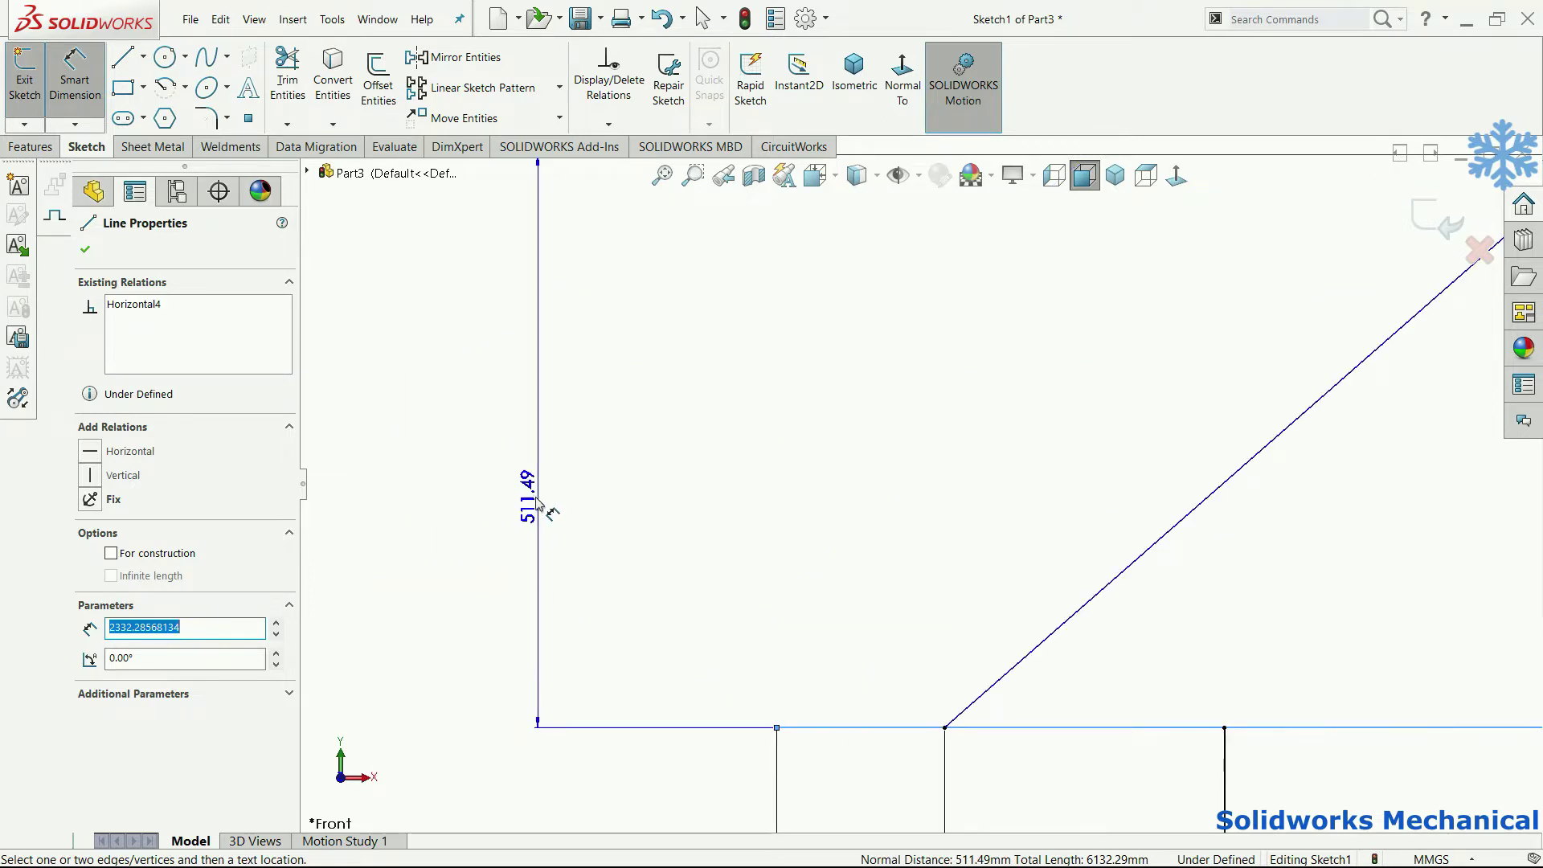
pyautogui.click(537, 504)
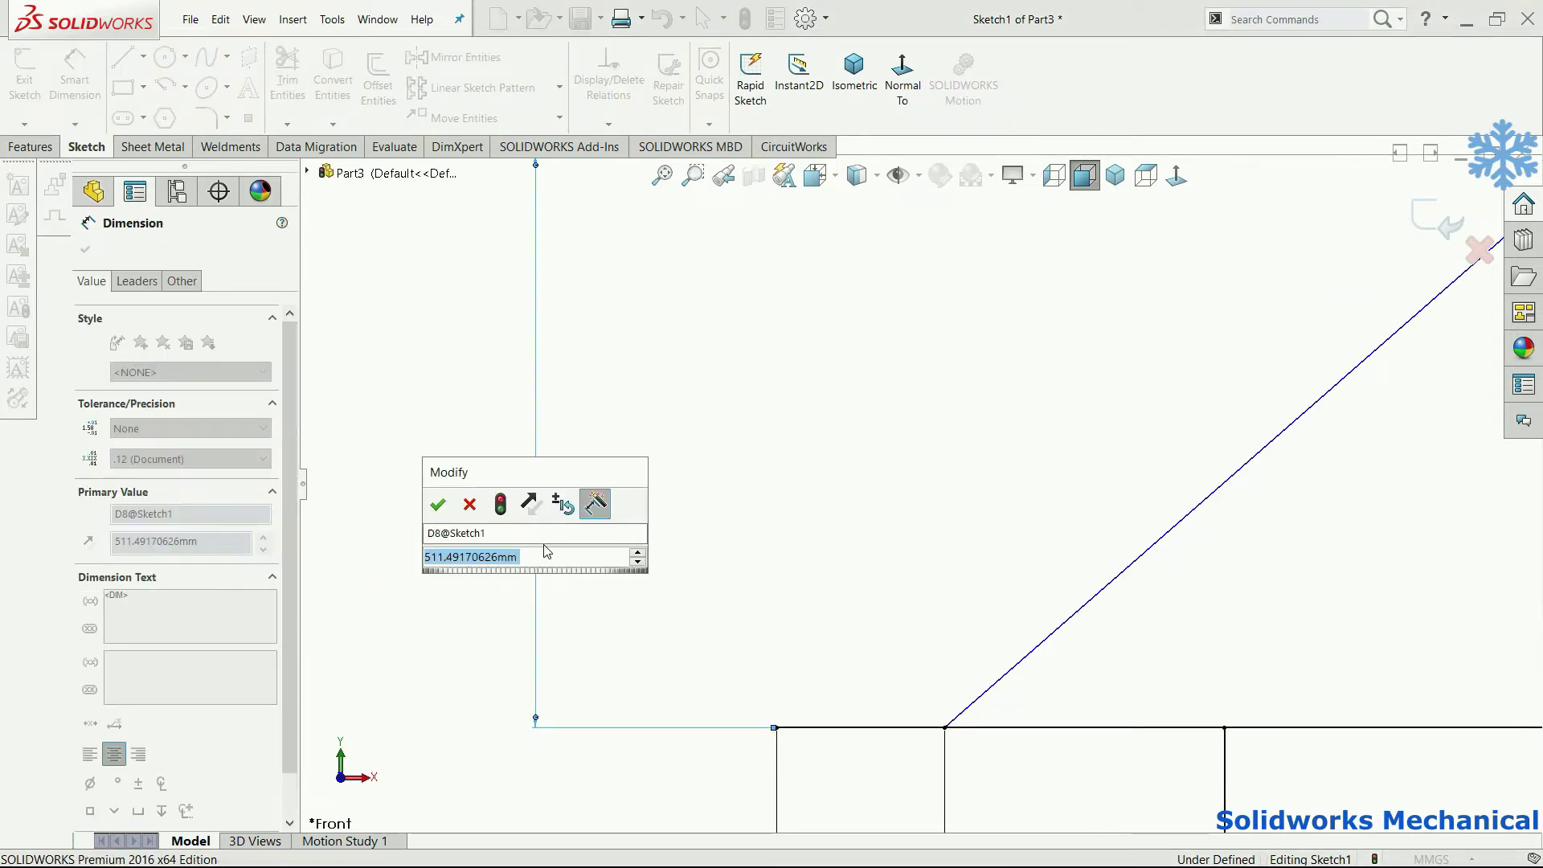
pyautogui.write('650')
pyautogui.press('Return')
pyautogui.press('f')
pyautogui.scroll(-4, 1204, 454)
pyautogui.scroll(-2, 973, 555)
pyautogui.press('Escape')
pyautogui.scroll(3, 985, 644)
pyautogui.scroll(2, 962, 619)
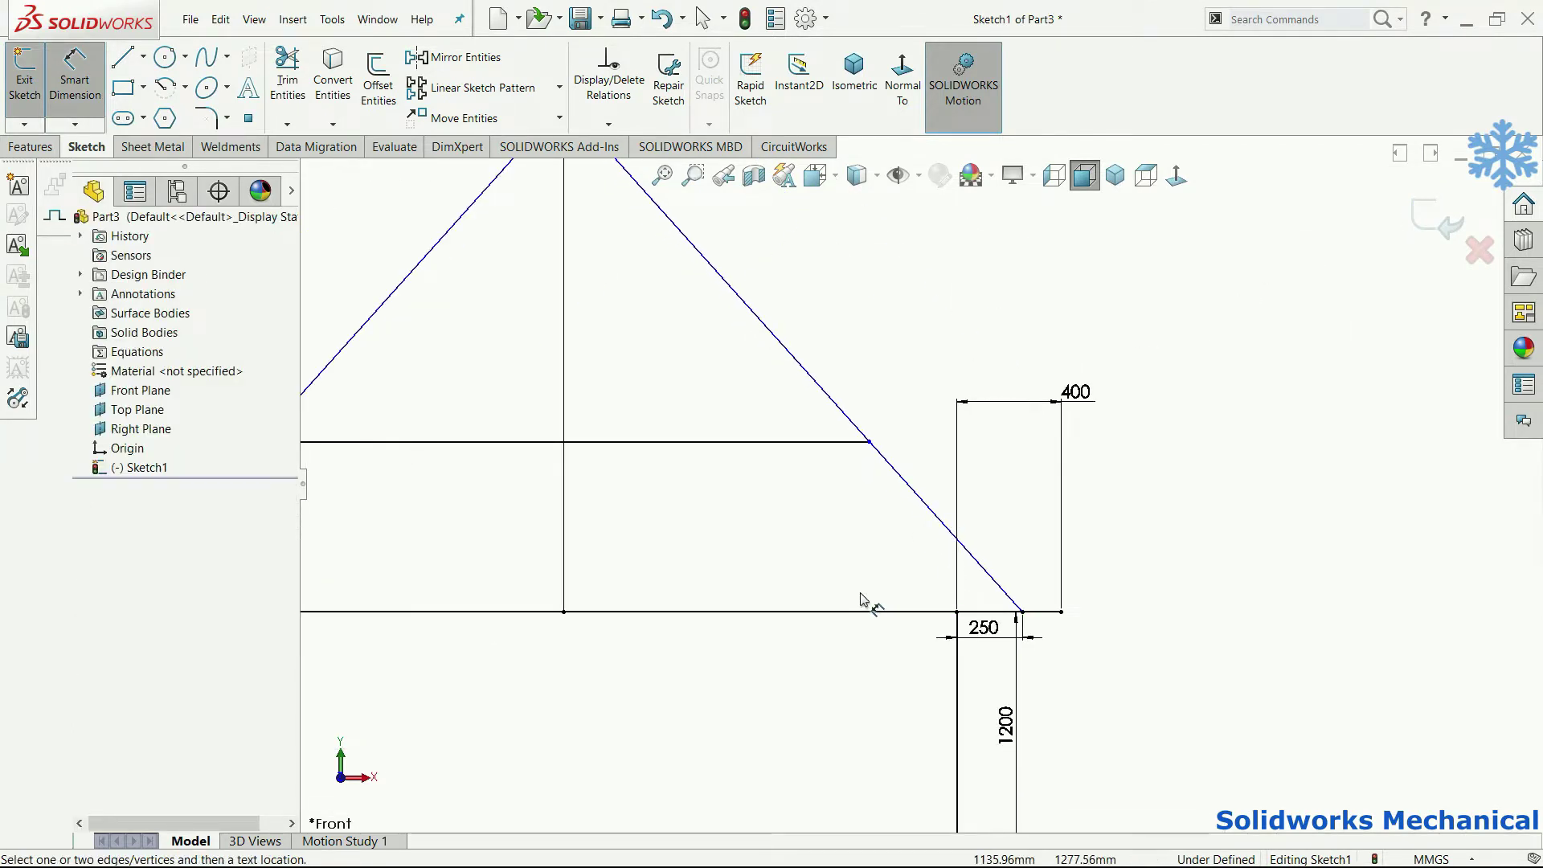
pyautogui.scroll(2, 852, 599)
# Step: Set a 50° roof pitch between the base line and the right roof slope
pyautogui.click(840, 574)
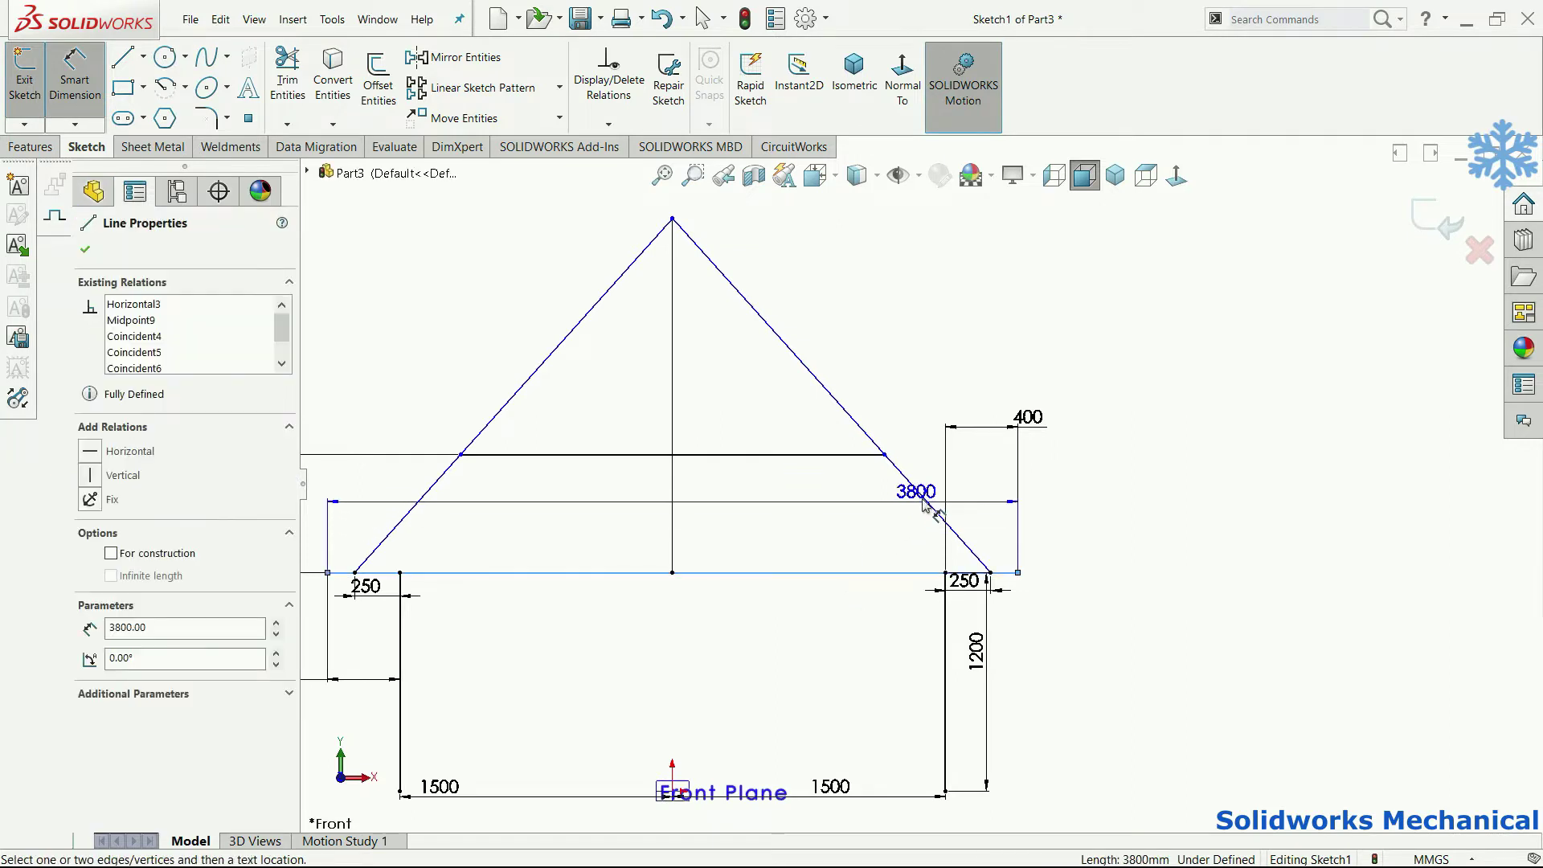
pyautogui.click(917, 492)
pyautogui.click(899, 536)
pyautogui.write('50')
pyautogui.press('Return')
pyautogui.press('f')
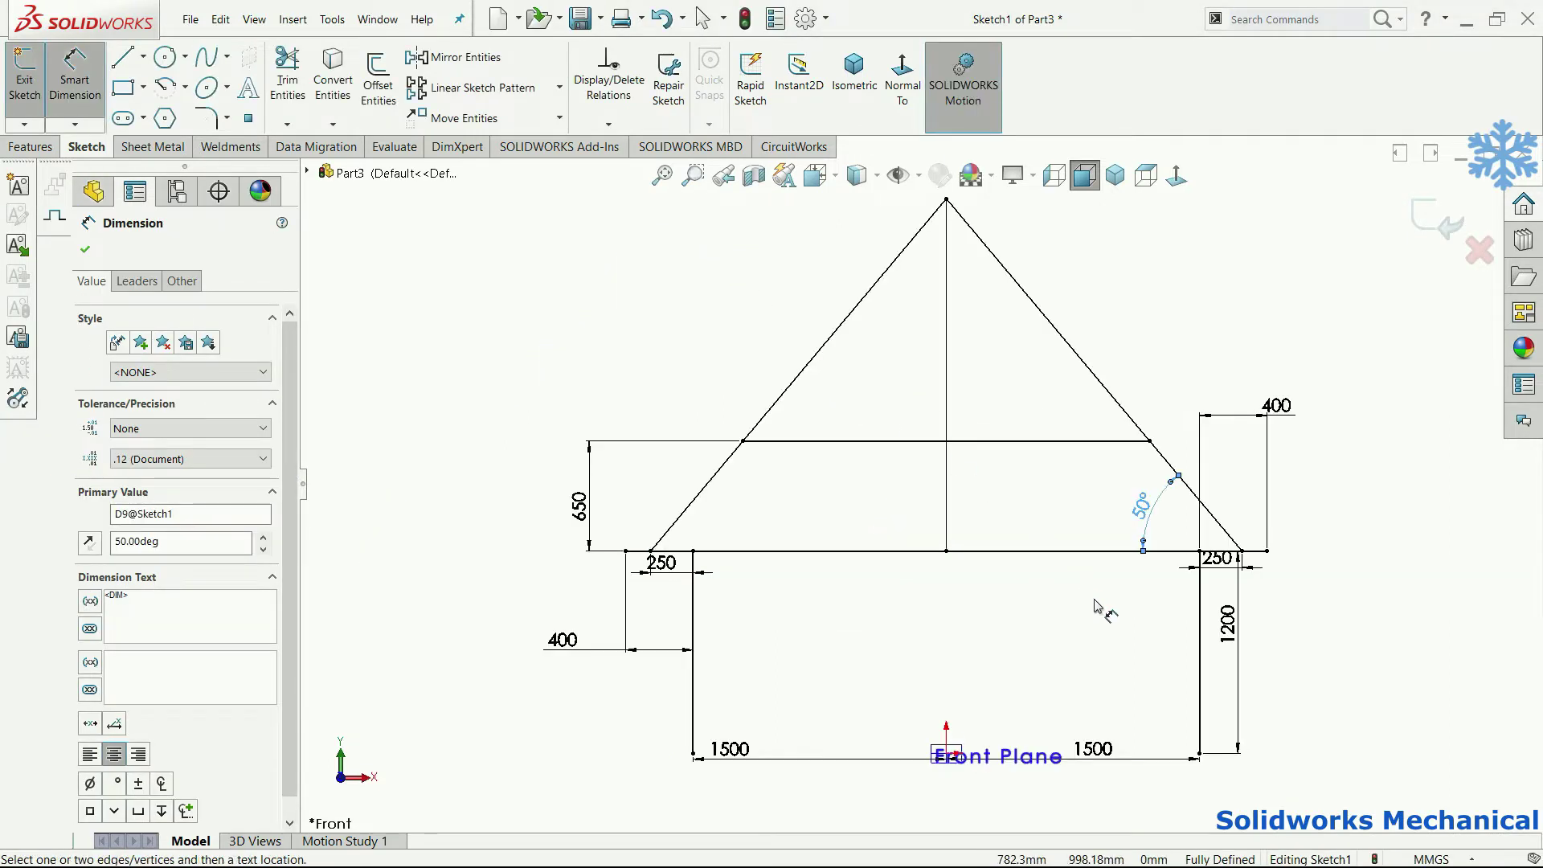
pyautogui.press('z')
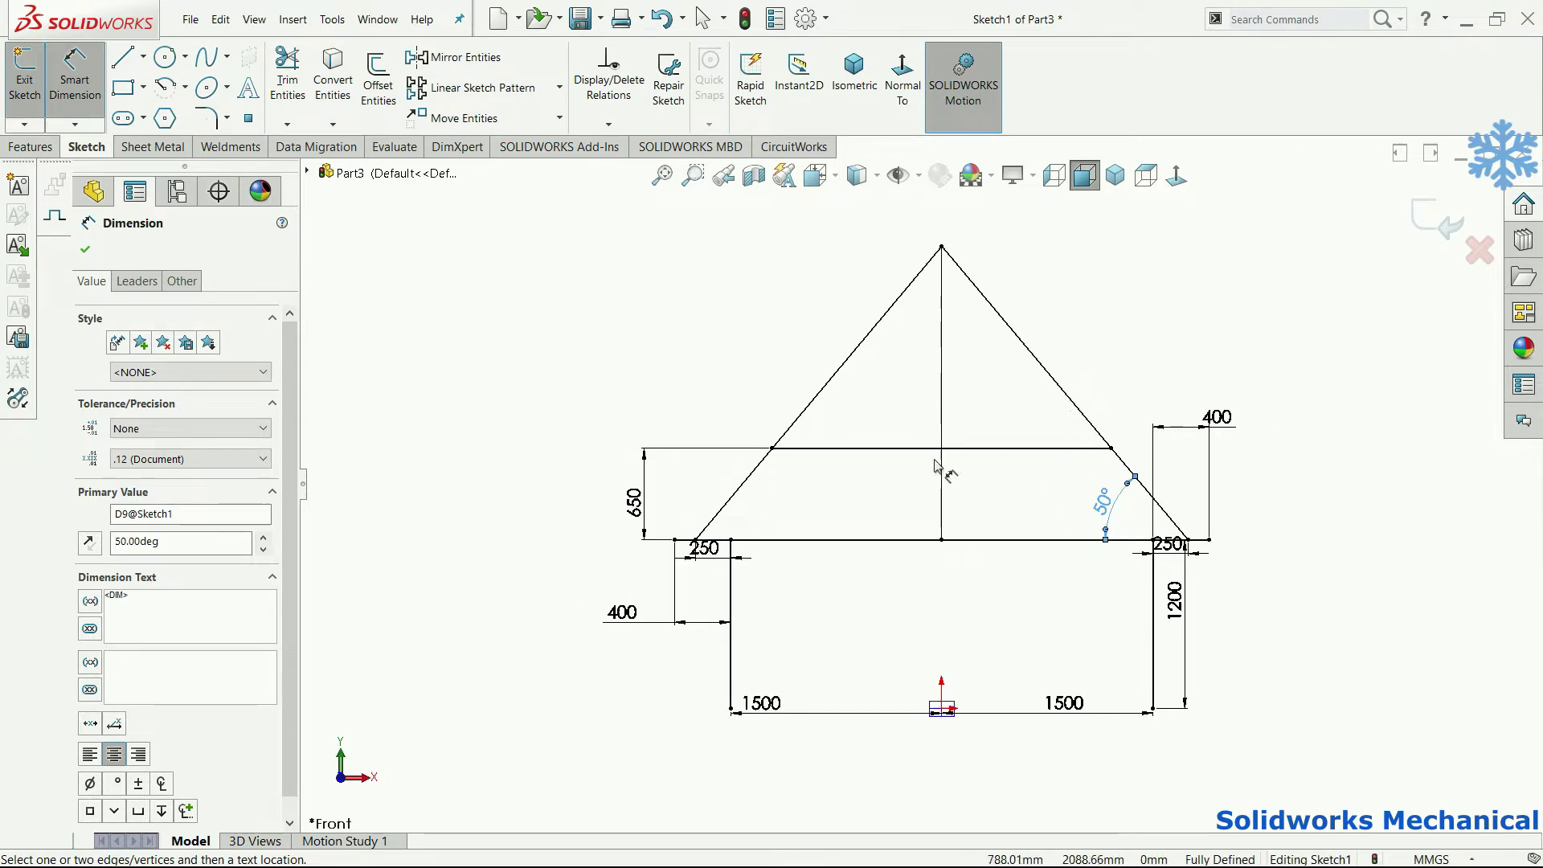
pyautogui.press('l')
pyautogui.scroll(-3, 917, 341)
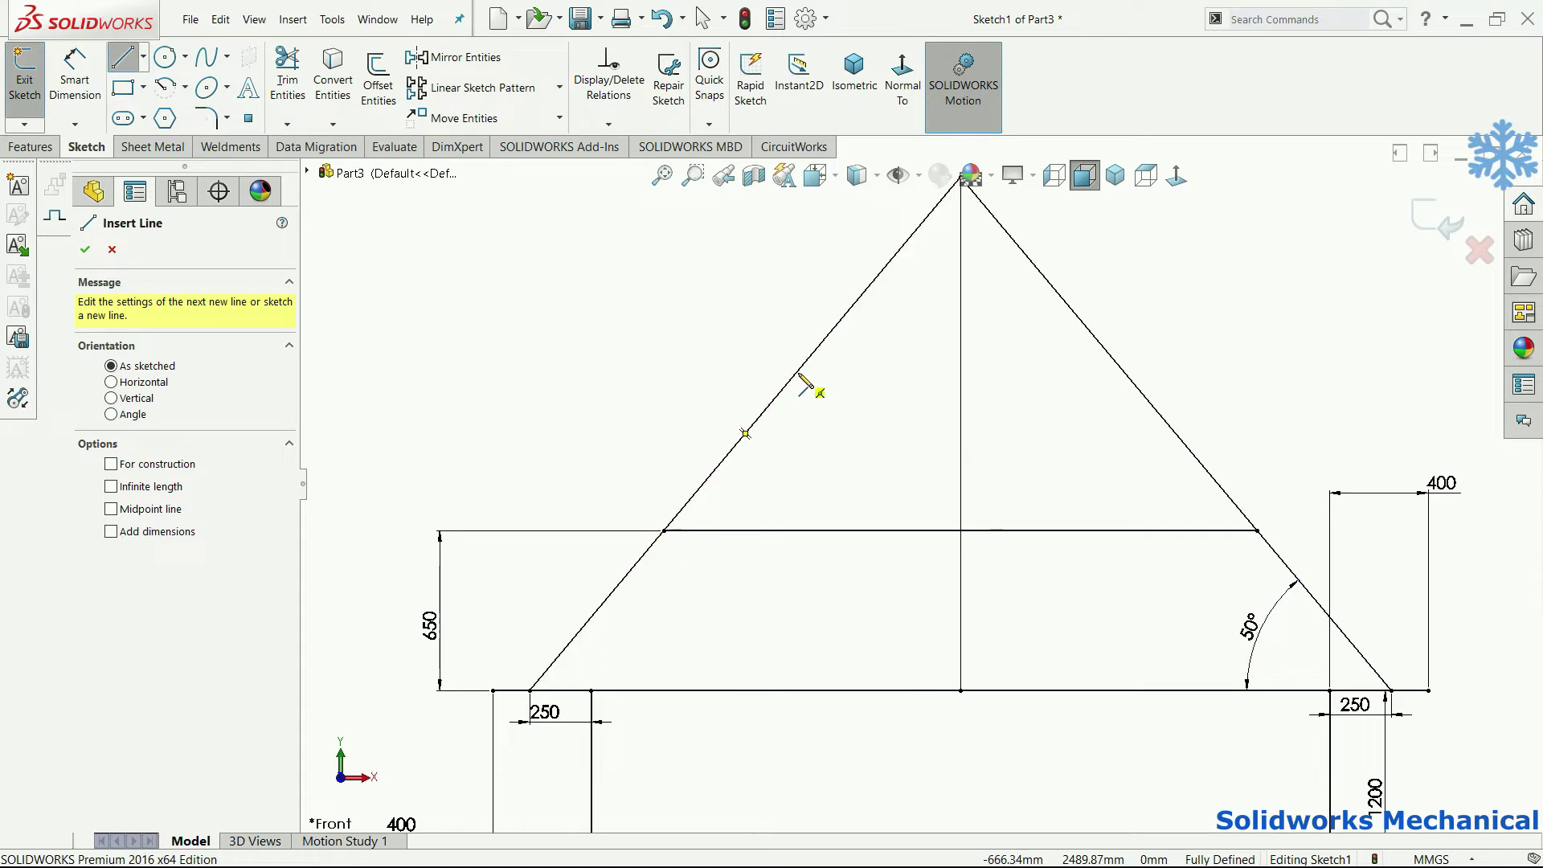
# Step: Add a second crossbar across the roof slopes, spaced 500 from the first
pyautogui.click(797, 375)
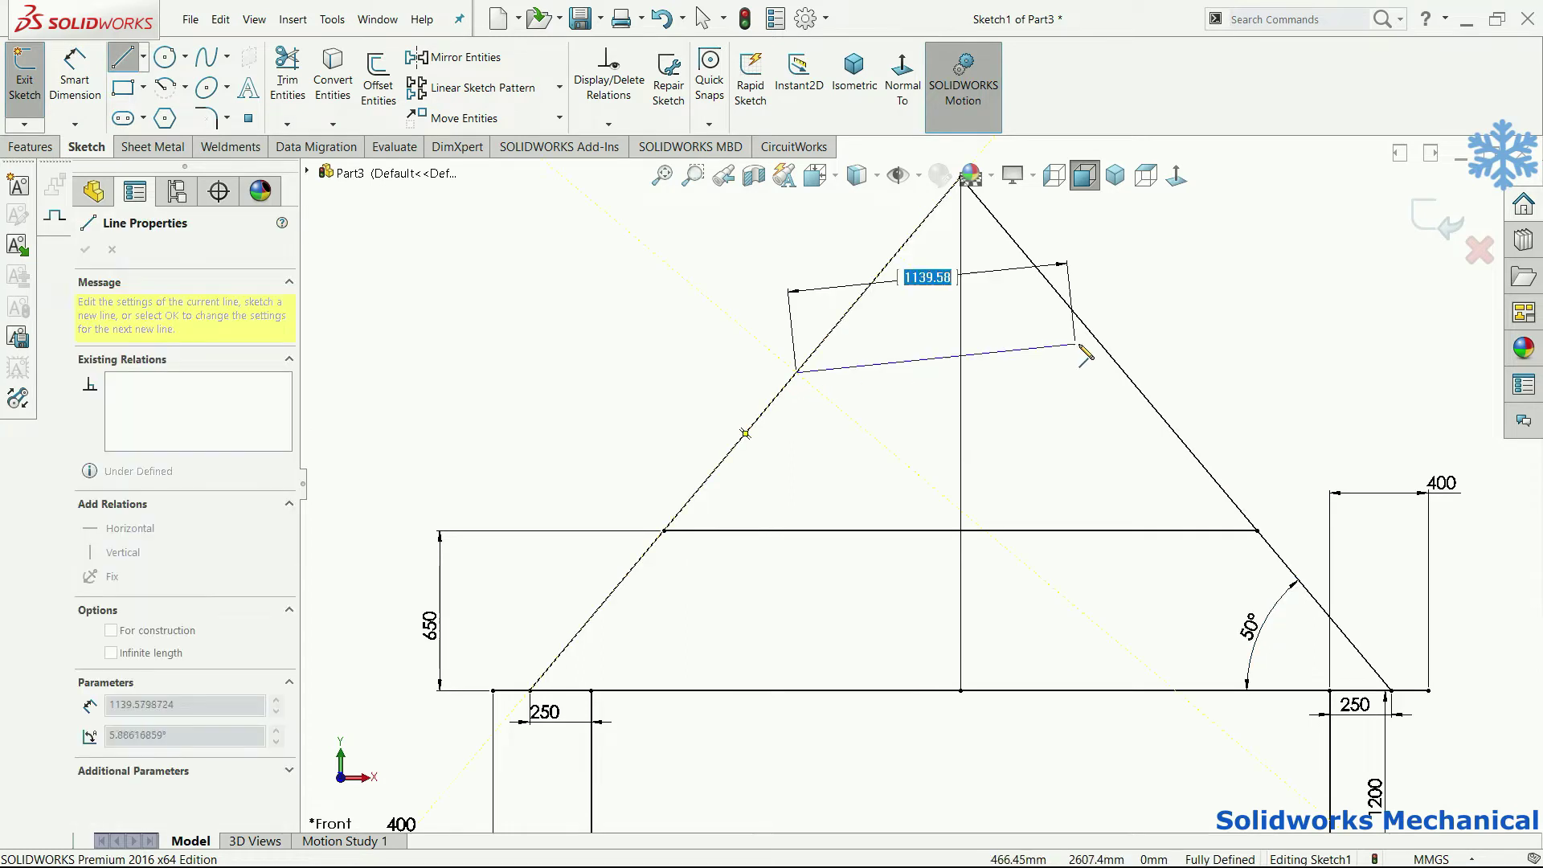
pyautogui.click(1126, 372)
pyautogui.press('d')
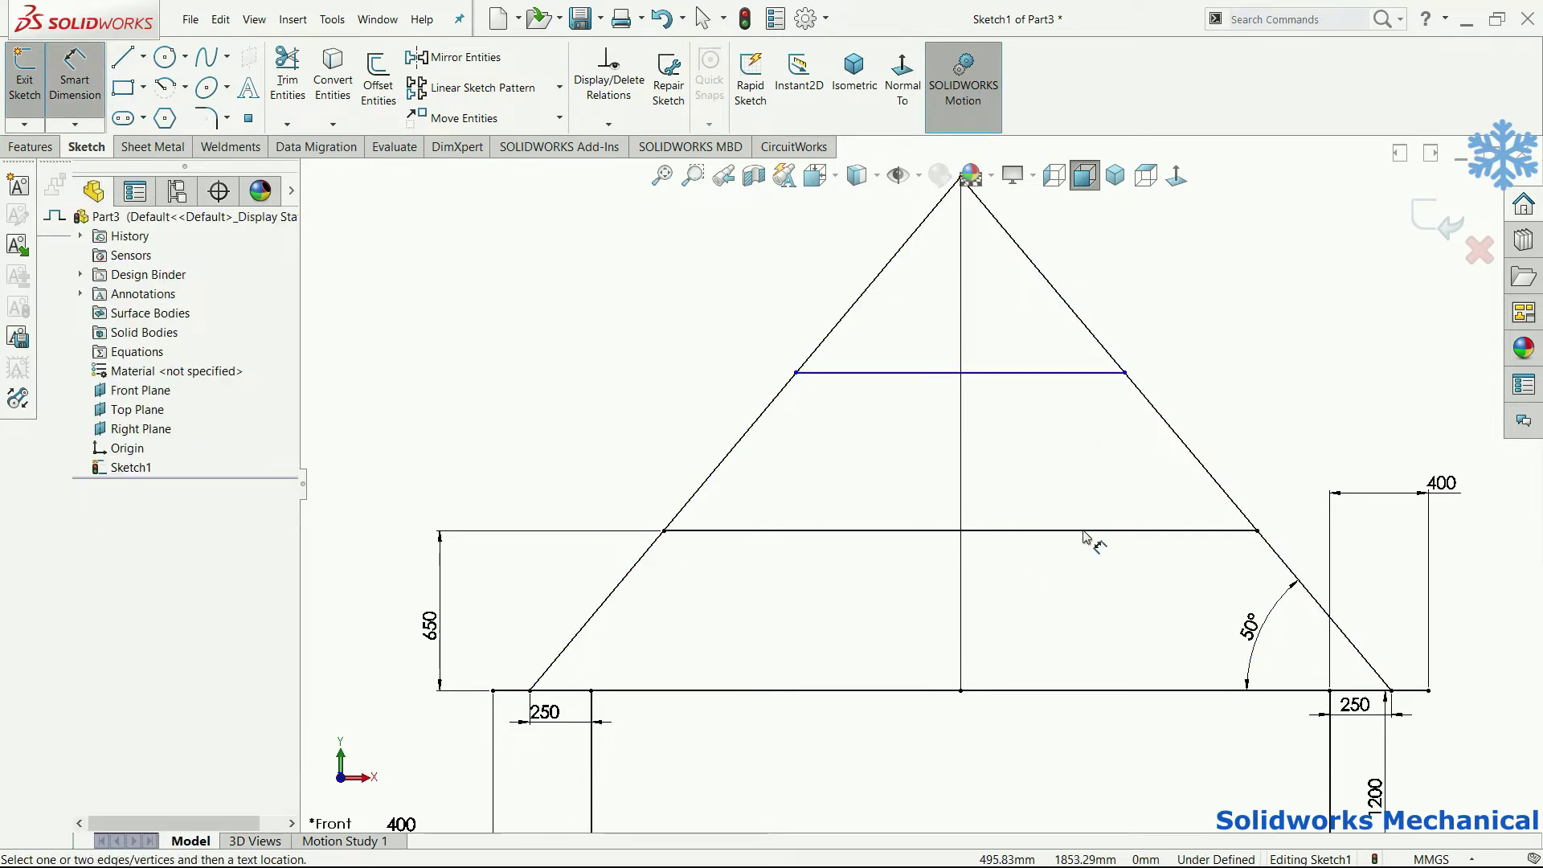
pyautogui.click(1083, 531)
pyautogui.click(1086, 373)
pyautogui.click(1120, 509)
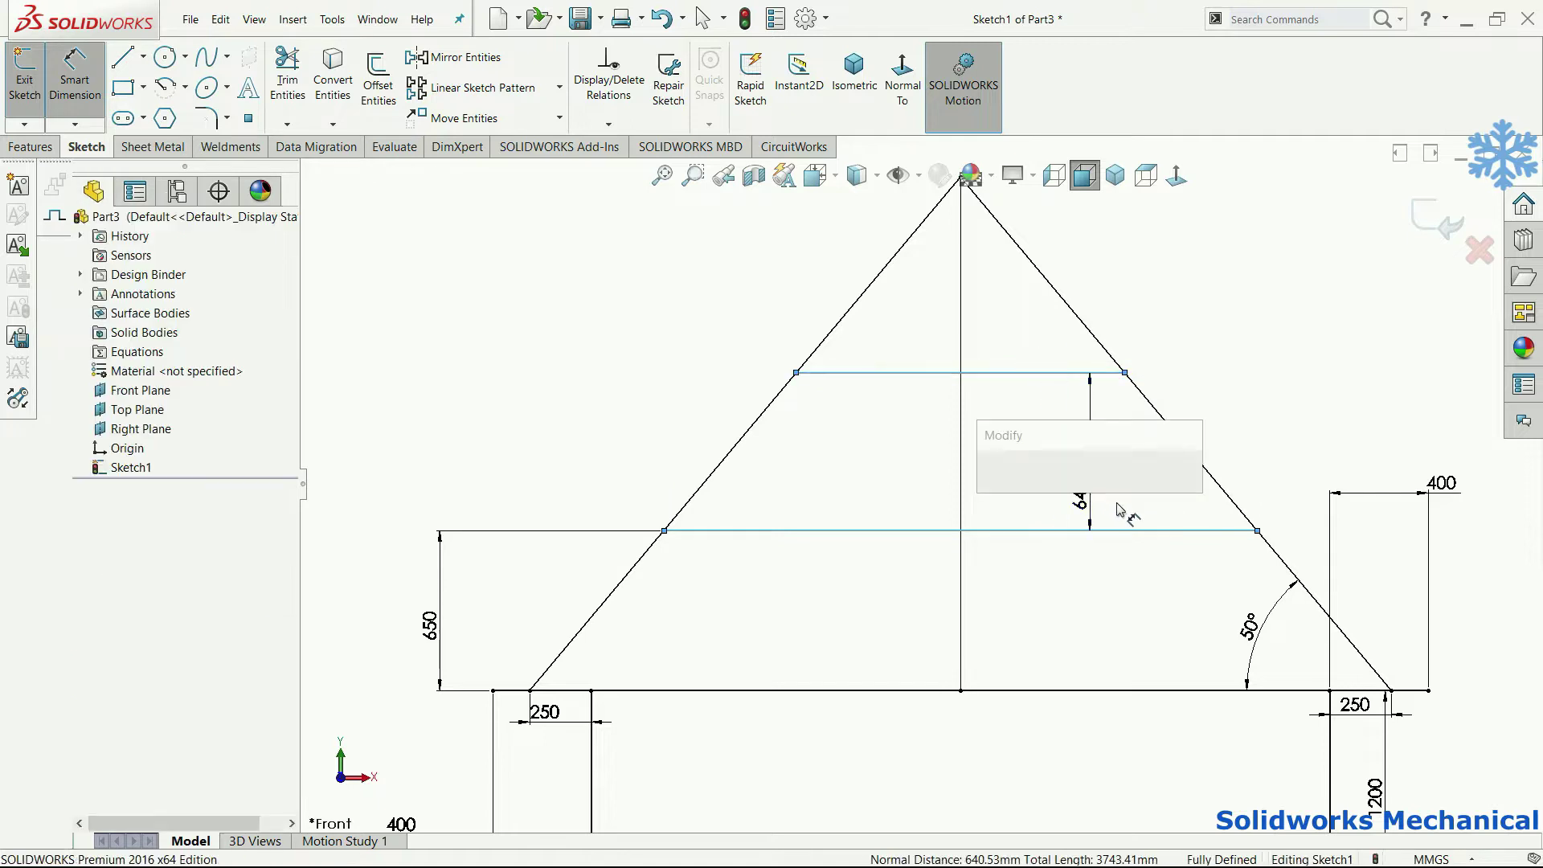
pyautogui.write('500')
pyautogui.press('Return')
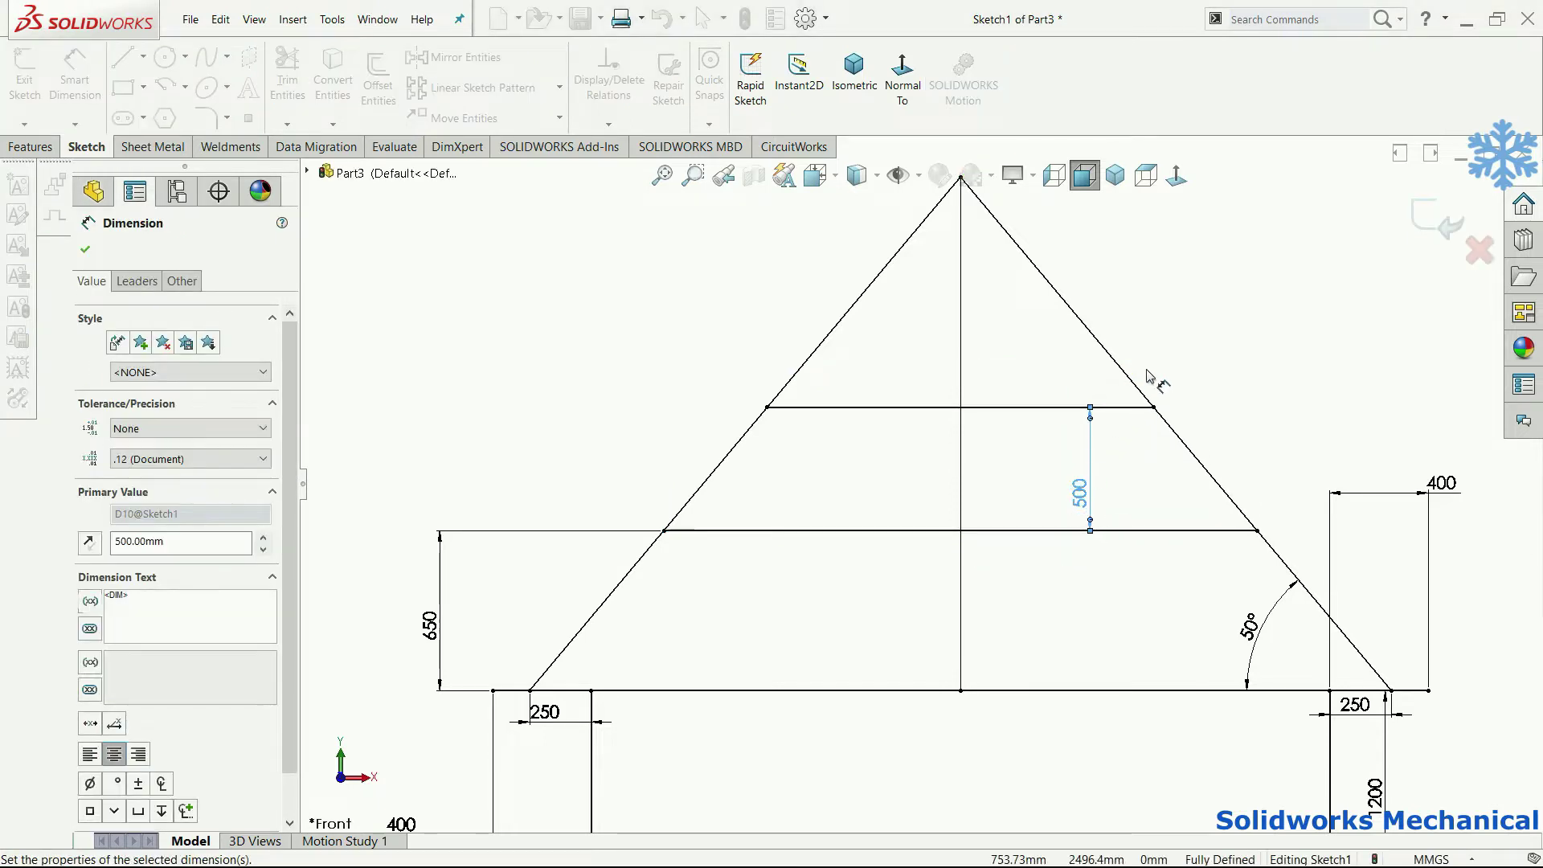
pyautogui.press('f')
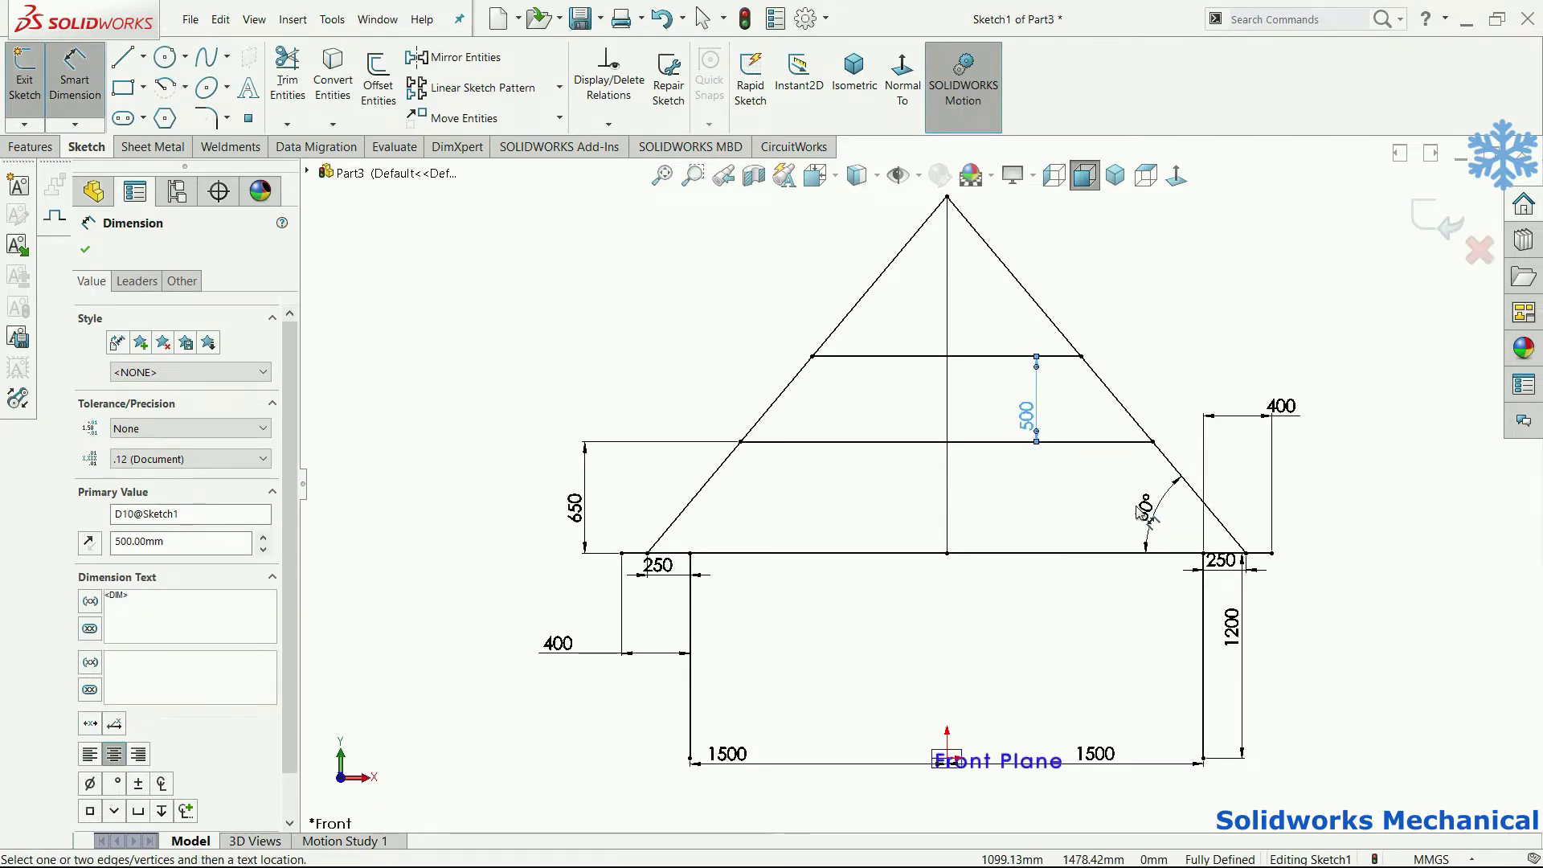
# Step: Change the roof angle to 40° and crossbar spacing to 400, then exit the sketch
pyautogui.click(1142, 511)
pyautogui.press('Return')
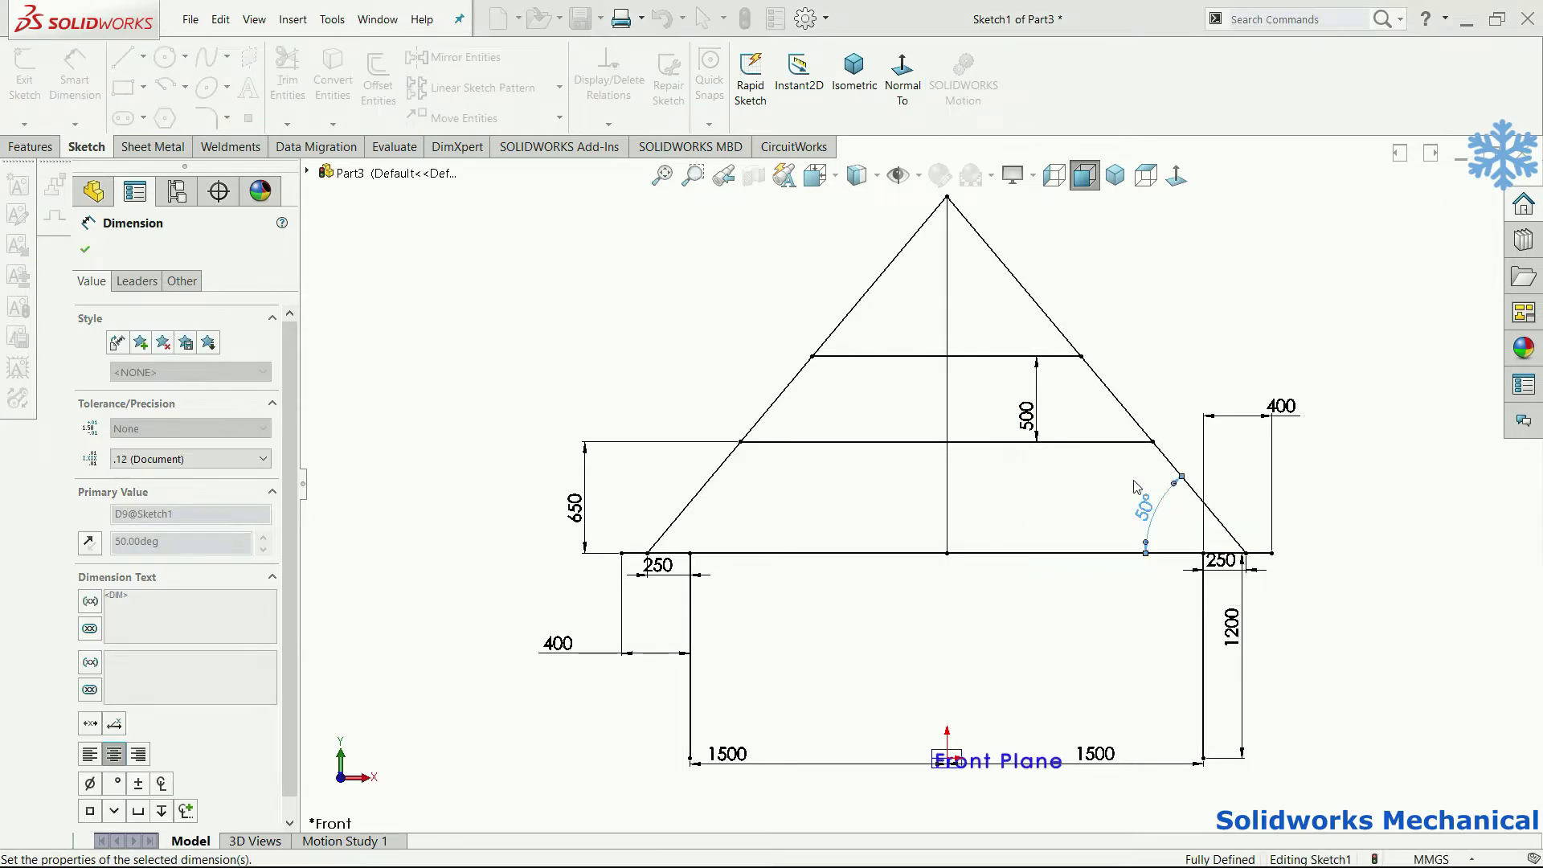
pyautogui.press('f')
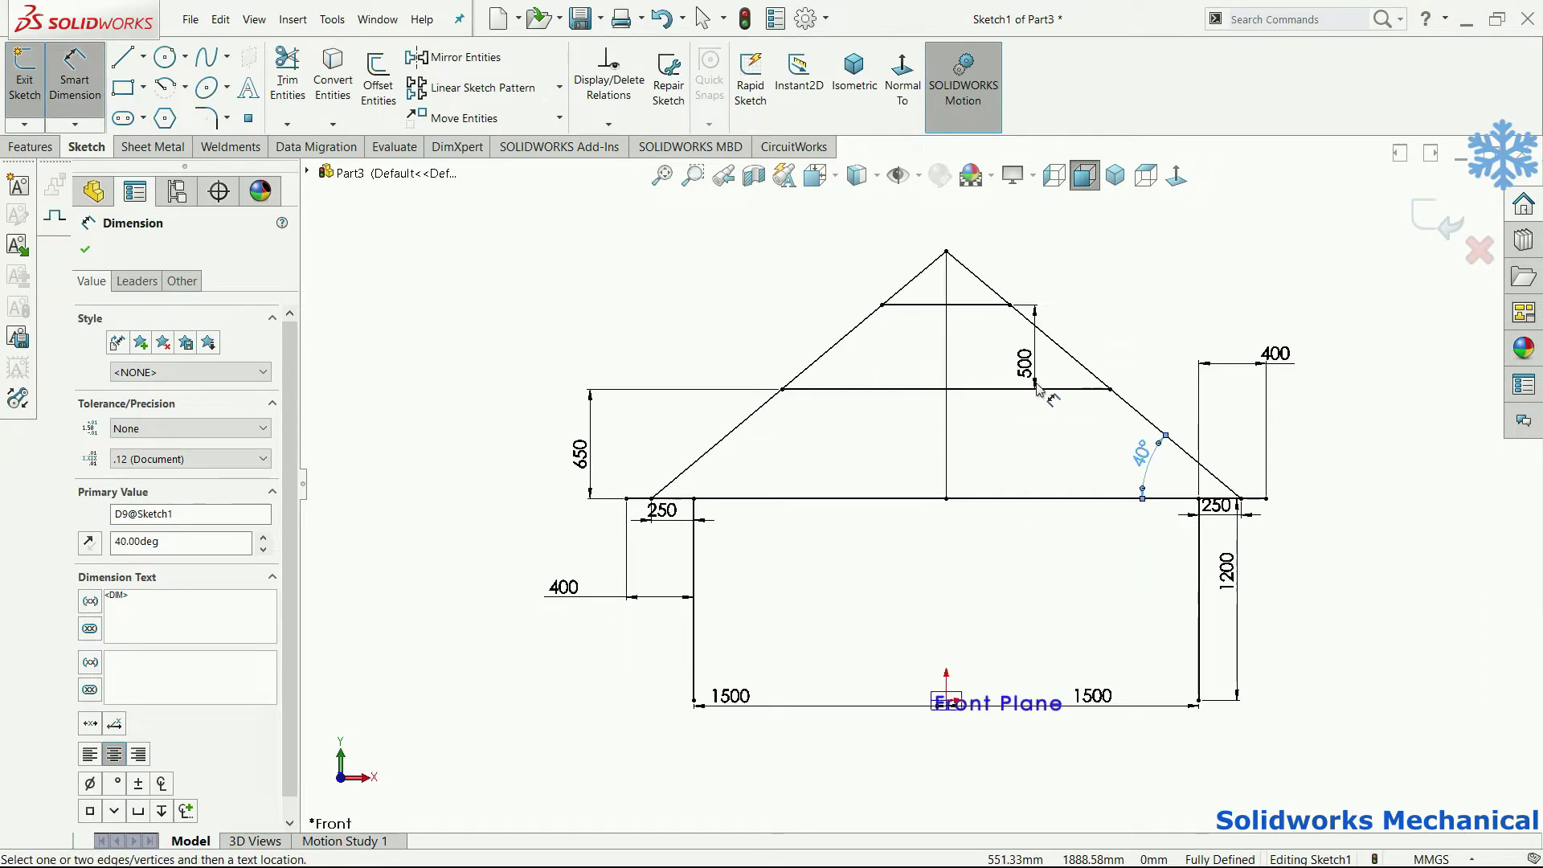
pyautogui.click(1038, 390)
pyautogui.write('400')
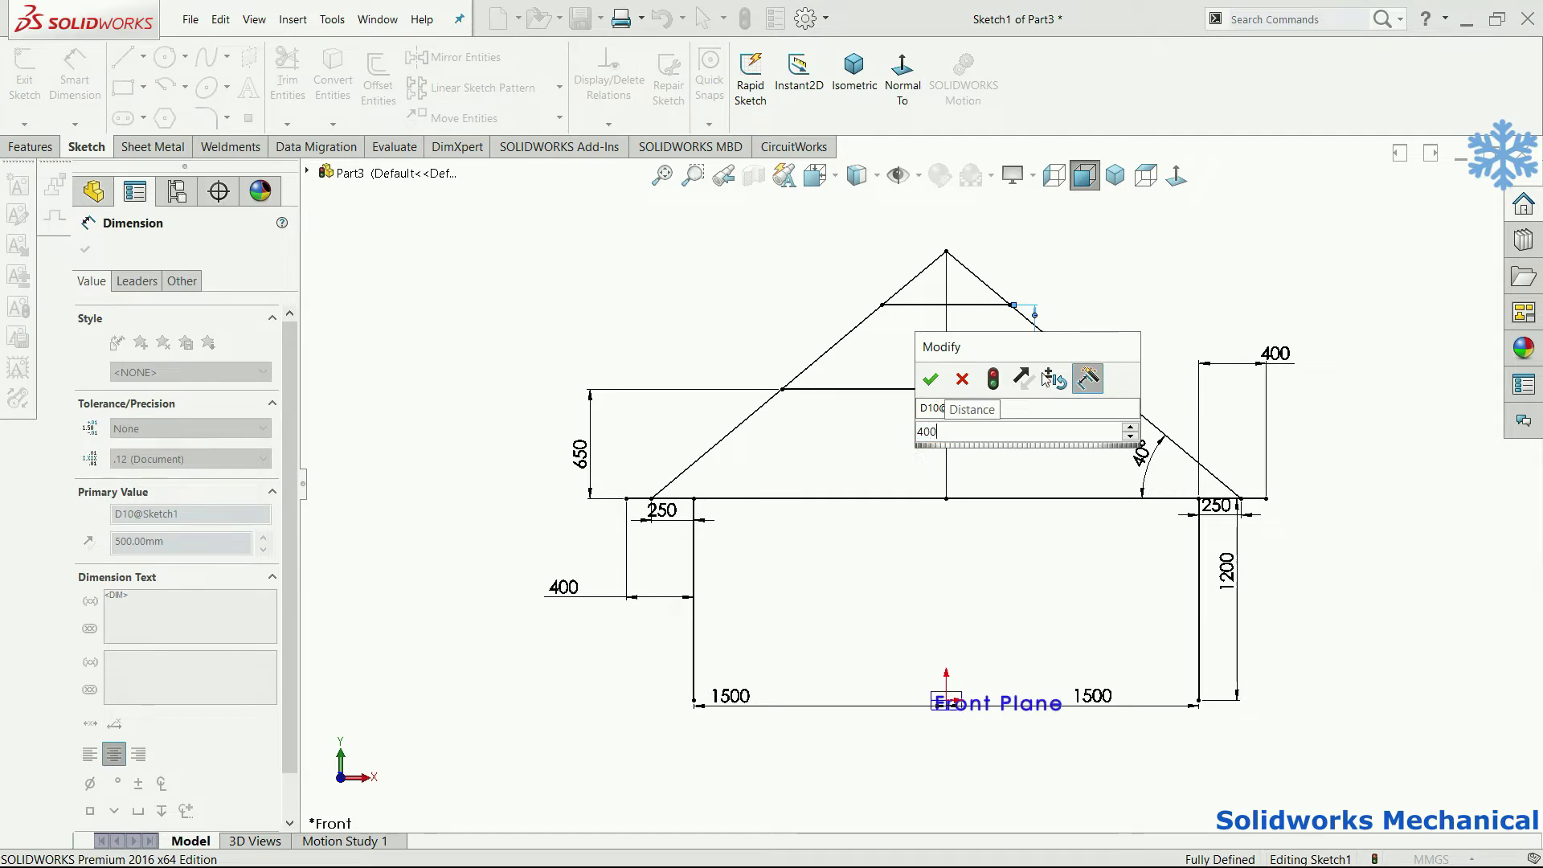
pyautogui.press('Return')
pyautogui.moveTo(1070, 434); pyautogui.dragTo(1097, 443, button='middle')
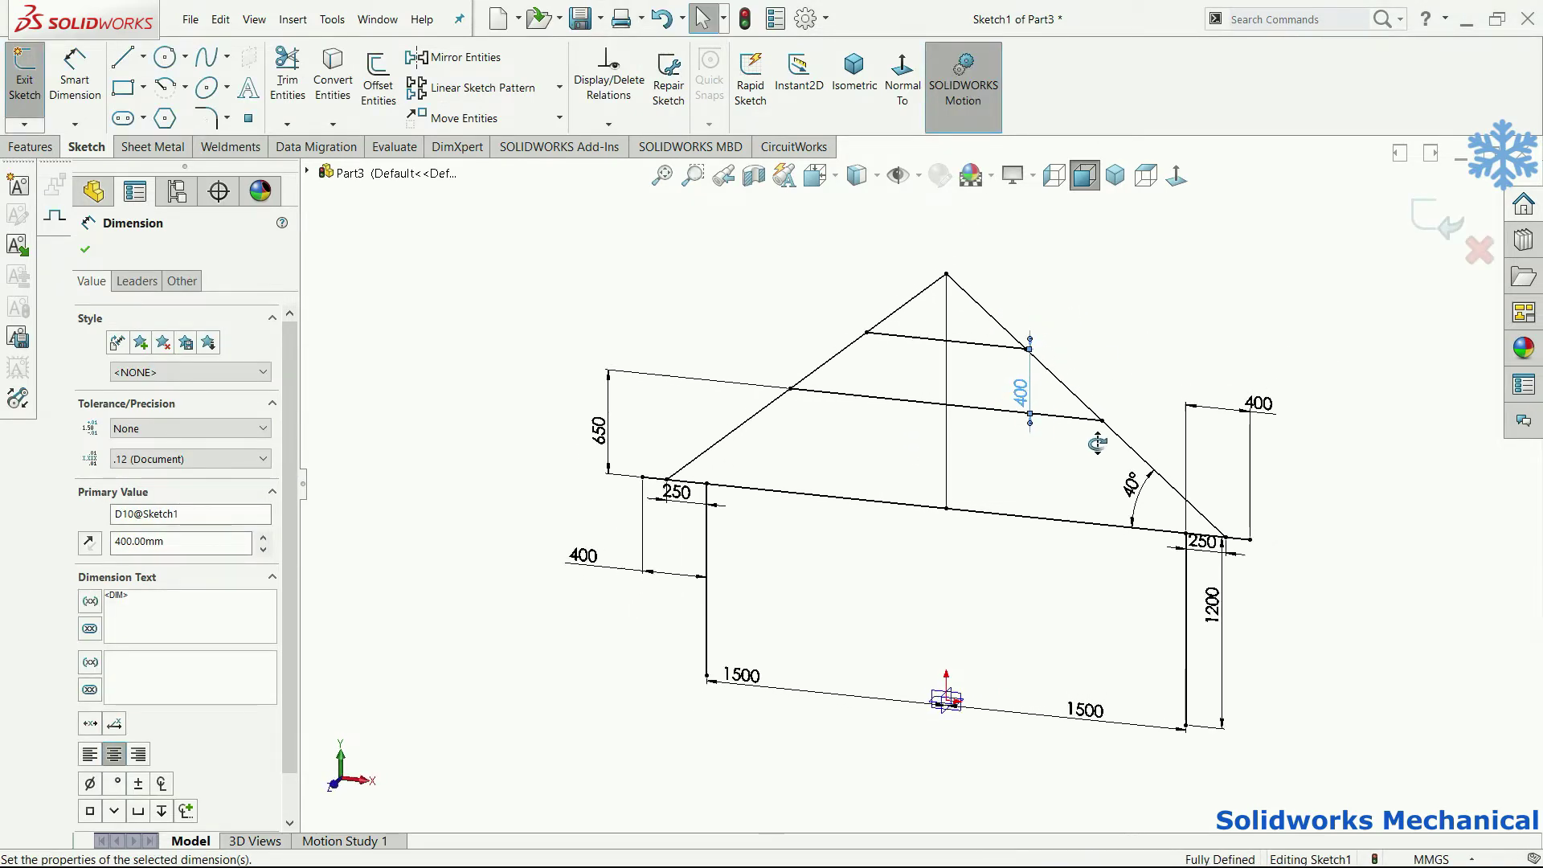
pyautogui.hotkey('ctrl', '1')
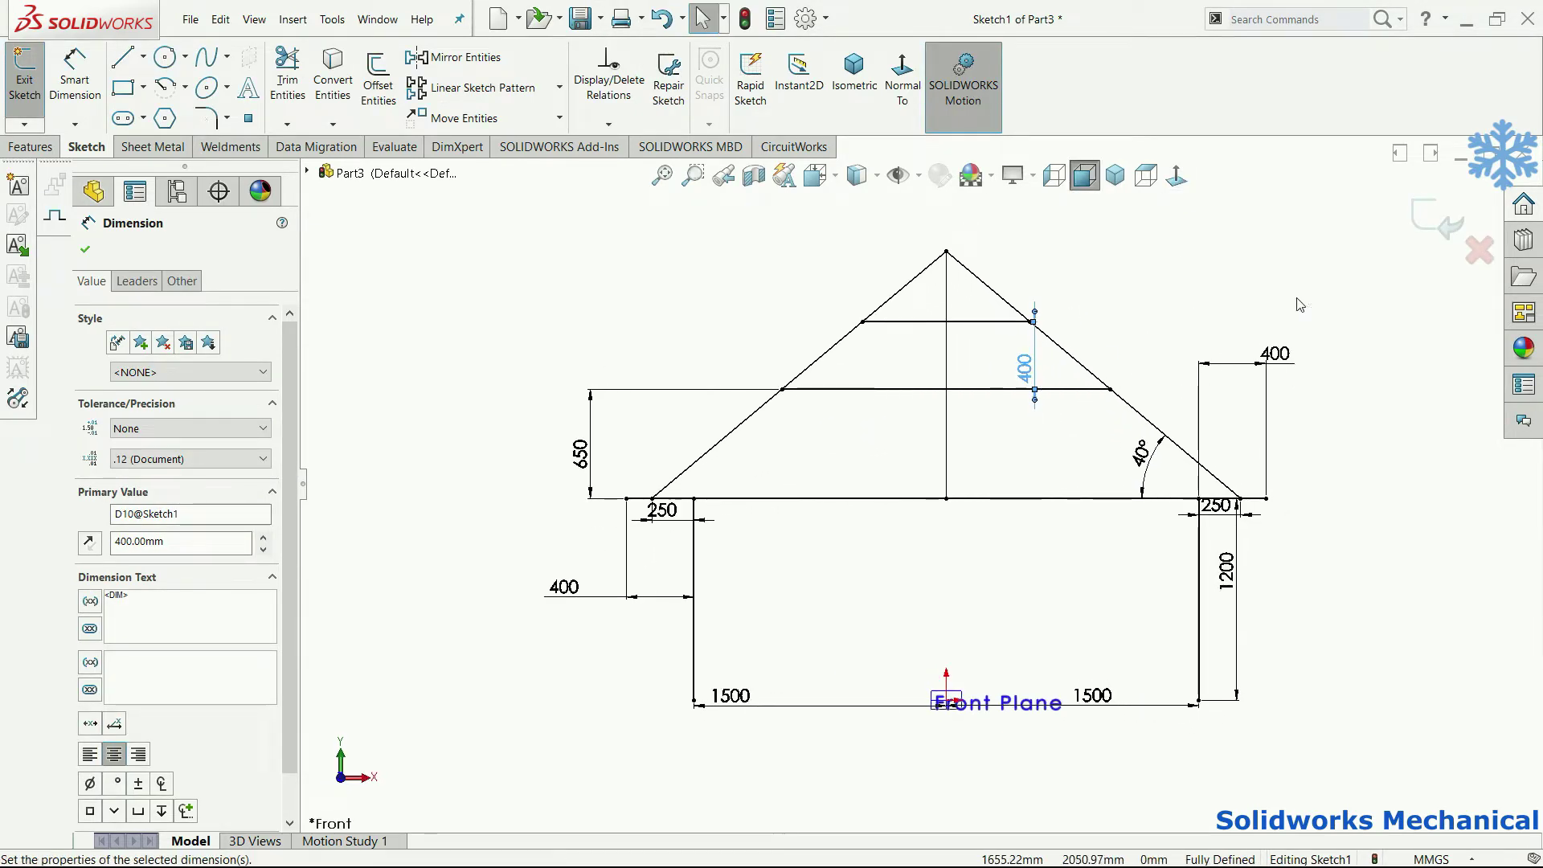
pyautogui.click(1437, 209)
# Step: Orbit, fit and view the finished gable sketch from the front and in 3-D
pyautogui.moveTo(1226, 282)
pyautogui.mouseDown(button='middle')
pyautogui.moveTo(1227, 334)
pyautogui.moveTo(1152, 472)
pyautogui.moveTo(1155, 506)
pyautogui.mouseUp(button='middle')
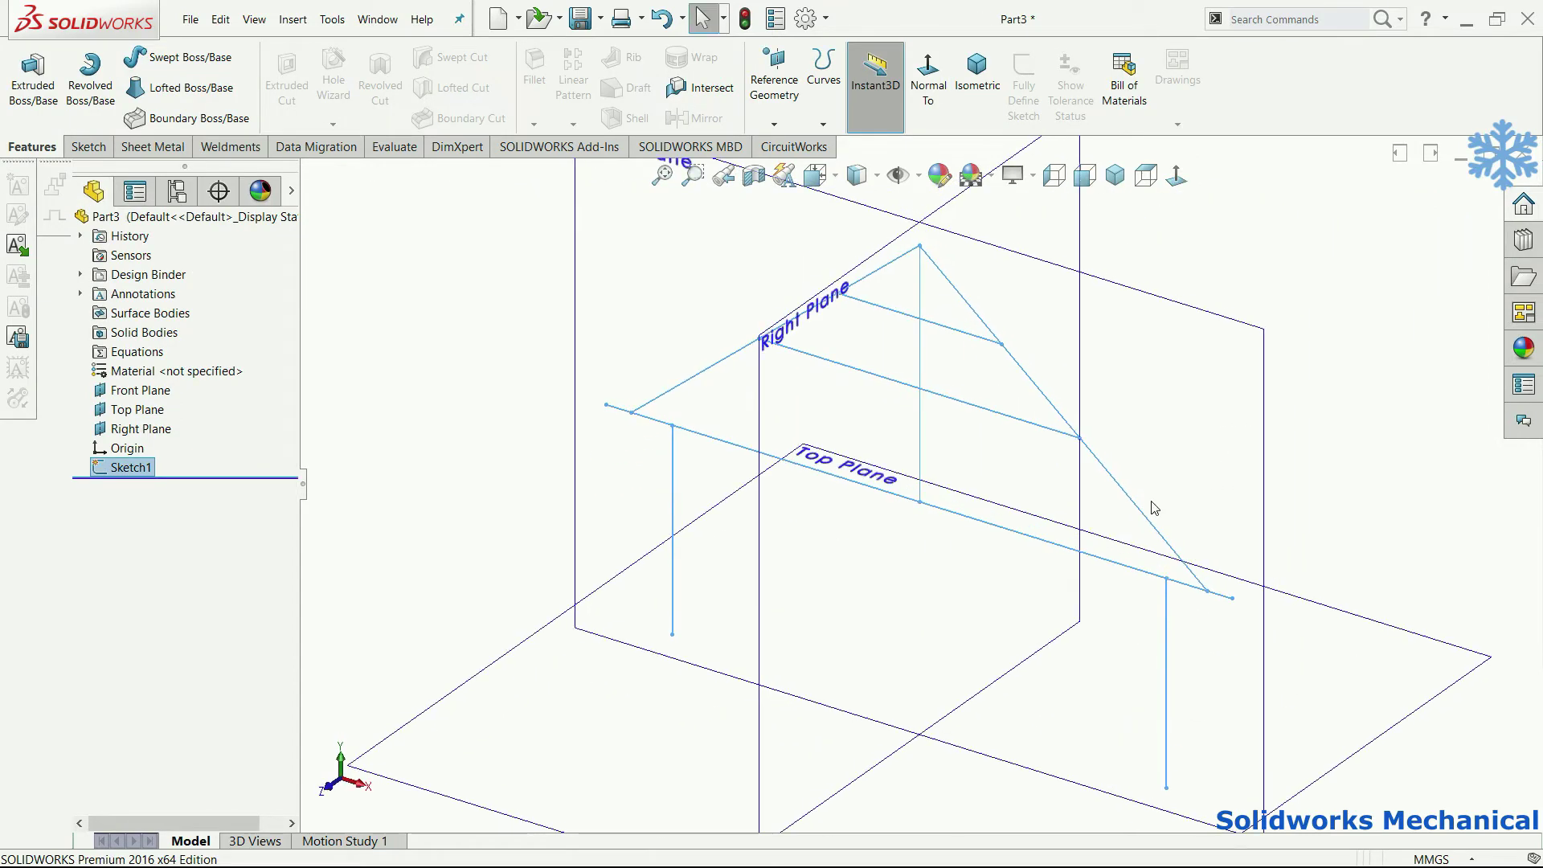
pyautogui.click(1179, 173)
pyautogui.press('f')
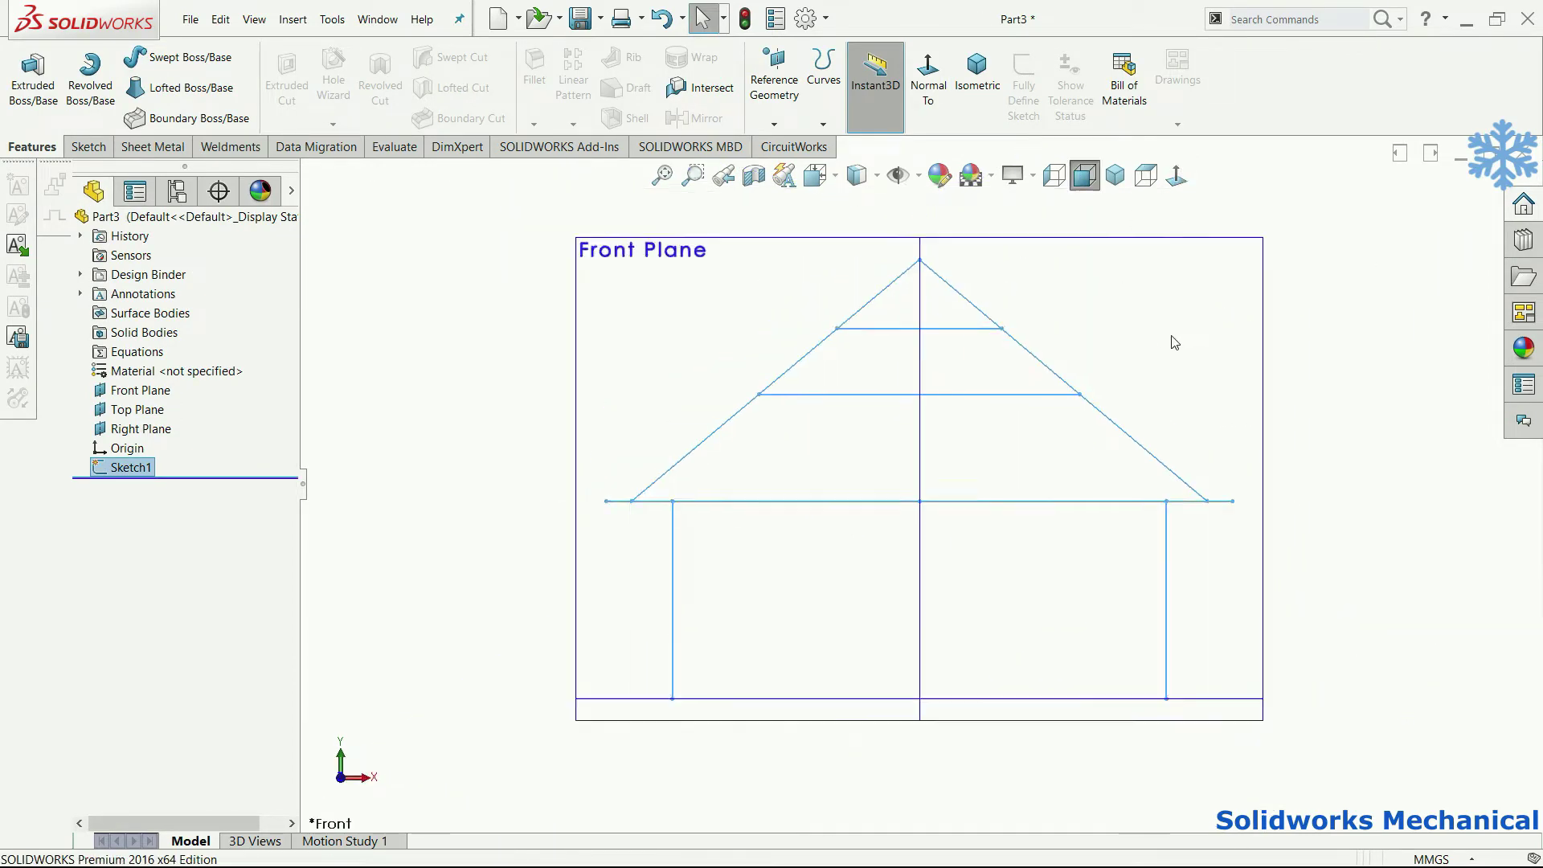
pyautogui.moveTo(1122, 435); pyautogui.dragTo(1060, 474, button='middle')
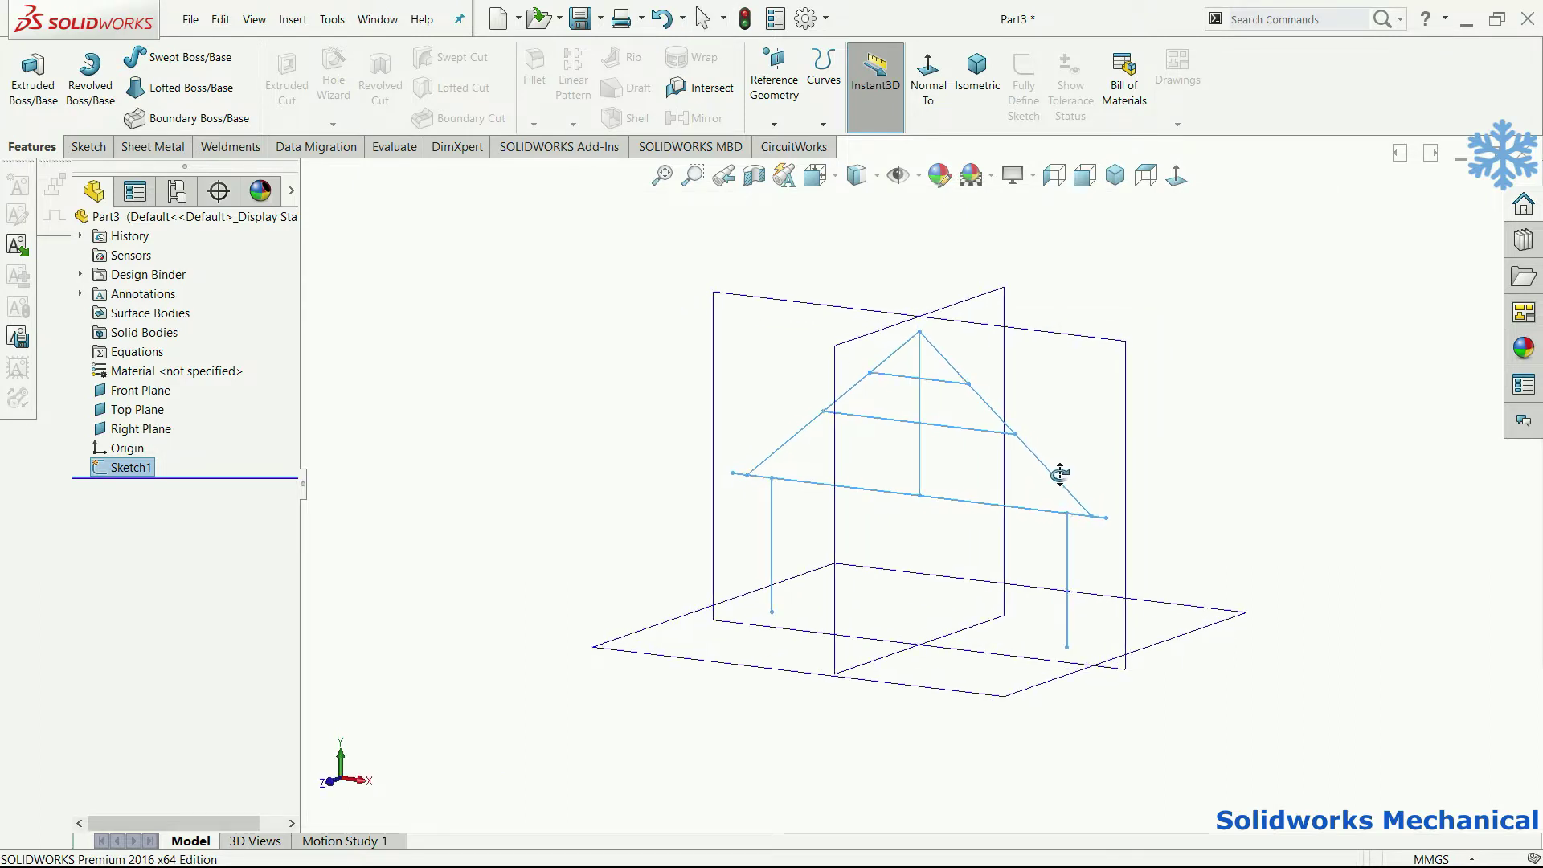
pyautogui.moveTo(1058, 475); pyautogui.dragTo(1042, 465, button='middle')
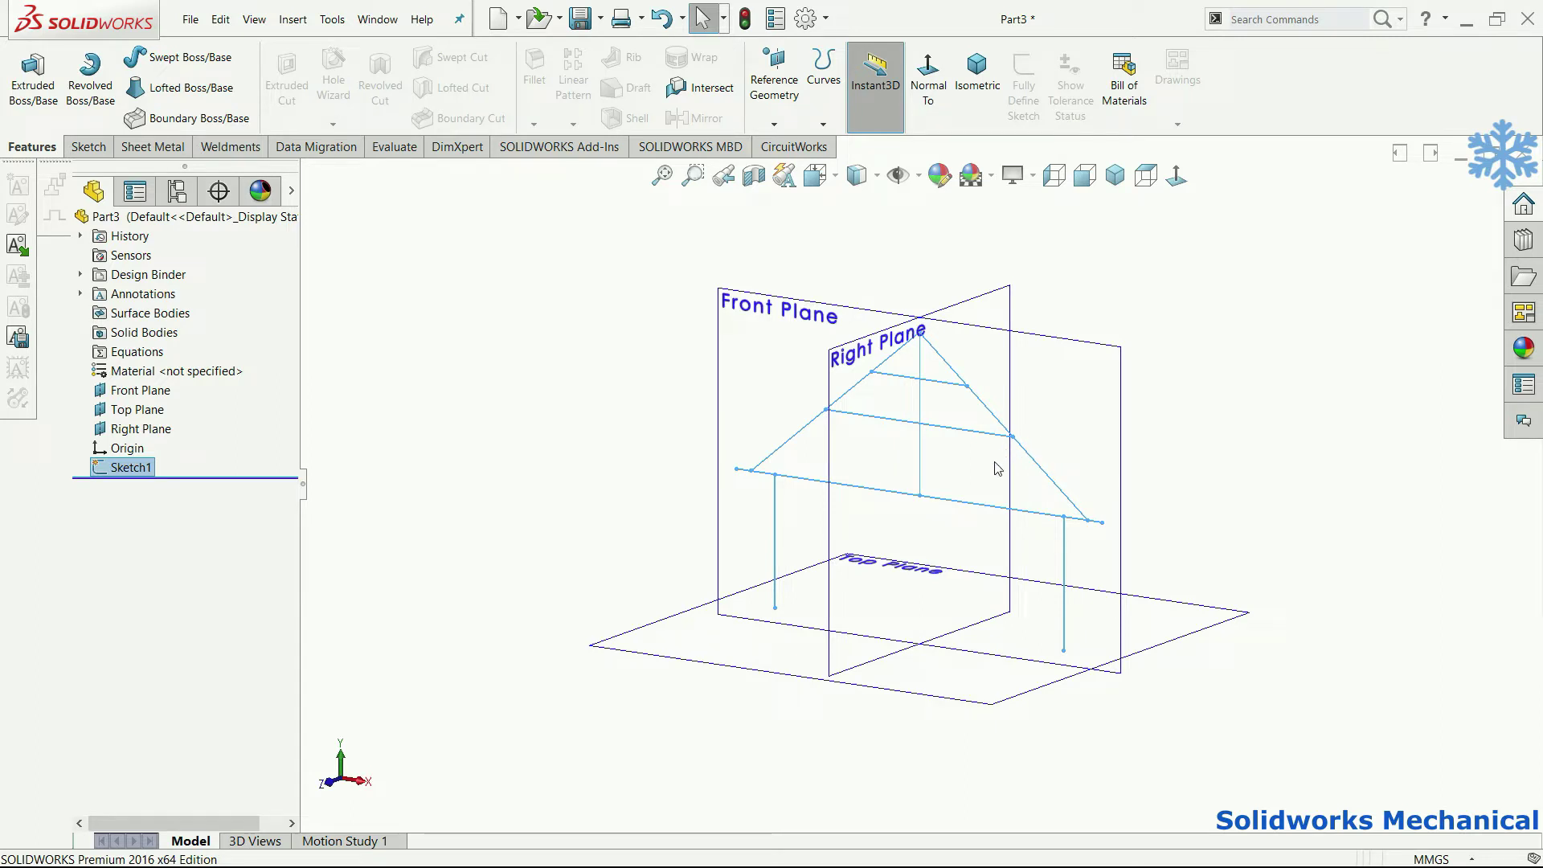
pyautogui.moveTo(942, 461)
pyautogui.mouseDown(button='middle')
pyautogui.moveTo(920, 472)
pyautogui.moveTo(888, 348)
pyautogui.mouseUp(button='middle')
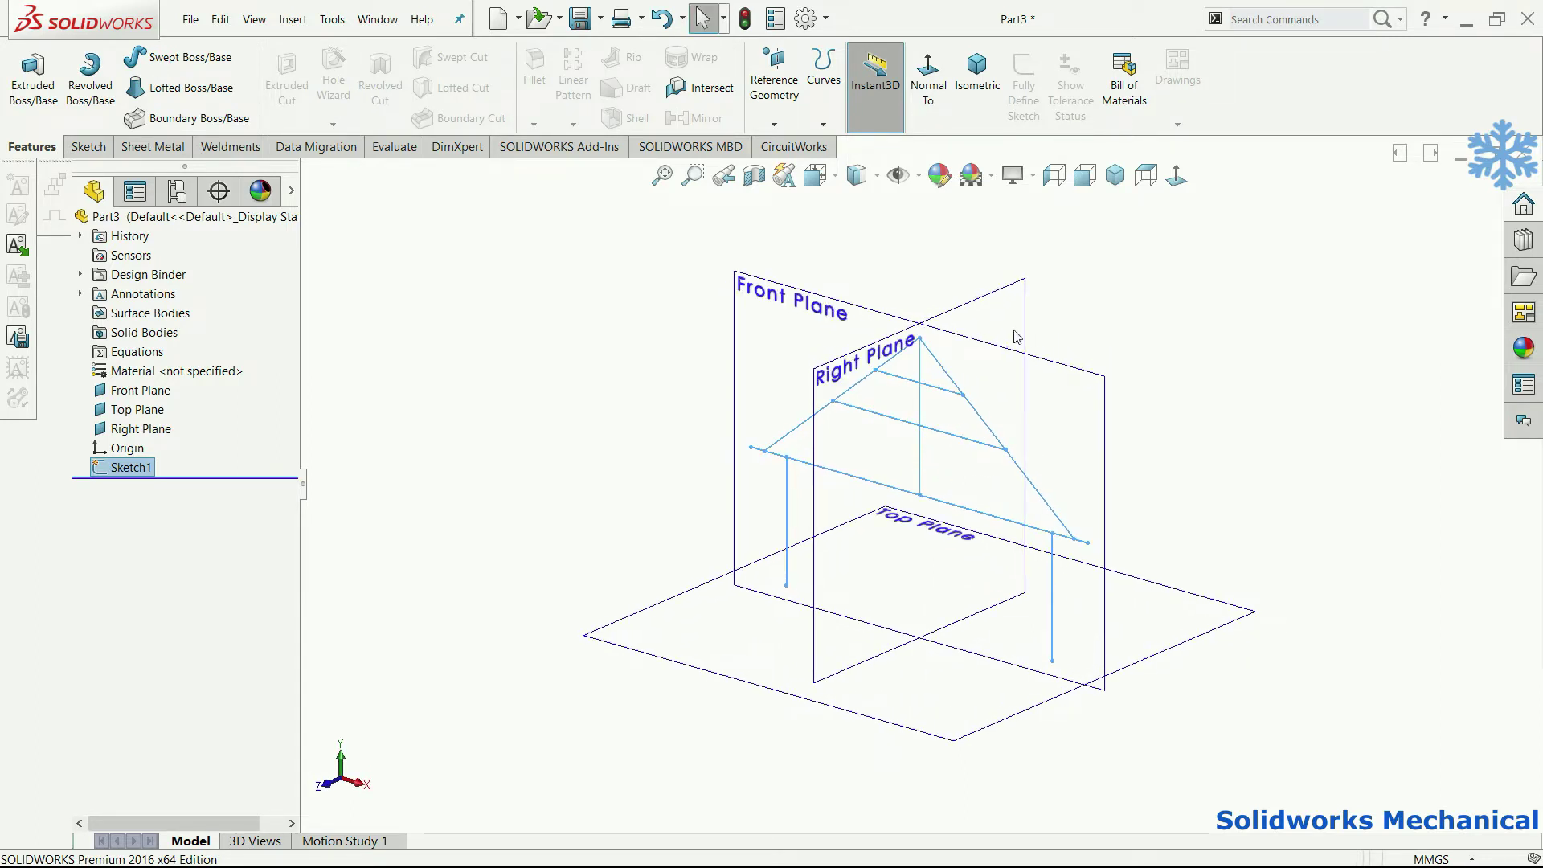
# Step: Start a reference plane on the Front Plane, then cancel it without adding a plane
pyautogui.click(1009, 349)
pyautogui.click(774, 123)
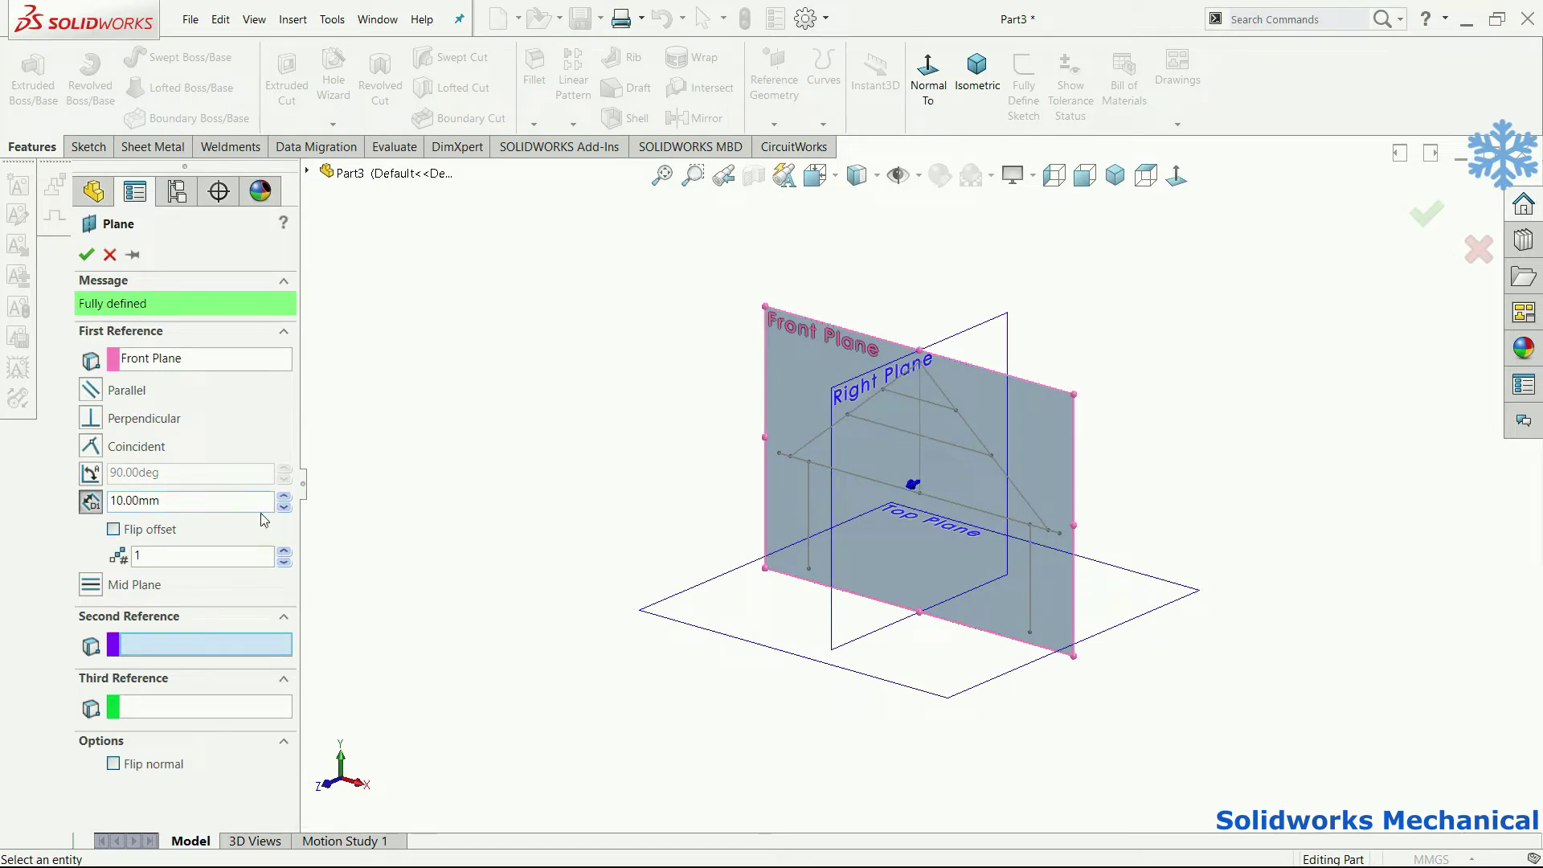
pyautogui.click(1479, 249)
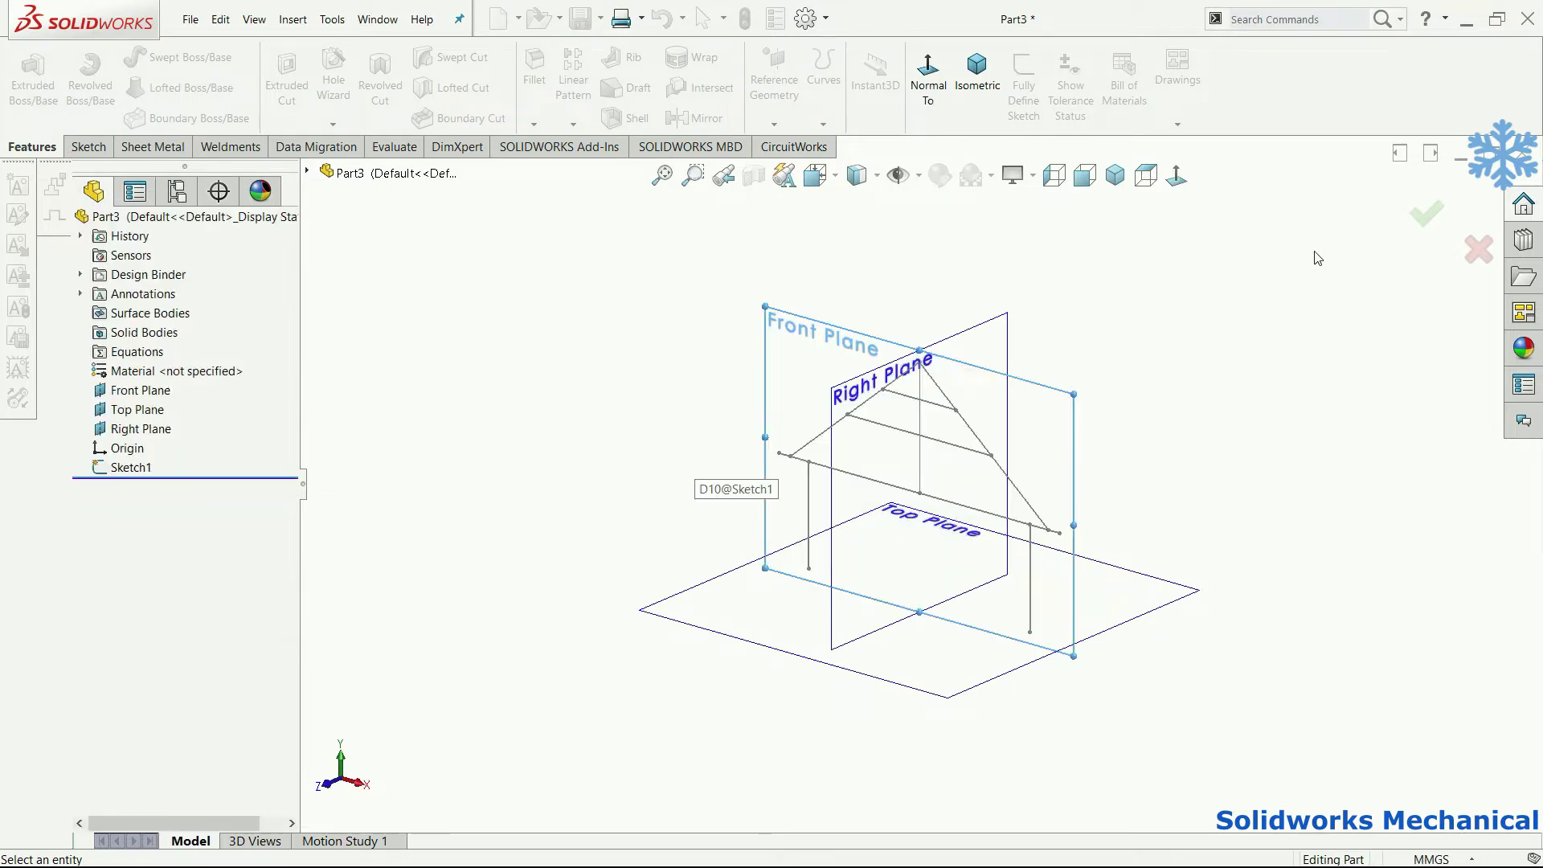
# Step: View the Front Plane face-on and bring up the Insert menu for weldment features
pyautogui.click(1176, 175)
pyautogui.scroll(-1, 951, 552)
pyautogui.scroll(-1, 906, 465)
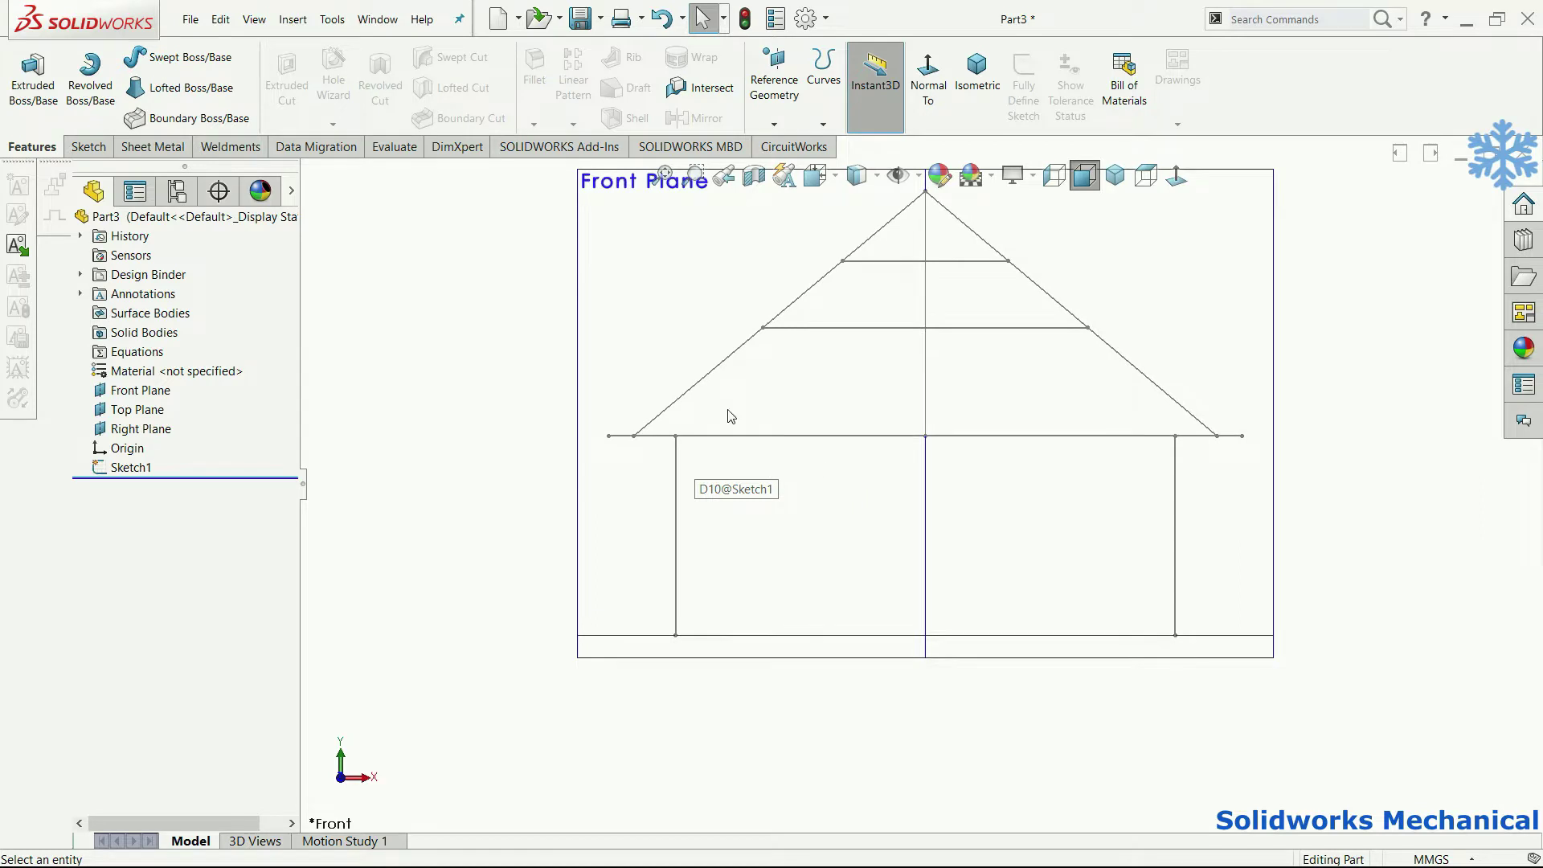
pyautogui.click(292, 19)
pyautogui.moveTo(331, 291)
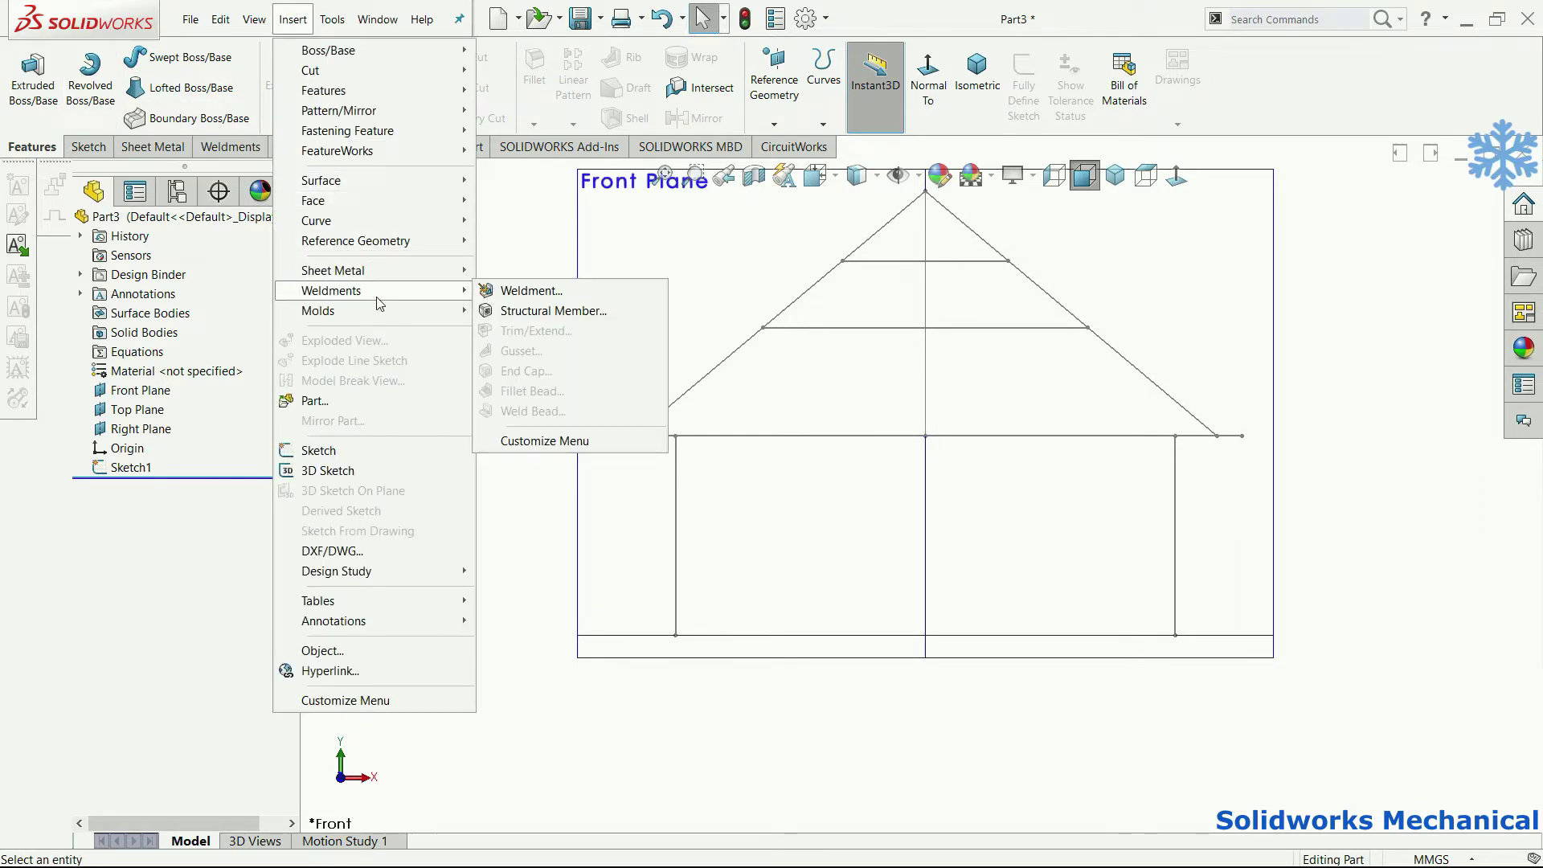
# Step: Start a 70 x 40 x 5 rectangular tube structural member on both post lines
pyautogui.click(546, 311)
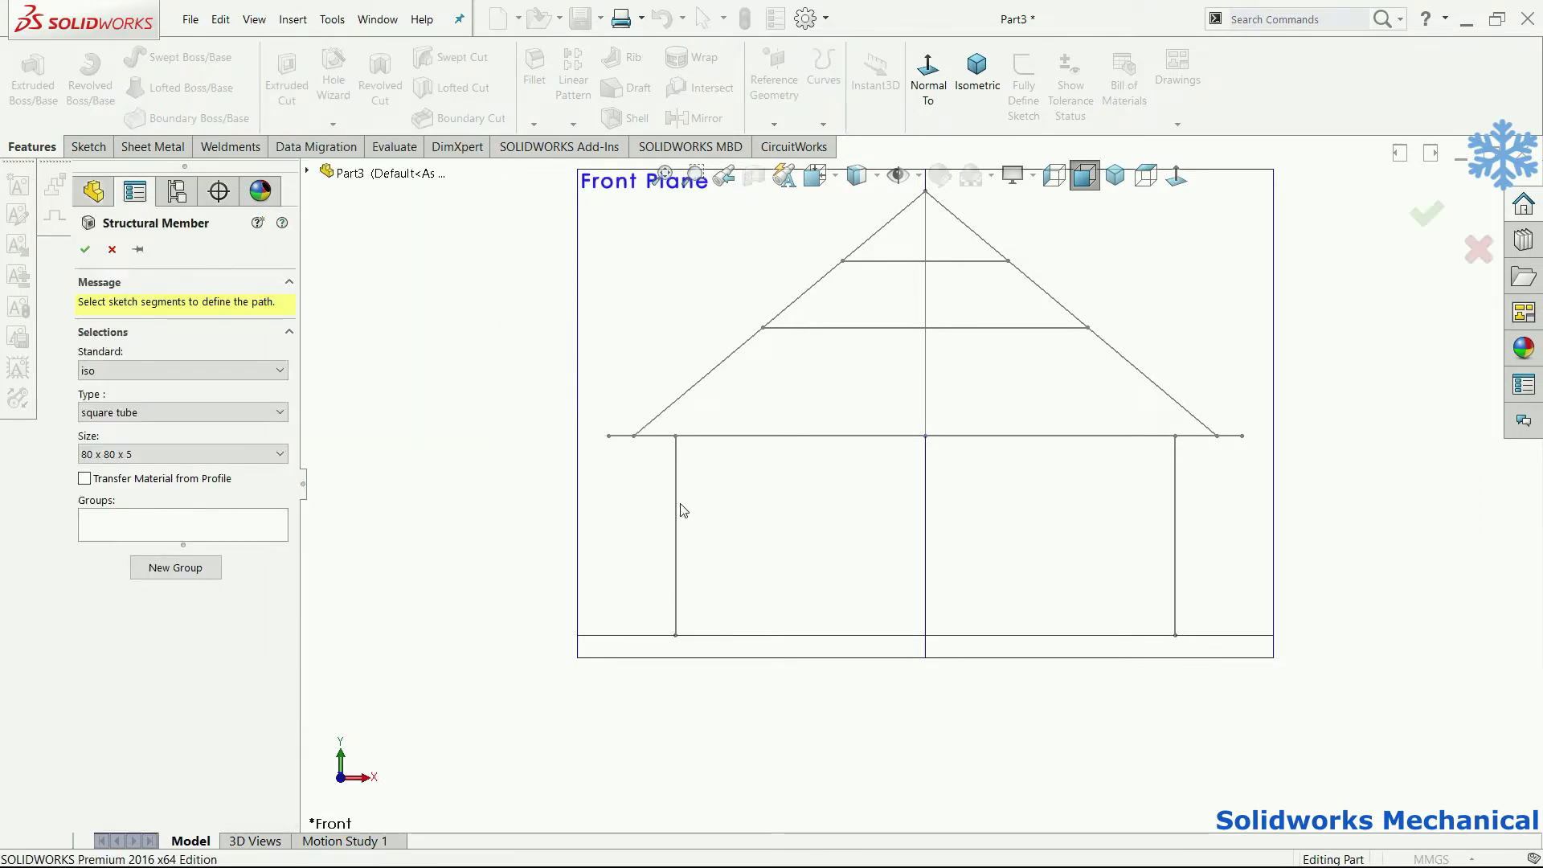
pyautogui.click(183, 412)
pyautogui.click(183, 487)
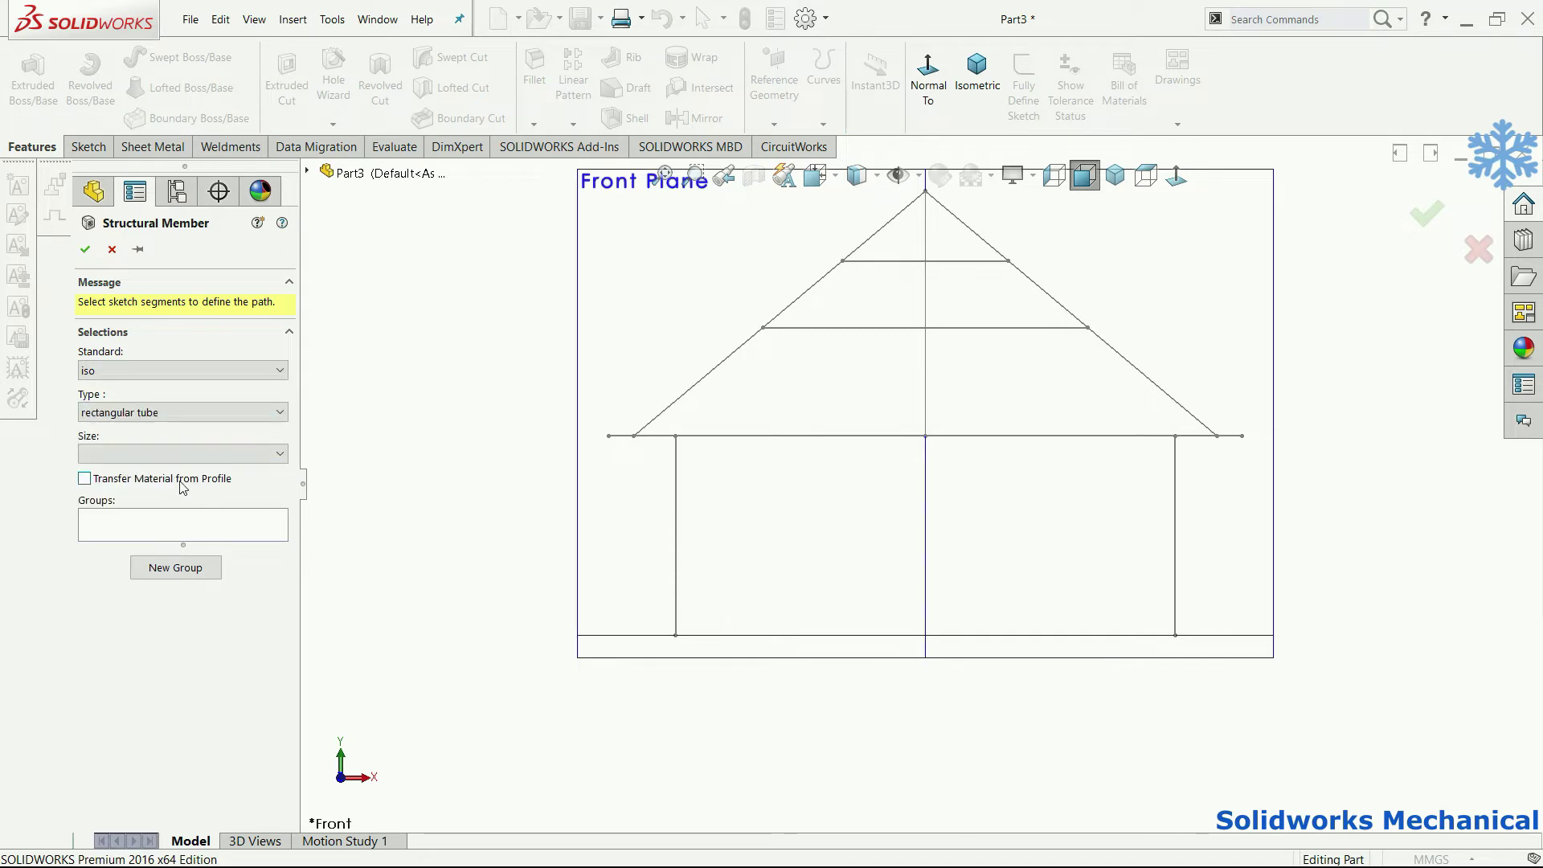
pyautogui.click(168, 457)
pyautogui.click(677, 504)
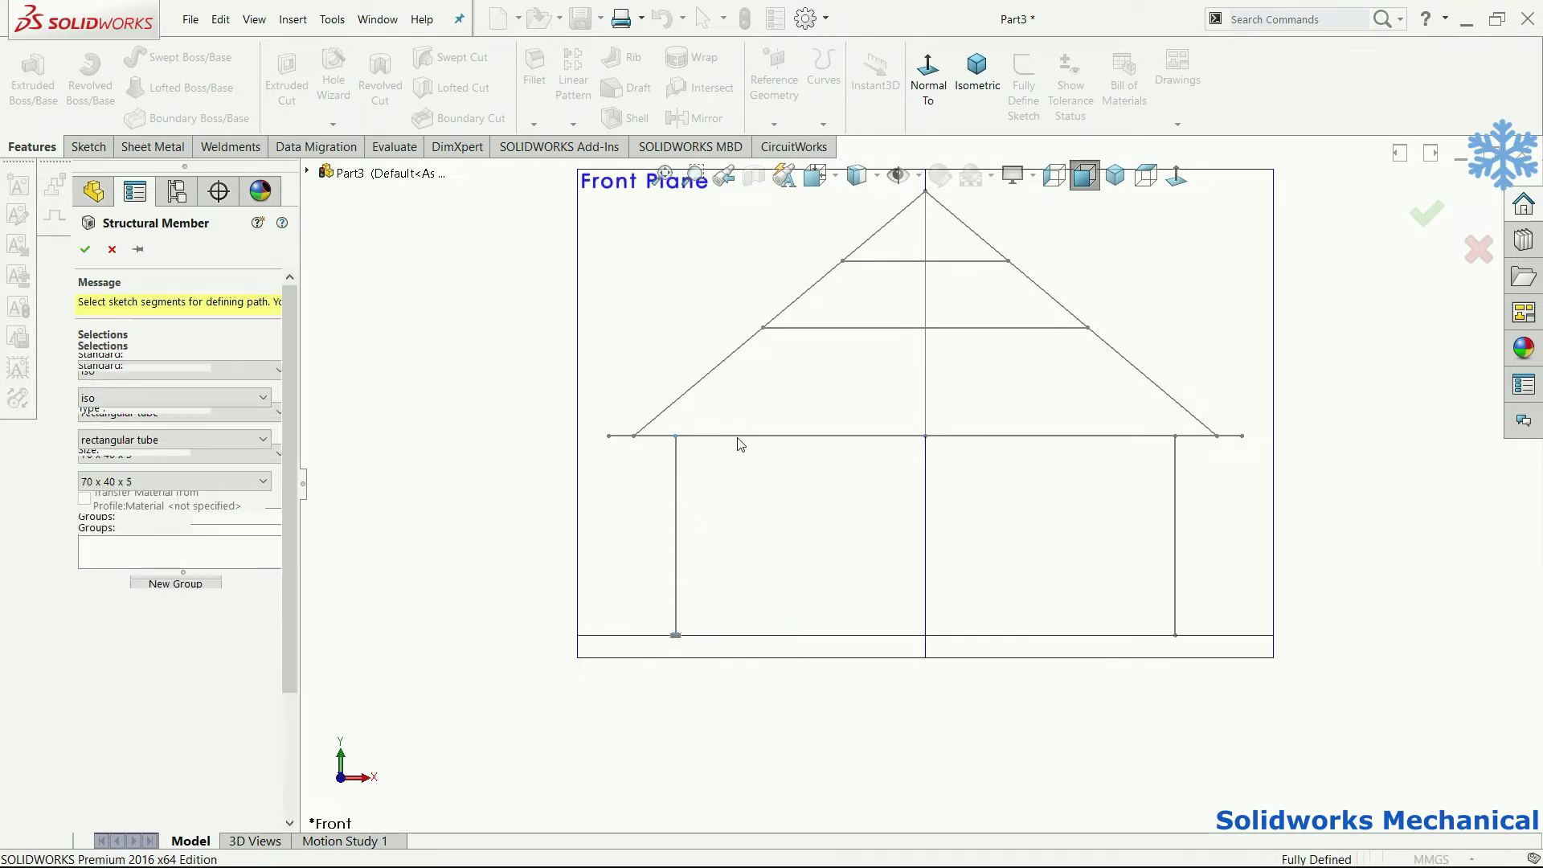
pyautogui.click(1175, 475)
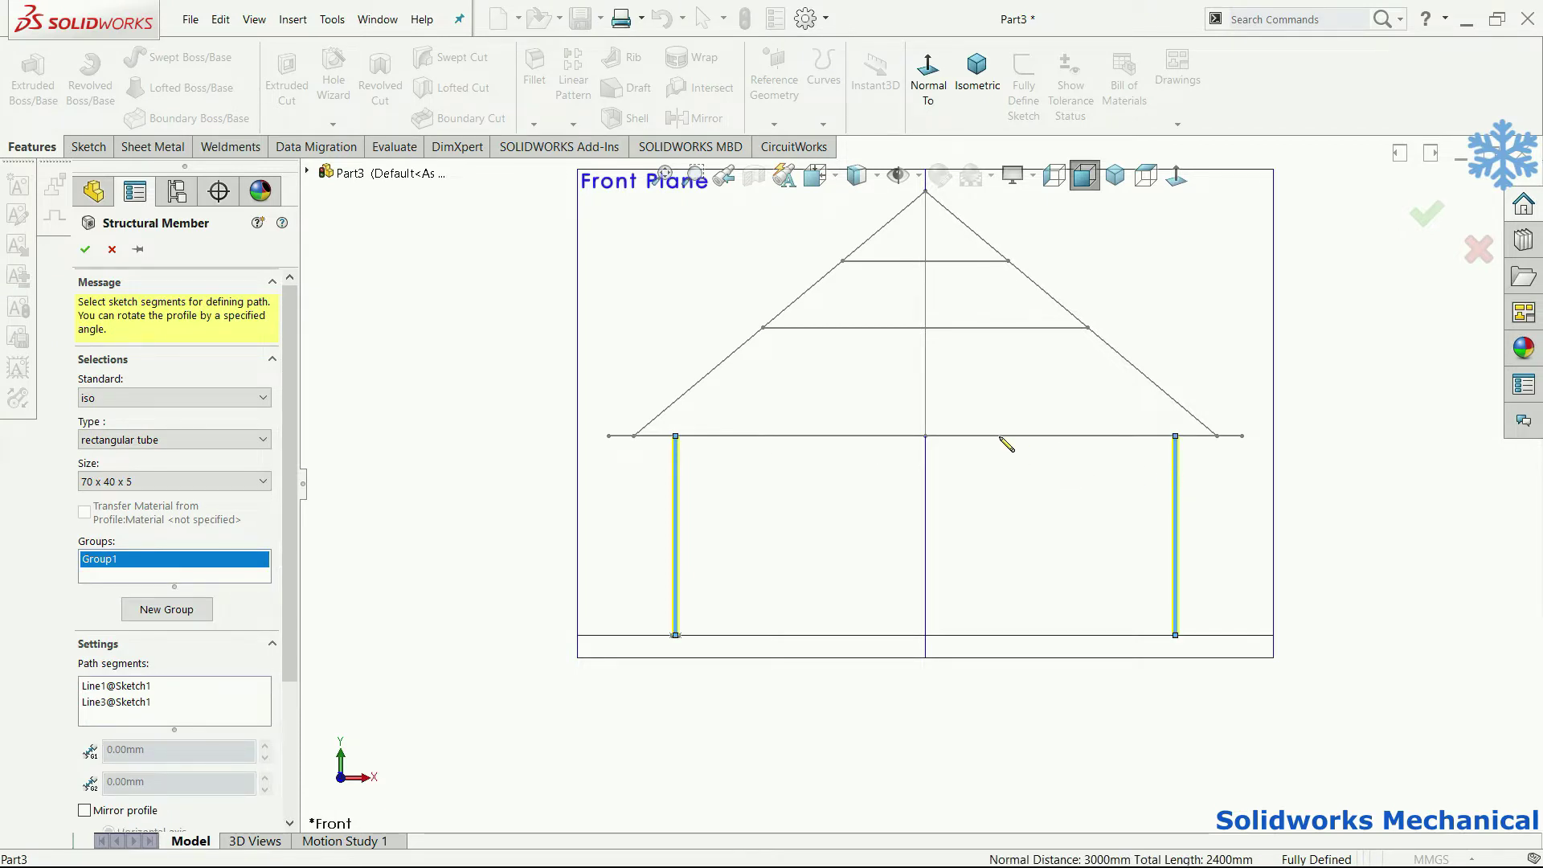
# Step: Add a second member group along the horizontal beam line
pyautogui.click(126, 608)
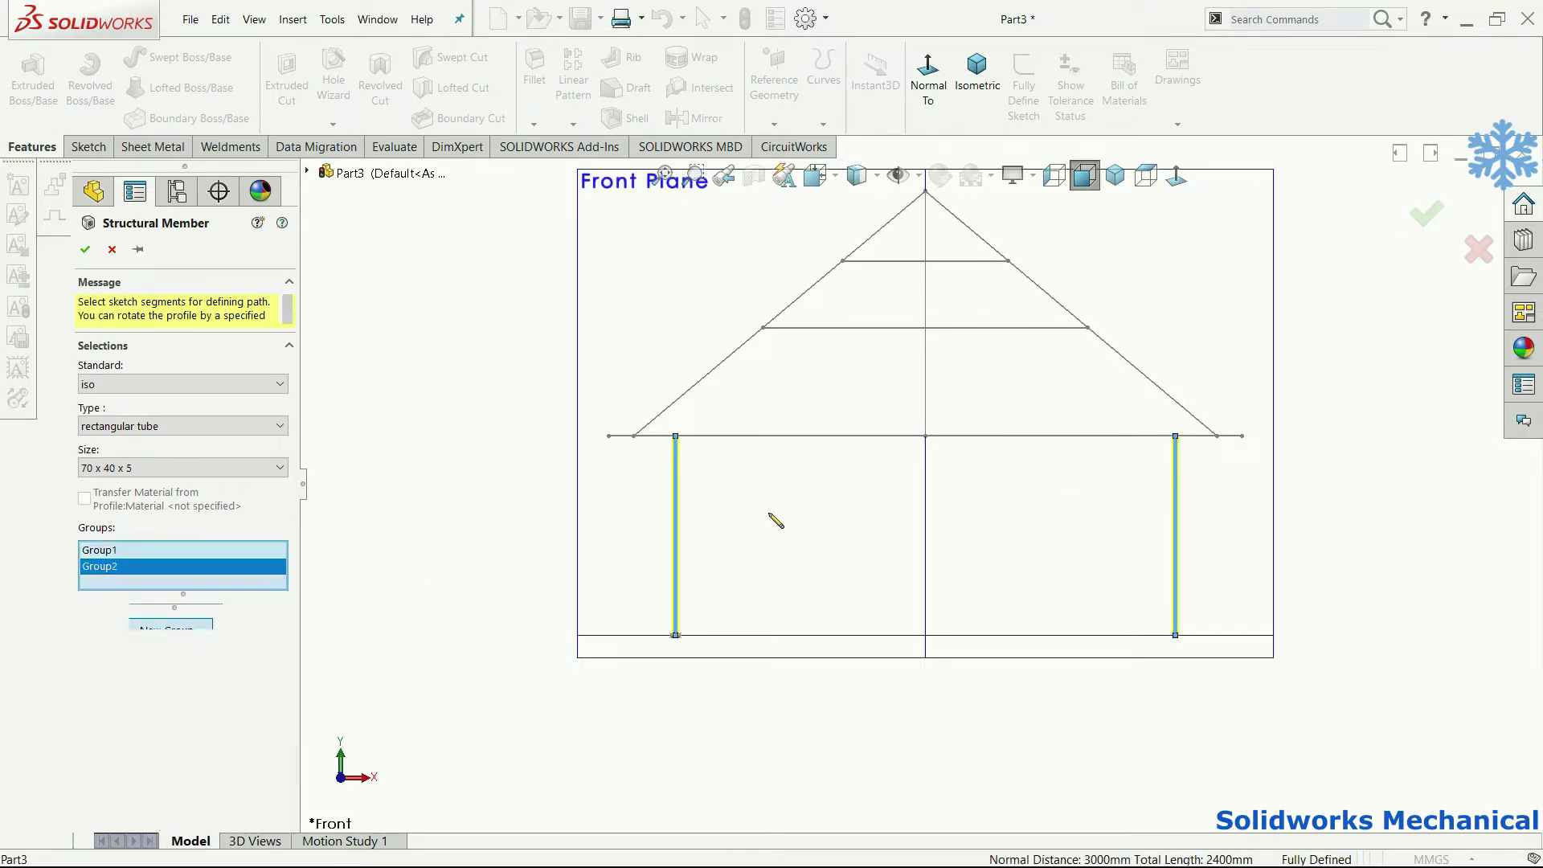
pyautogui.click(784, 436)
pyautogui.scroll(-1, 892, 479)
pyautogui.scroll(-3, 892, 479)
pyautogui.moveTo(1055, 534)
pyautogui.mouseDown(button='middle')
pyautogui.moveTo(937, 558)
pyautogui.moveTo(898, 604)
pyautogui.mouseUp(button='middle')
pyautogui.scroll(5, 898, 605)
pyautogui.scroll(-1, 910, 623)
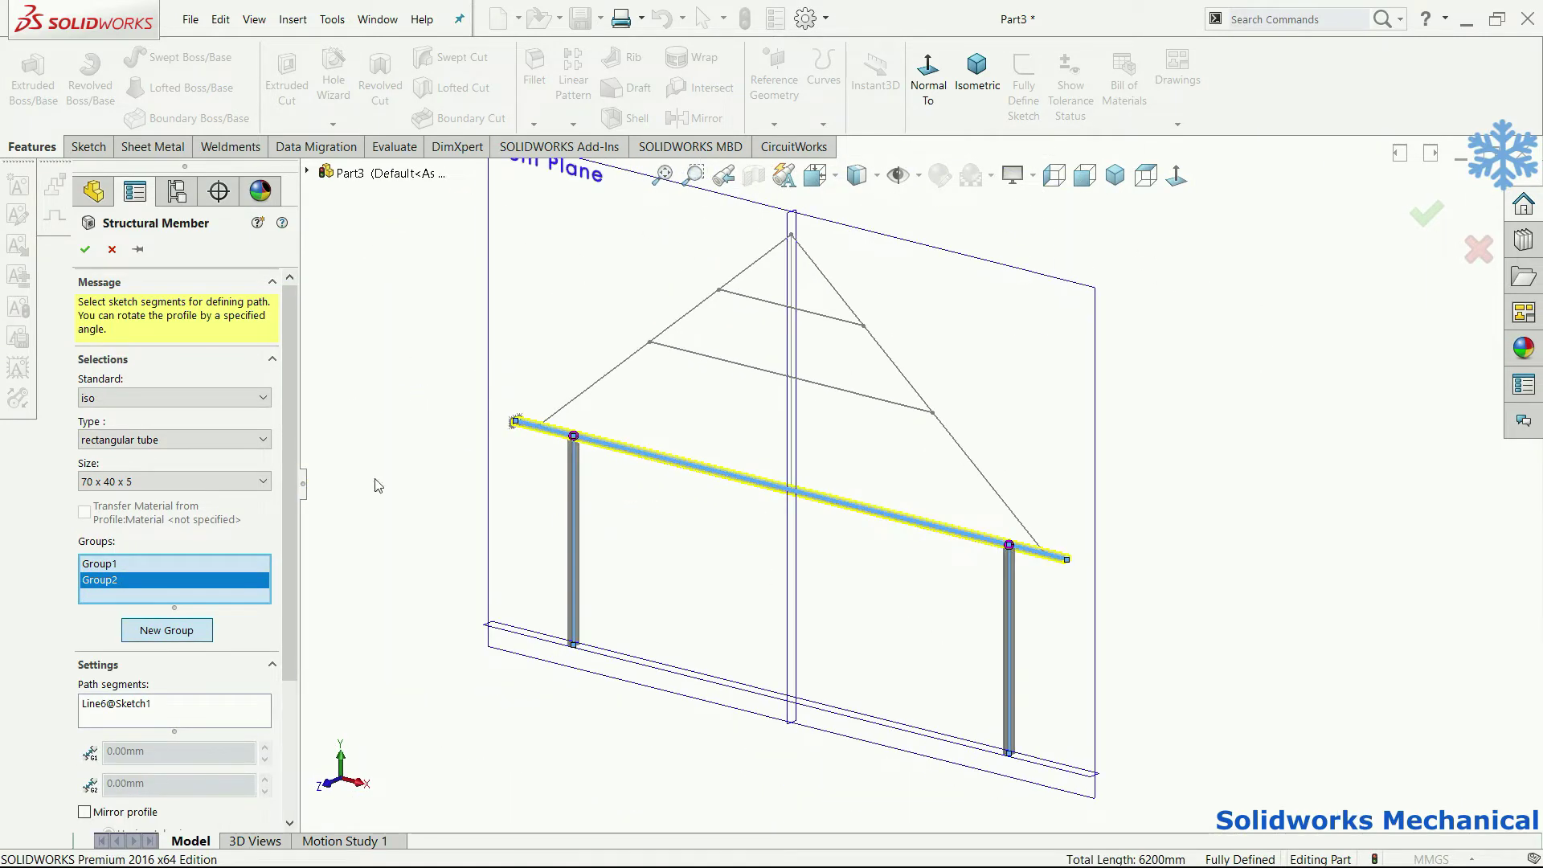
# Step: Add member groups for the two rafters and the upper and lower crossbars
pyautogui.click(171, 629)
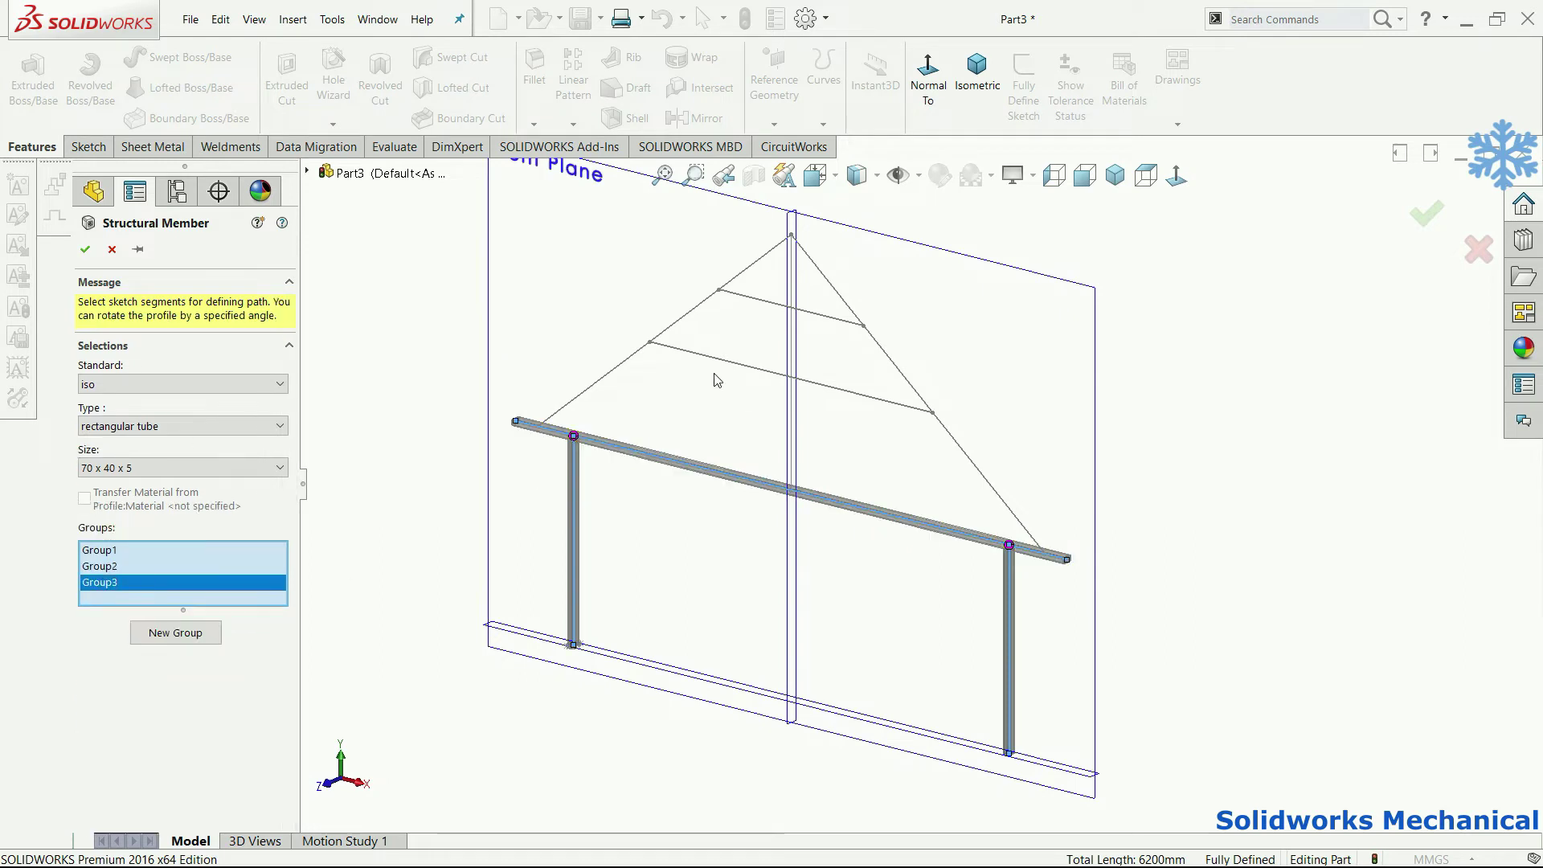
pyautogui.click(618, 368)
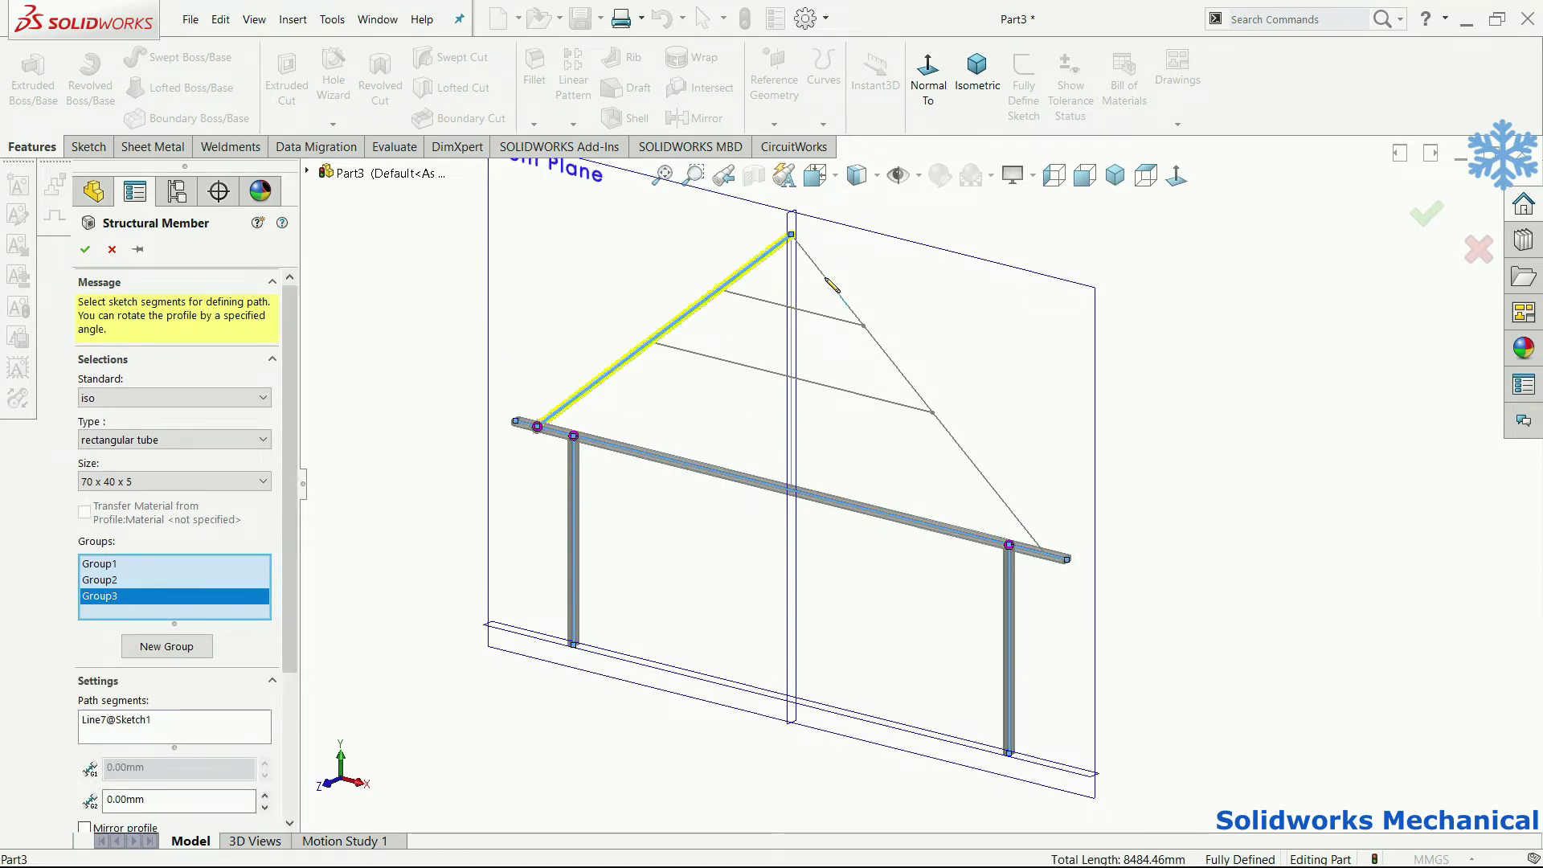
pyautogui.click(849, 311)
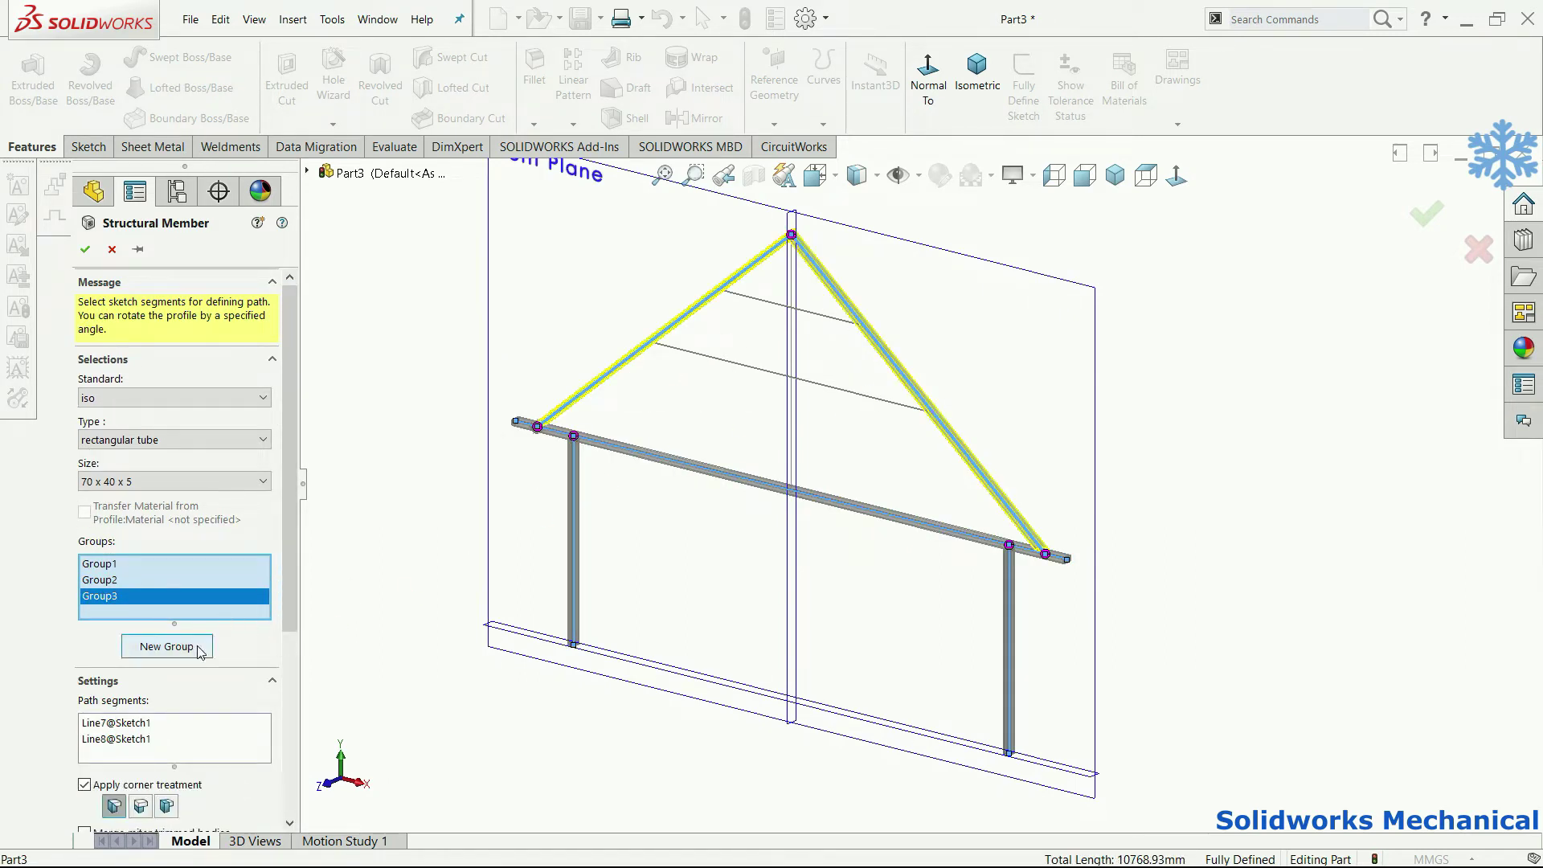
pyautogui.click(166, 646)
pyautogui.click(832, 320)
pyautogui.click(848, 399)
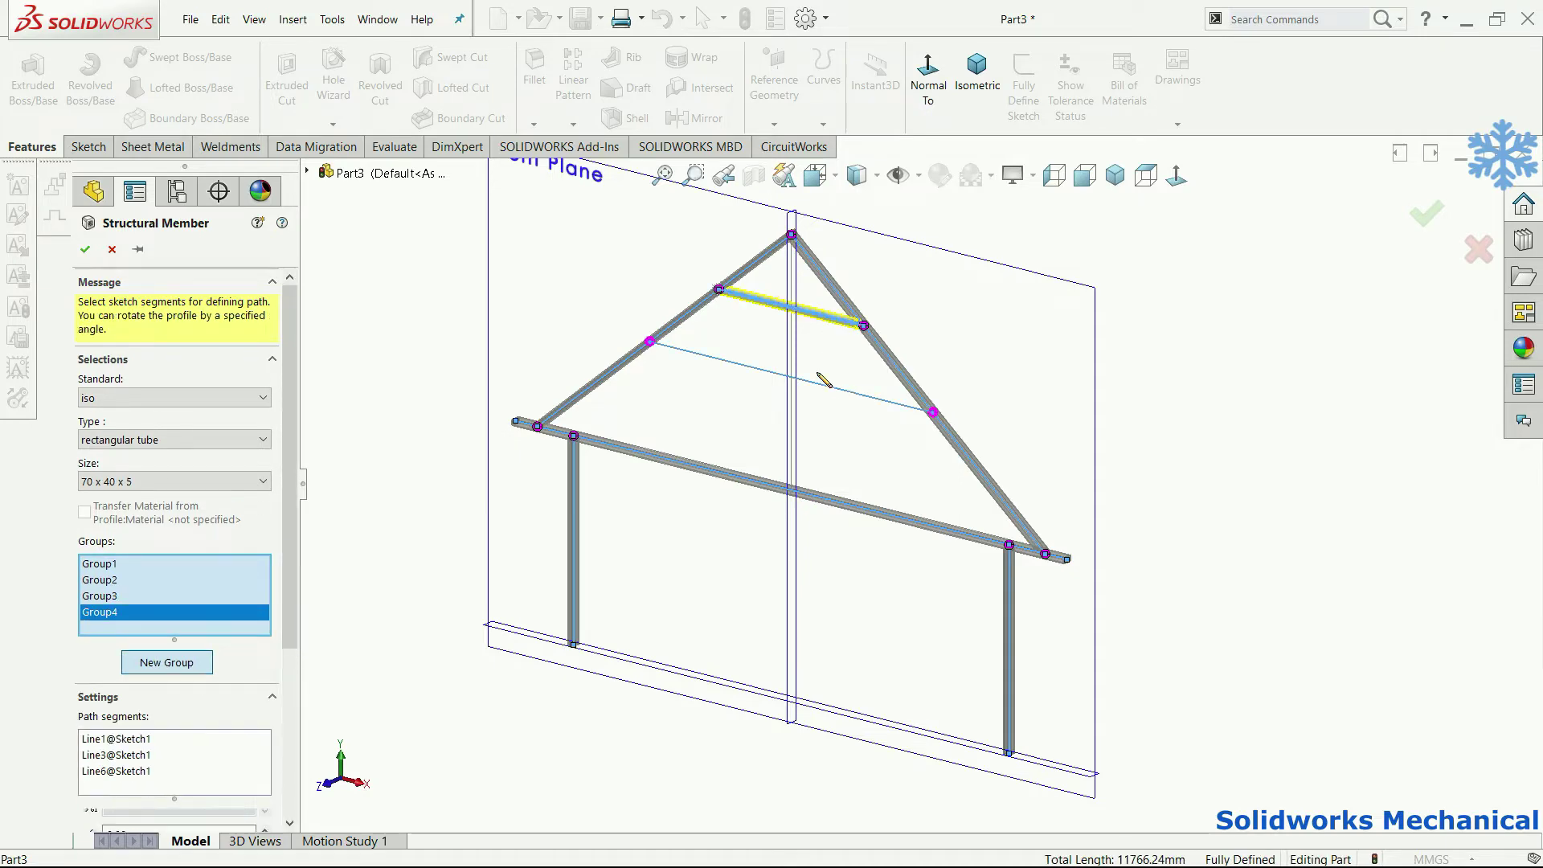
pyautogui.scroll(-2, 812, 286)
pyautogui.scroll(-2, 812, 285)
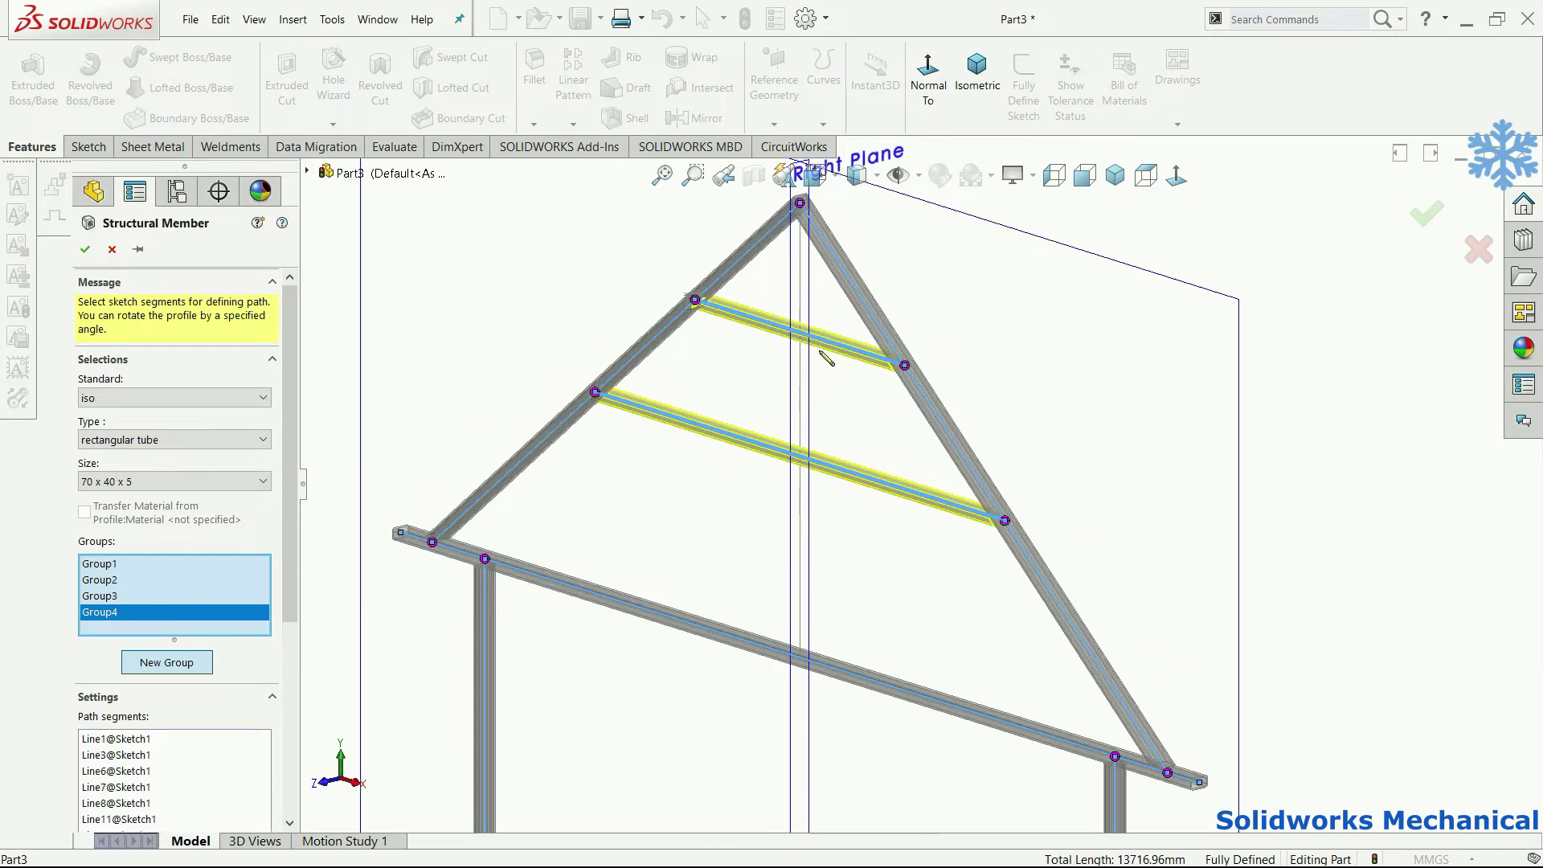
# Step: Add the vertical centre post as a final group and confirm the tube members
pyautogui.click(143, 671)
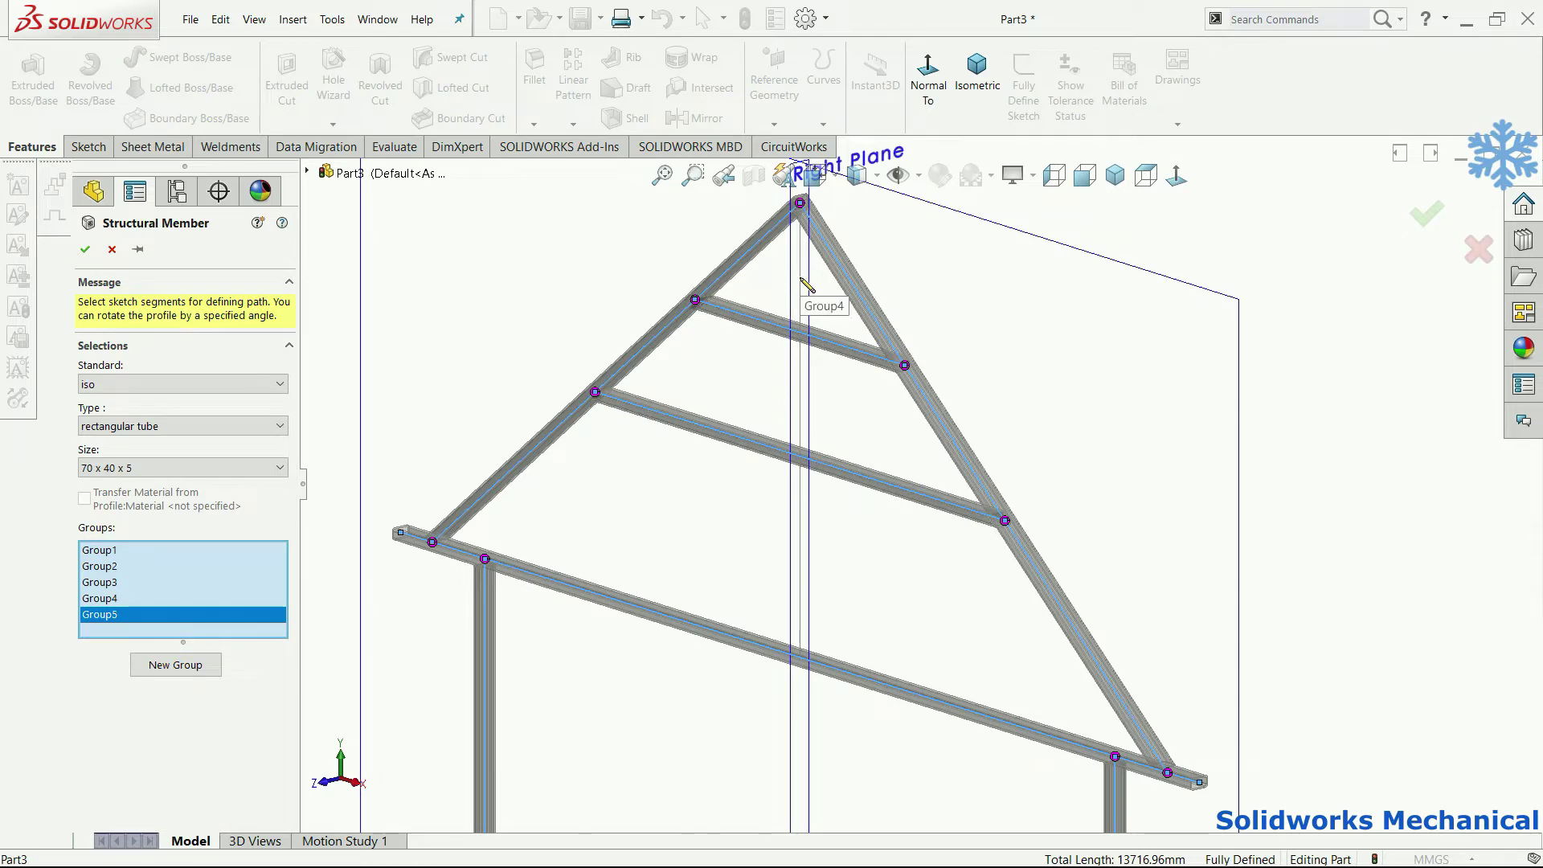
pyautogui.click(804, 394)
pyautogui.moveTo(837, 396)
pyautogui.mouseDown(button='middle')
pyautogui.moveTo(911, 460)
pyautogui.moveTo(1006, 379)
pyautogui.mouseUp(button='middle')
pyautogui.click(1425, 207)
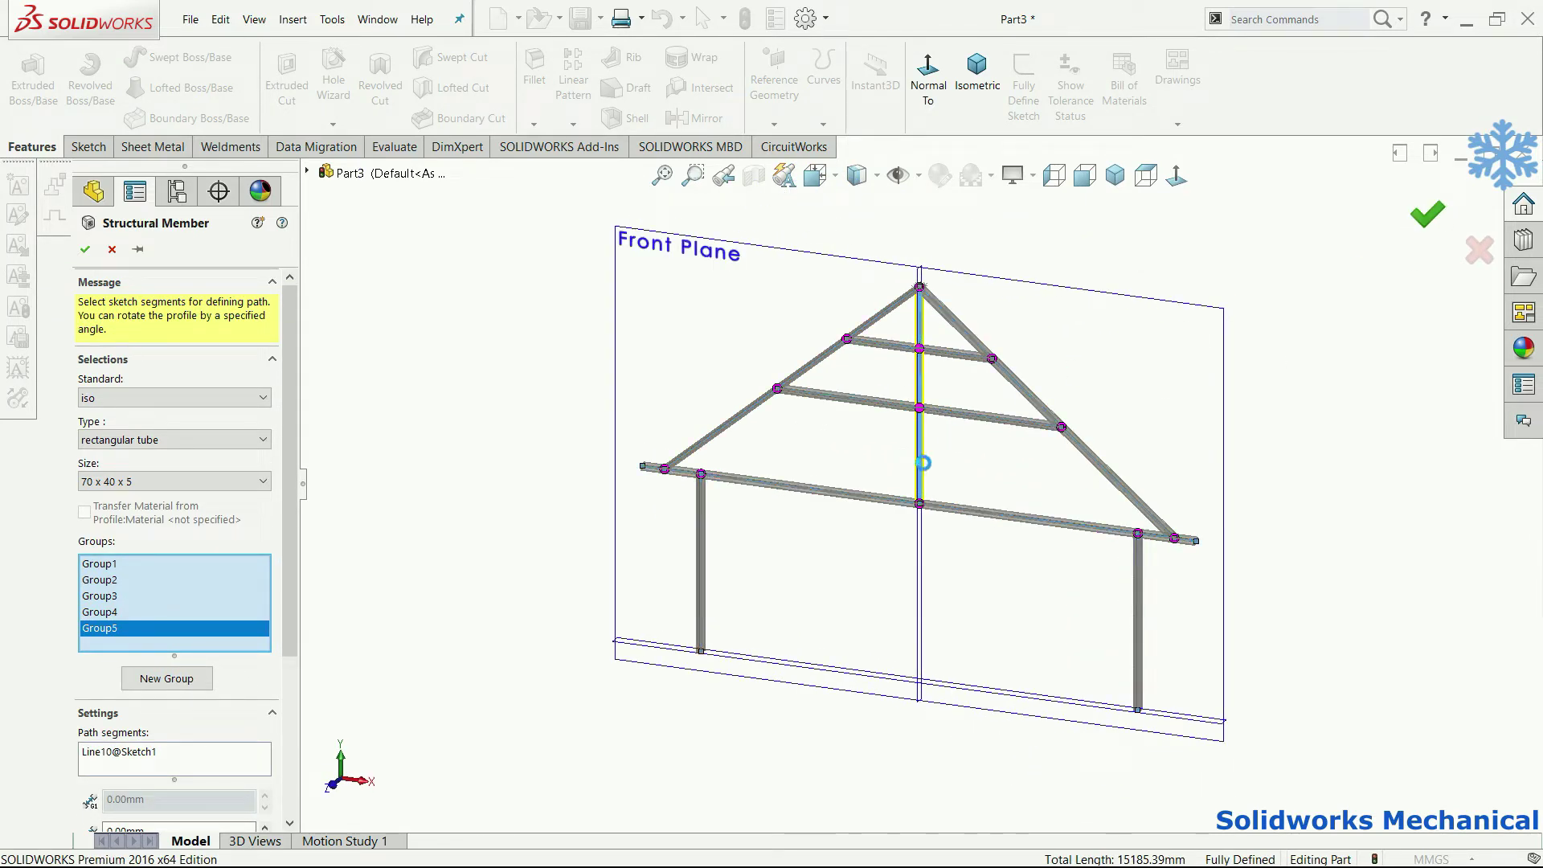
# Step: Reopen Sketch1 for editing and view it face-on from the front
pyautogui.hotkey('ctrl', '1')
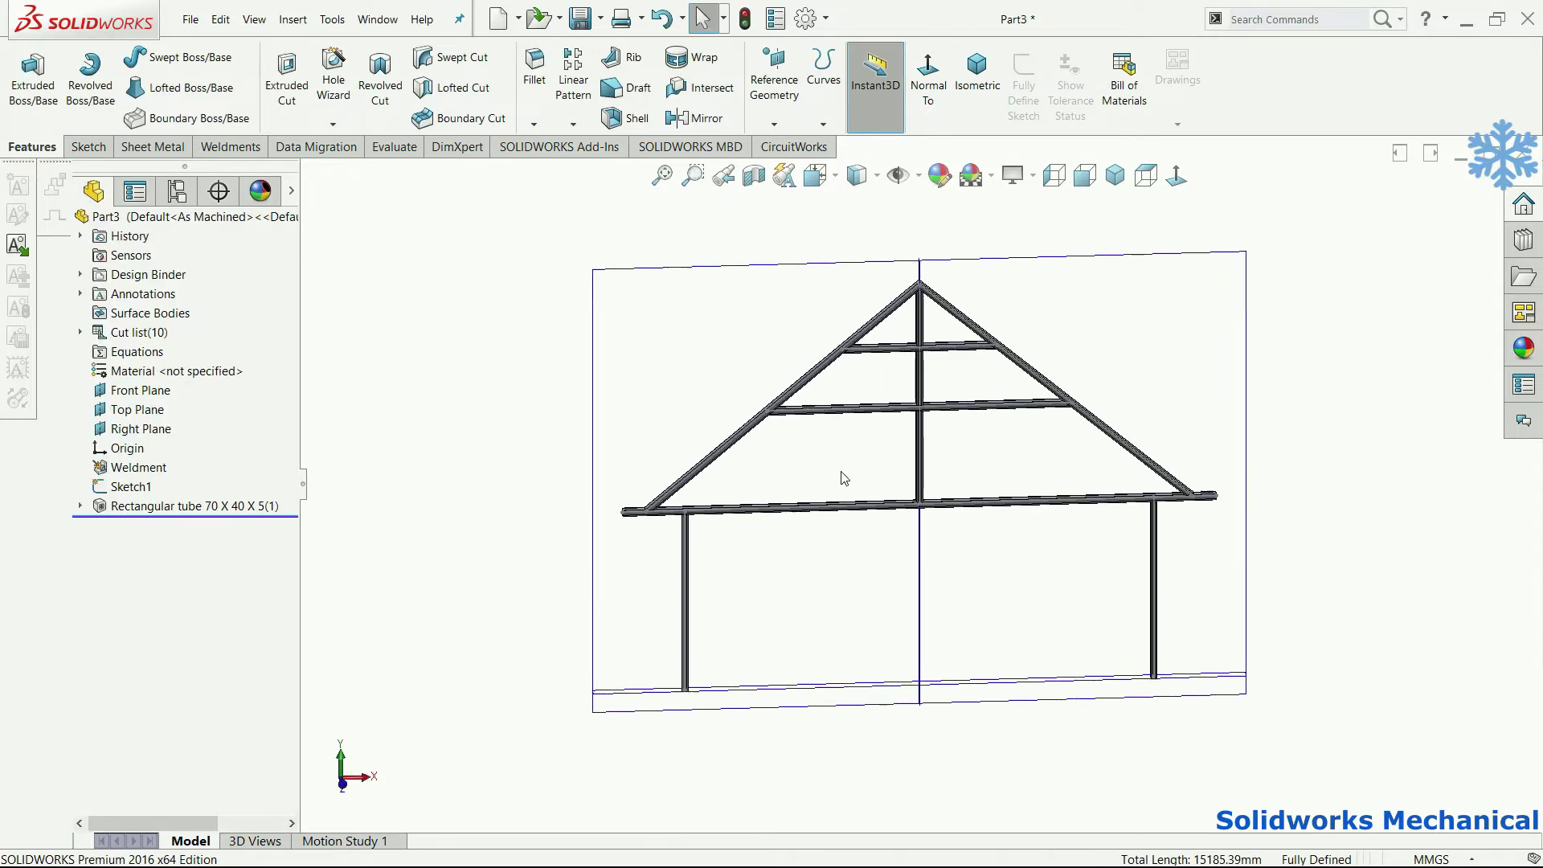
pyautogui.click(124, 486)
pyautogui.click(112, 447)
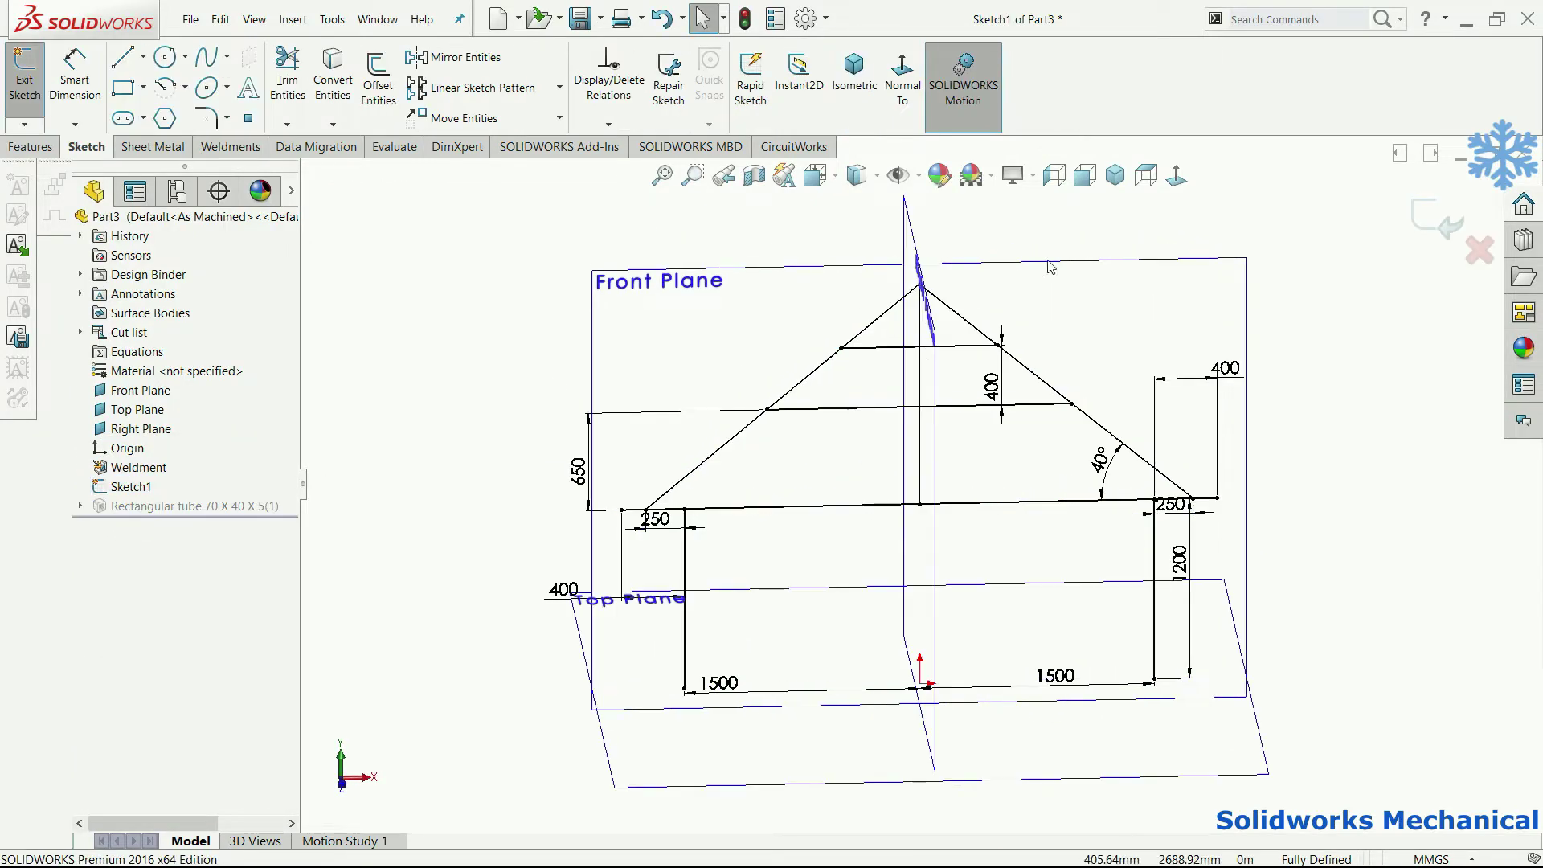
pyautogui.click(1176, 176)
# Step: Change the 650 mm roof cross-member height to 550 mm and exit to rebuild the frame
pyautogui.scroll(-5, 928, 541)
pyautogui.scroll(3, 499, 568)
pyautogui.scroll(1, 465, 580)
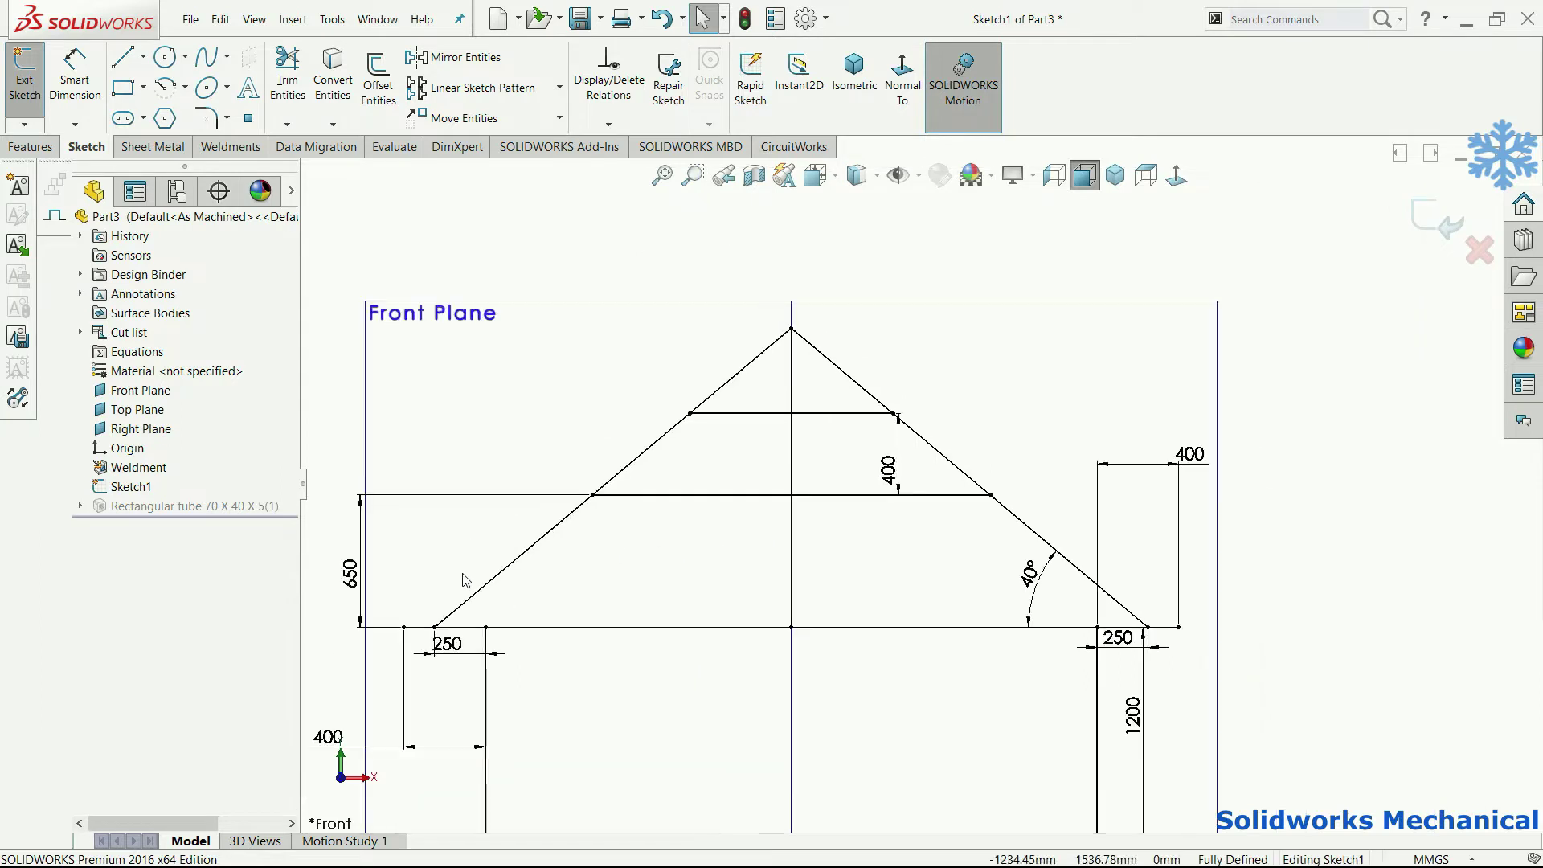
pyautogui.doubleClick(351, 576)
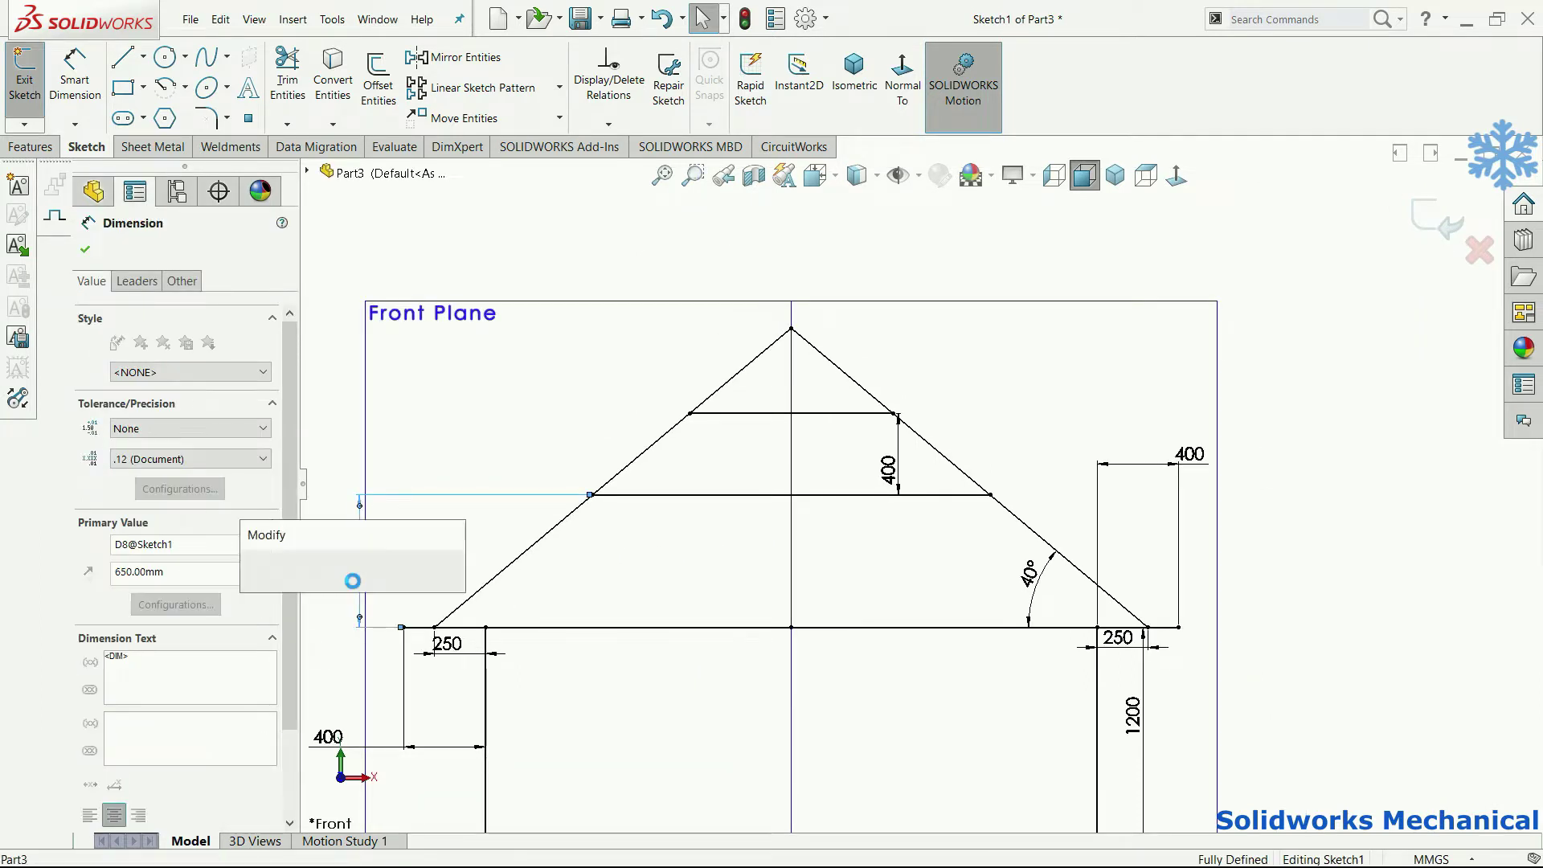
pyautogui.write('550')
pyautogui.press('Return')
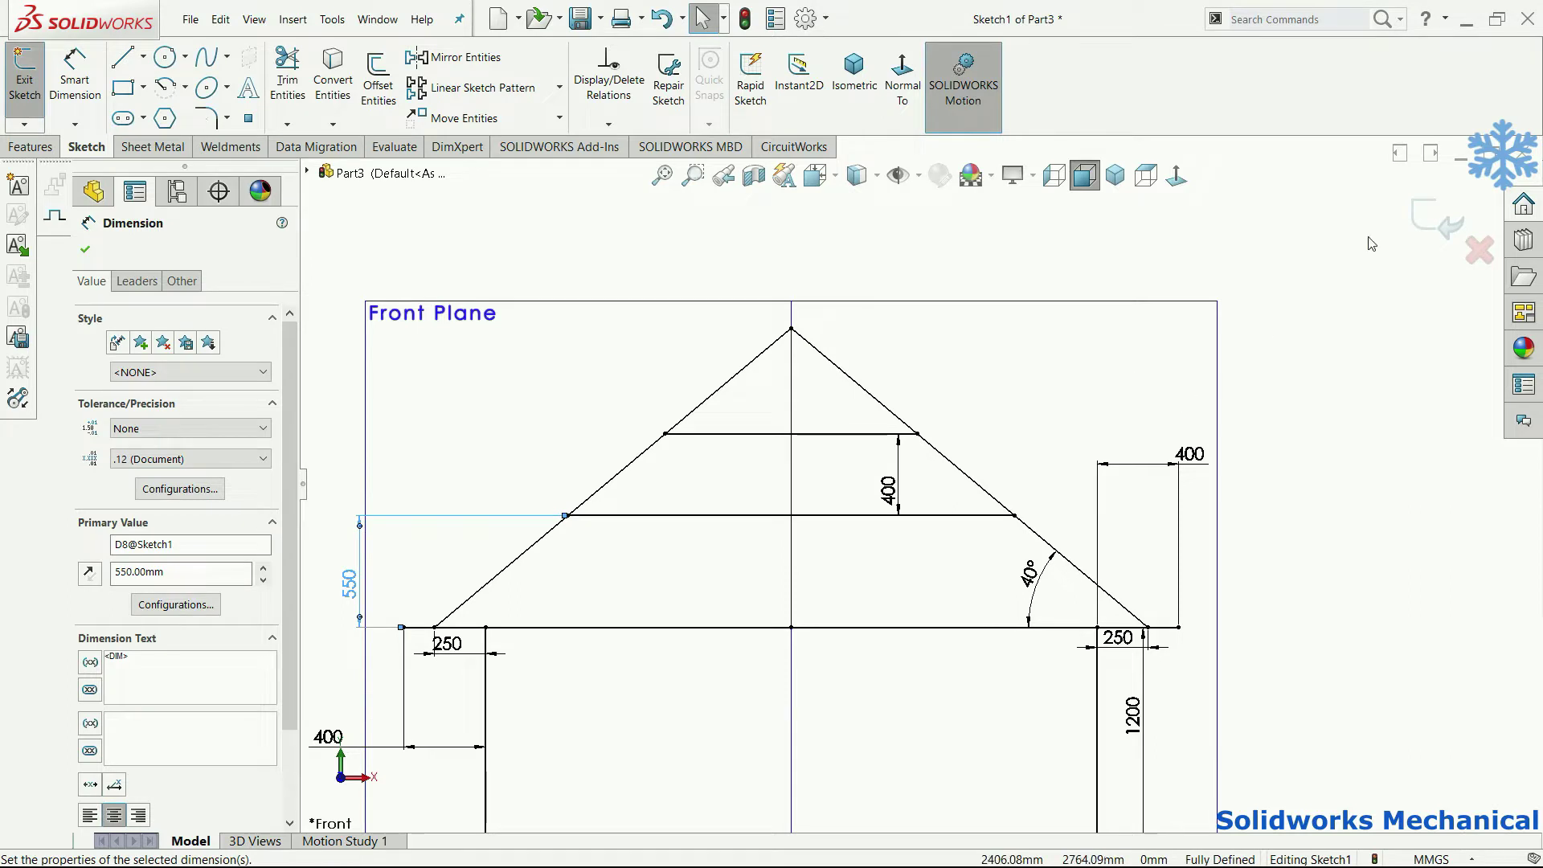
pyautogui.click(1437, 219)
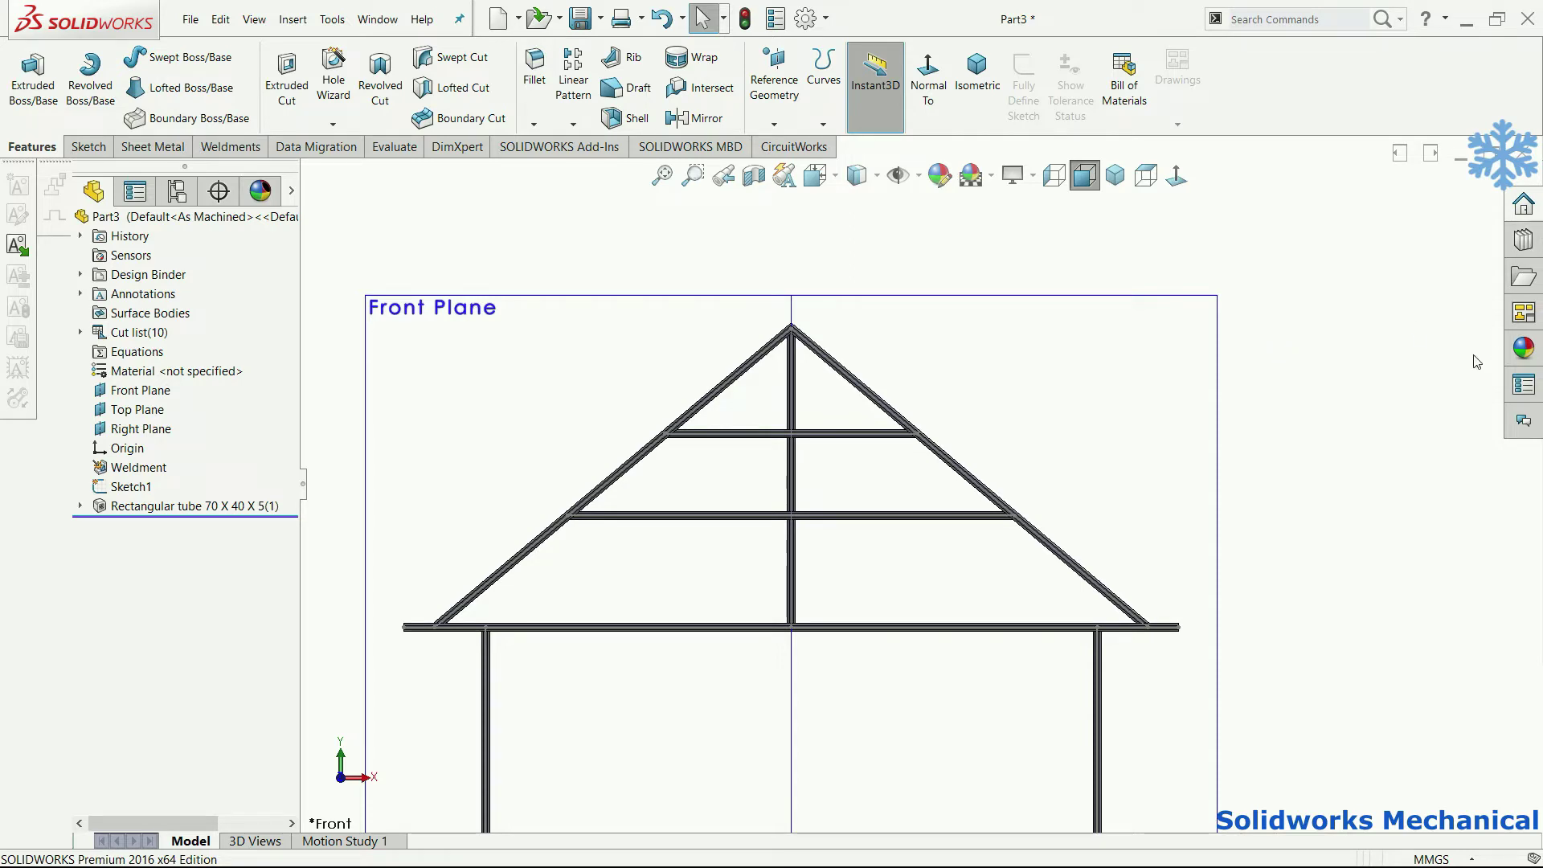
# Step: Orbit and reset views to inspect the rebuilt tube frame and truss apex
pyautogui.moveTo(1206, 434); pyautogui.dragTo(1135, 541, button='middle')
pyautogui.hotkey('ctrl', '1')
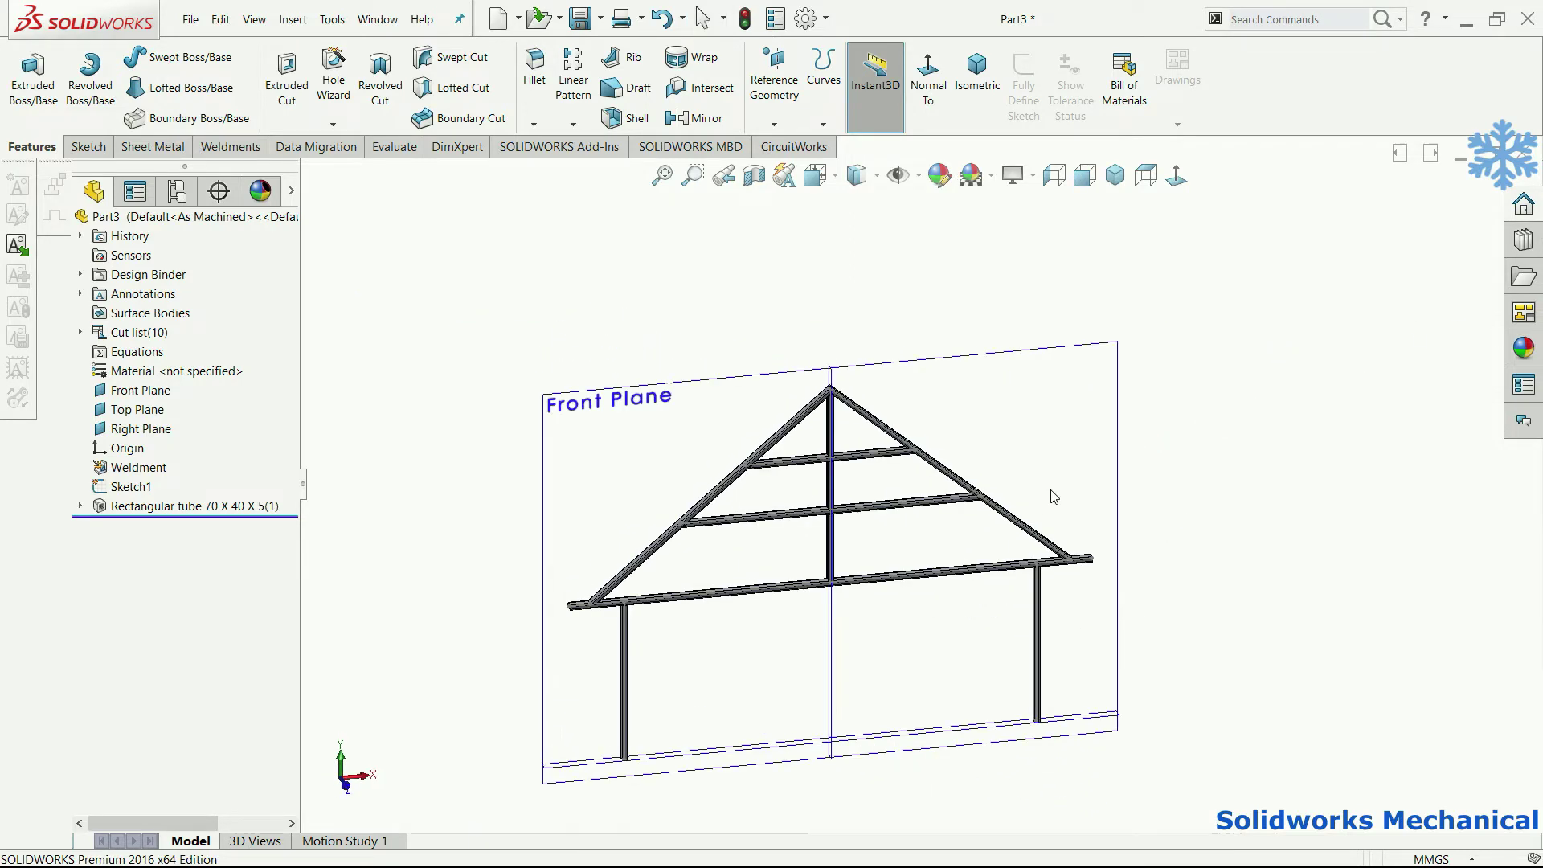
pyautogui.scroll(-3, 809, 389)
pyautogui.scroll(-2, 810, 389)
pyautogui.moveTo(884, 563); pyautogui.dragTo(915, 632, button='middle')
pyautogui.hotkey('ctrl', '1')
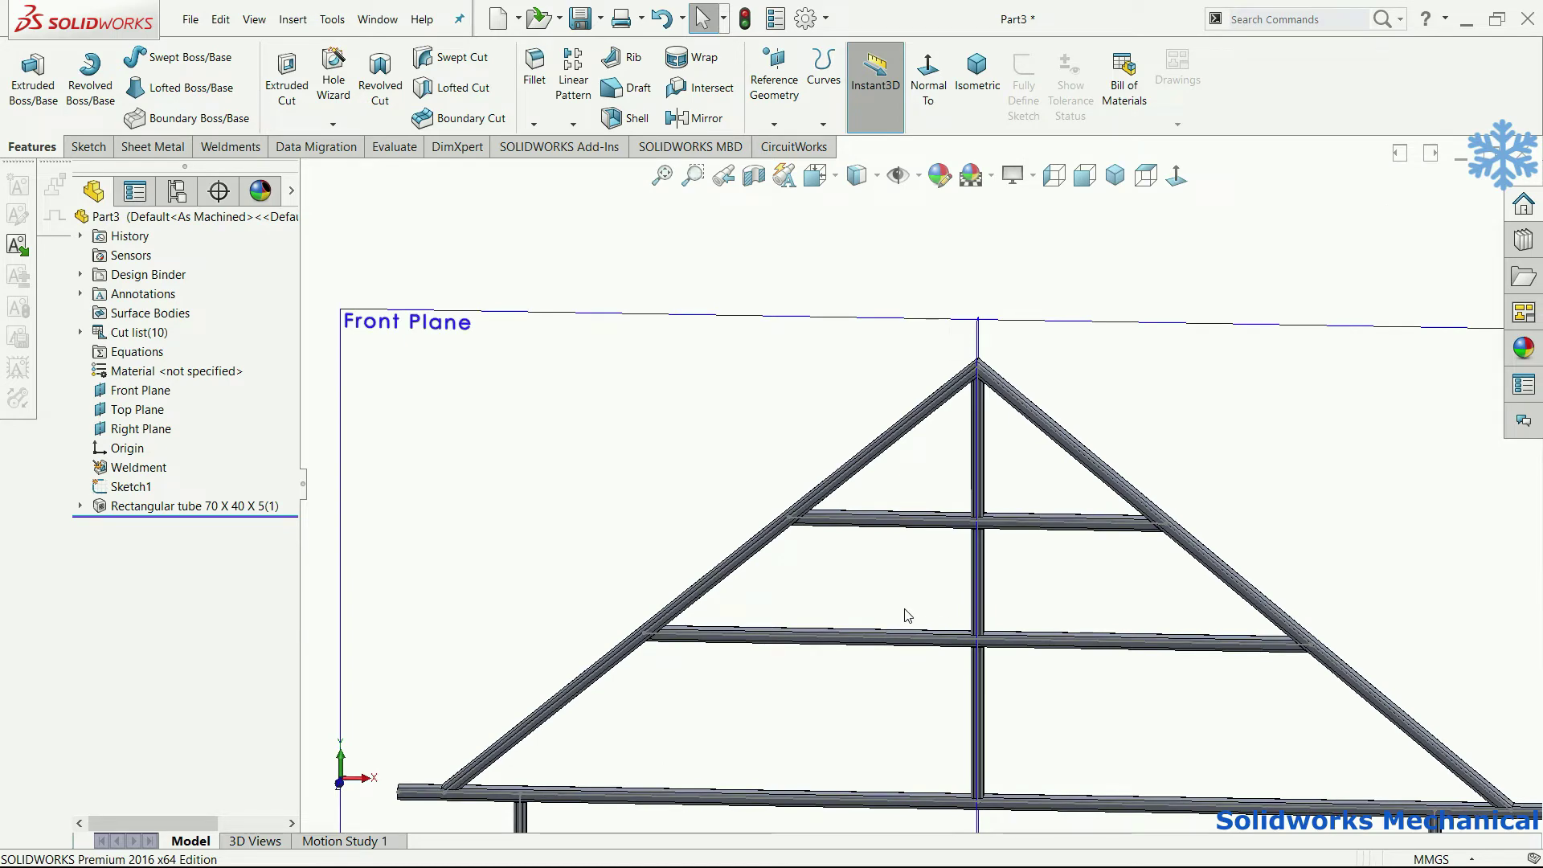
pyautogui.scroll(3, 913, 615)
pyautogui.moveTo(1098, 582); pyautogui.dragTo(1054, 589, button='middle')
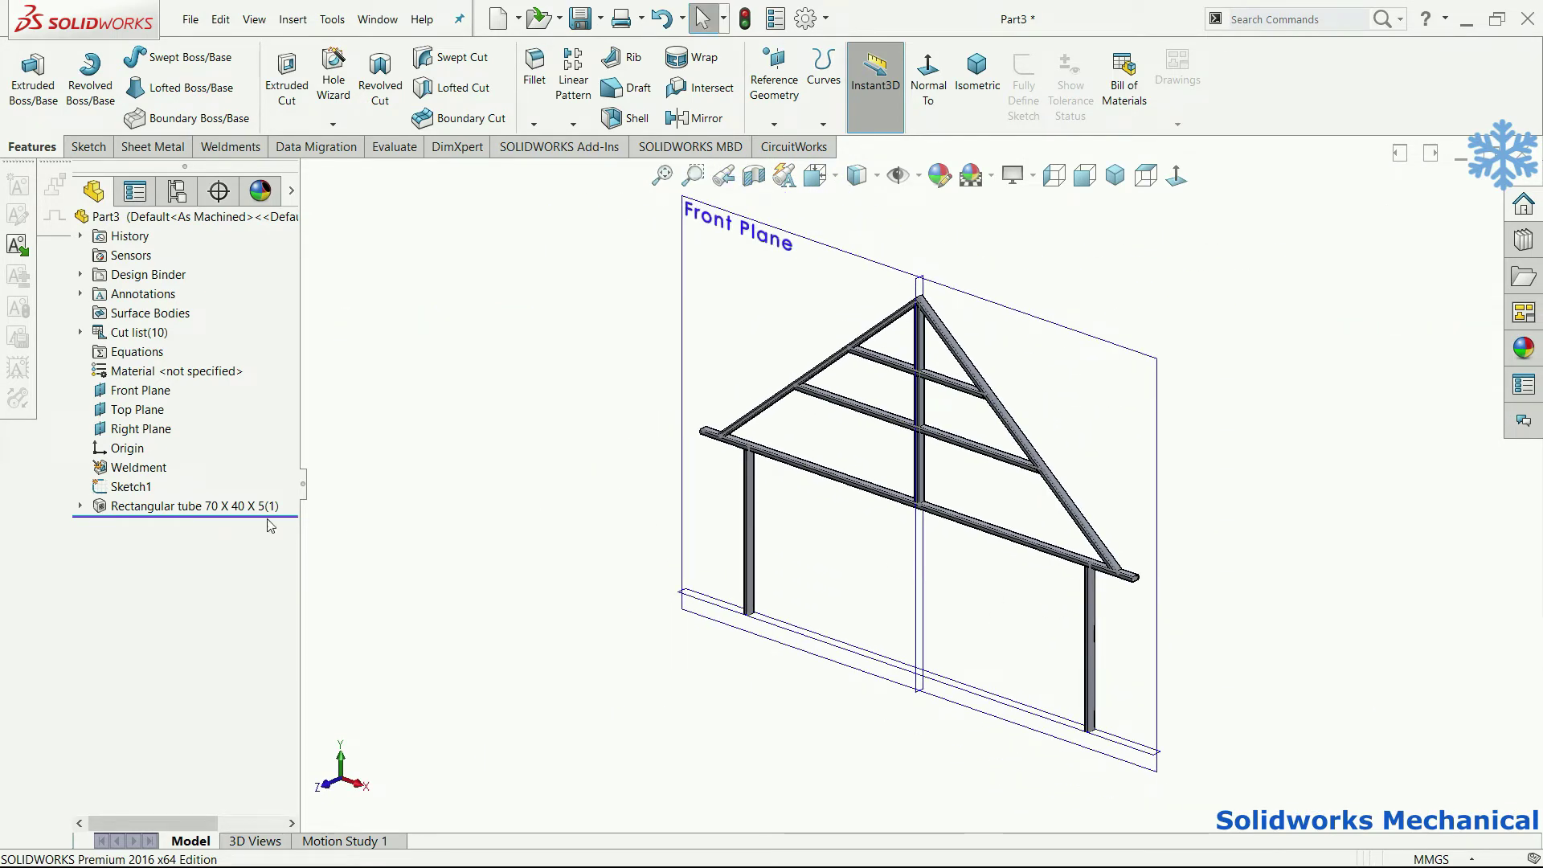
pyautogui.click(138, 508)
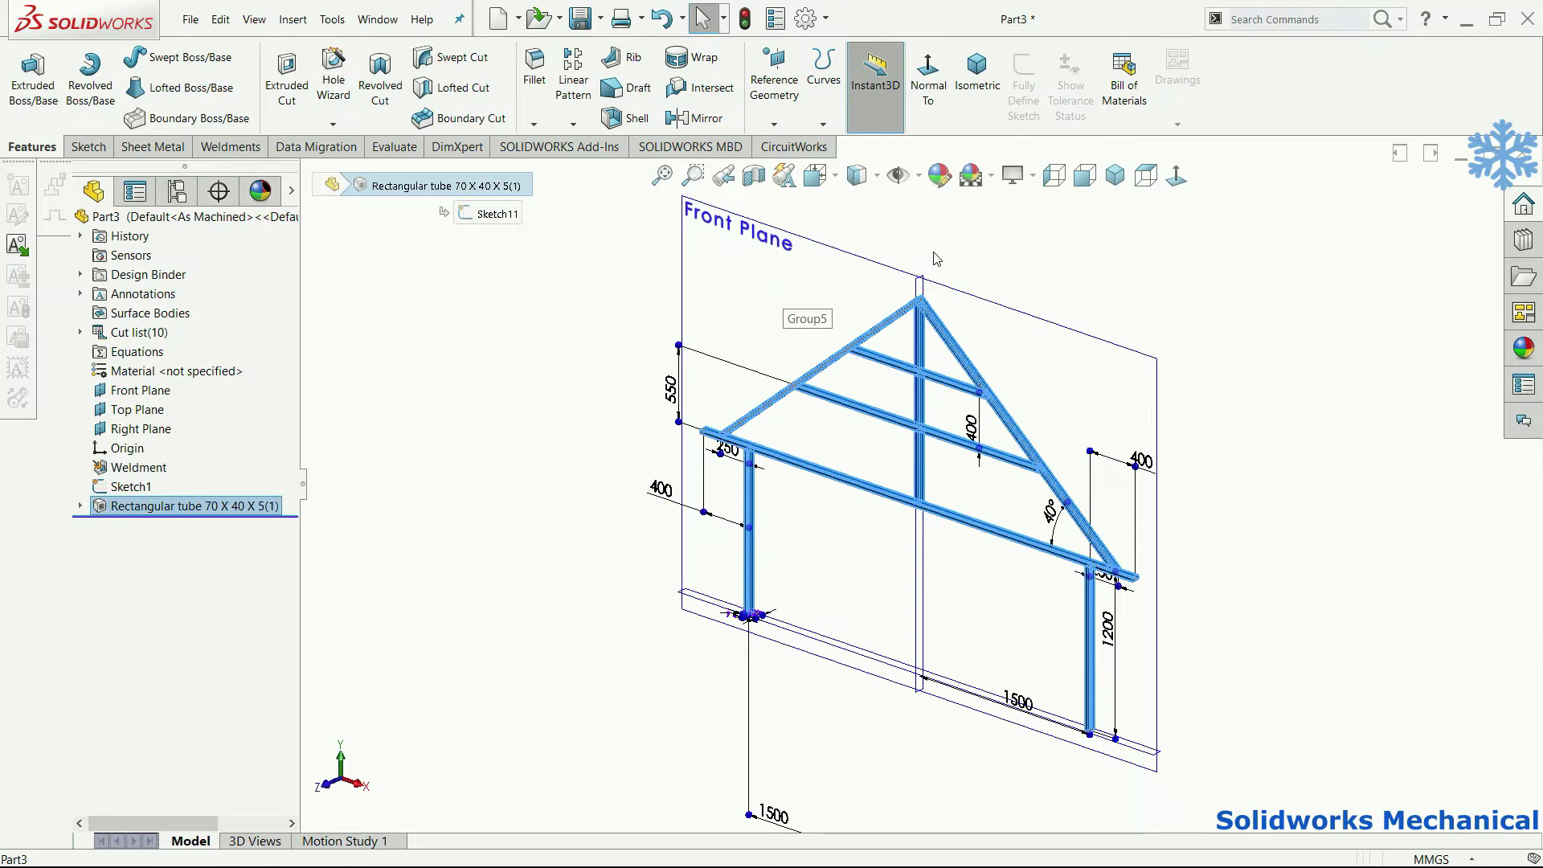
pyautogui.click(1176, 176)
pyautogui.press('Escape')
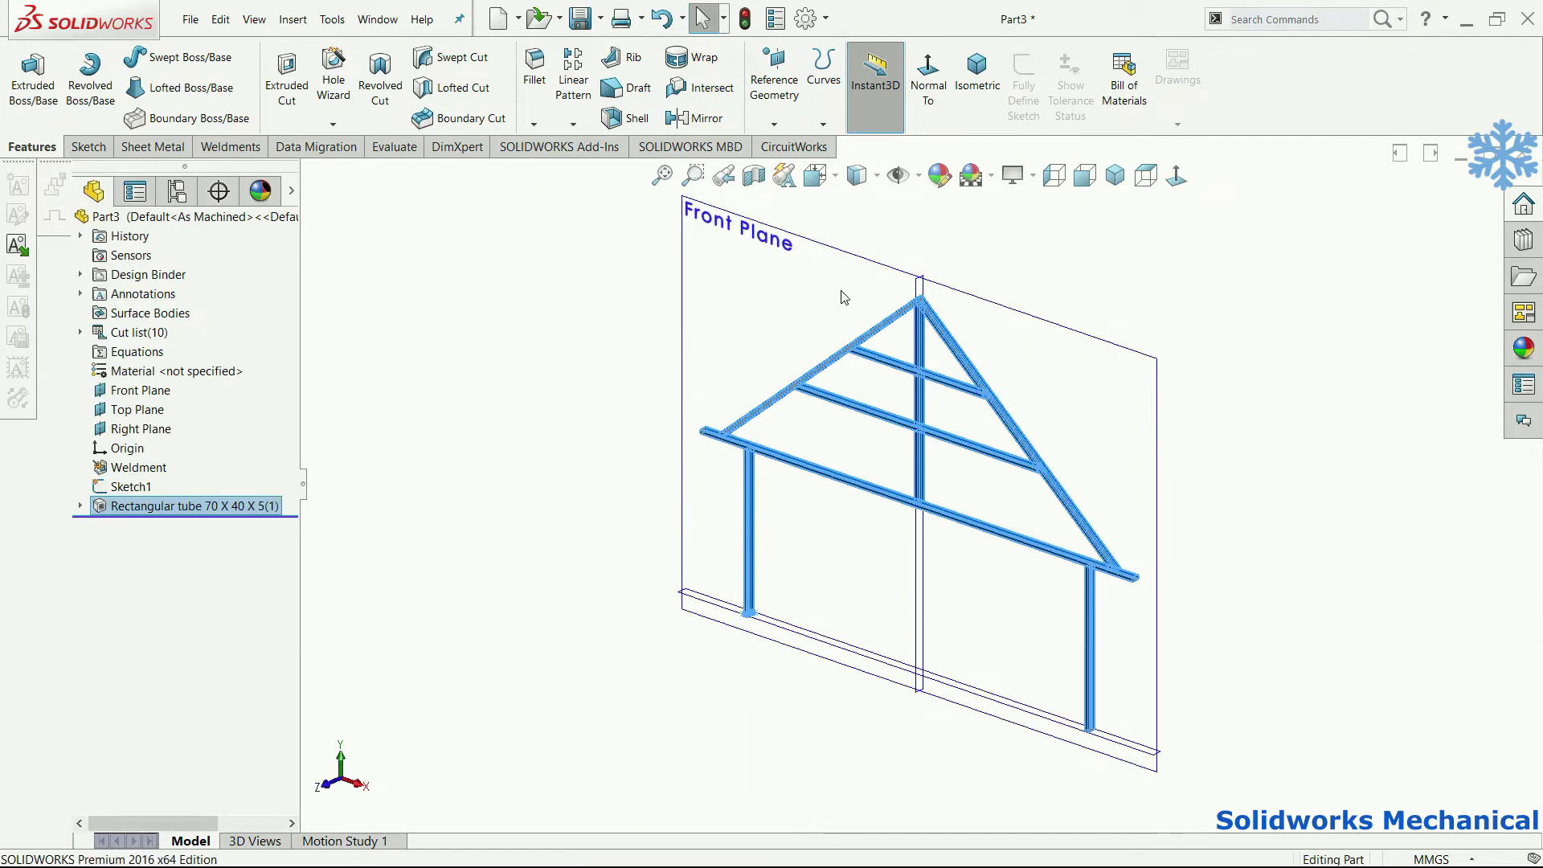
# Step: On the Right Plane, sketch a horizontal construction line starting at the origin
pyautogui.click(919, 287)
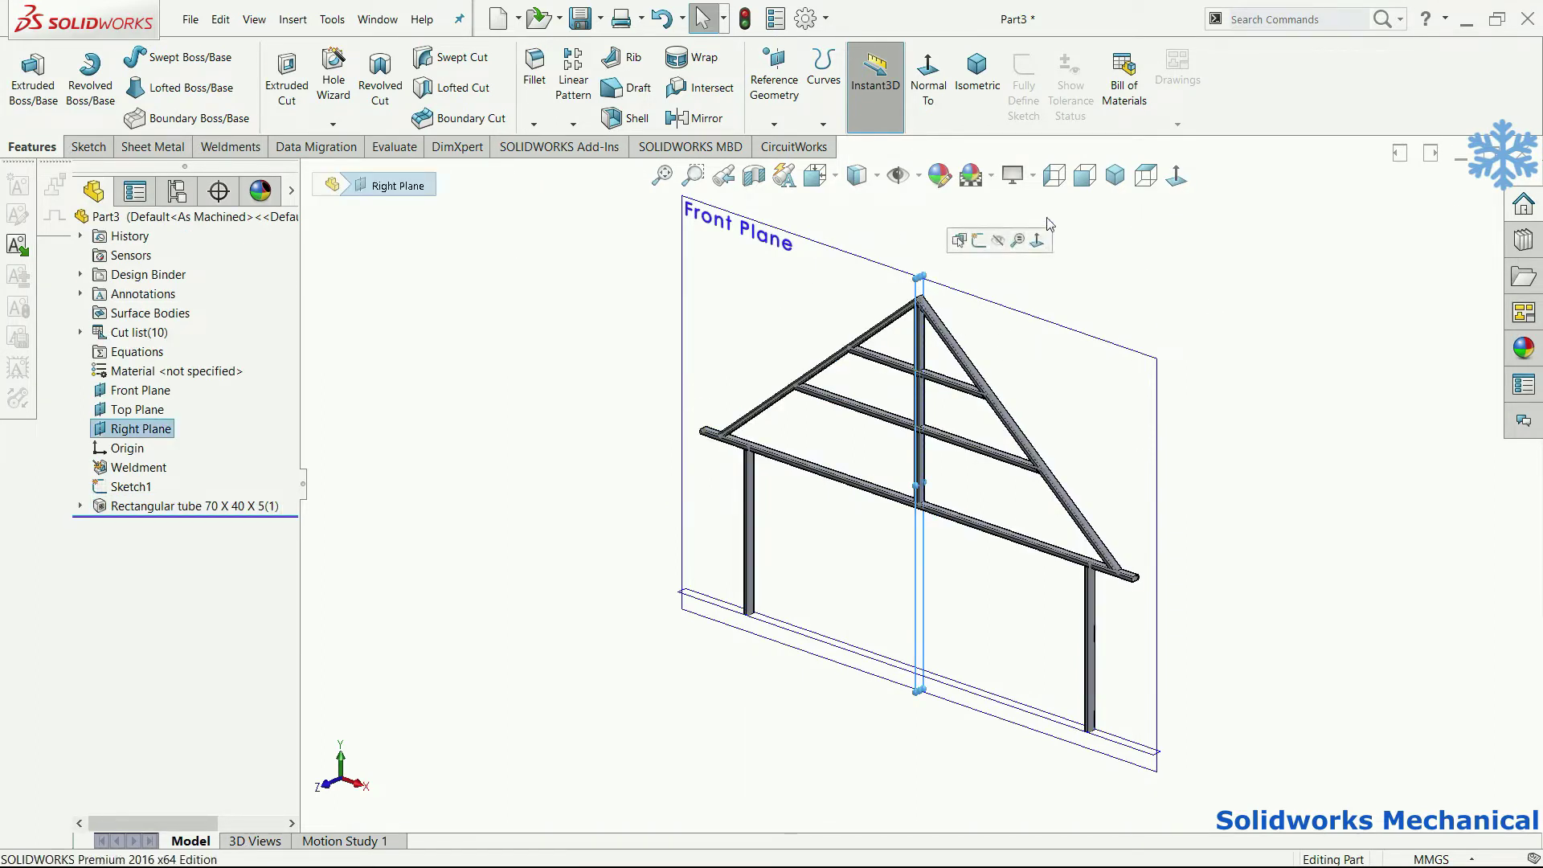
pyautogui.click(1176, 175)
pyautogui.hotkey('ctrl', '4')
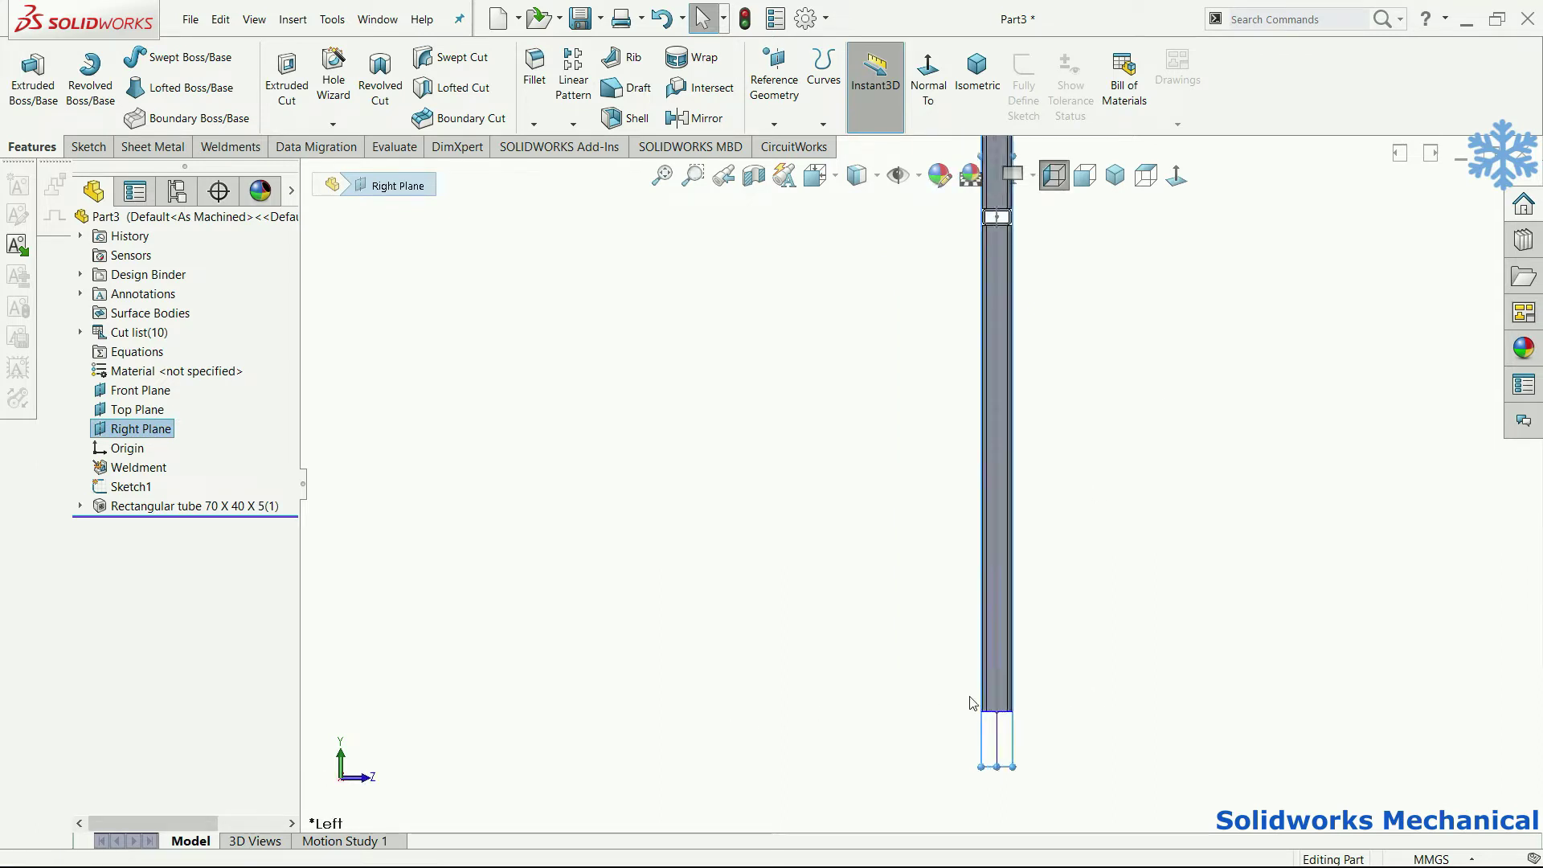
pyautogui.click(89, 146)
pyautogui.click(143, 57)
pyautogui.click(154, 123)
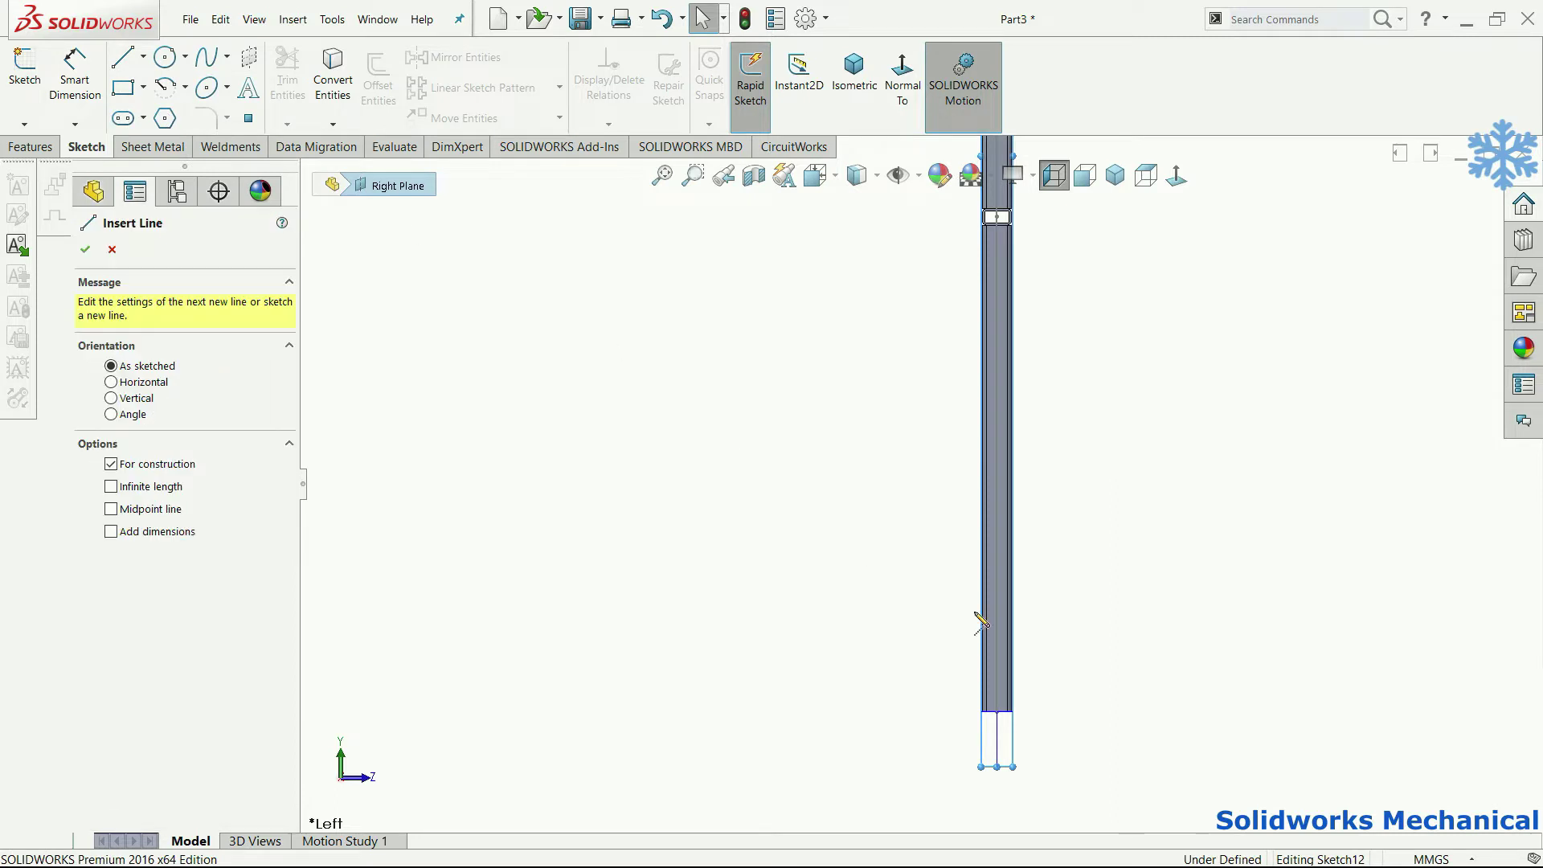
pyautogui.click(997, 711)
pyautogui.click(1086, 712)
pyautogui.scroll(2, 923, 492)
pyautogui.press('Escape')
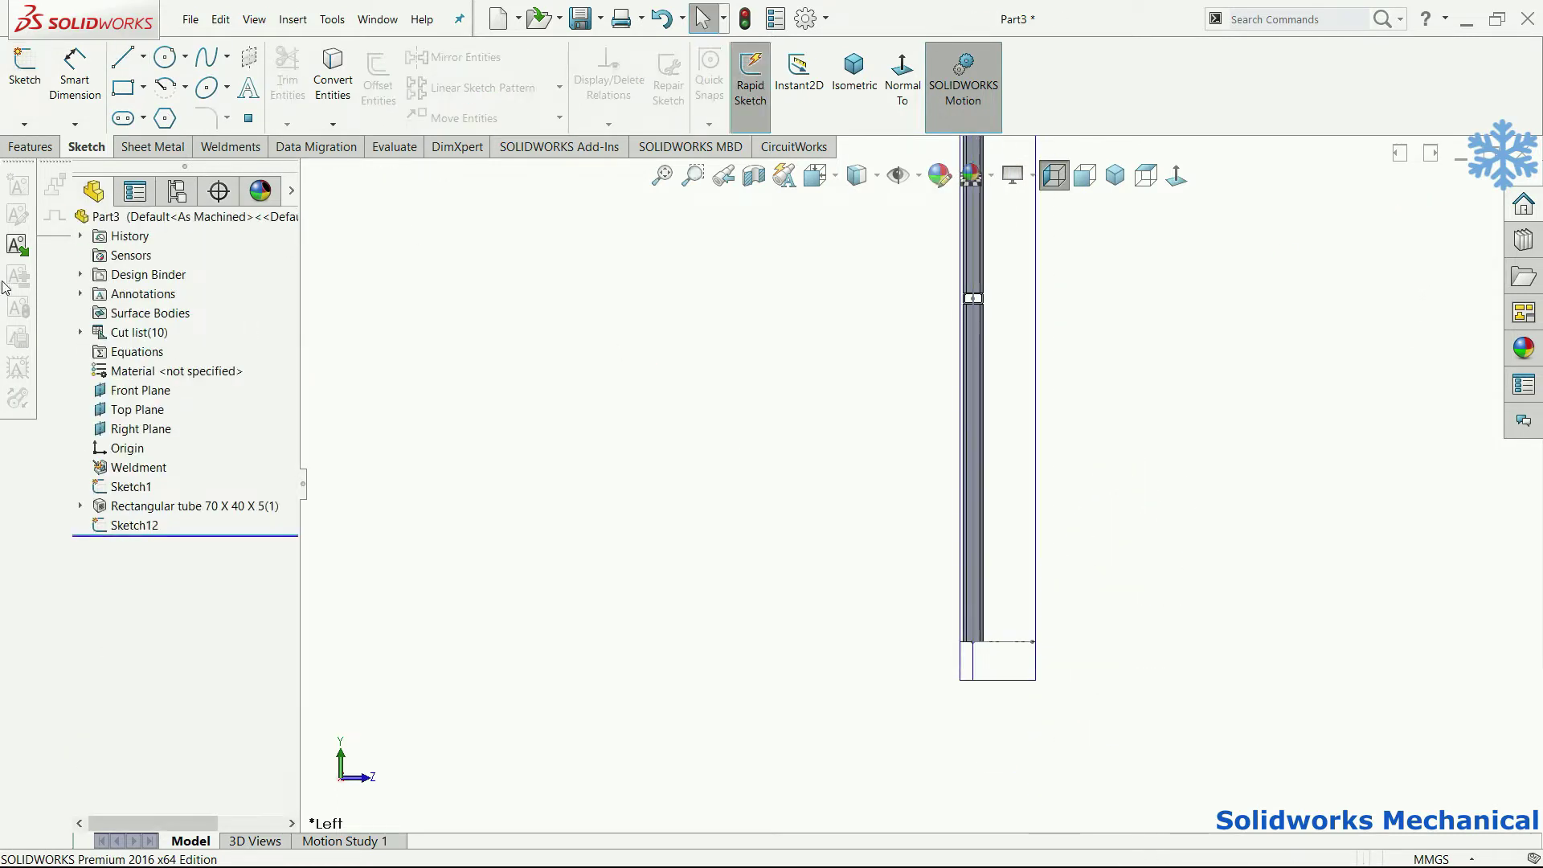
# Step: Find and start the Linear Pattern command from the Features tools
pyautogui.click(292, 25)
pyautogui.click(293, 19)
pyautogui.click(40, 150)
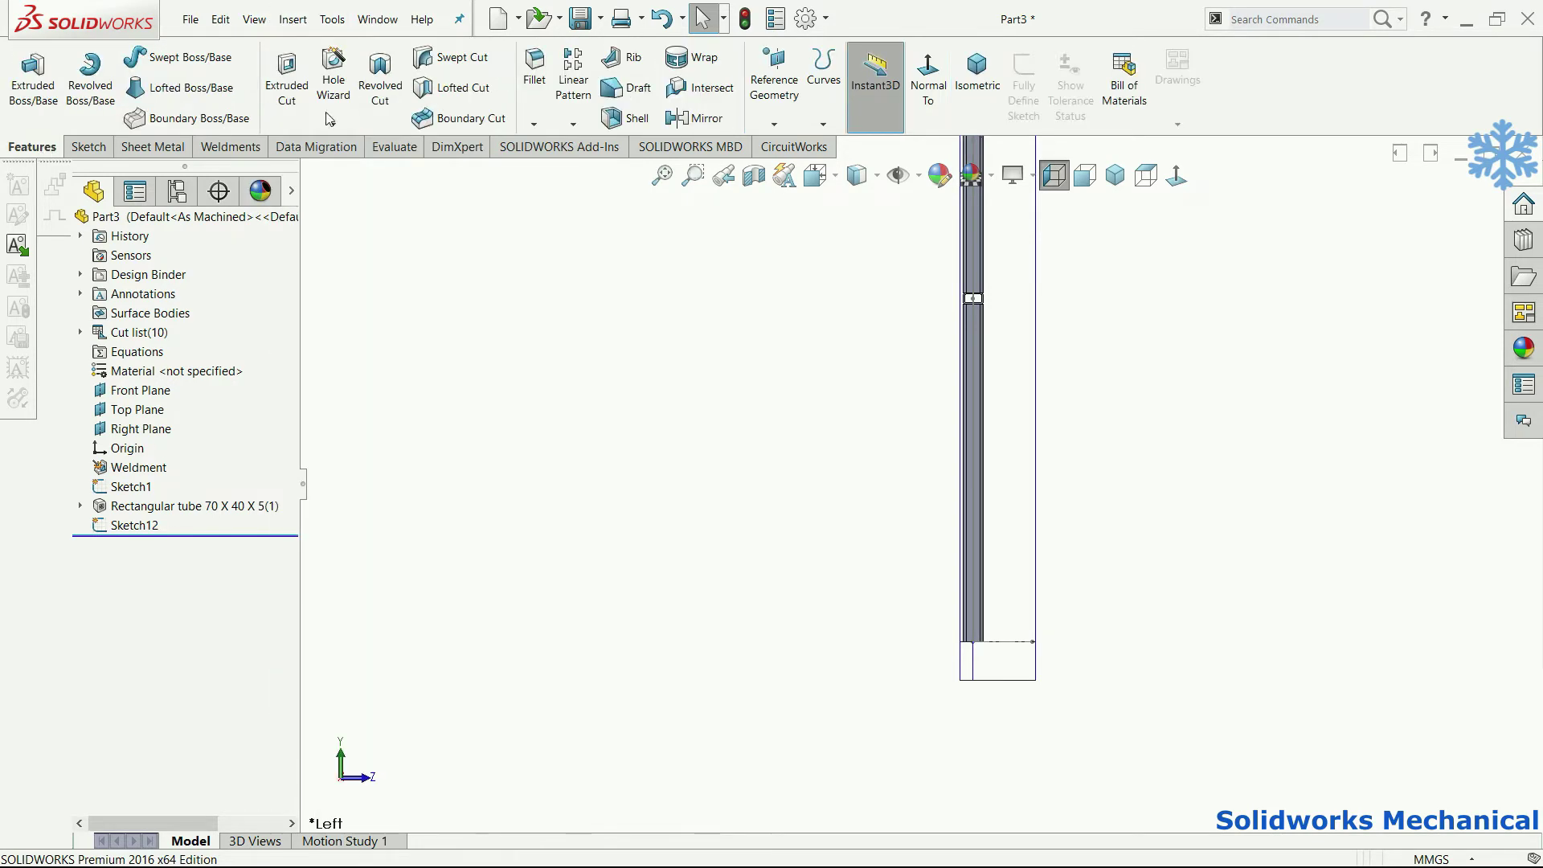
pyautogui.click(573, 79)
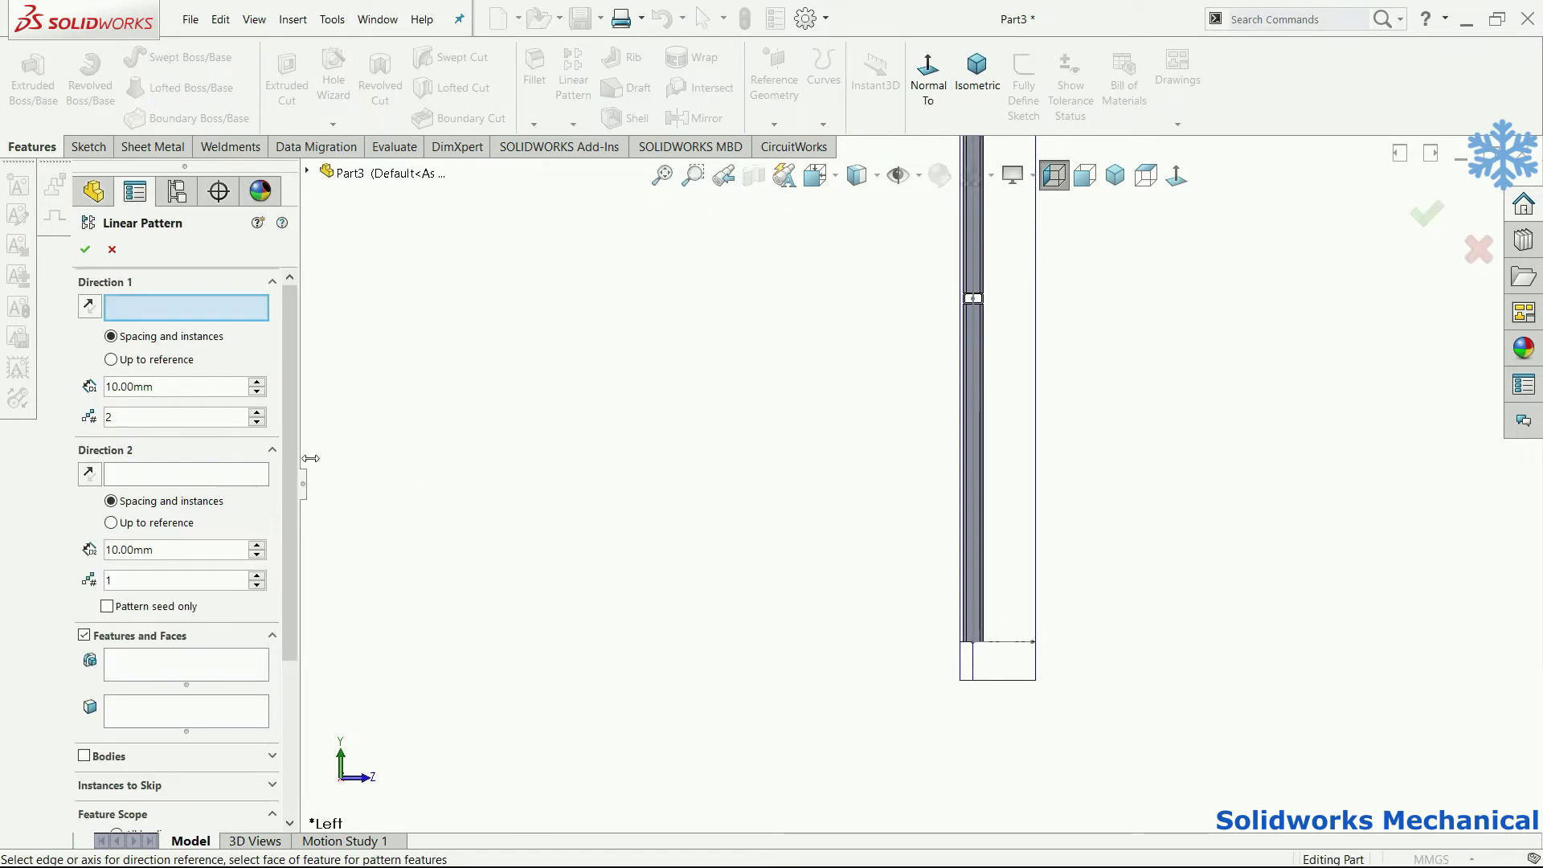
# Step: Set the pattern direction to Line1@Sketch12 and select all tube bodies to pattern
pyautogui.click(1013, 642)
pyautogui.moveTo(1026, 424)
pyautogui.mouseDown(button='middle')
pyautogui.moveTo(1079, 504)
pyautogui.moveTo(374, 499)
pyautogui.mouseUp(button='middle')
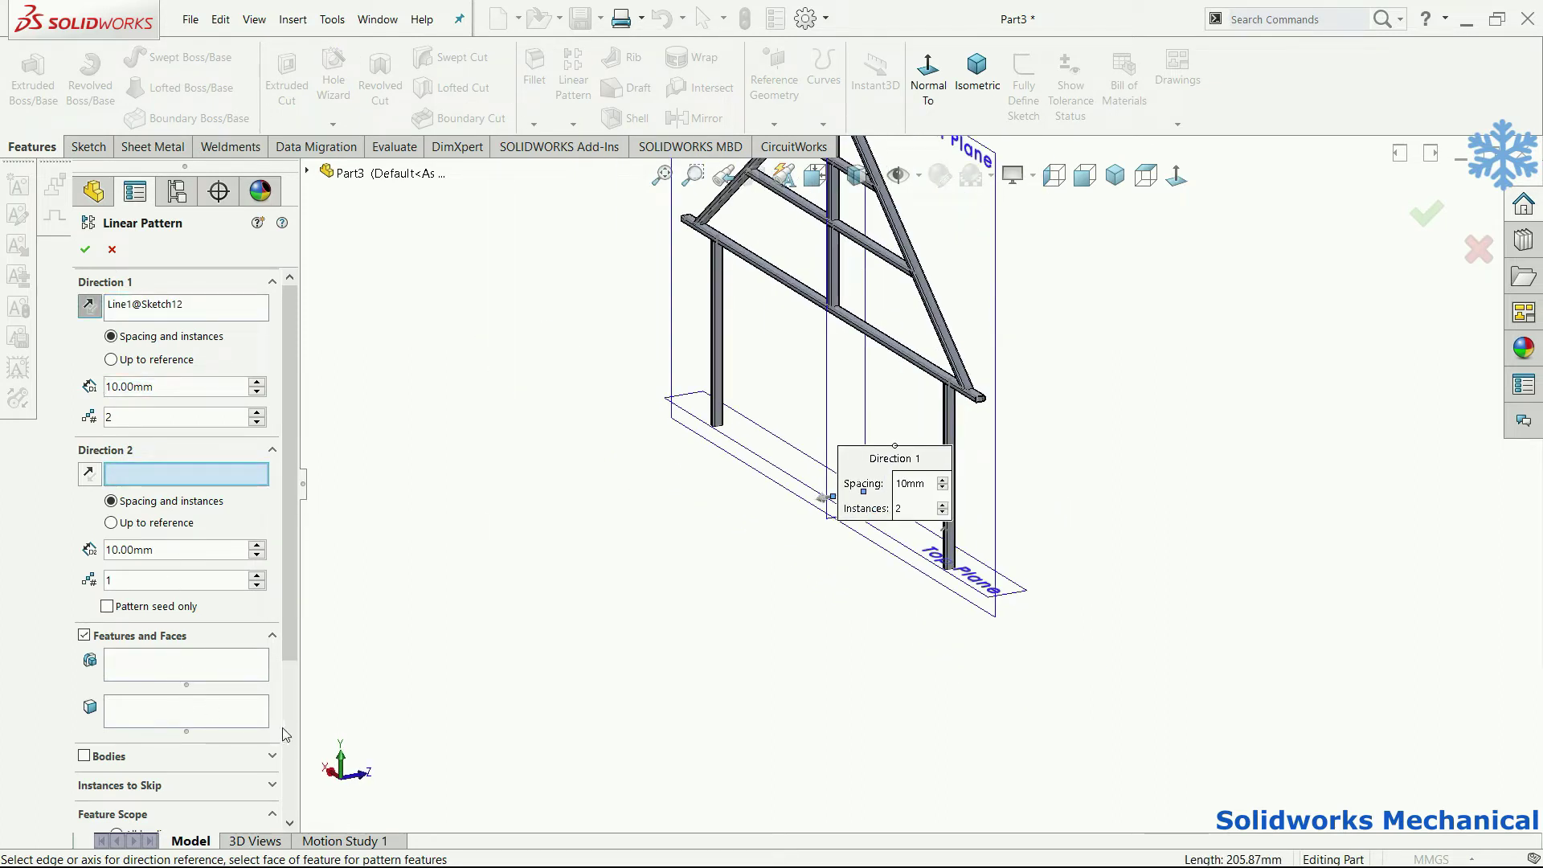
pyautogui.scroll(-3, 293, 696)
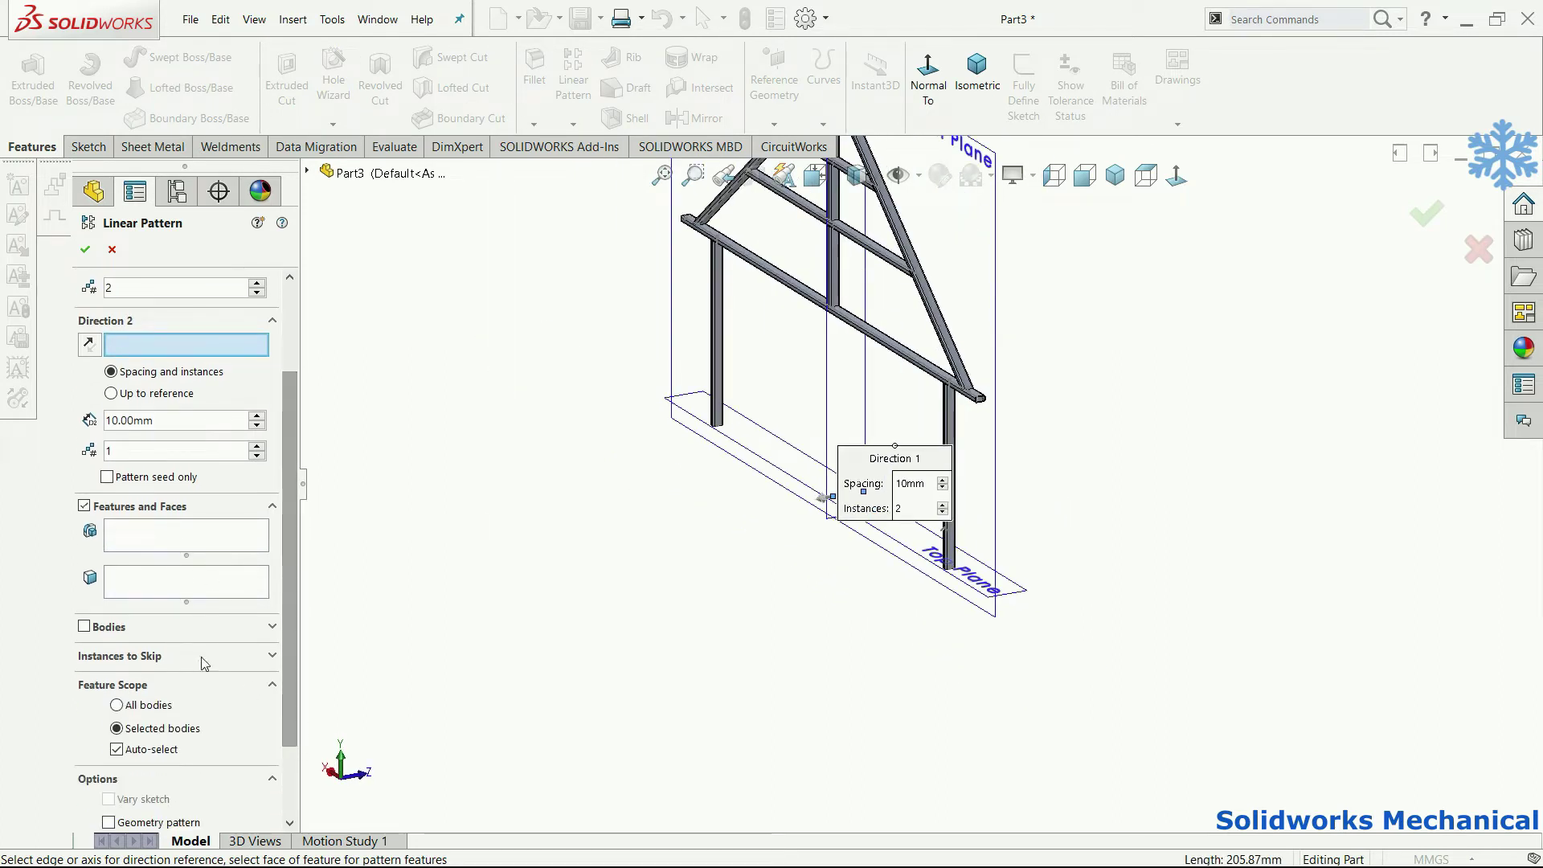
pyautogui.click(110, 632)
pyautogui.scroll(2, 885, 361)
pyautogui.scroll(-3, 925, 402)
pyautogui.scroll(-1, 980, 460)
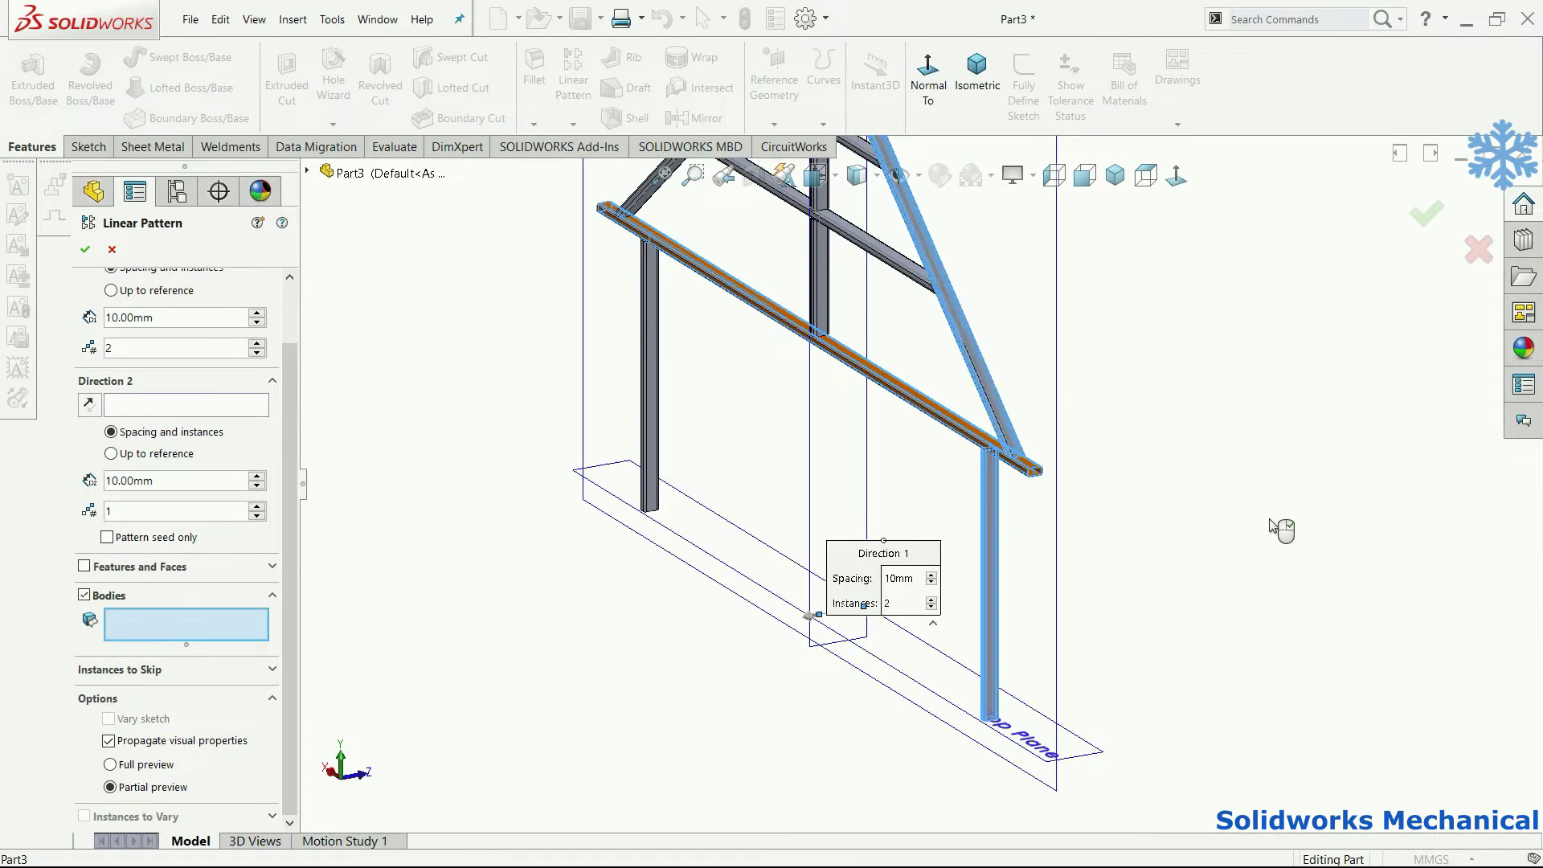
pyautogui.hotkey('ctrl', 'a')
pyautogui.hotkey('ctrl', '3')
pyautogui.hotkey('ctrl', '7')
pyautogui.scroll(3, 1190, 241)
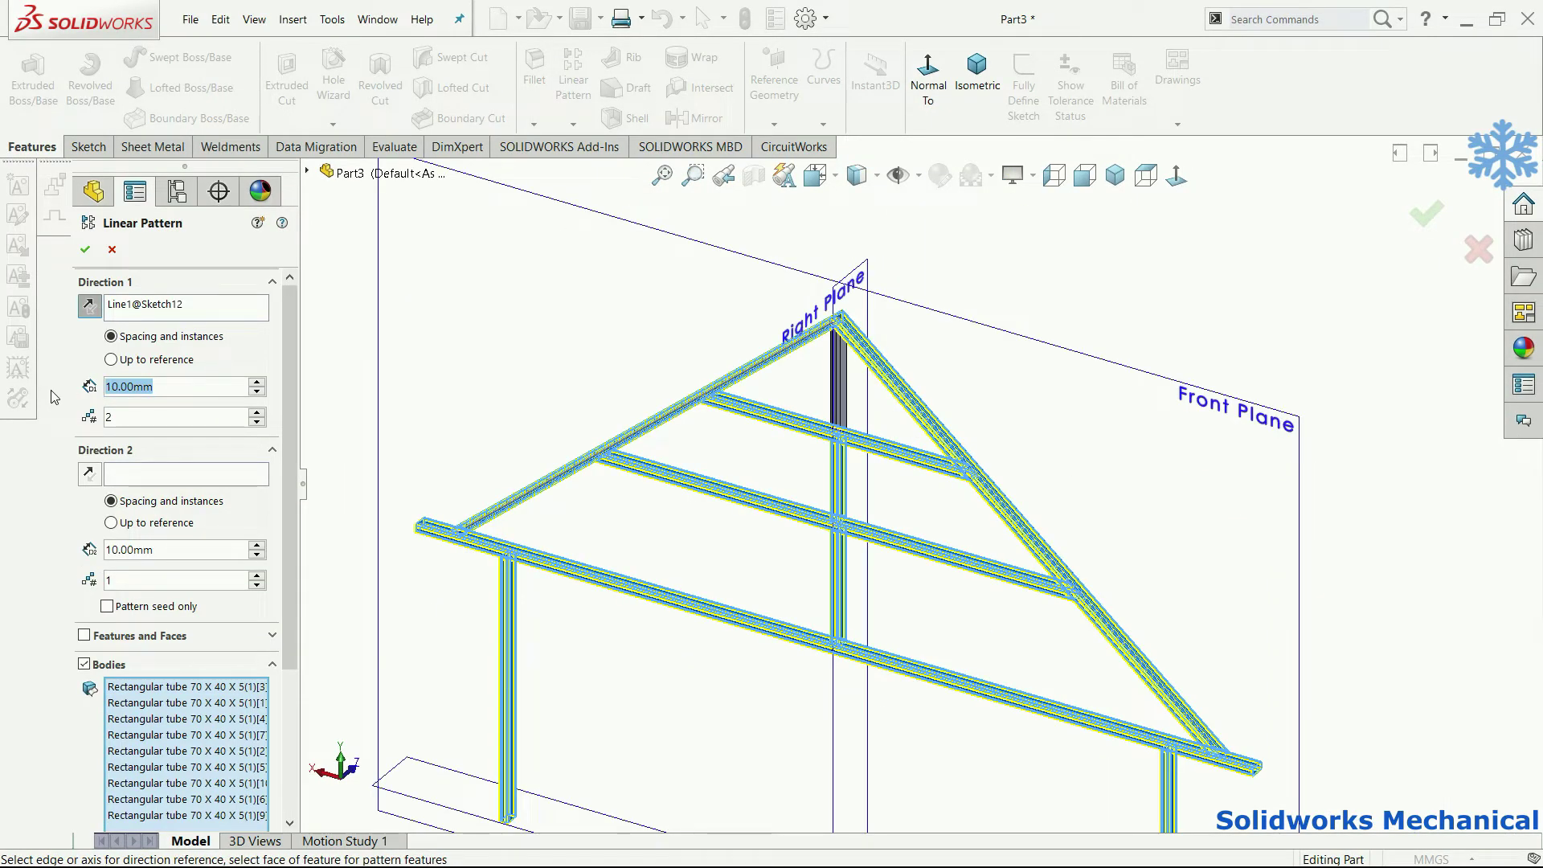
# Step: Set 3200 mm spacing with 2 instances and accept the linear pattern
pyautogui.write('3200')
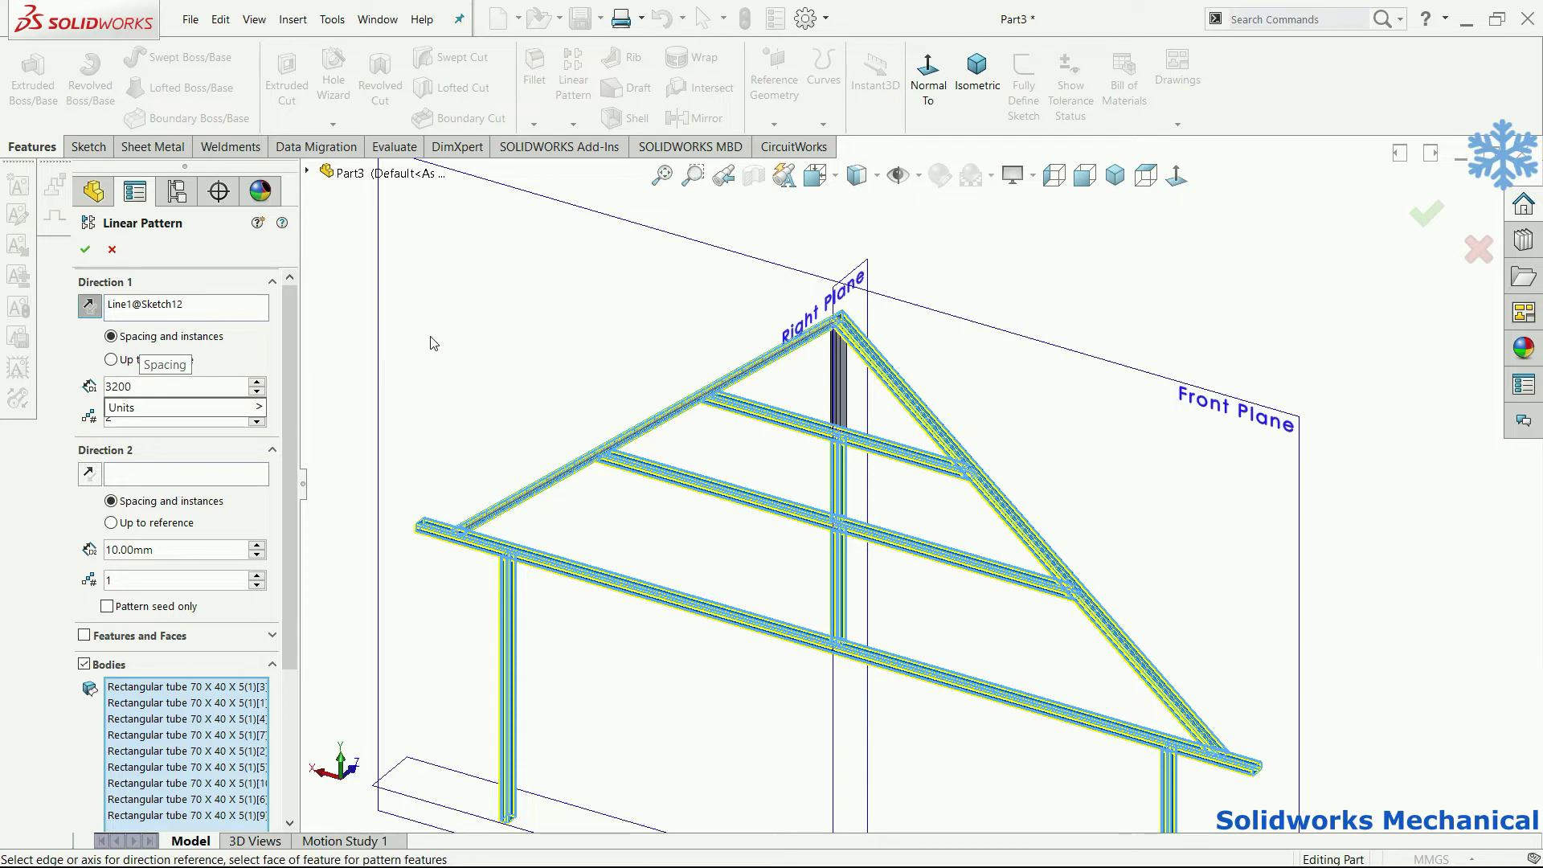
pyautogui.press('Return')
pyautogui.scroll(3, 441, 339)
pyautogui.moveTo(555, 397); pyautogui.dragTo(997, 341, button='middle')
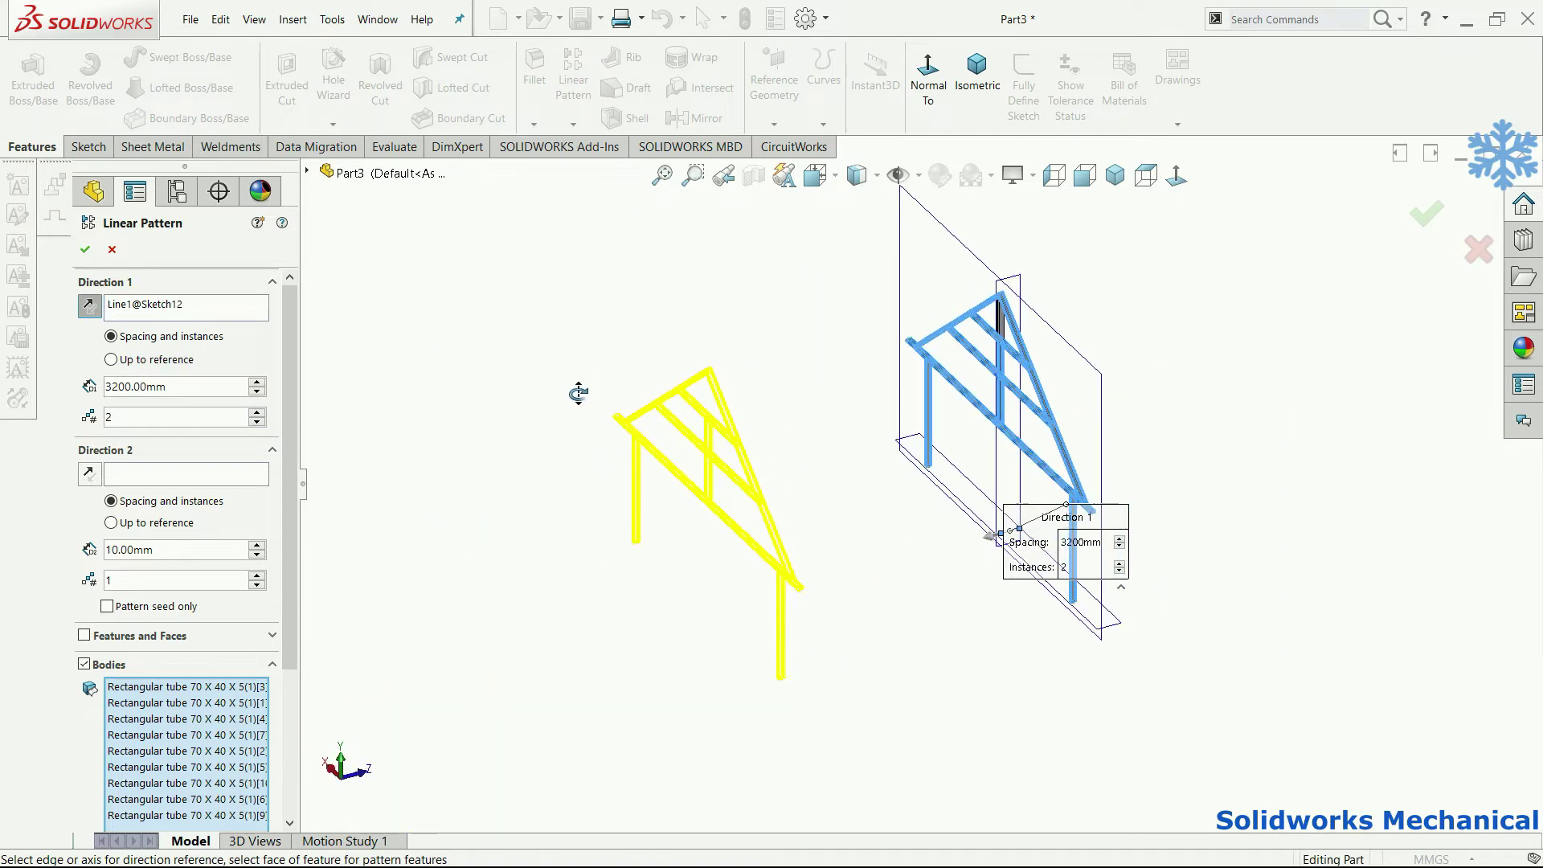
pyautogui.scroll(-2, 997, 341)
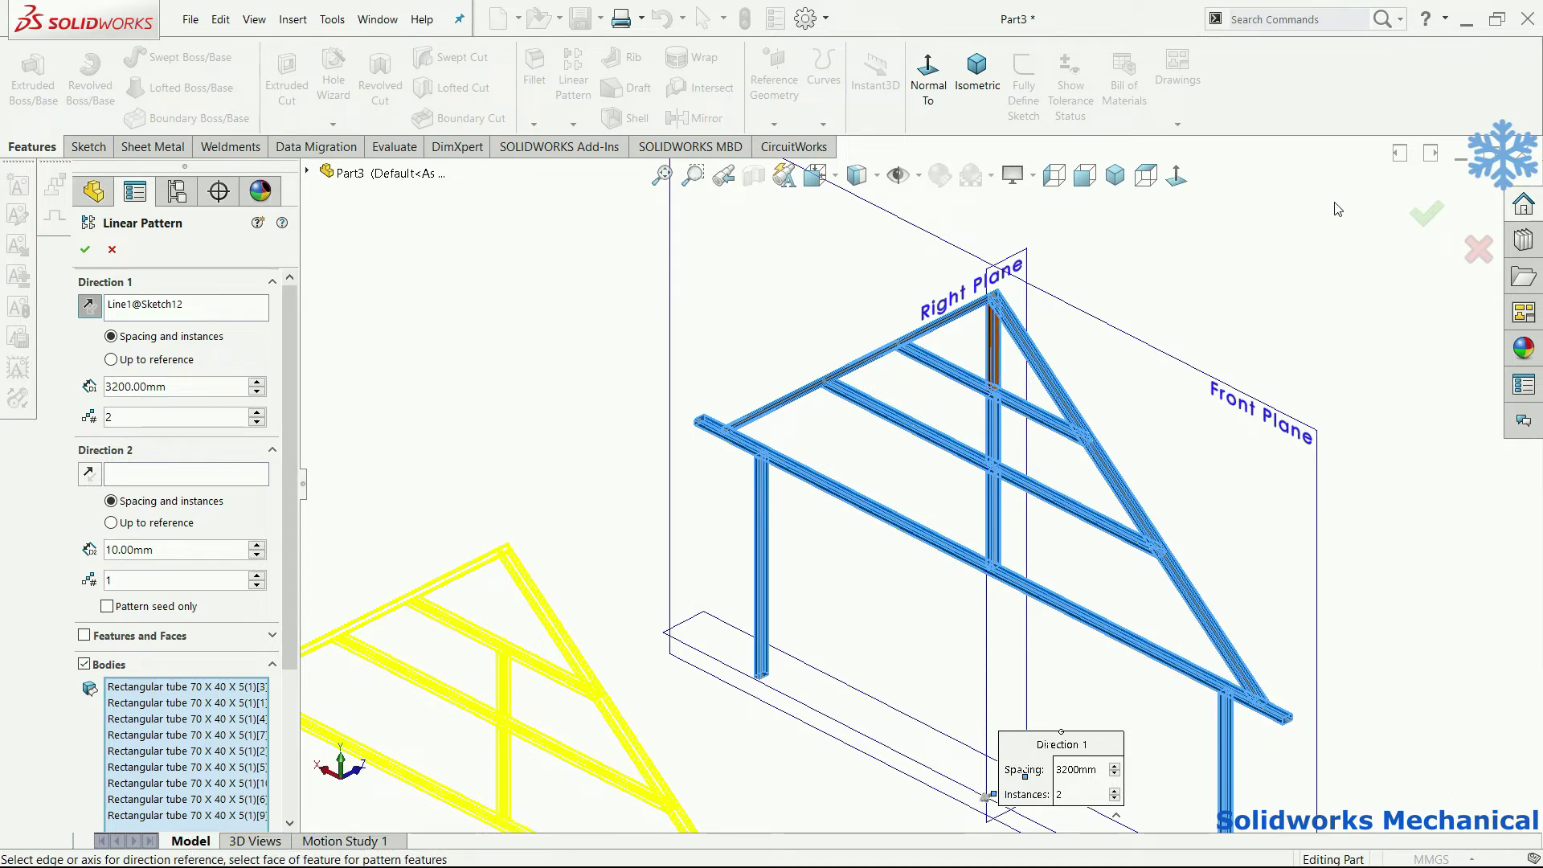
pyautogui.click(1431, 212)
pyautogui.hotkey('ctrl', '1')
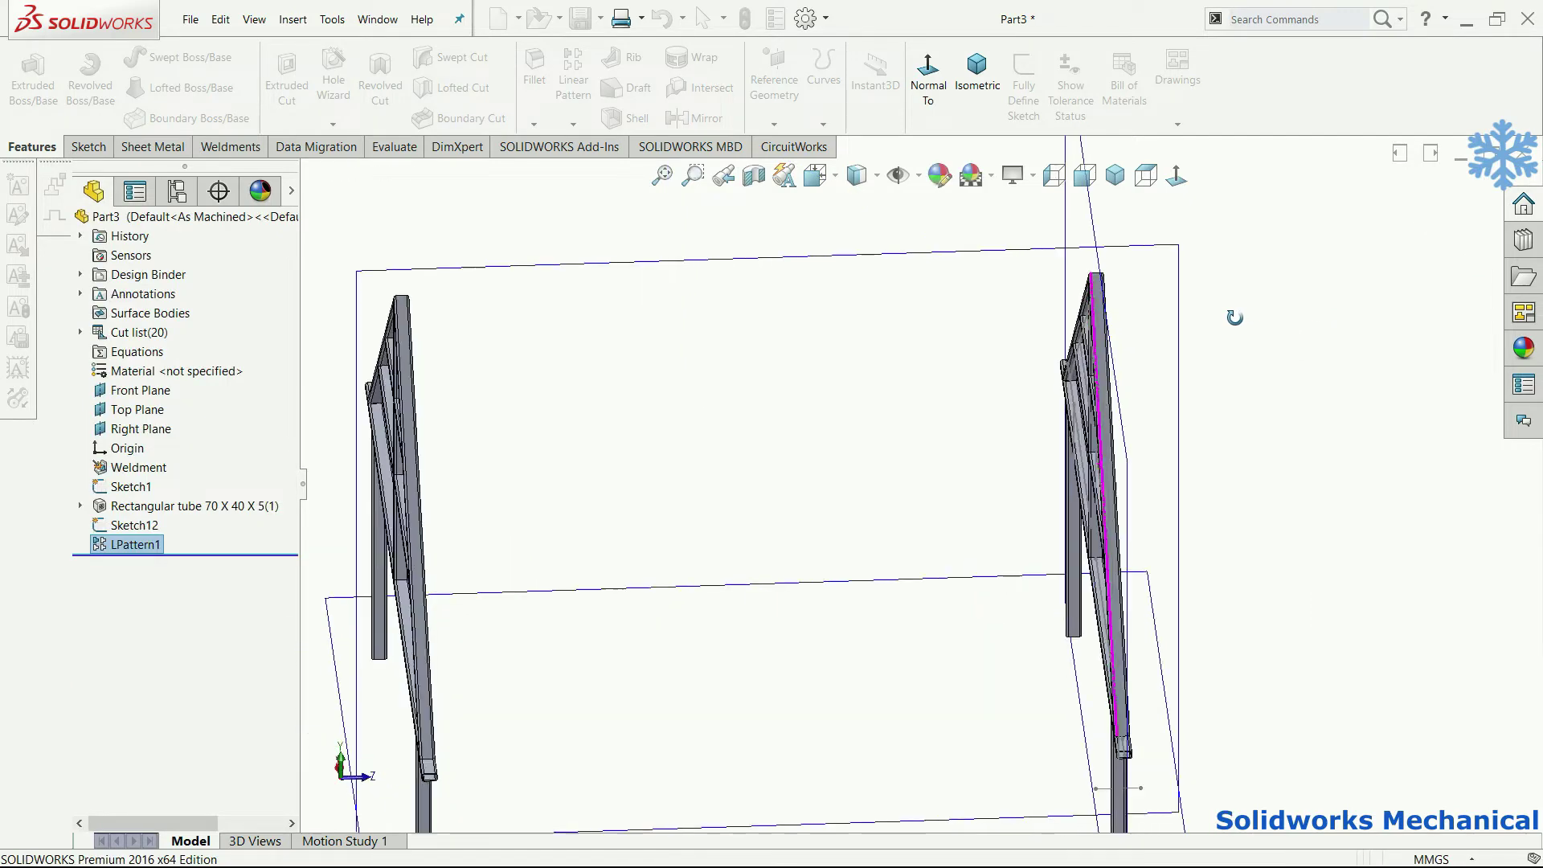
# Step: Start a new sketch on the Right Plane and view it face-on
pyautogui.hotkey('ctrl', '7')
pyautogui.click(1044, 416)
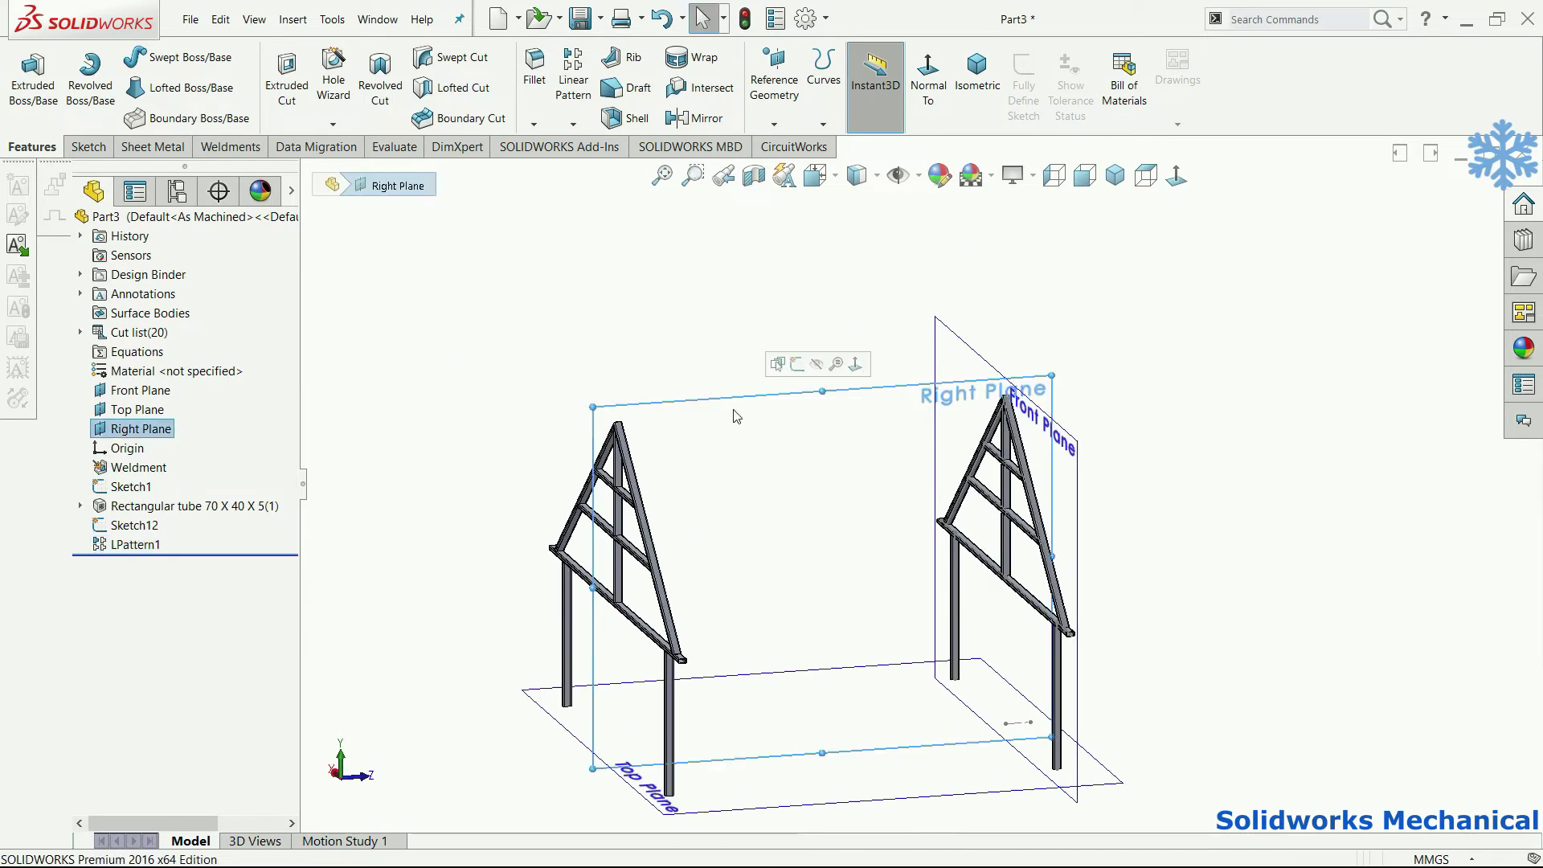
pyautogui.click(798, 365)
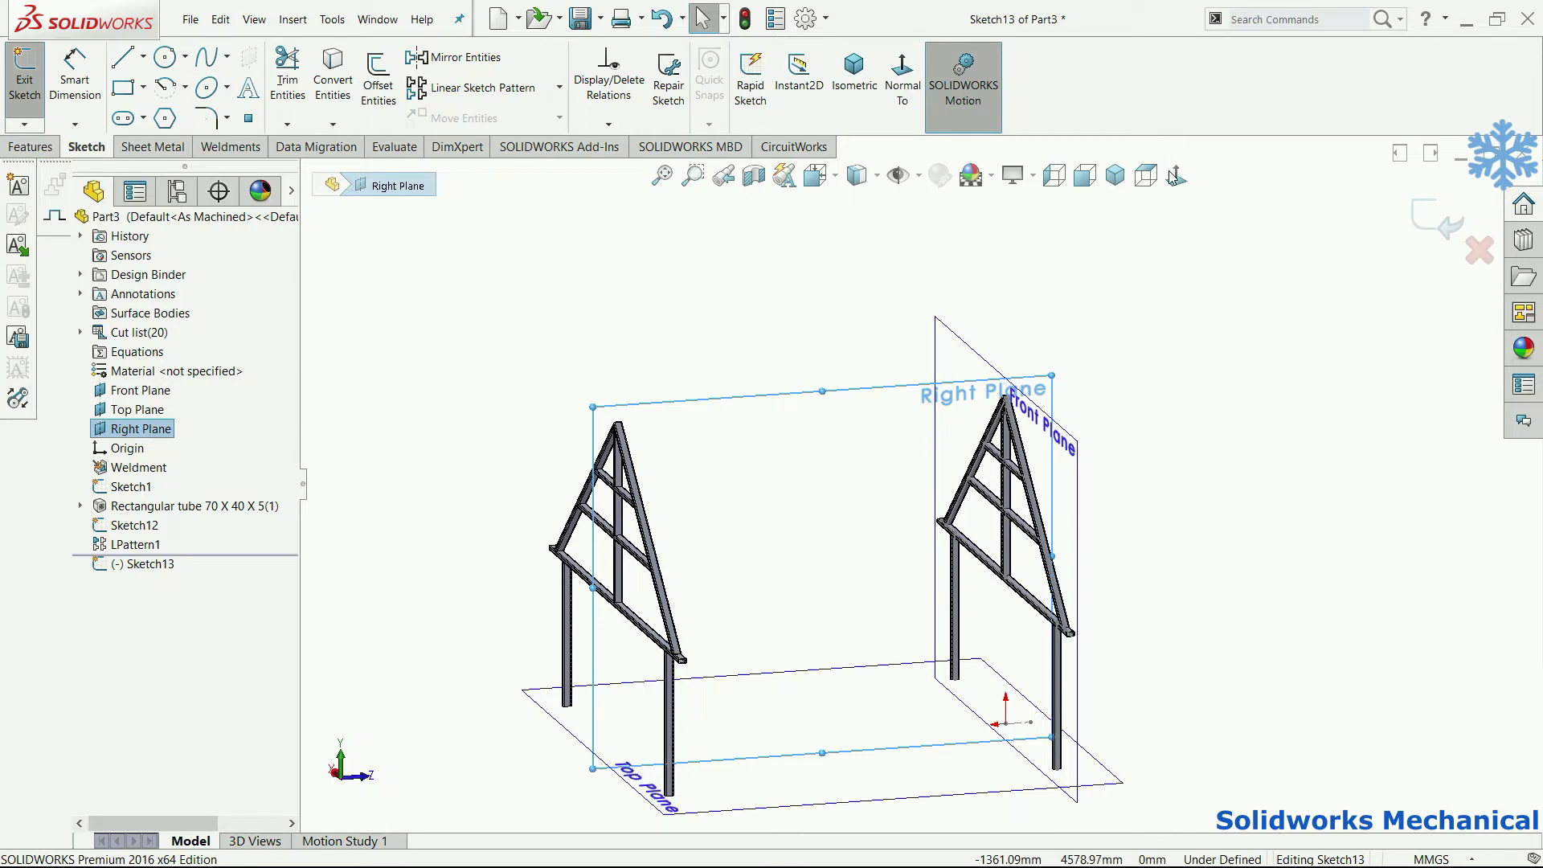
pyautogui.moveTo(1139, 286)
pyautogui.mouseDown(button='middle')
pyautogui.moveTo(837, 355)
pyautogui.moveTo(915, 372)
pyautogui.mouseUp(button='middle')
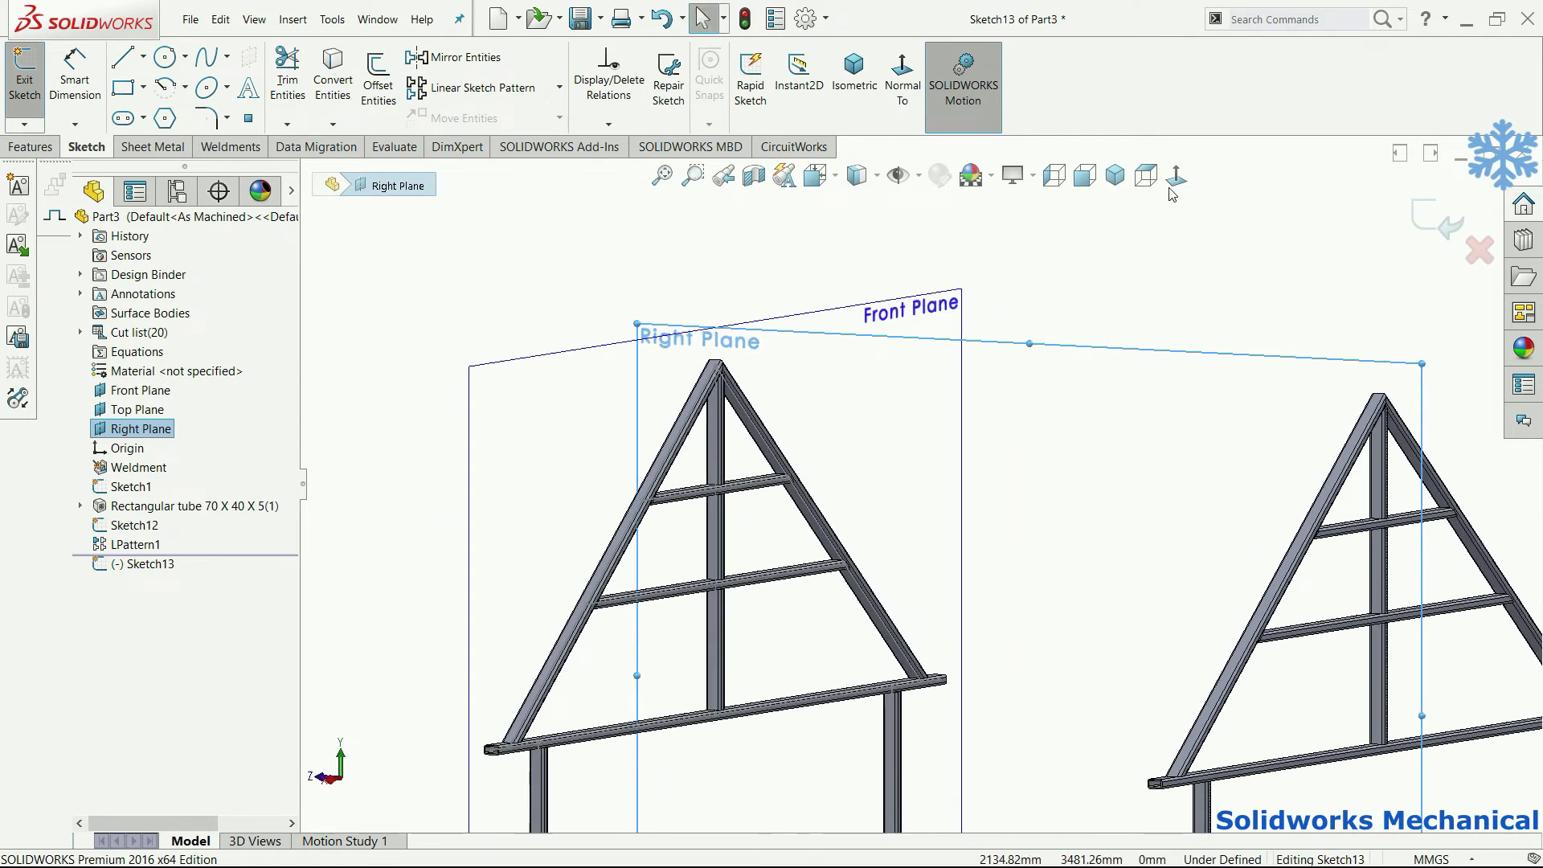
pyautogui.hotkey('ctrl', '8')
pyautogui.scroll(-3, 1135, 318)
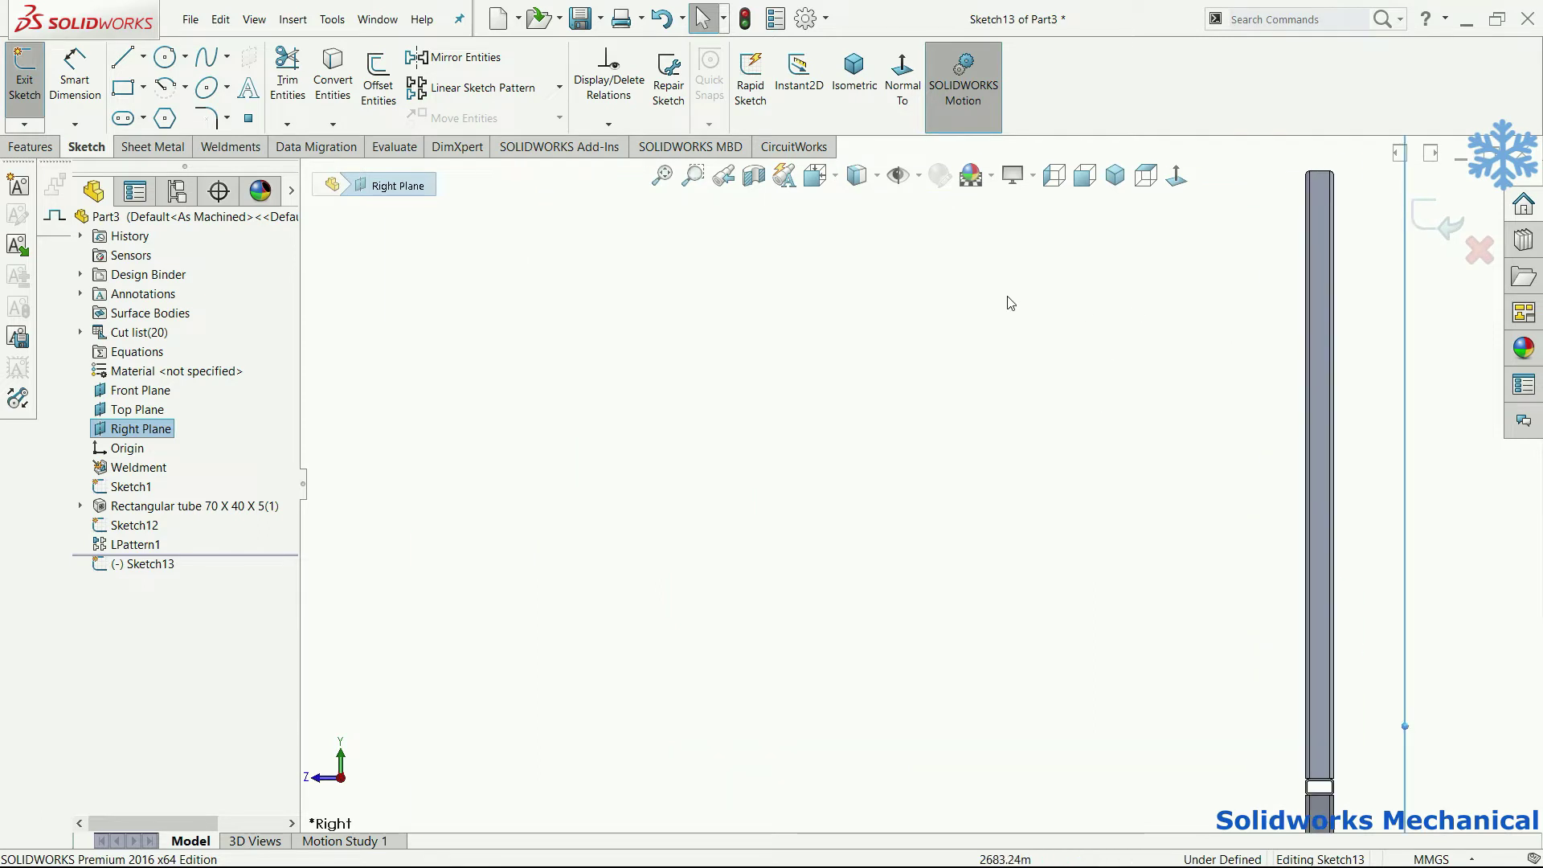
# Step: Draw the ridge line from the left gable's tube top to the right gable's tube top
pyautogui.click(123, 57)
pyautogui.scroll(3, 844, 358)
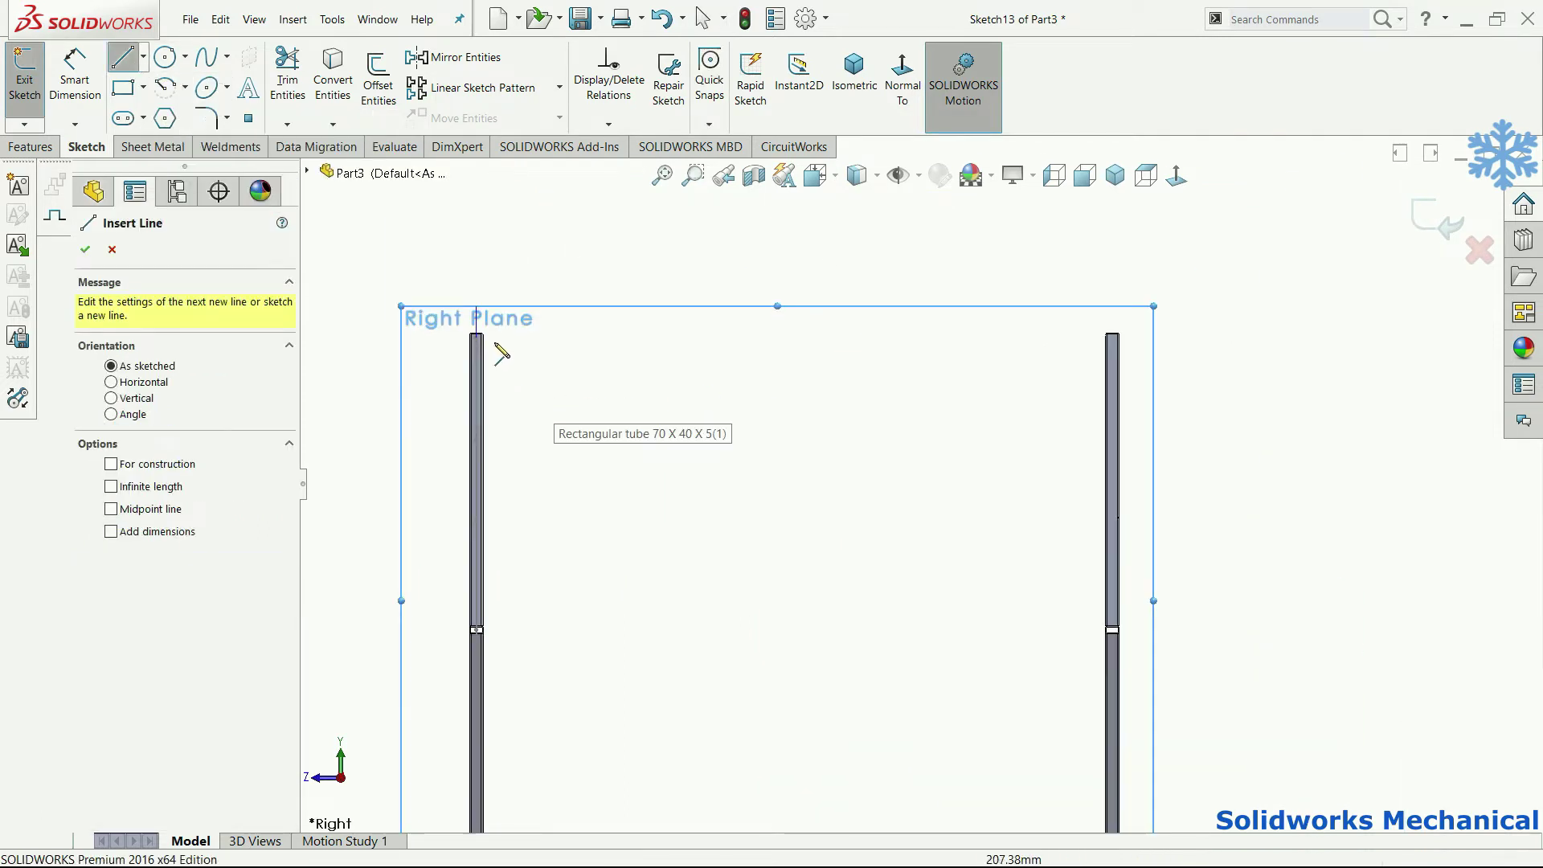
pyautogui.scroll(-2, 477, 325)
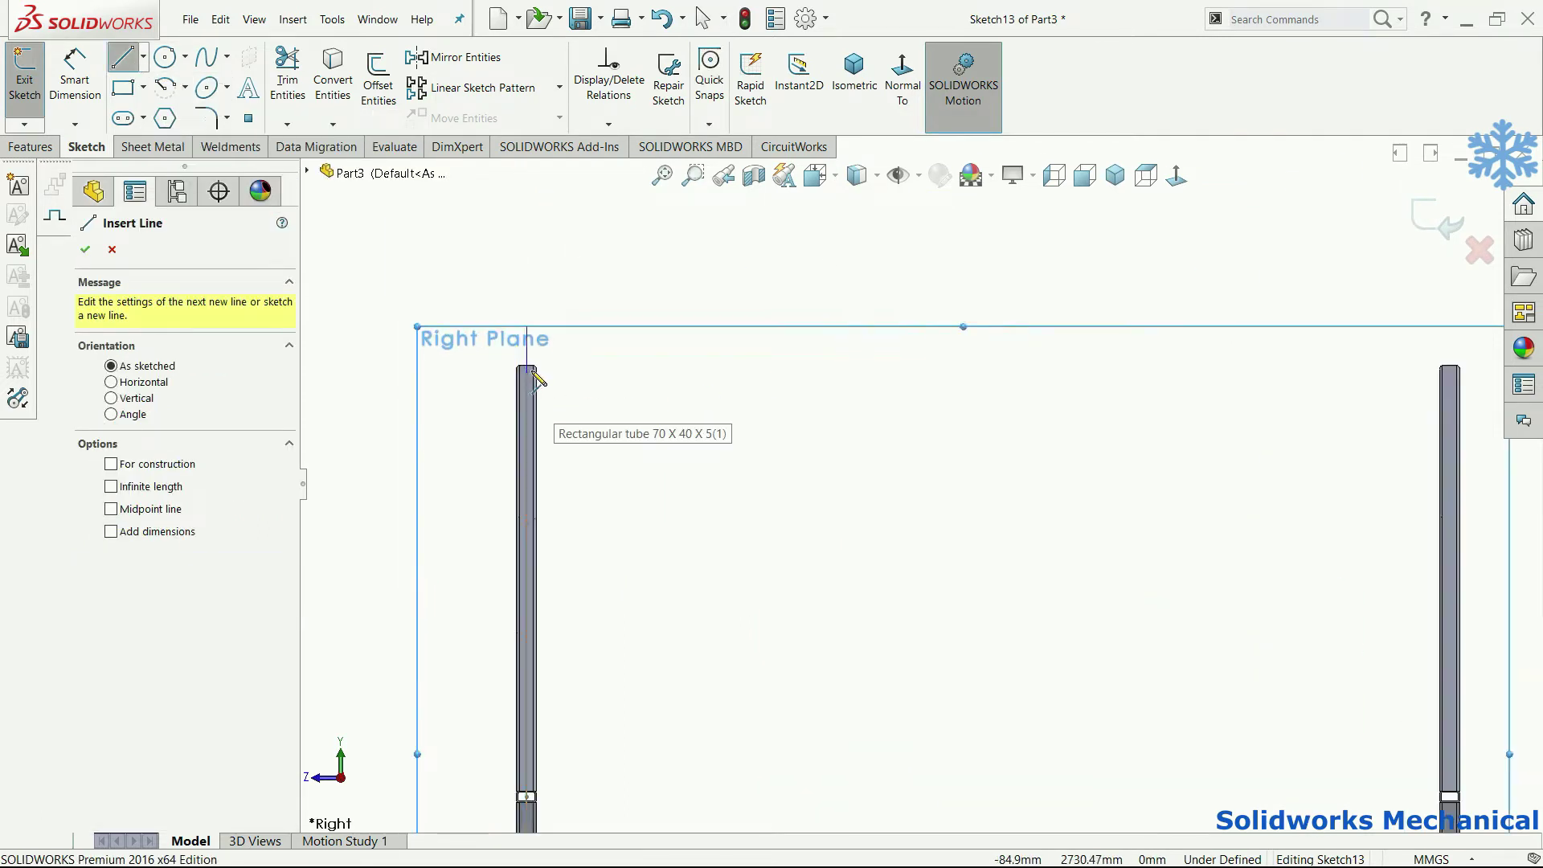
pyautogui.click(557, 381)
pyautogui.scroll(3, 884, 474)
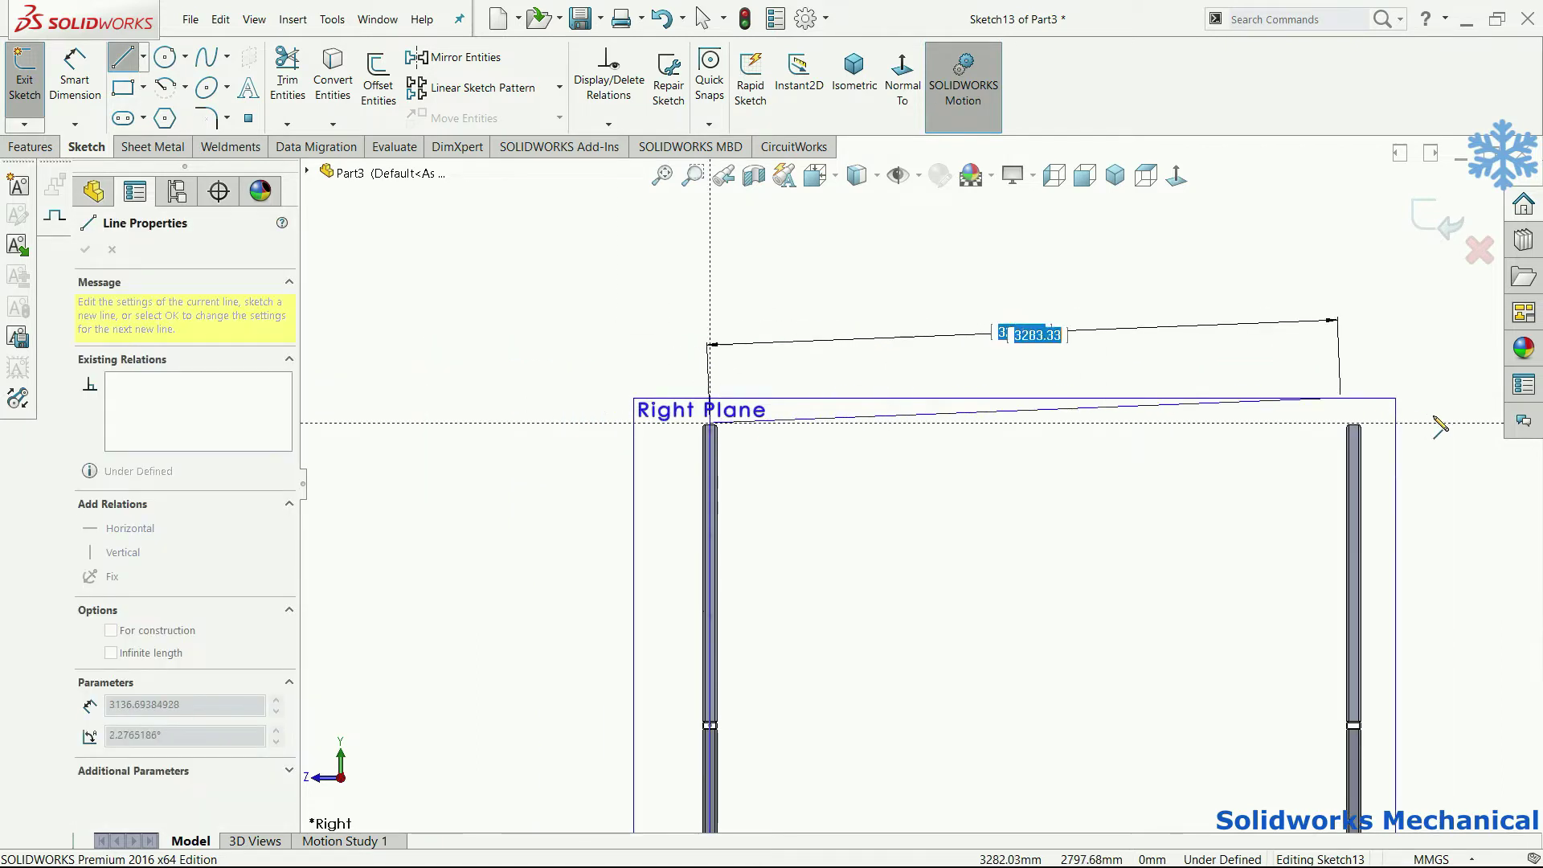
pyautogui.click(1361, 430)
pyautogui.scroll(-1, 1144, 448)
pyautogui.scroll(-2, 1145, 462)
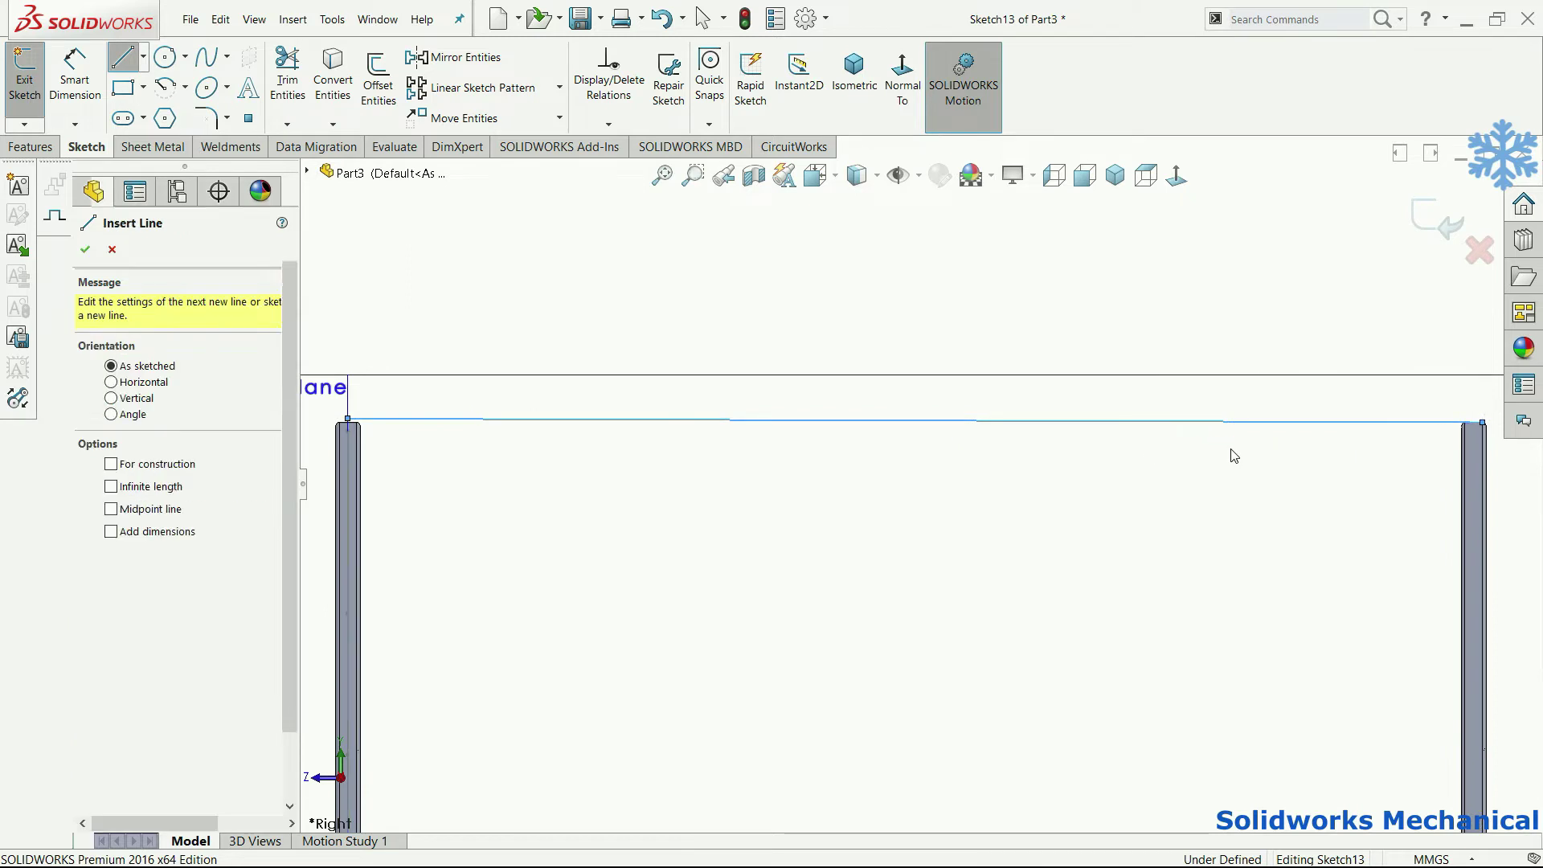
pyautogui.press('Escape')
# Step: Make the ridge line horizontal and snap both endpoints onto the tube tops
pyautogui.click(493, 422)
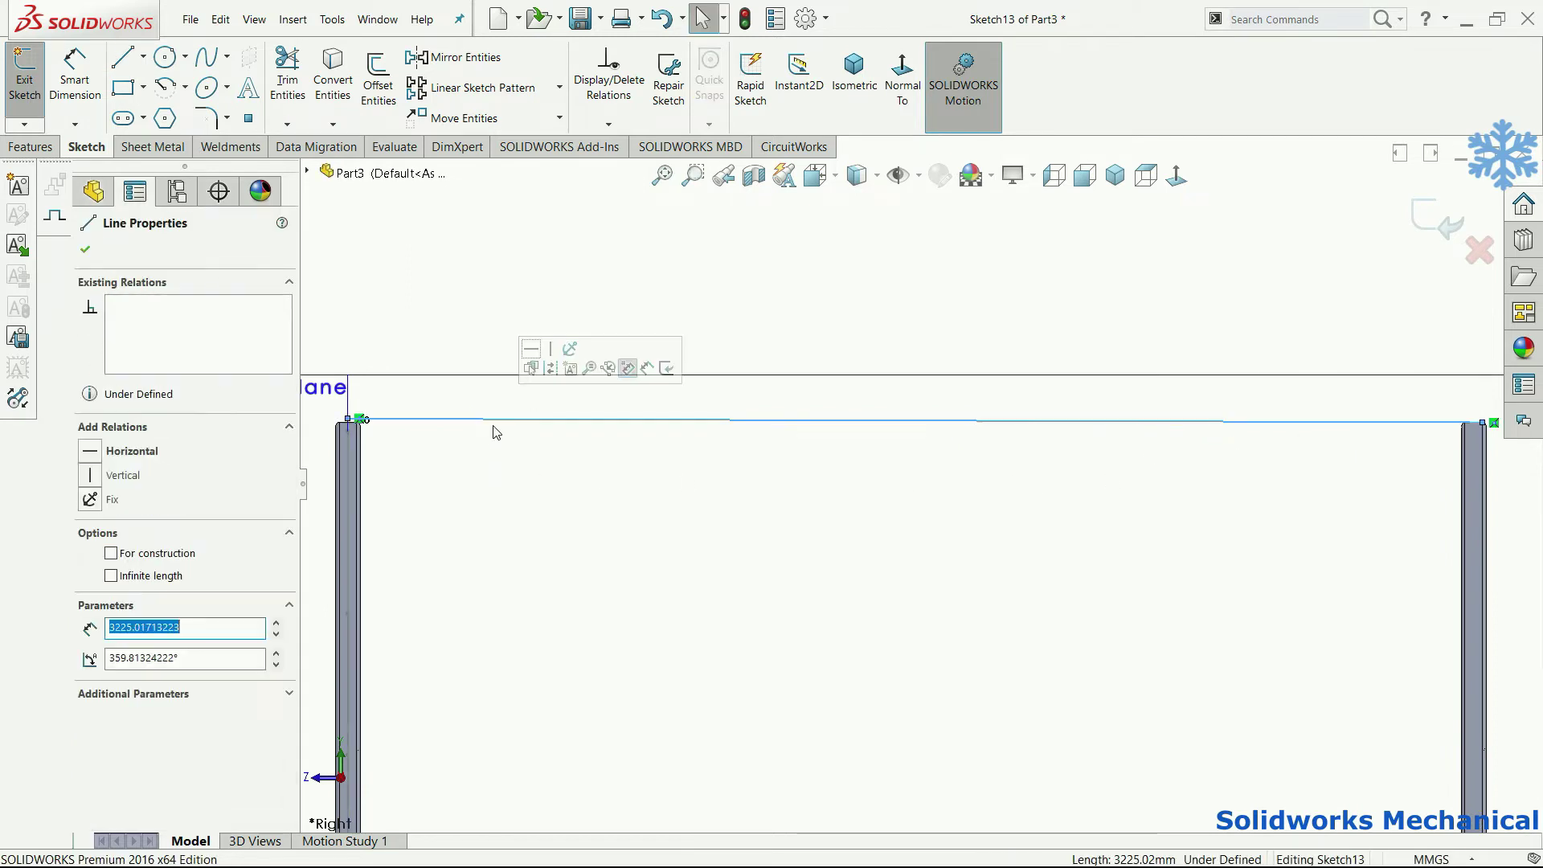
pyautogui.click(127, 447)
pyautogui.click(492, 454)
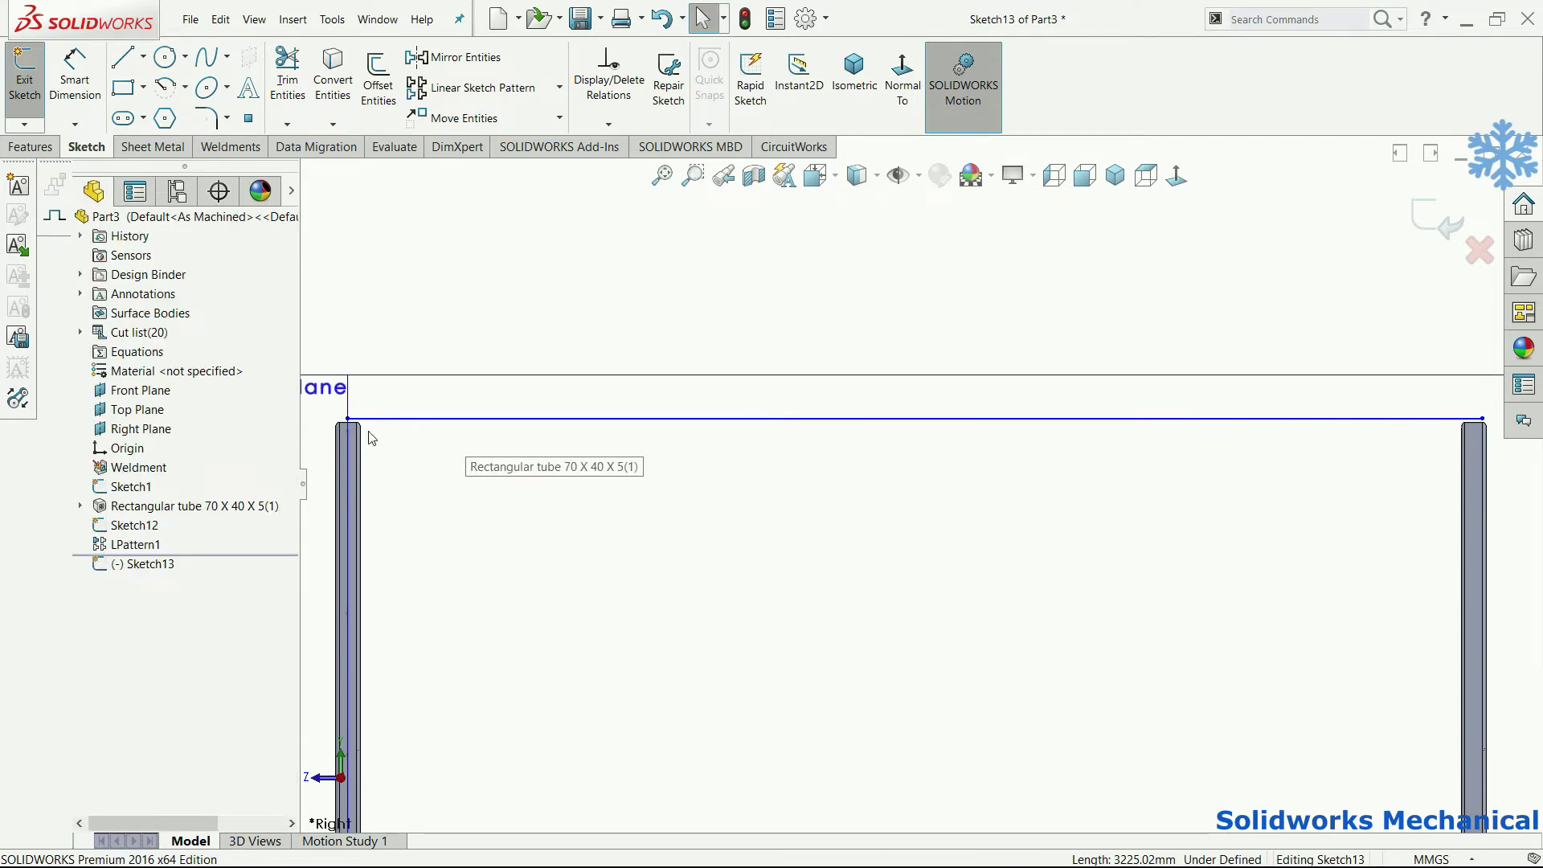
pyautogui.scroll(-2, 517, 415)
pyautogui.moveTo(494, 424); pyautogui.dragTo(493, 429)
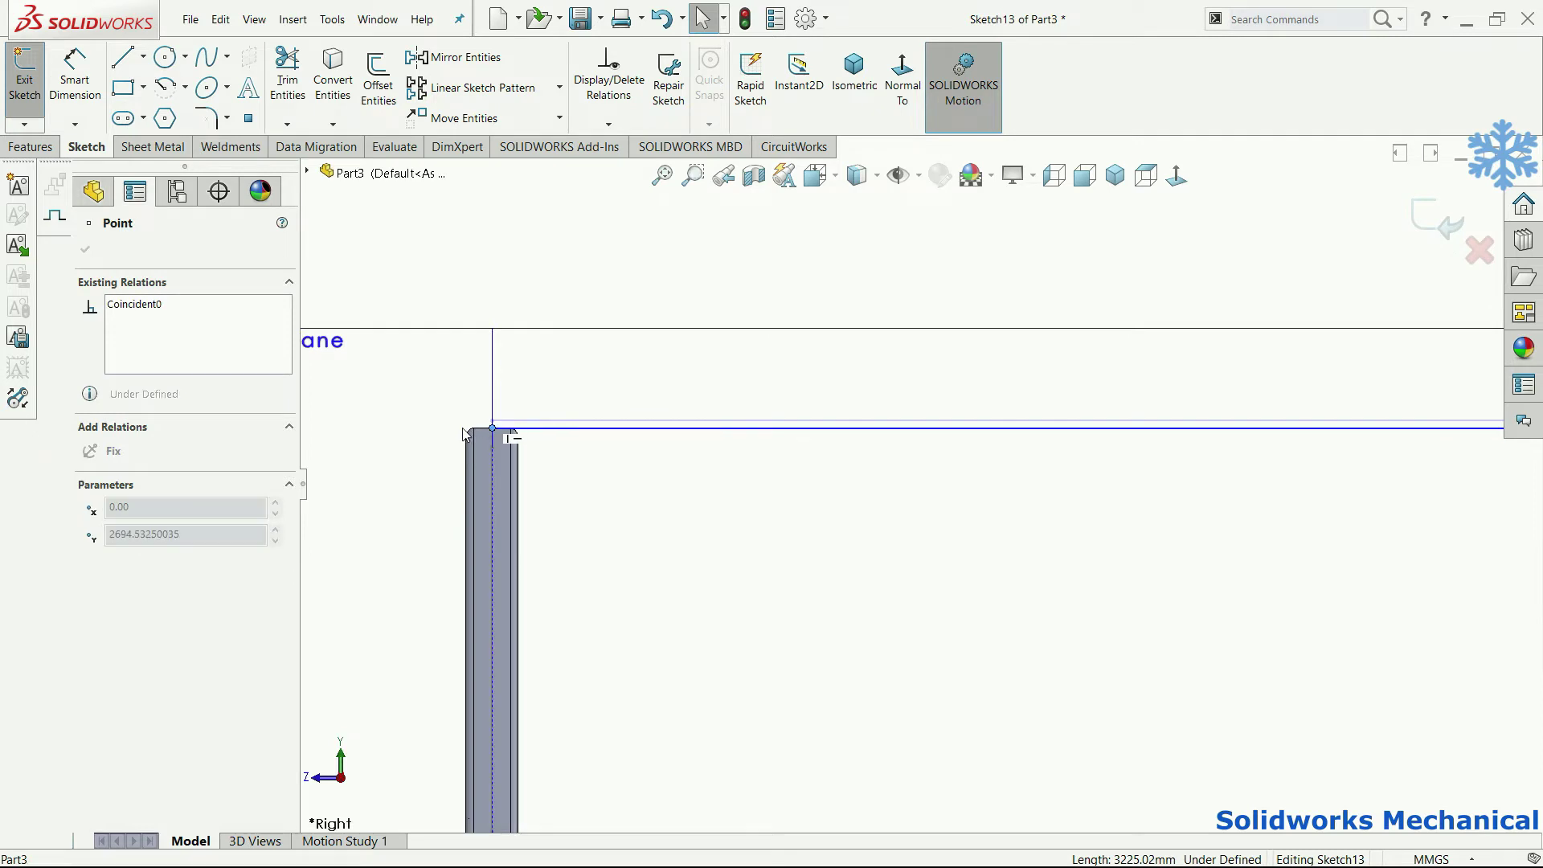
pyautogui.click(615, 474)
pyautogui.scroll(2, 820, 468)
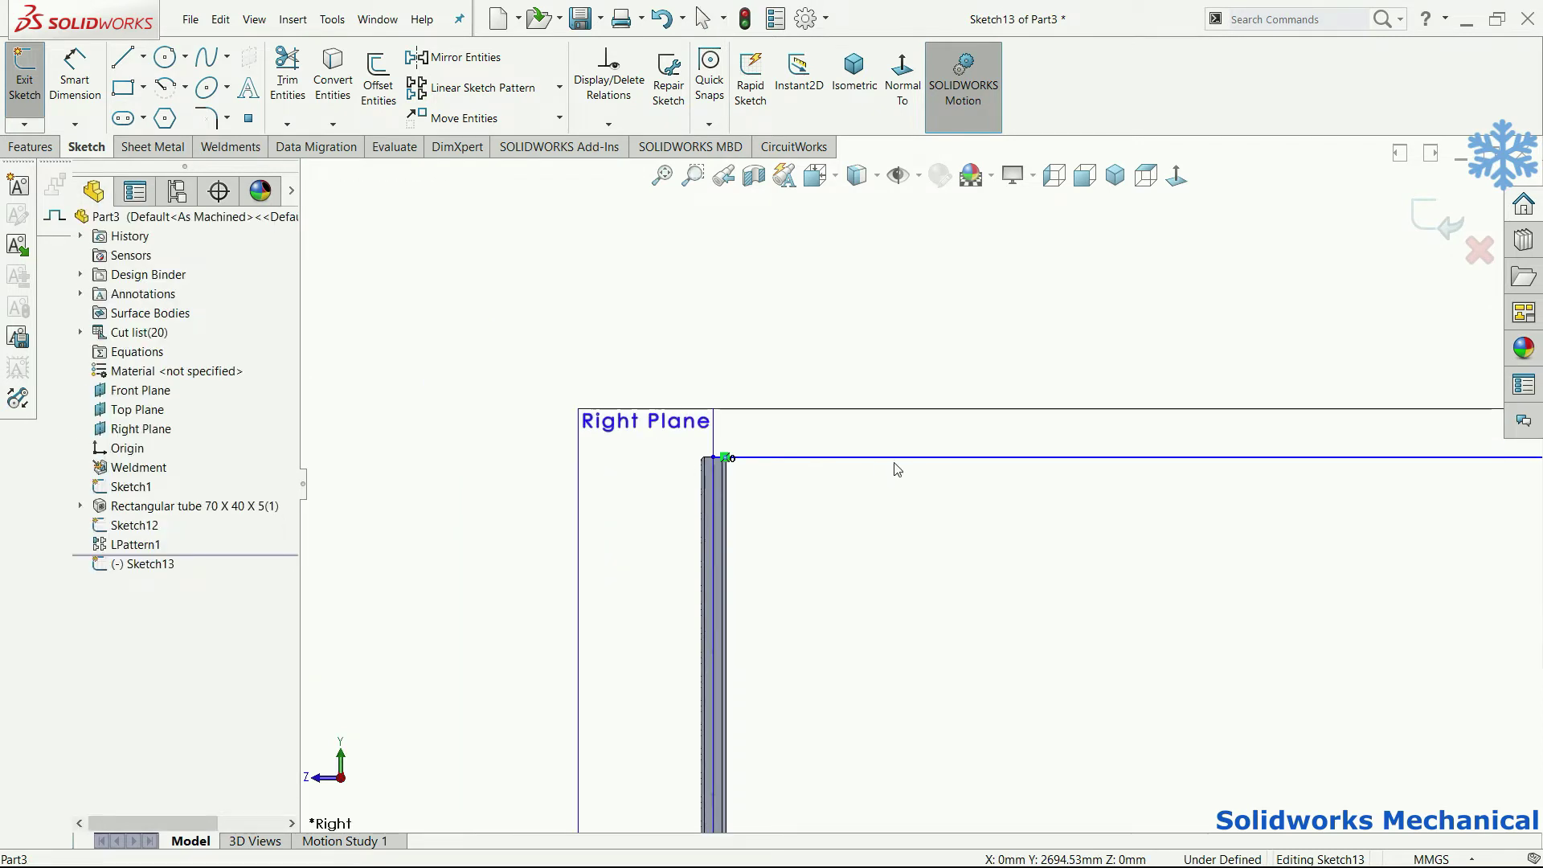
pyautogui.scroll(3, 899, 466)
pyautogui.scroll(-3, 1204, 265)
pyautogui.scroll(-3, 1203, 265)
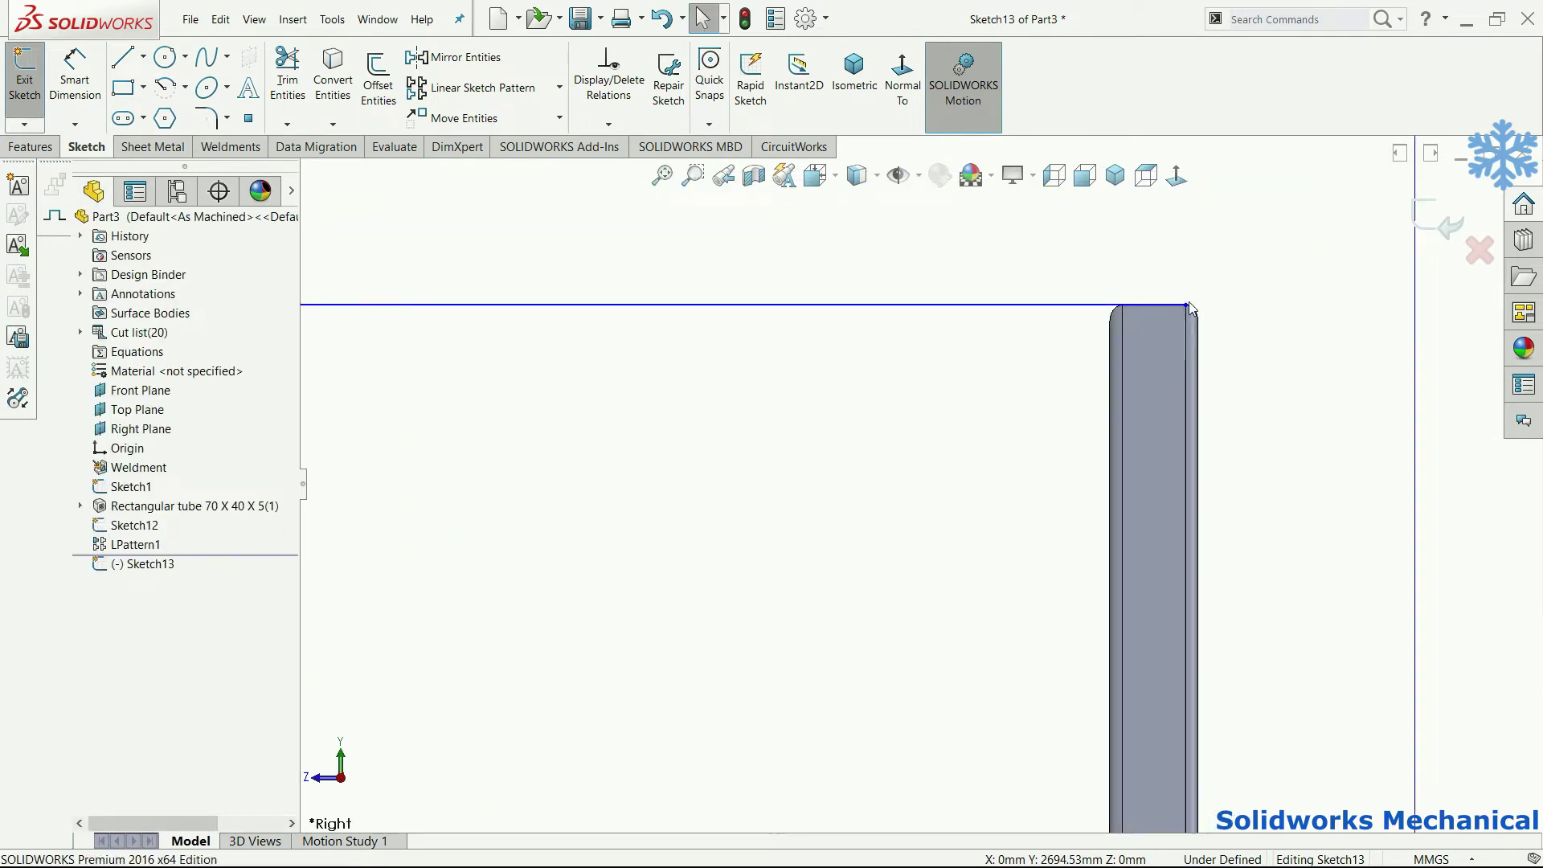
pyautogui.moveTo(1189, 301); pyautogui.dragTo(1204, 317)
# Step: Try a dimension on the tube edge, cancel it, and orbit to check both trusses
pyautogui.scroll(1, 1161, 306)
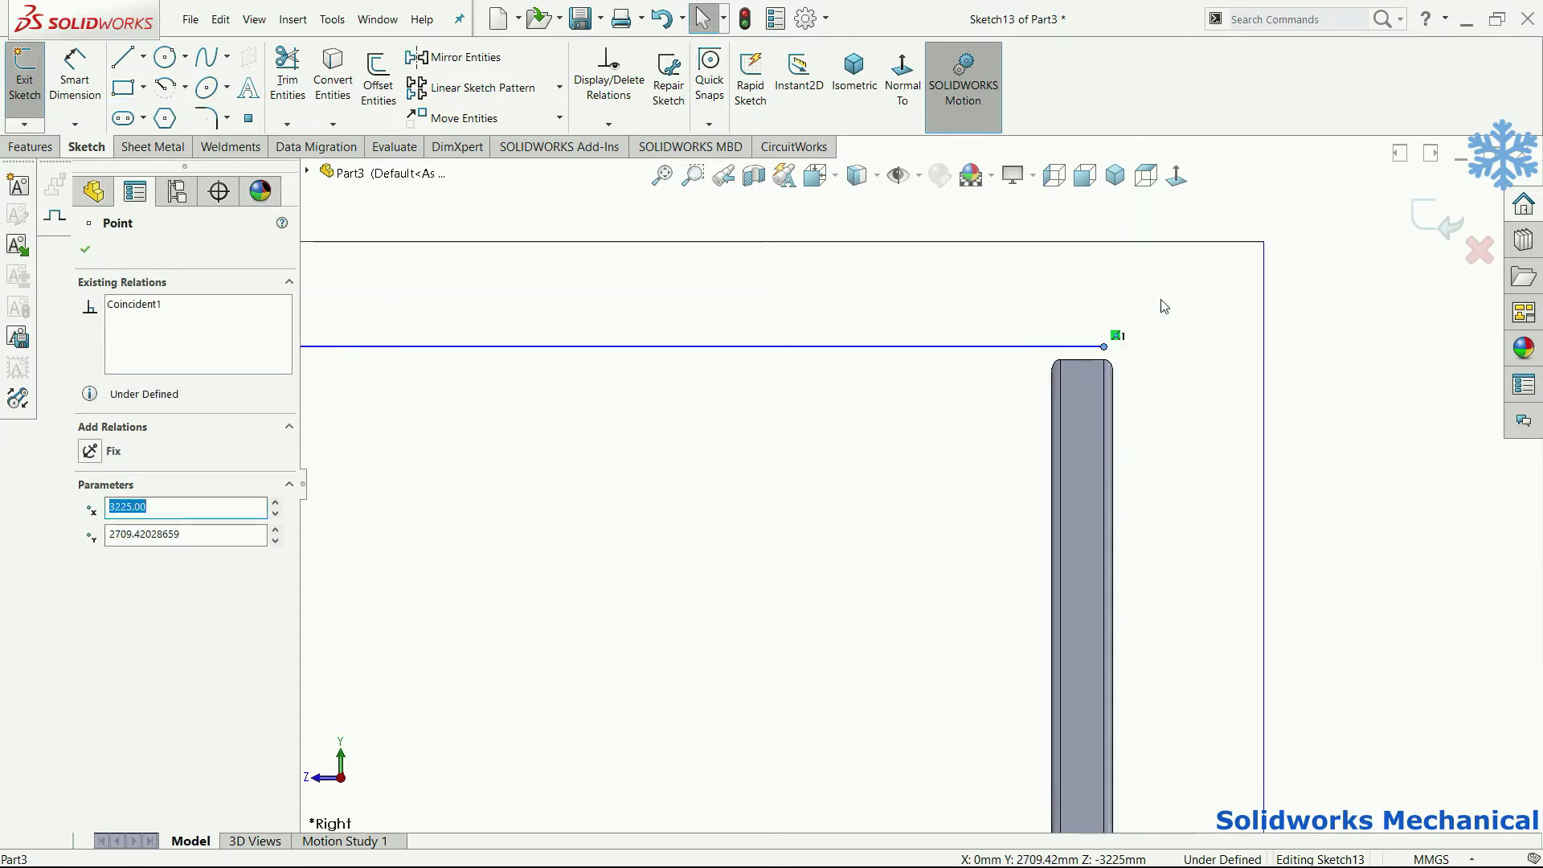
pyautogui.press('d')
pyautogui.scroll(-2, 1045, 398)
pyautogui.click(981, 427)
pyautogui.press('Escape')
pyautogui.scroll(3, 1009, 414)
pyautogui.scroll(2, 1126, 354)
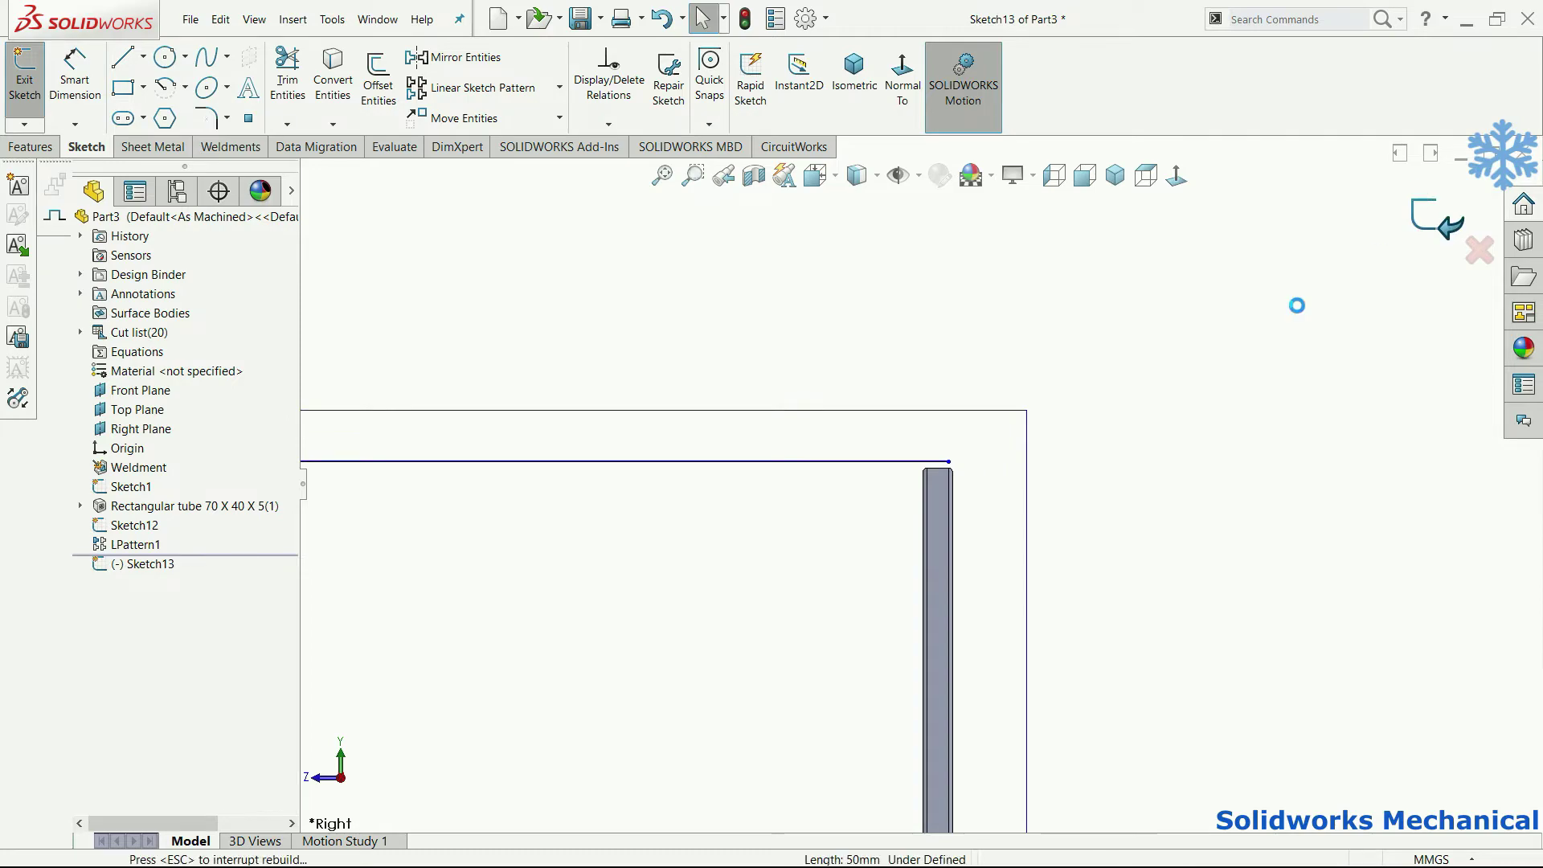
pyautogui.moveTo(1045, 547); pyautogui.dragTo(836, 499, button='middle')
# Step: Start a Weldments structural member along the Line1@Sketch13 ridge line
pyautogui.click(291, 19)
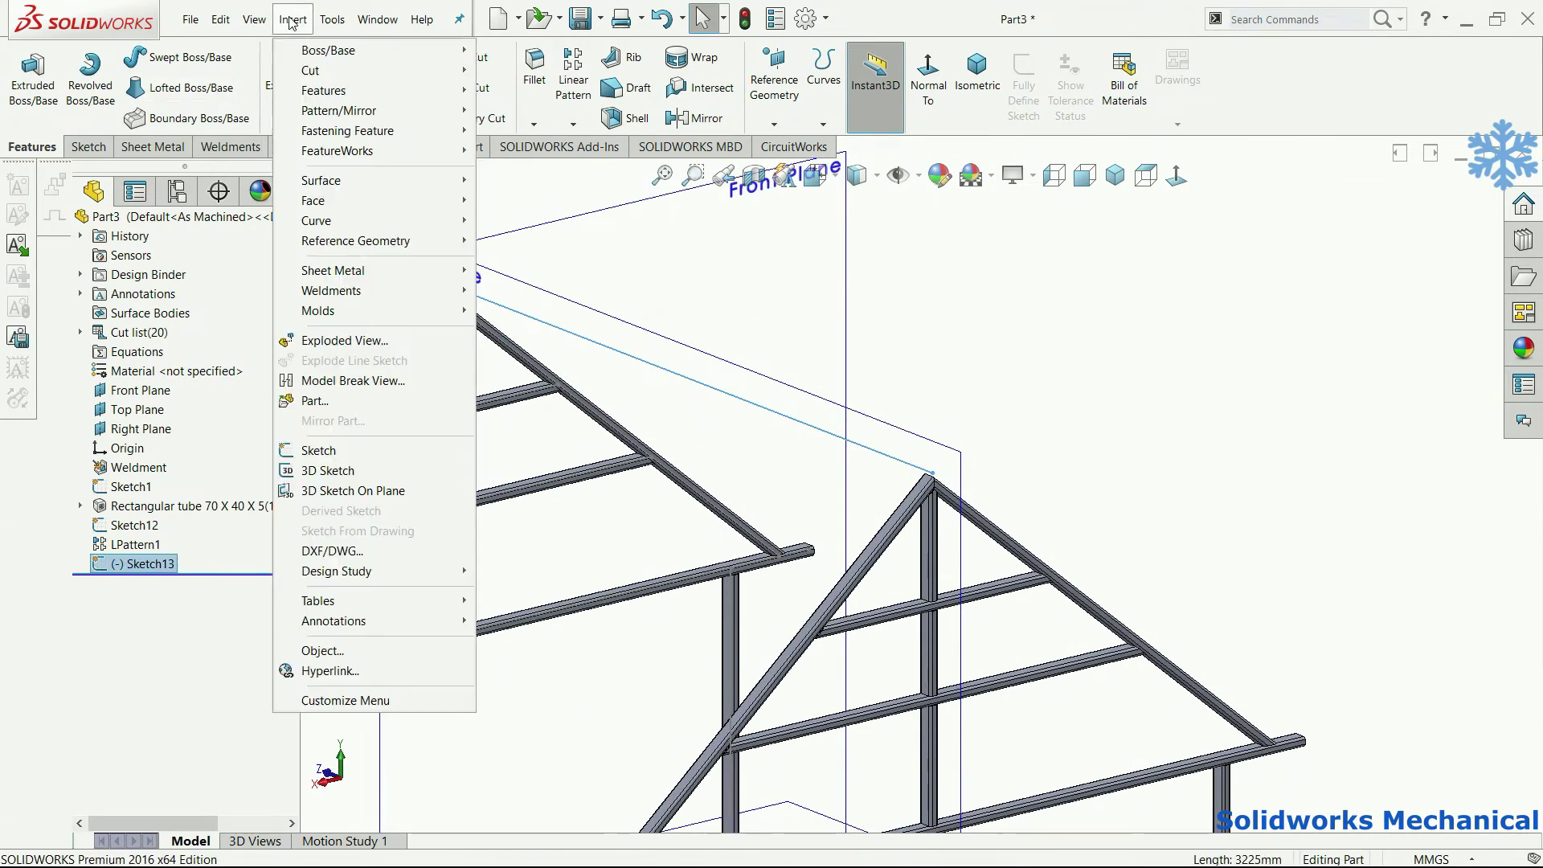
pyautogui.moveTo(332, 291)
pyautogui.click(603, 322)
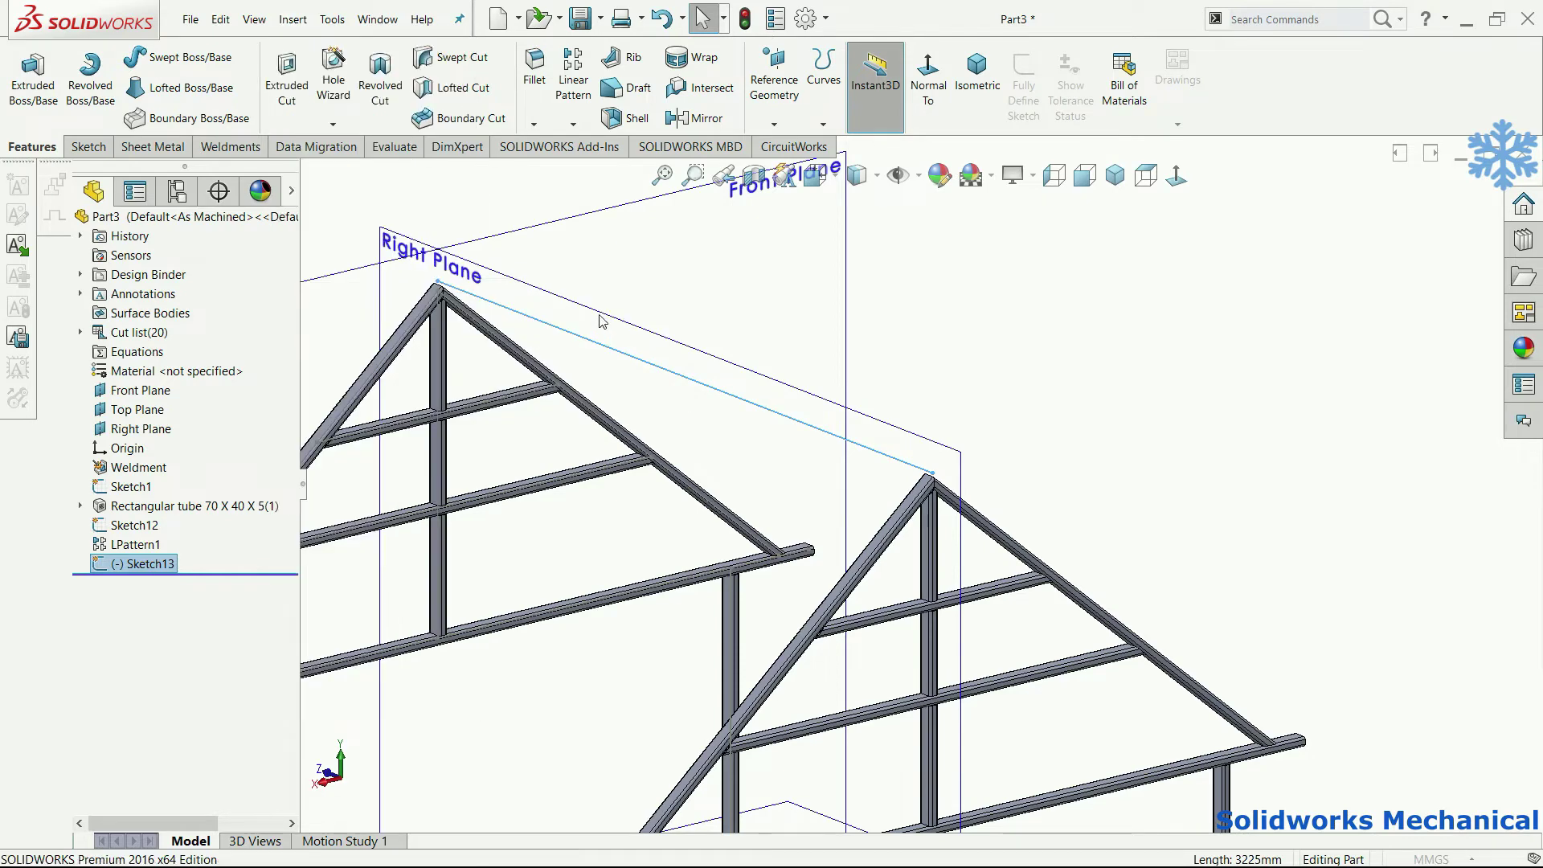
pyautogui.press('Escape')
pyautogui.click(292, 19)
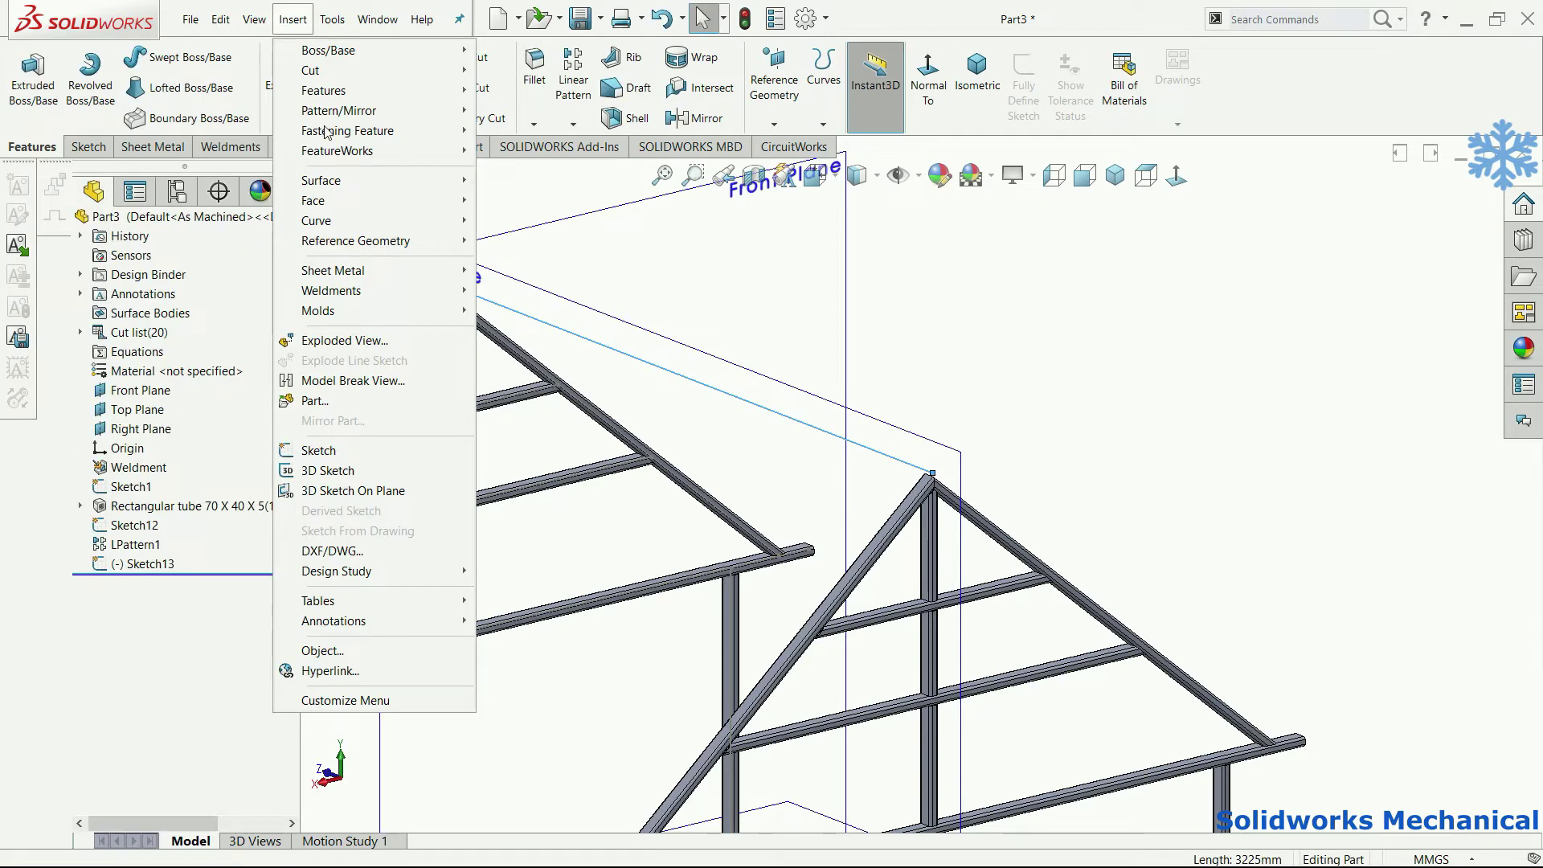
pyautogui.click(552, 306)
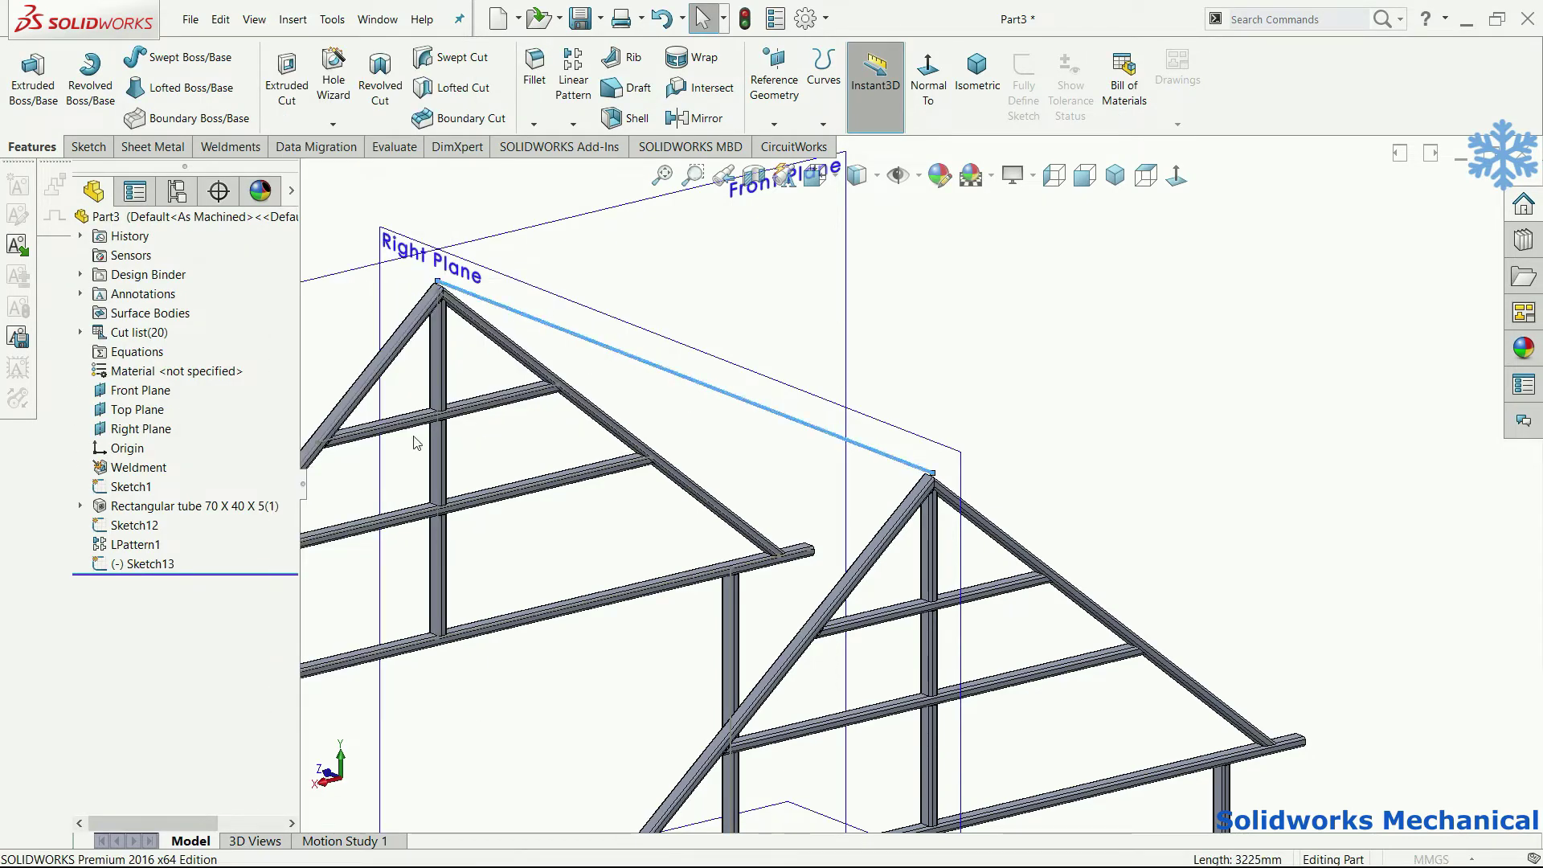
pyautogui.click(196, 457)
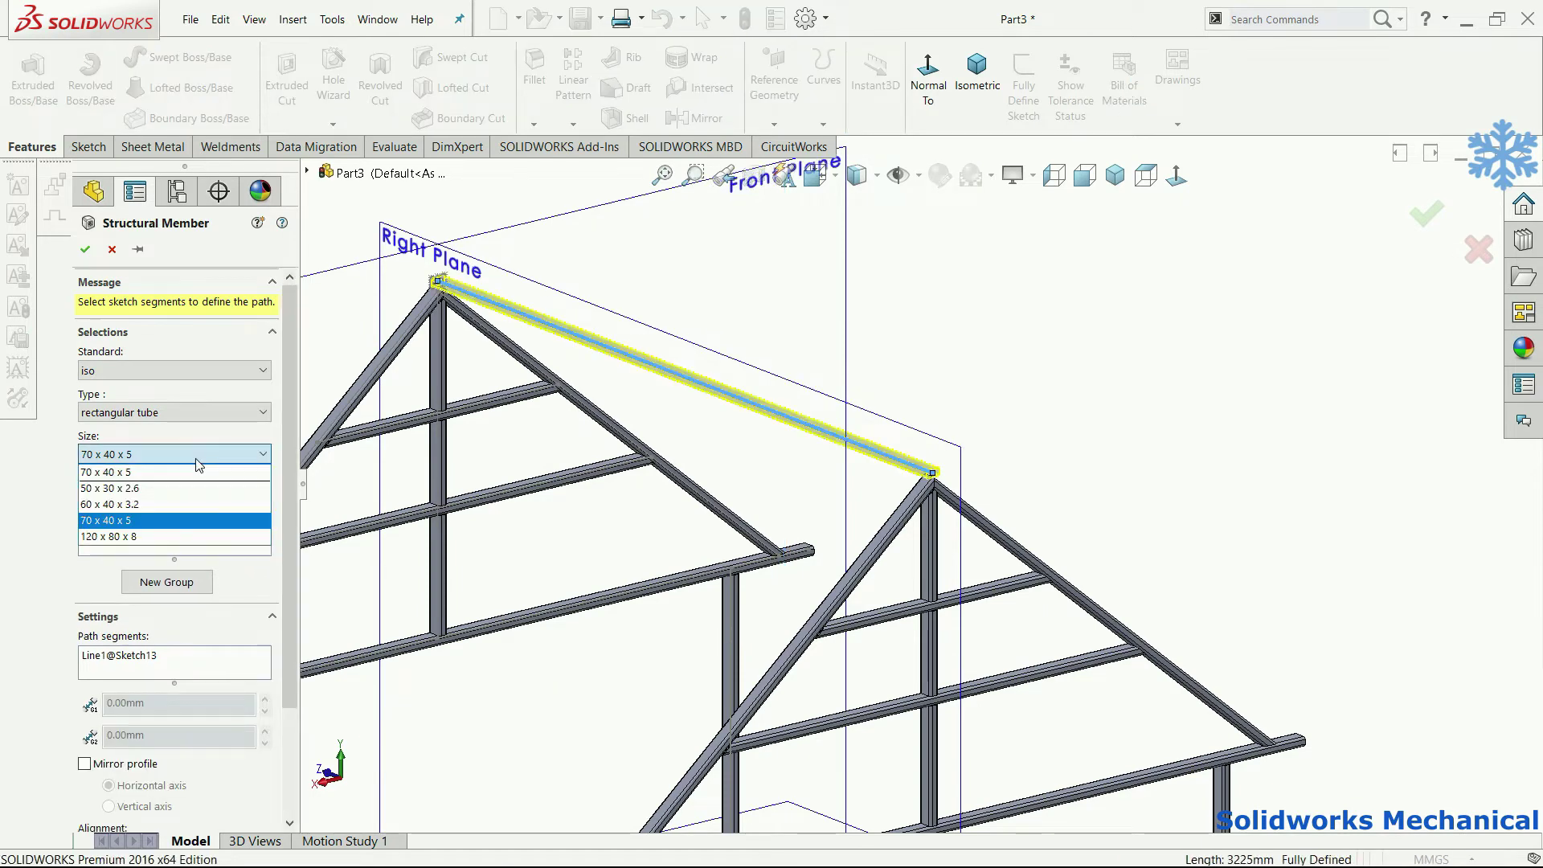
pyautogui.scroll(5, 859, 481)
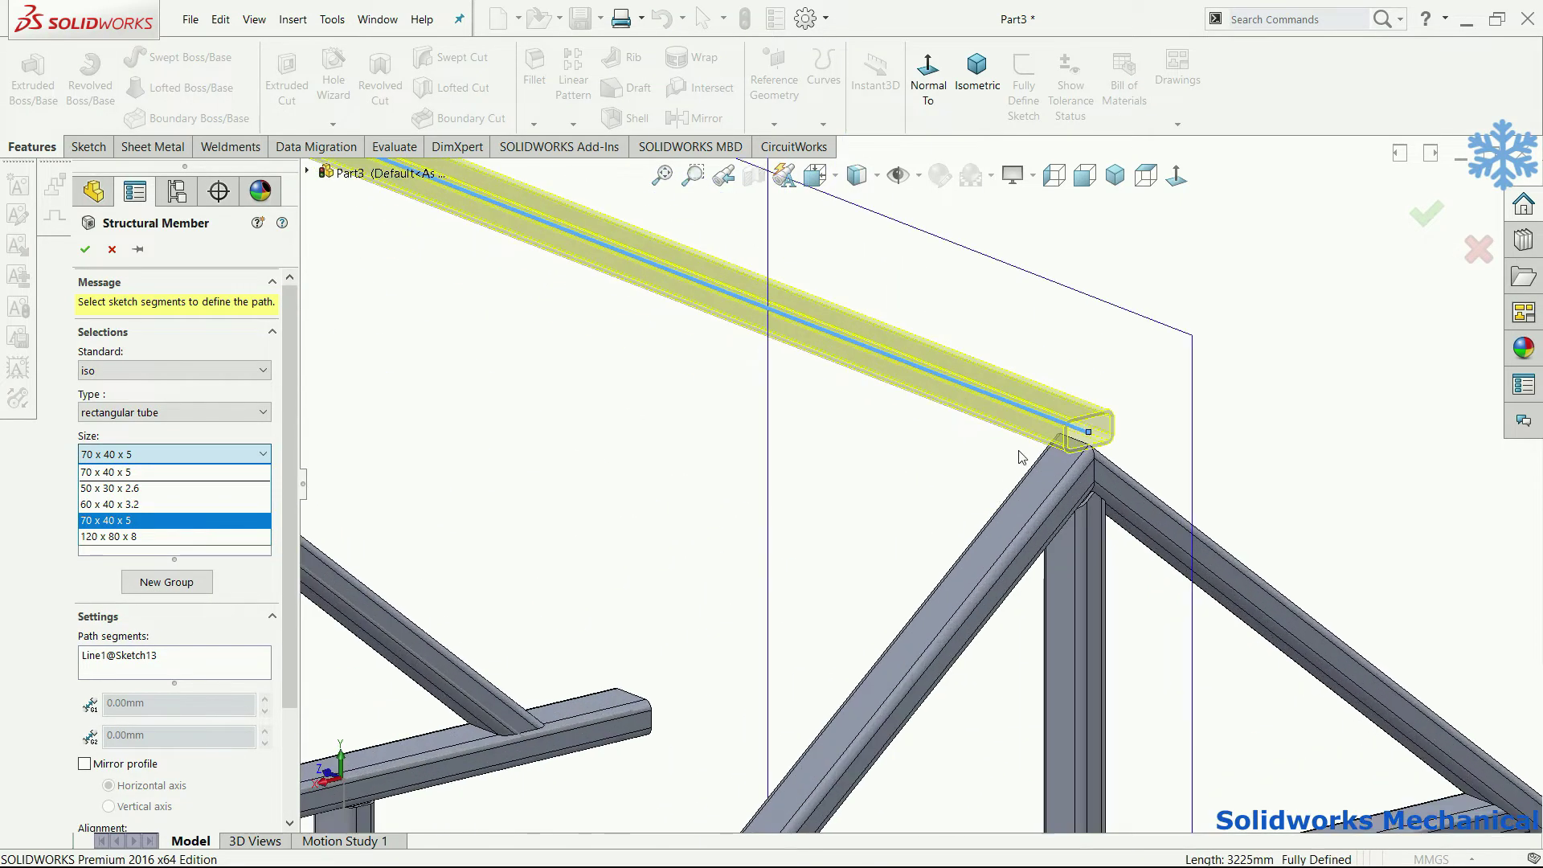
pyautogui.scroll(-1, 1037, 425)
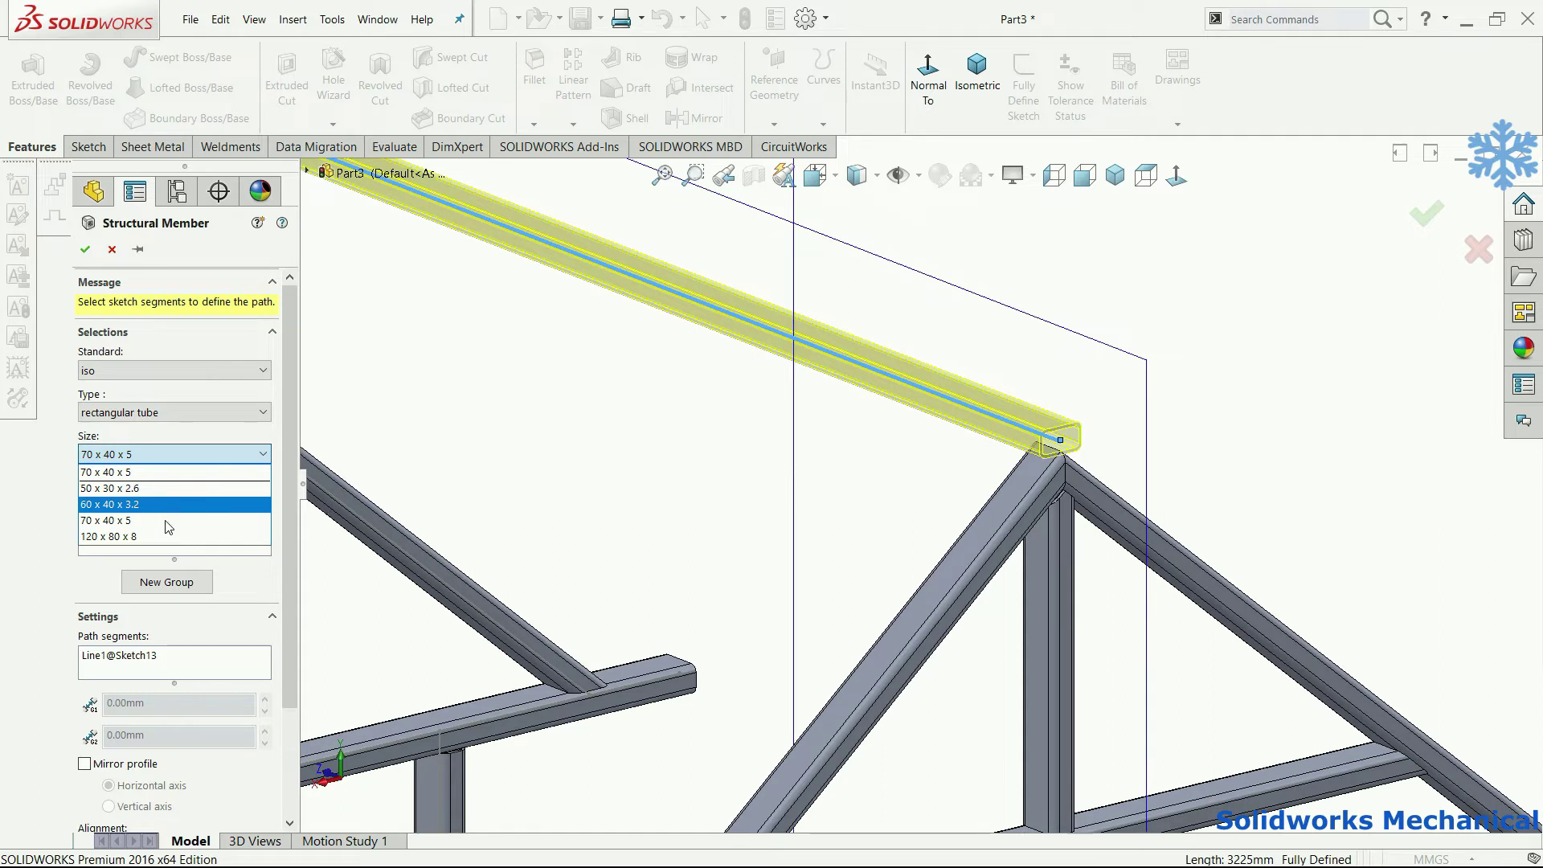
pyautogui.click(160, 488)
# Step: Set the profile to square tube 40 x 40 x 4 and inspect the beam's end joint
pyautogui.click(173, 412)
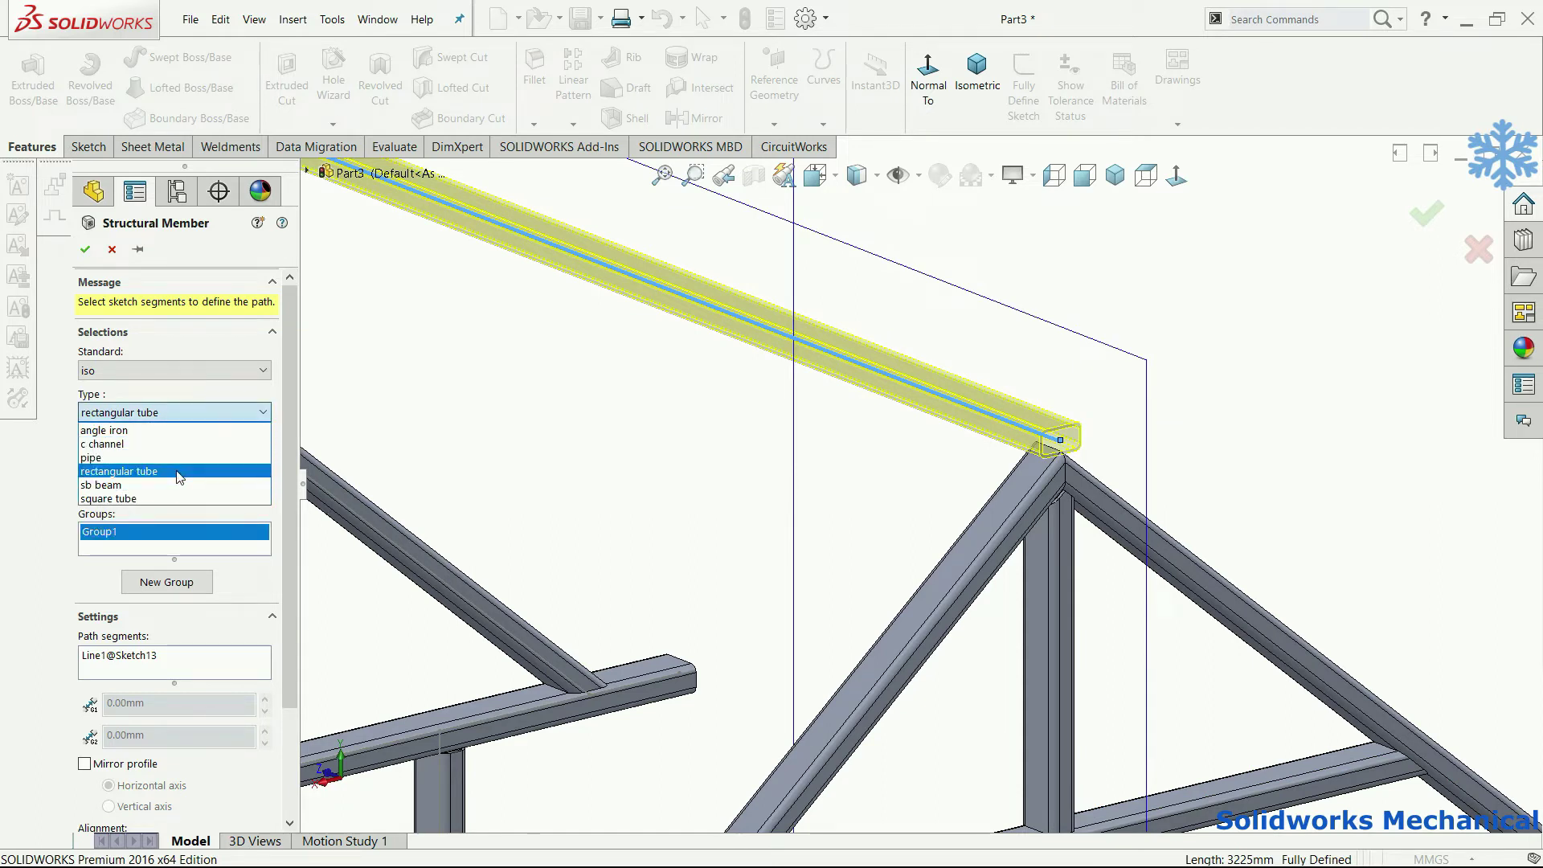
pyautogui.click(184, 499)
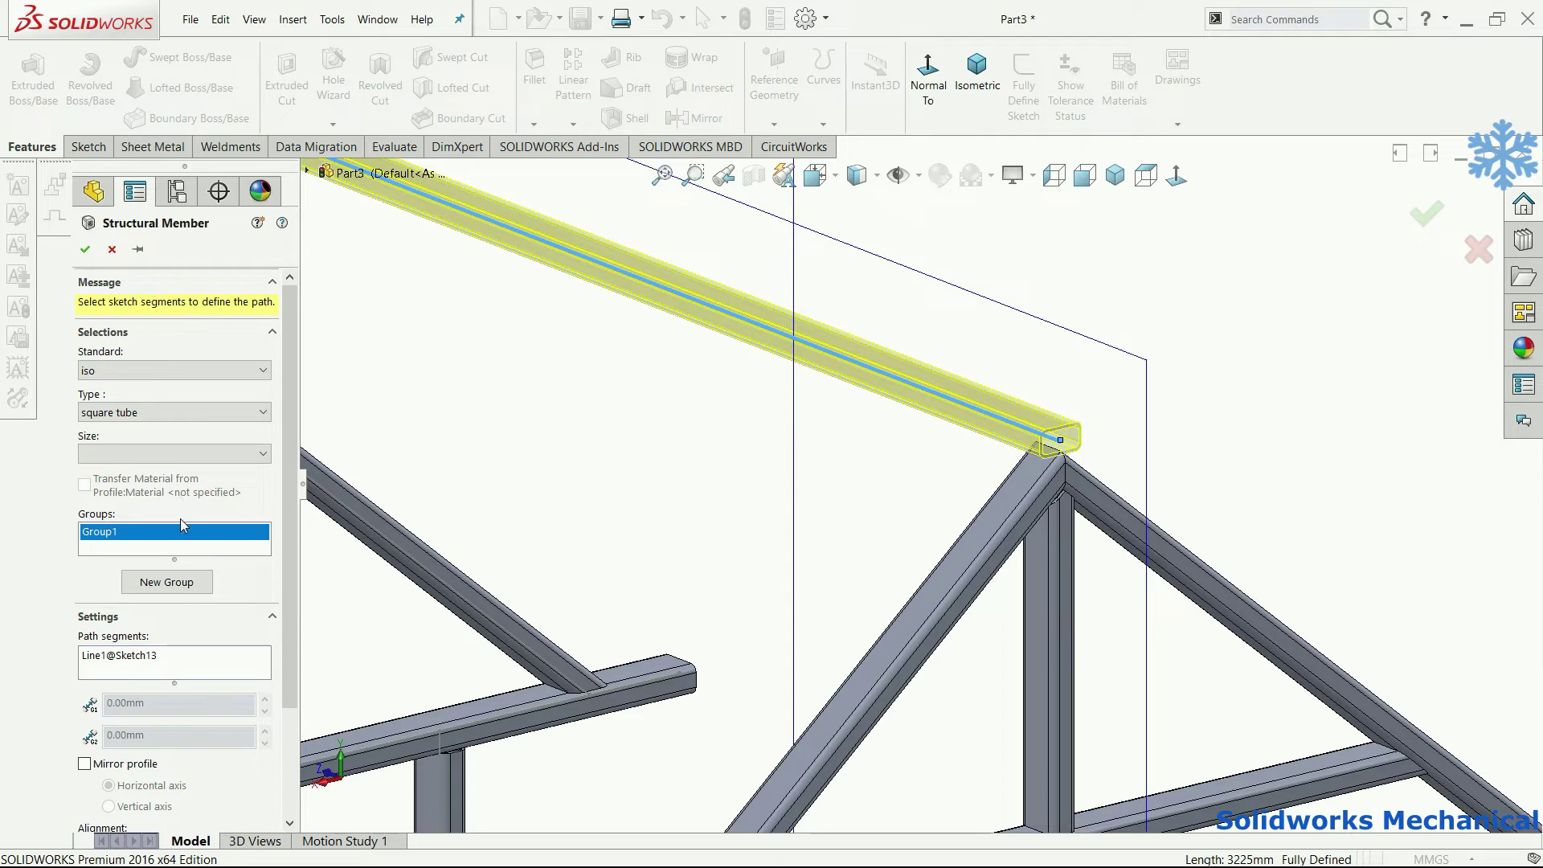
pyautogui.click(157, 455)
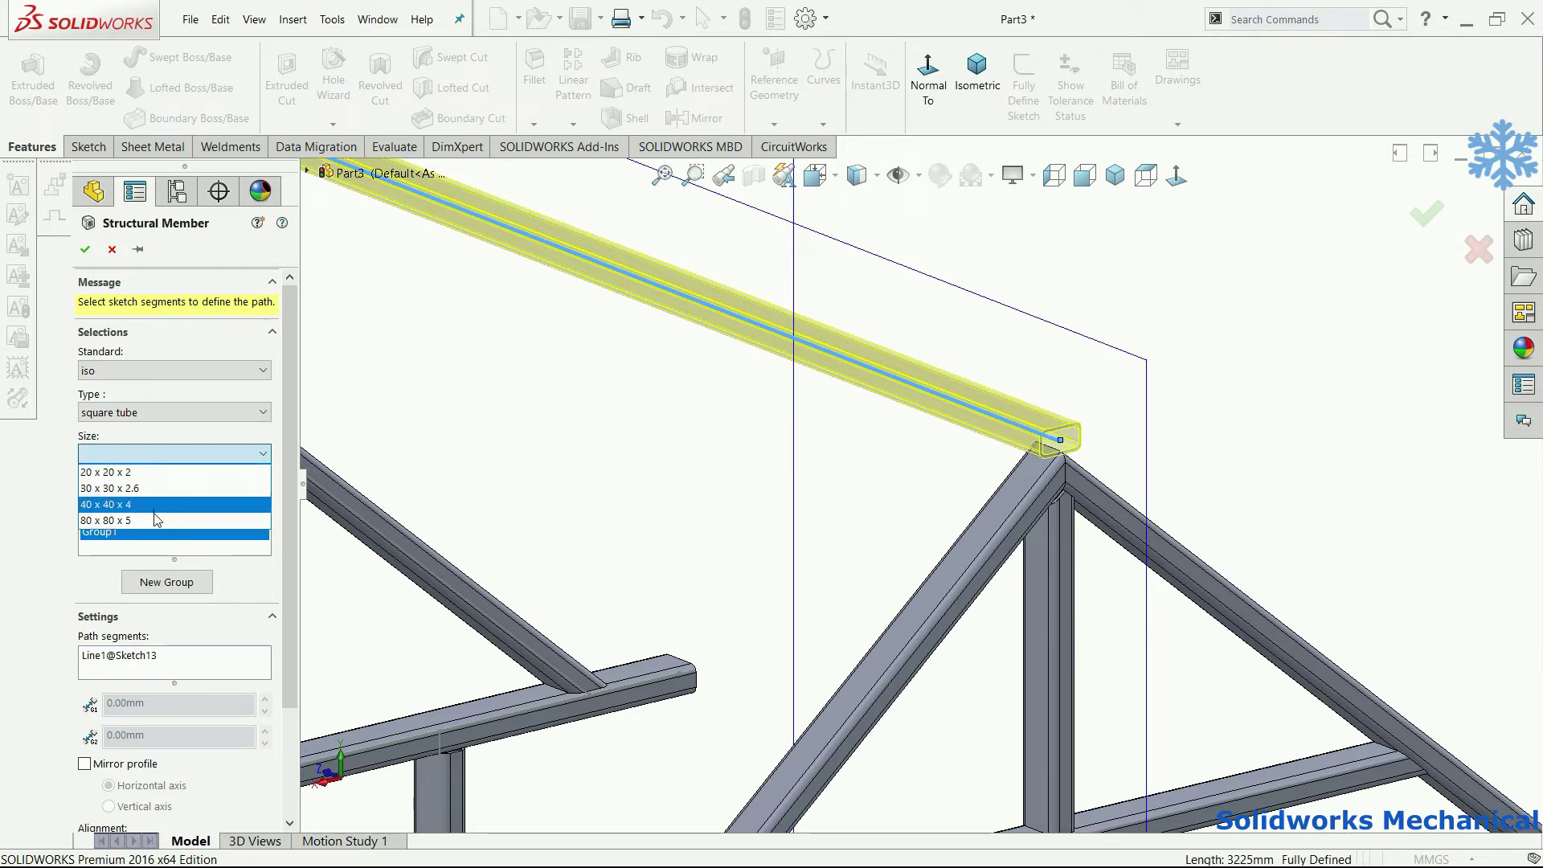
pyautogui.click(156, 505)
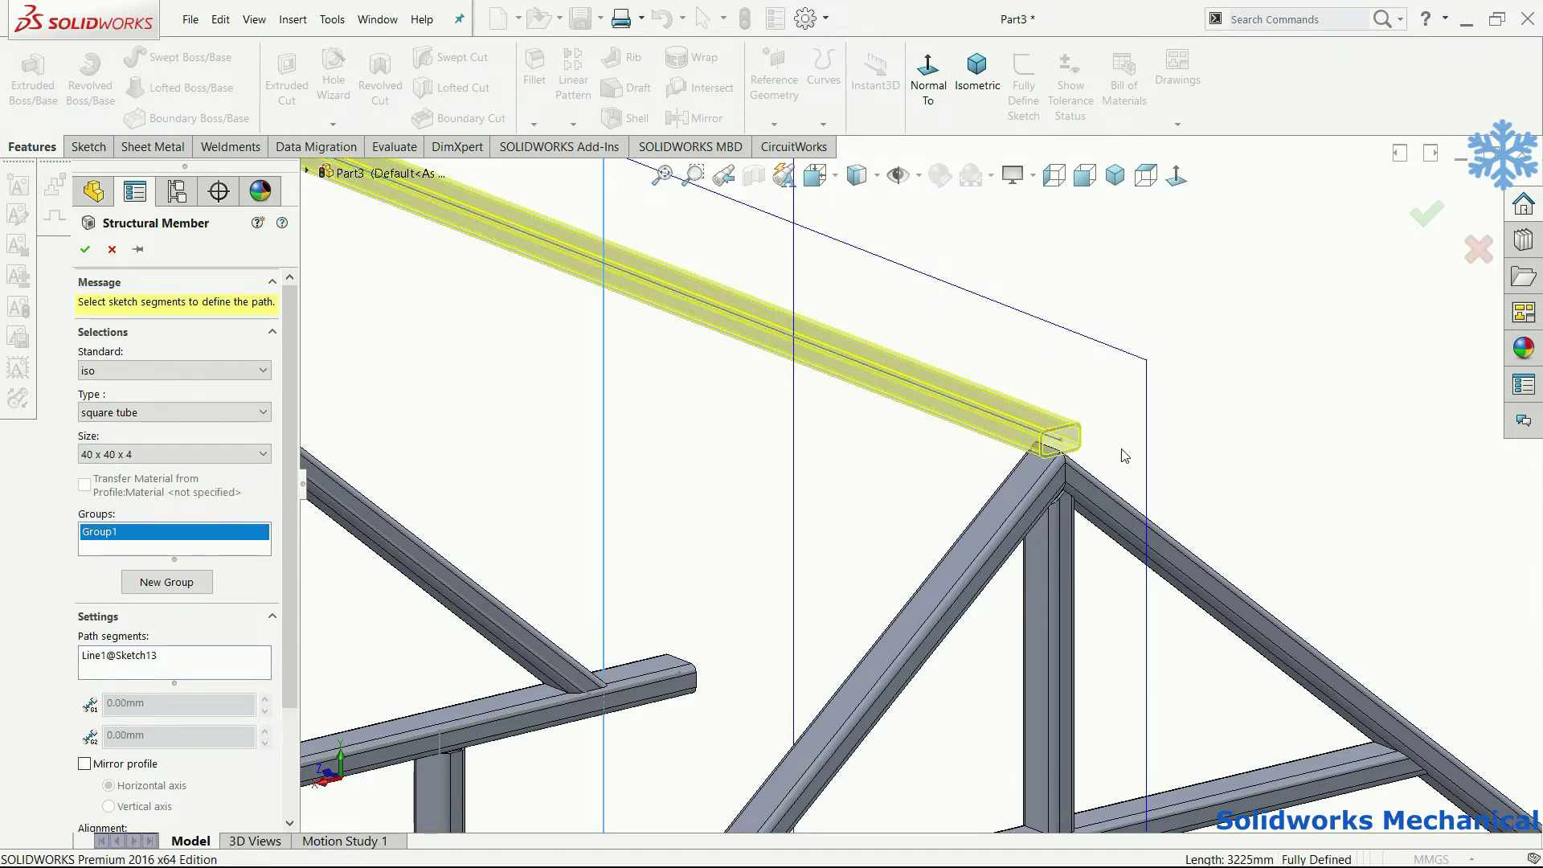
pyautogui.moveTo(1125, 455); pyautogui.dragTo(1225, 325, button='middle')
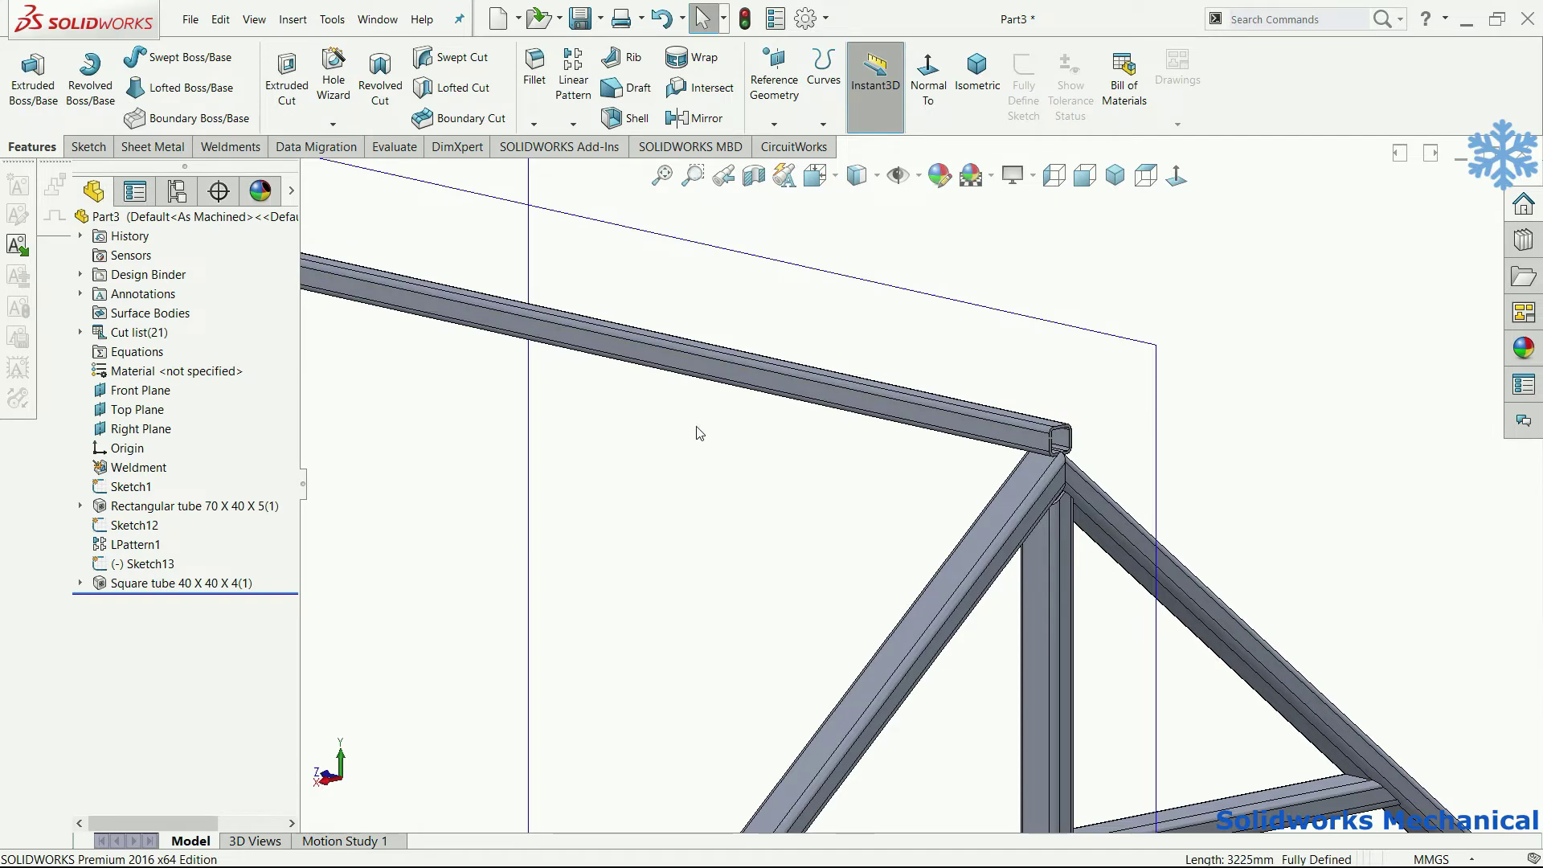
# Step: Edit Sketch13 and dimension the ridge line 20 mm above the tube's top edge
pyautogui.click(112, 568)
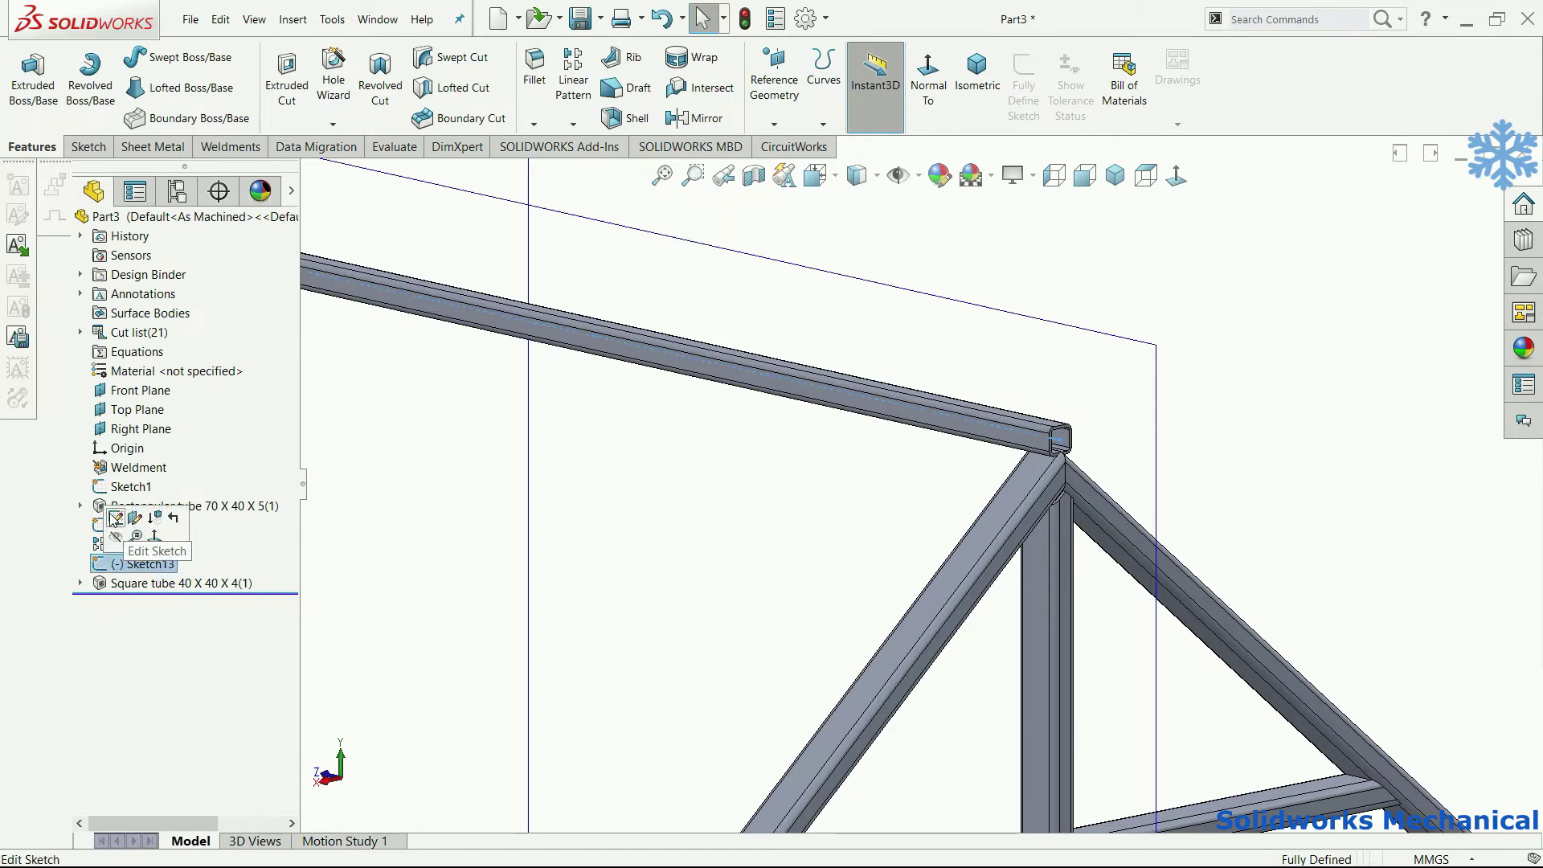
pyautogui.click(115, 524)
pyautogui.click(1175, 178)
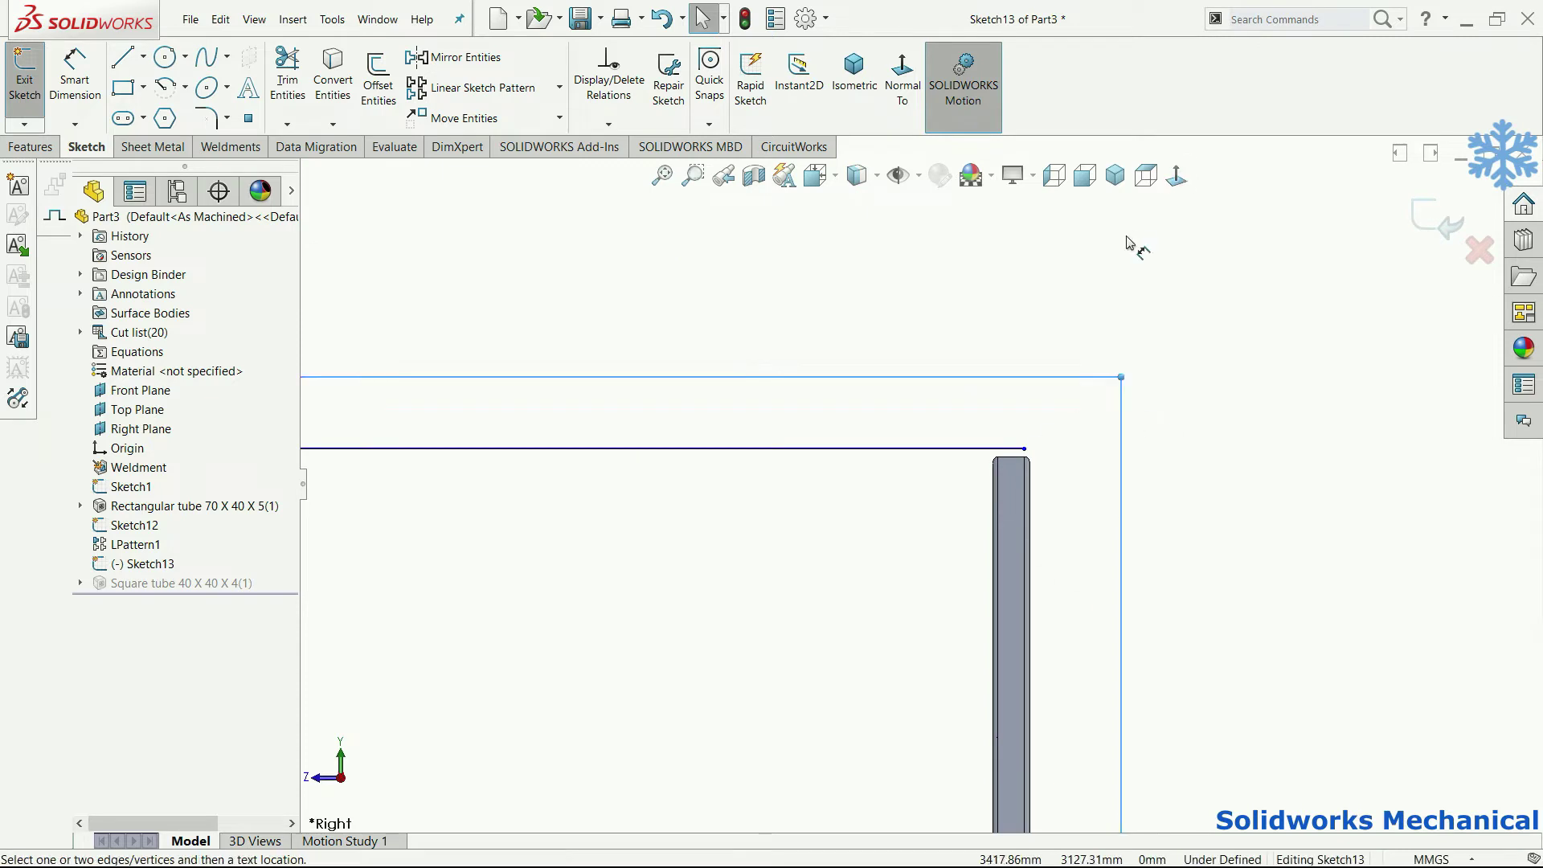
pyautogui.press('d')
pyautogui.click(984, 484)
pyautogui.click(996, 463)
pyautogui.click(1056, 444)
pyautogui.write('20')
pyautogui.press('Return')
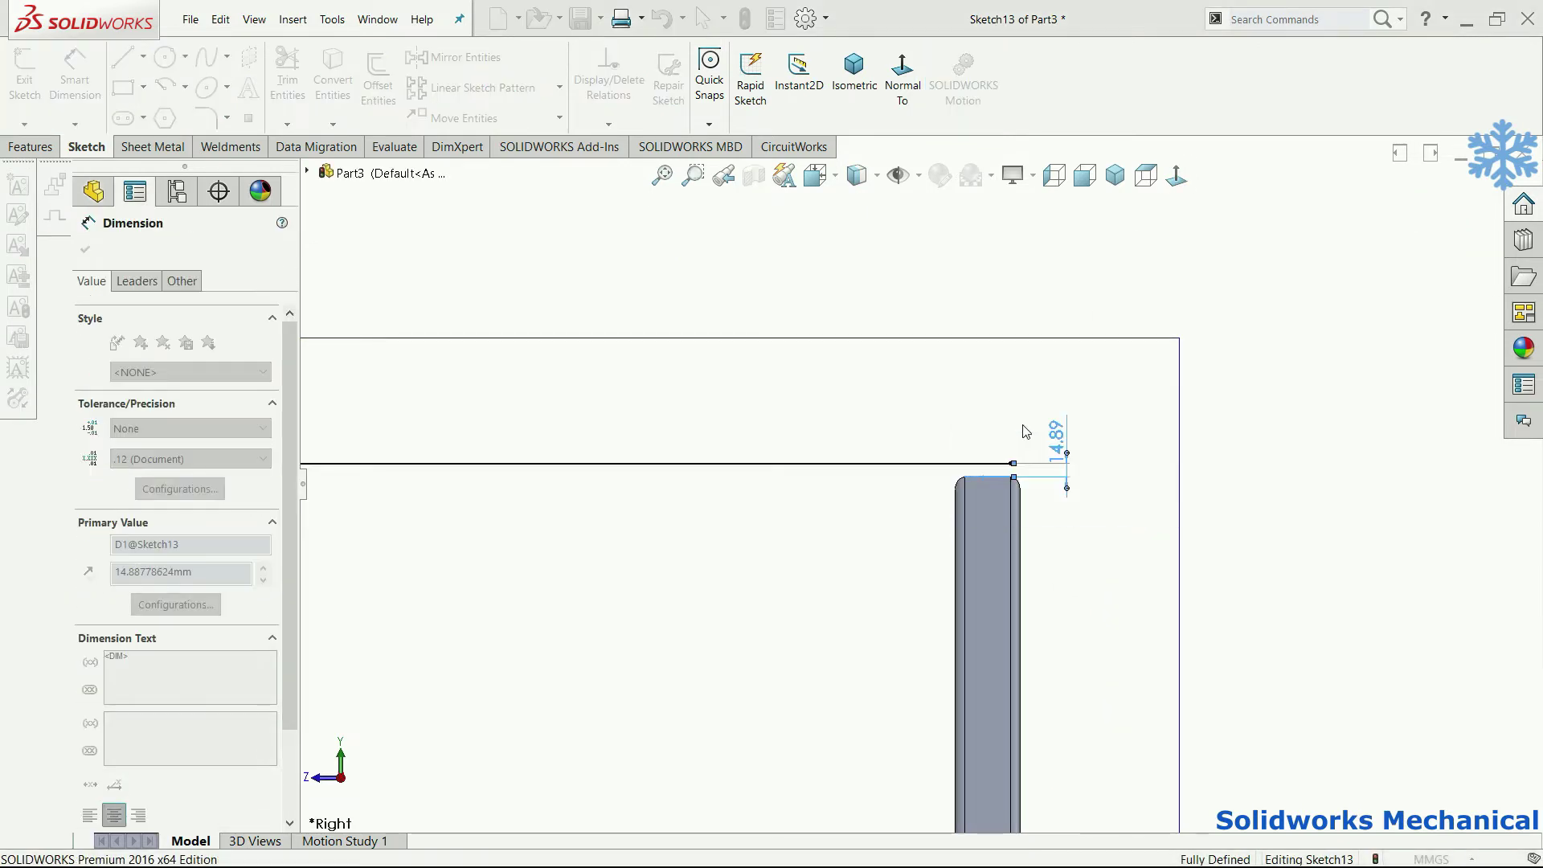
pyautogui.press('Escape')
# Step: Relate the ridge line's point to the tube's edge
pyautogui.click(998, 466)
pyautogui.scroll(-2, 1005, 463)
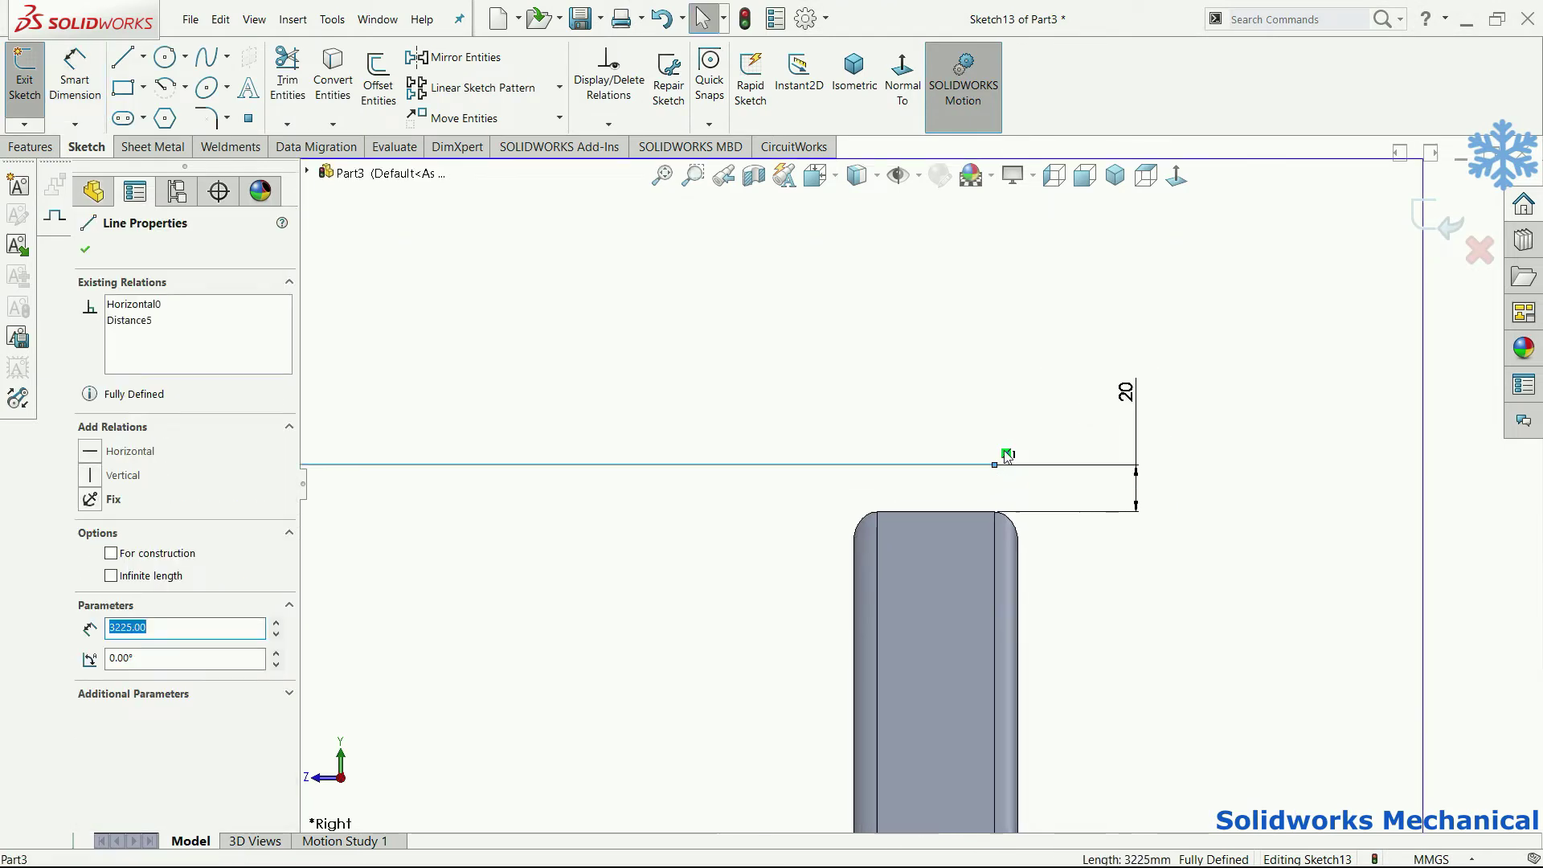
pyautogui.press('Escape')
pyautogui.click(1028, 465)
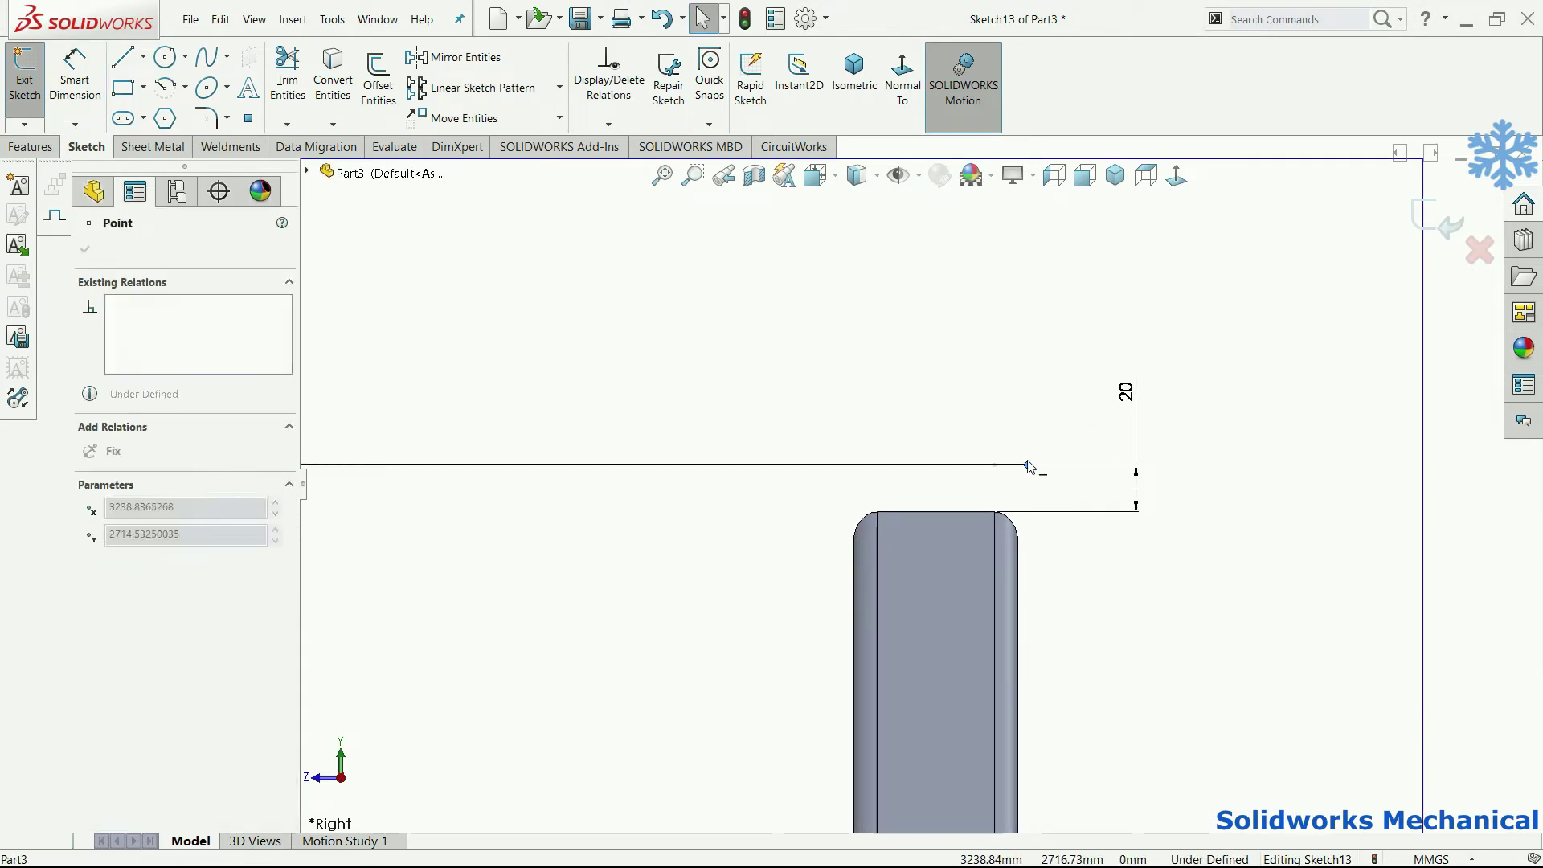
pyautogui.keyDown('ctrl'); pyautogui.click(1019, 564); pyautogui.keyUp('ctrl')
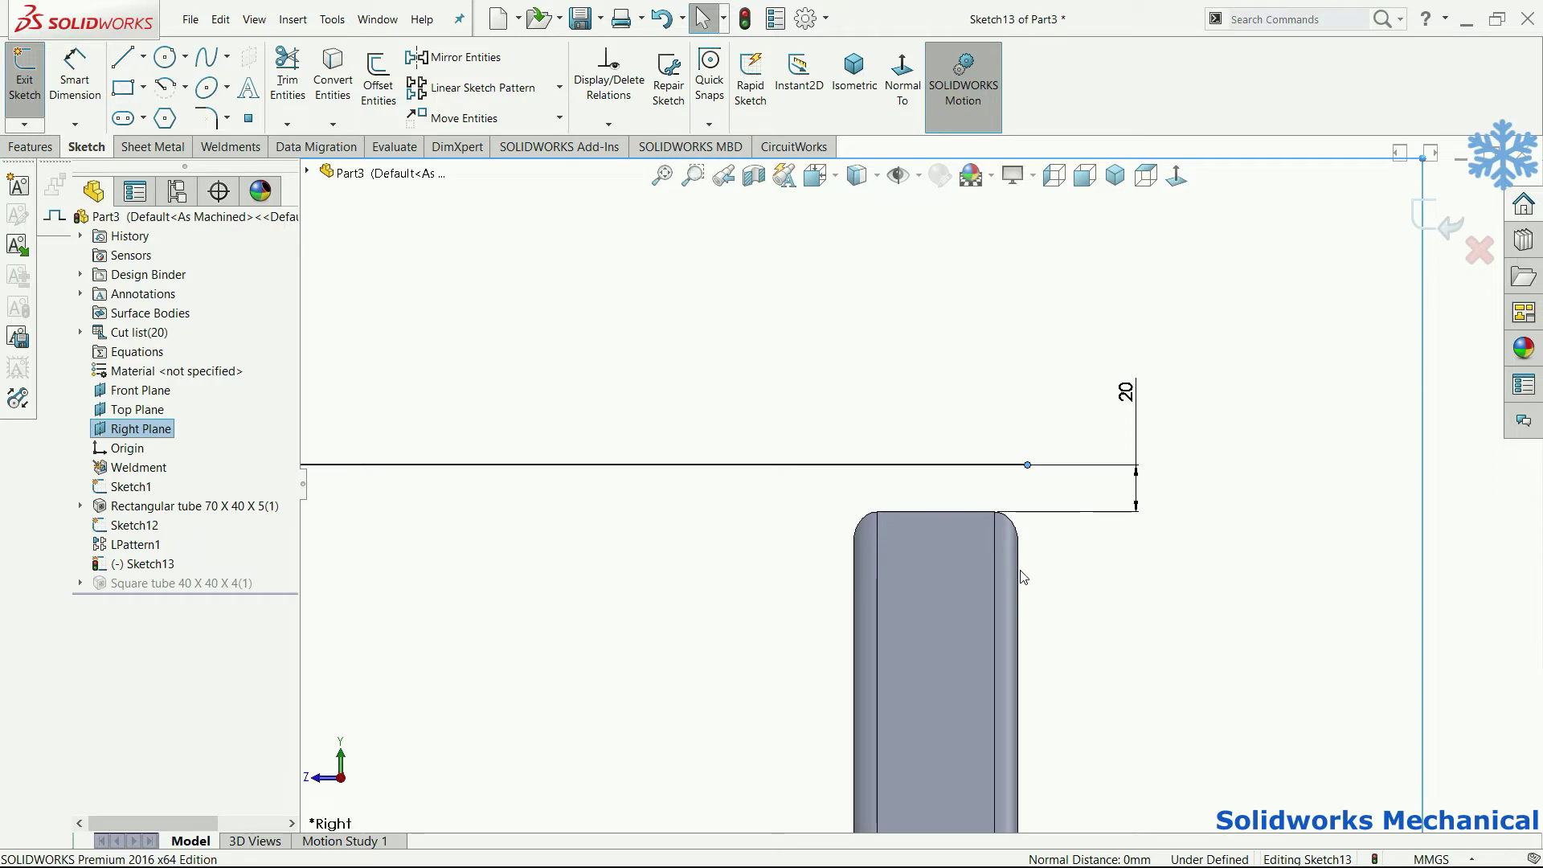
pyautogui.keyDown('ctrl'); pyautogui.click(1019, 565); pyautogui.keyUp('ctrl')
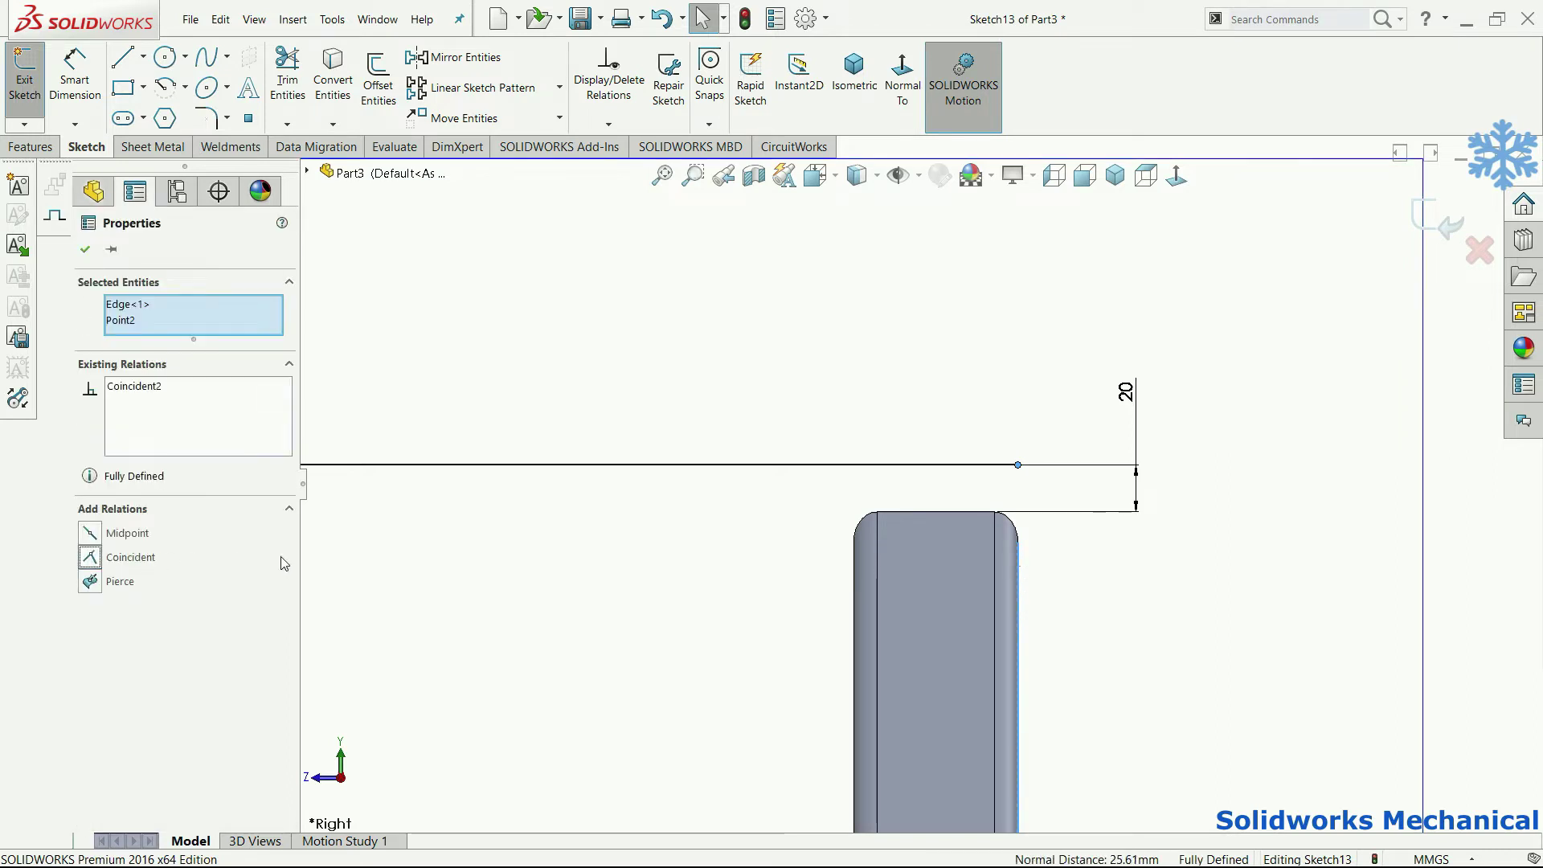
pyautogui.click(586, 482)
# Step: Make the sketch's corner point coincident with the left post's edge, then exit to rebuild
pyautogui.press('f')
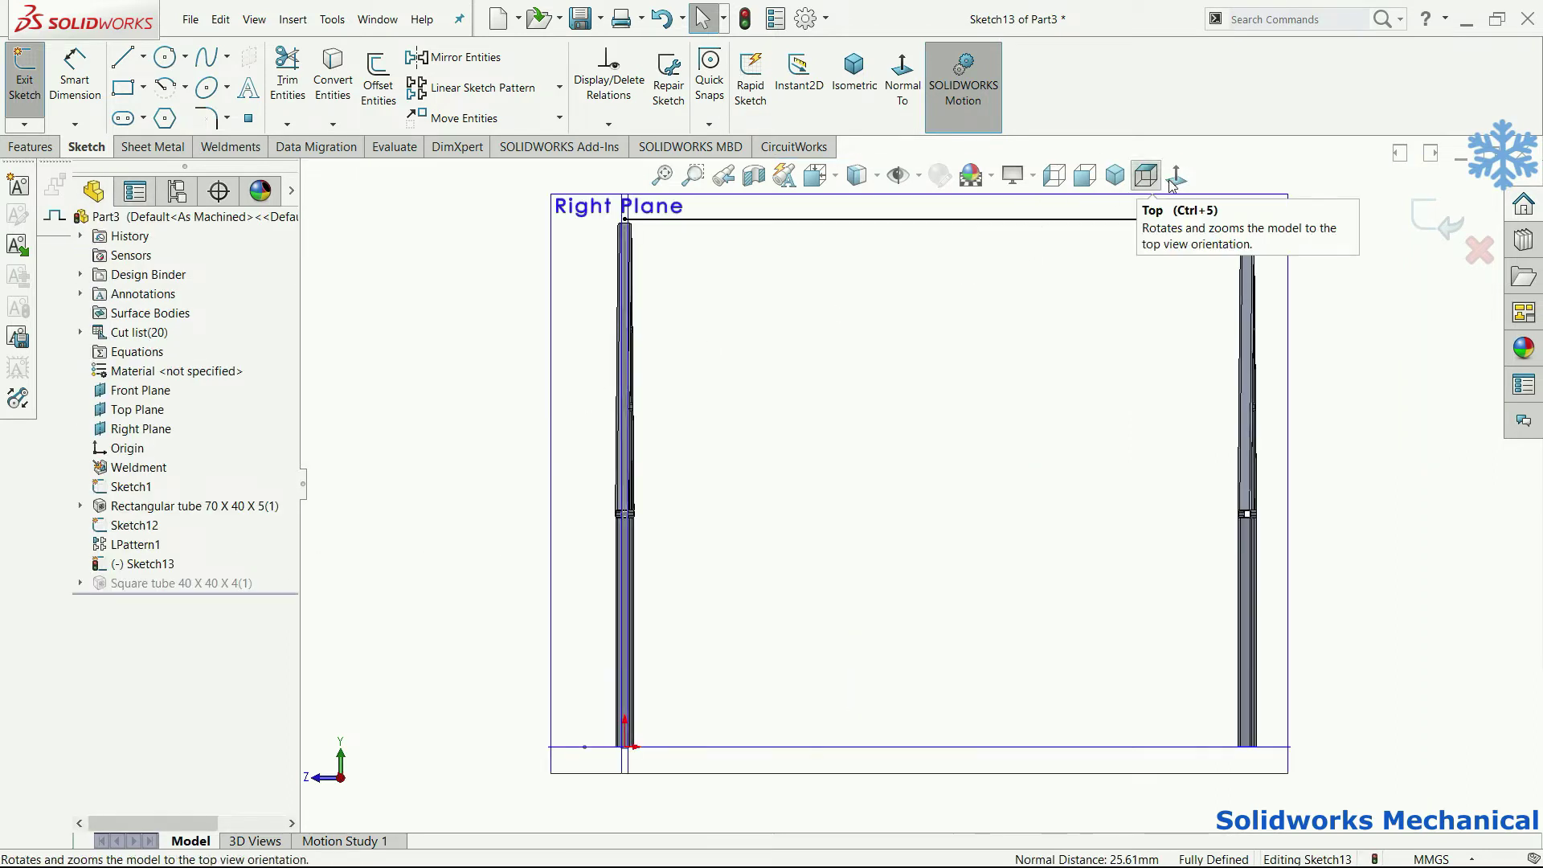
pyautogui.scroll(-2, 671, 302)
pyautogui.scroll(-5, 648, 269)
pyautogui.scroll(-1, 829, 253)
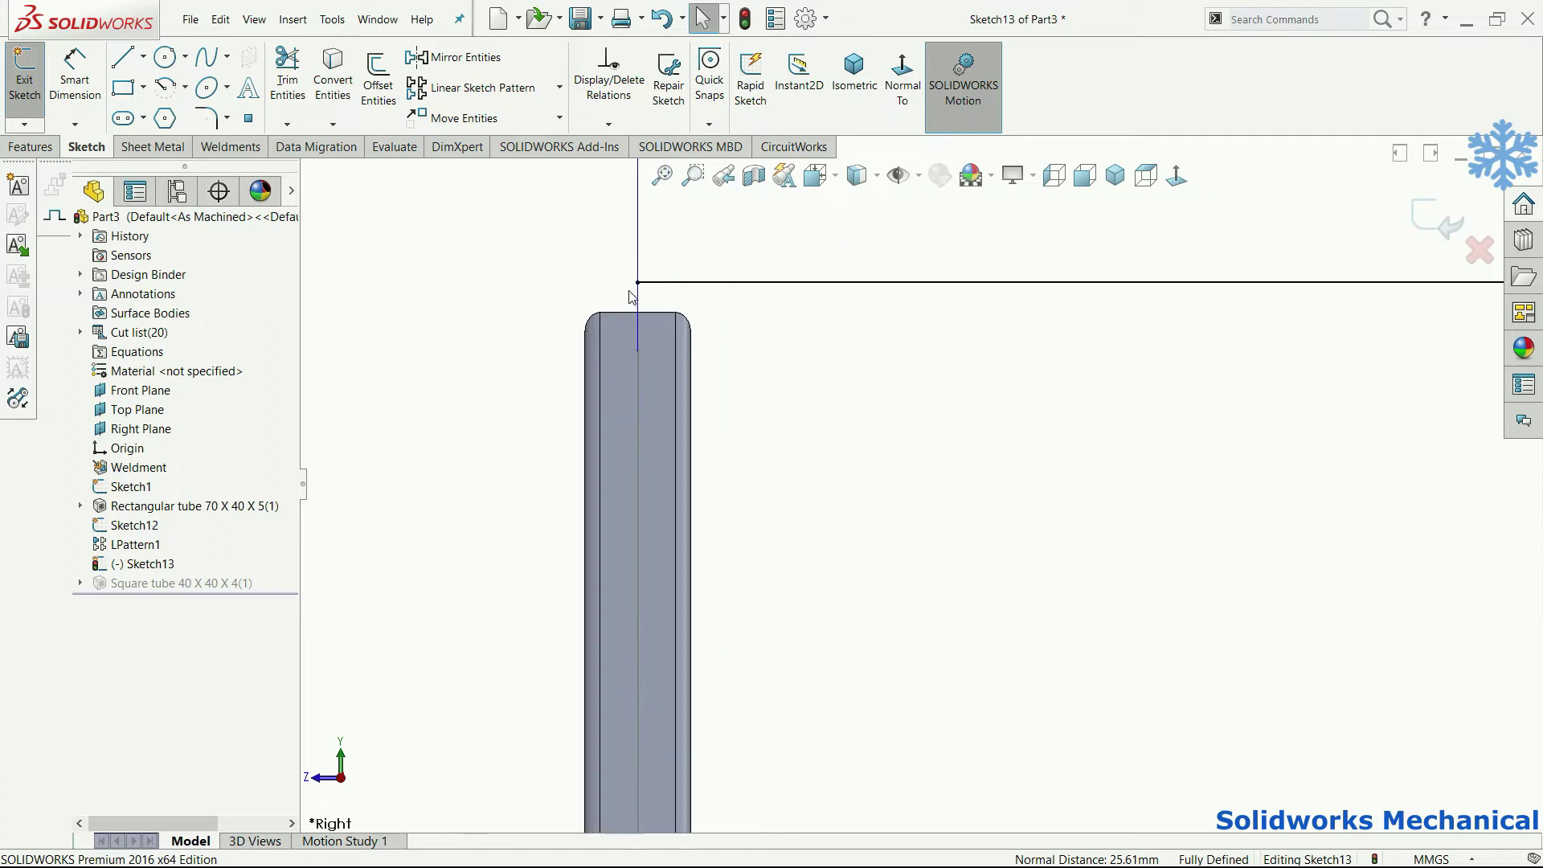
pyautogui.click(639, 284)
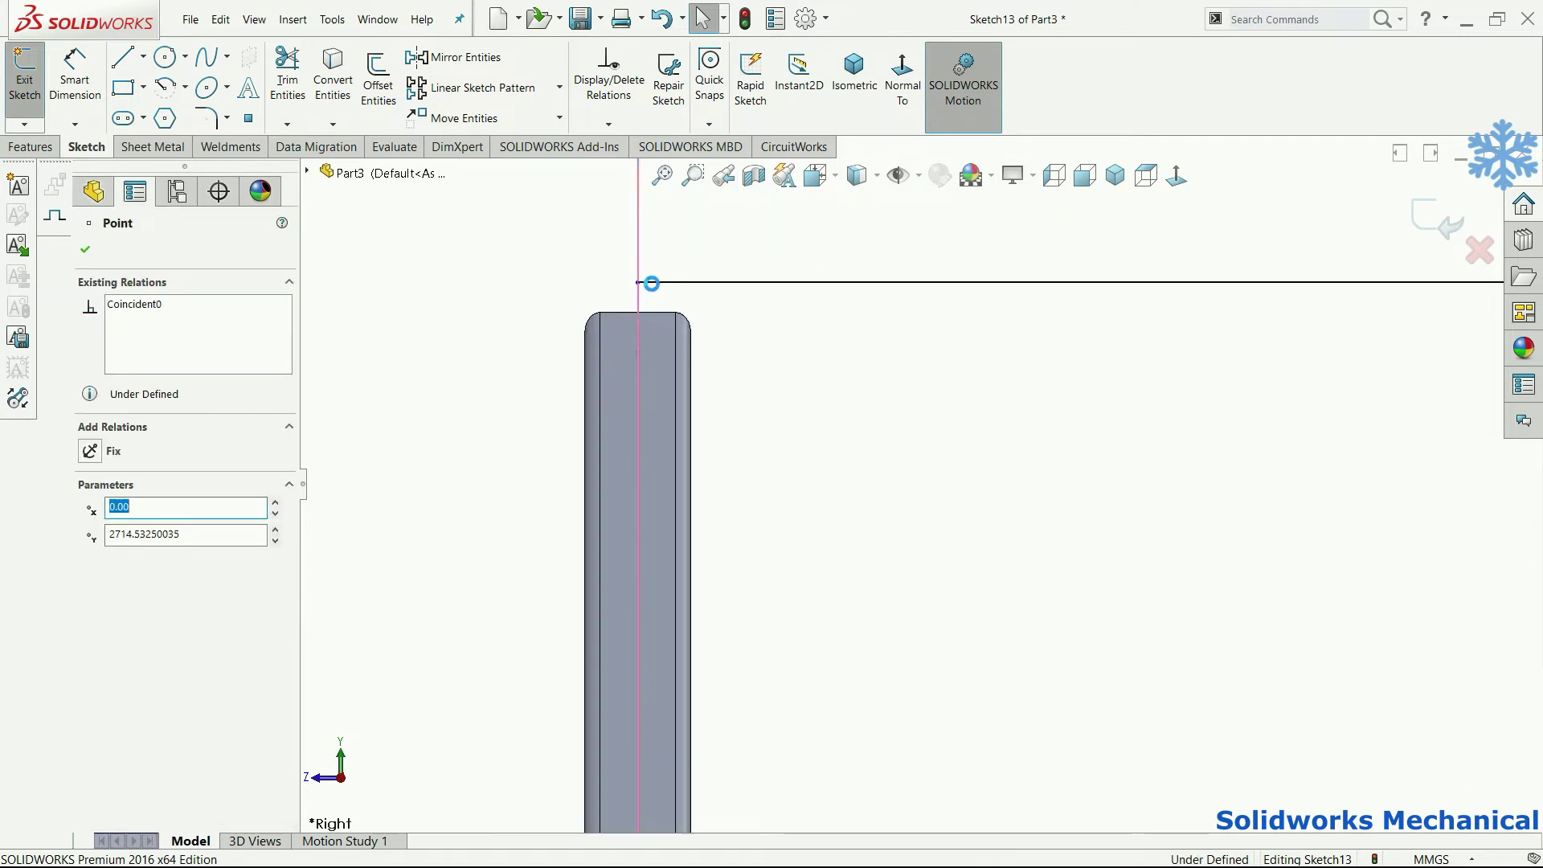
pyautogui.scroll(-3, 606, 372)
pyautogui.scroll(-1, 641, 378)
pyautogui.keyDown('ctrl'); pyautogui.click(643, 370); pyautogui.keyUp('ctrl')
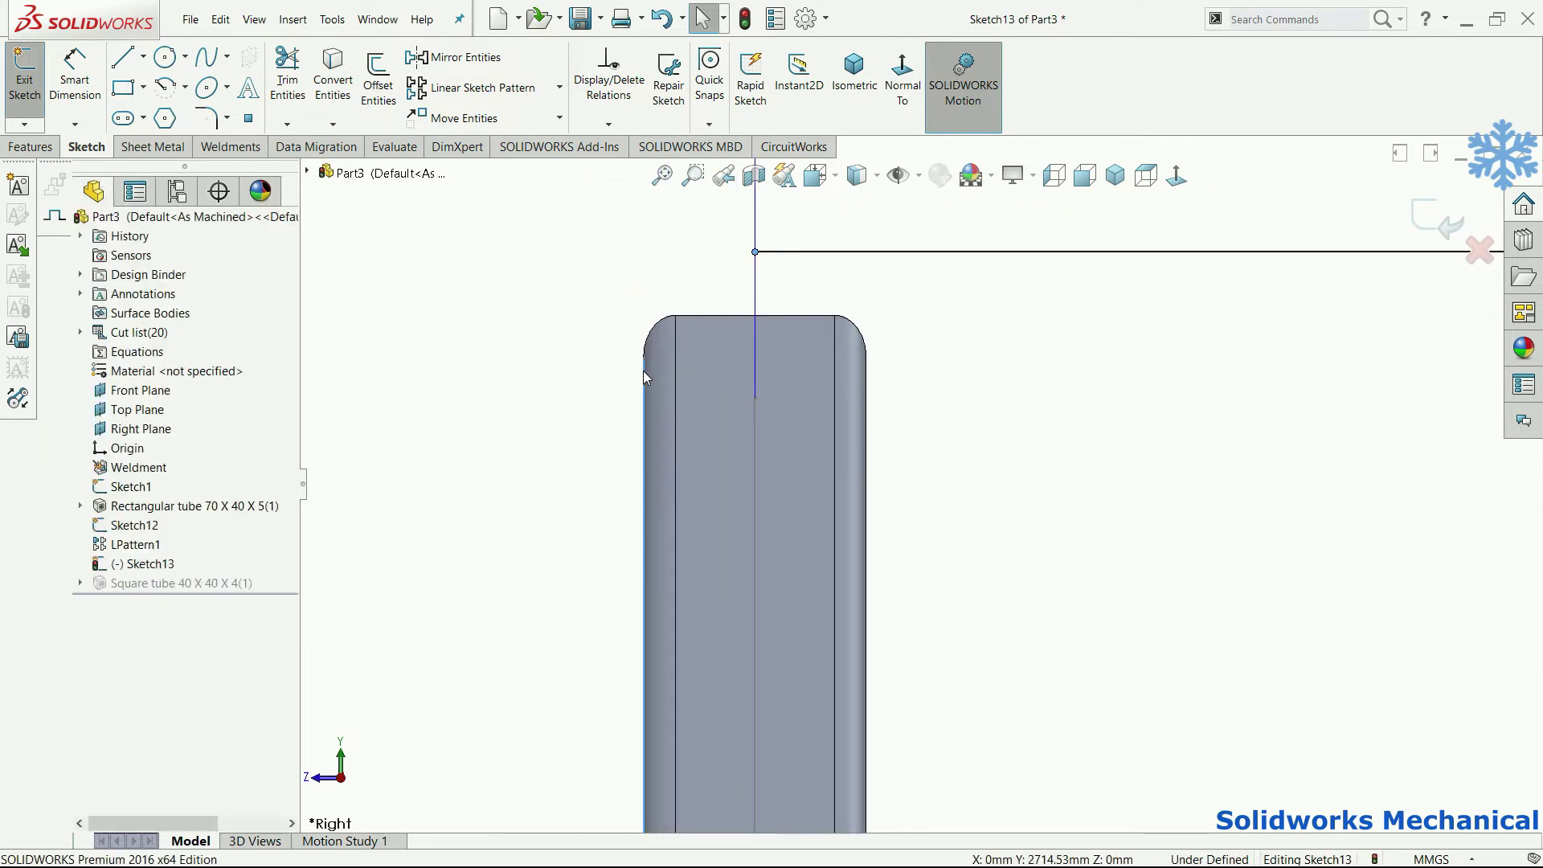
pyautogui.press('f')
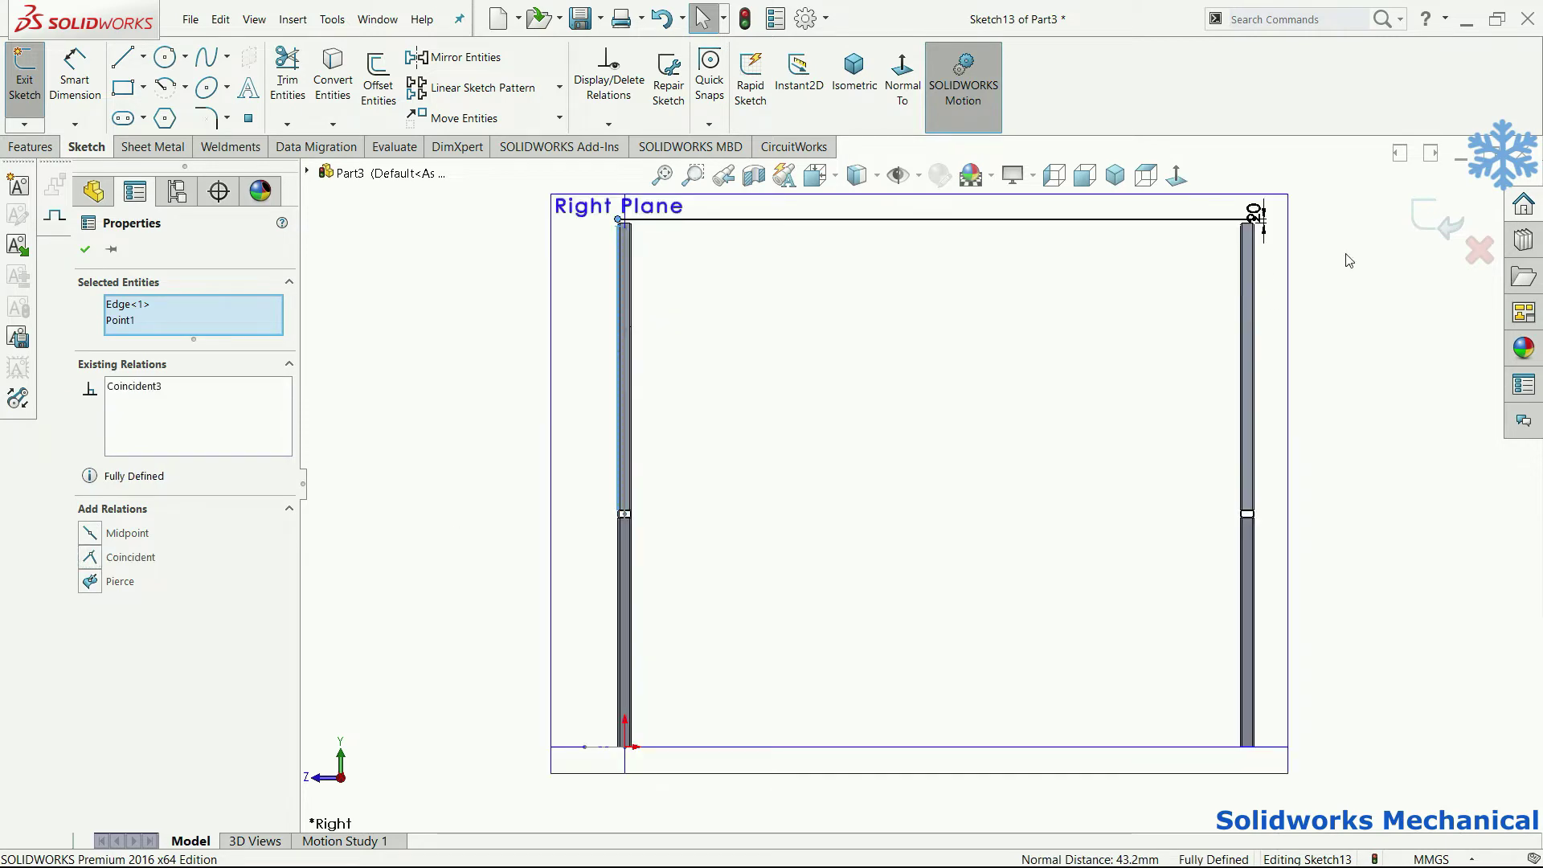
pyautogui.click(1441, 210)
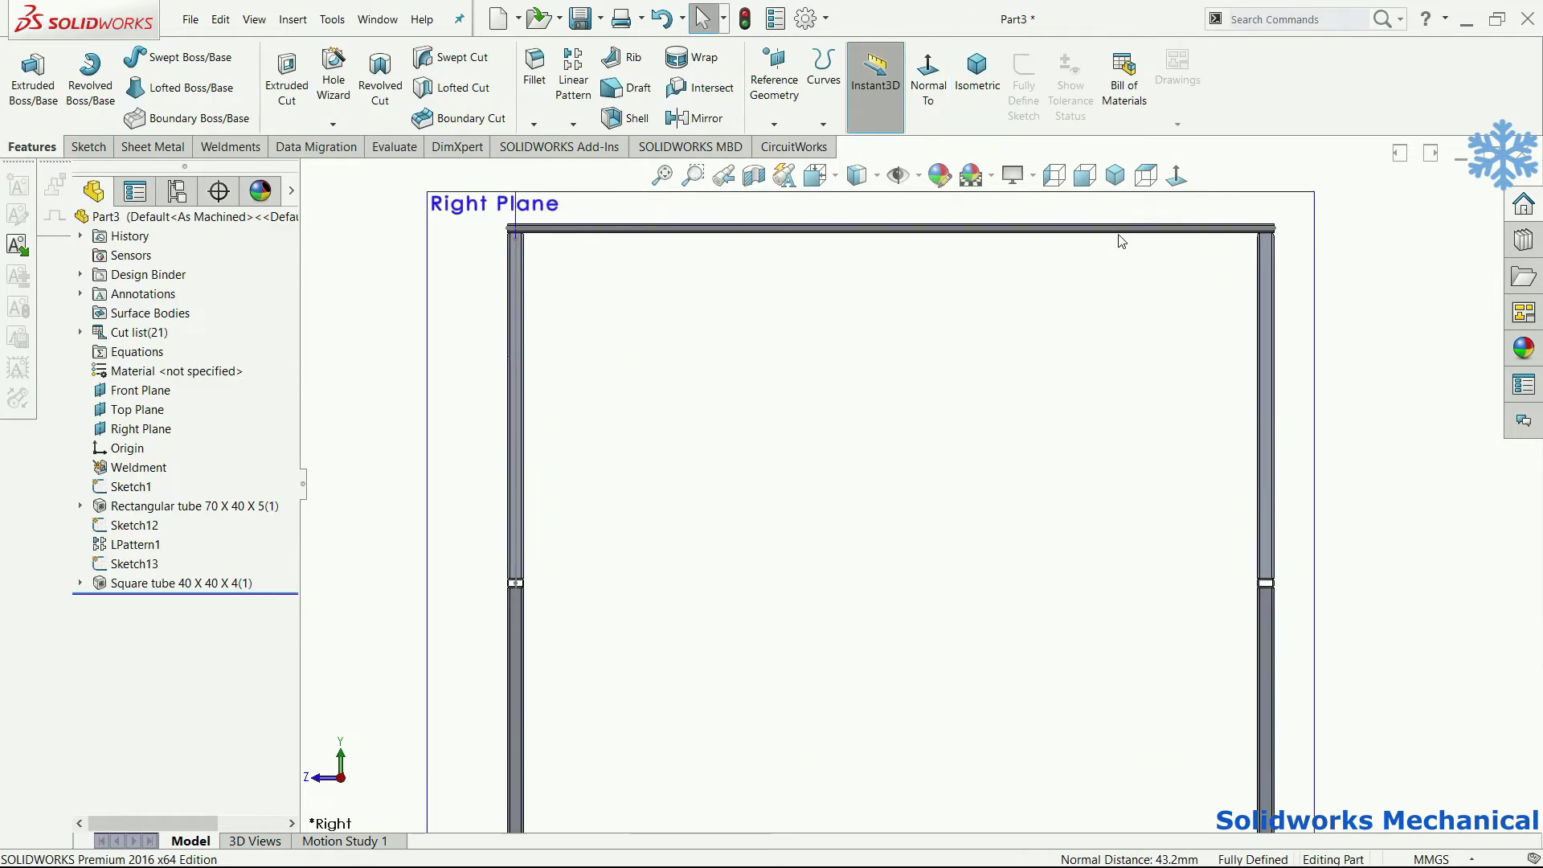
# Step: Create Plane4 offset 1500 mm from the Right Plane
pyautogui.scroll(-5, 1156, 372)
pyautogui.scroll(-2, 1140, 377)
pyautogui.scroll(5, 1139, 377)
pyautogui.moveTo(1140, 377)
pyautogui.mouseDown(button='middle')
pyautogui.moveTo(984, 399)
pyautogui.moveTo(970, 421)
pyautogui.mouseUp(button='middle')
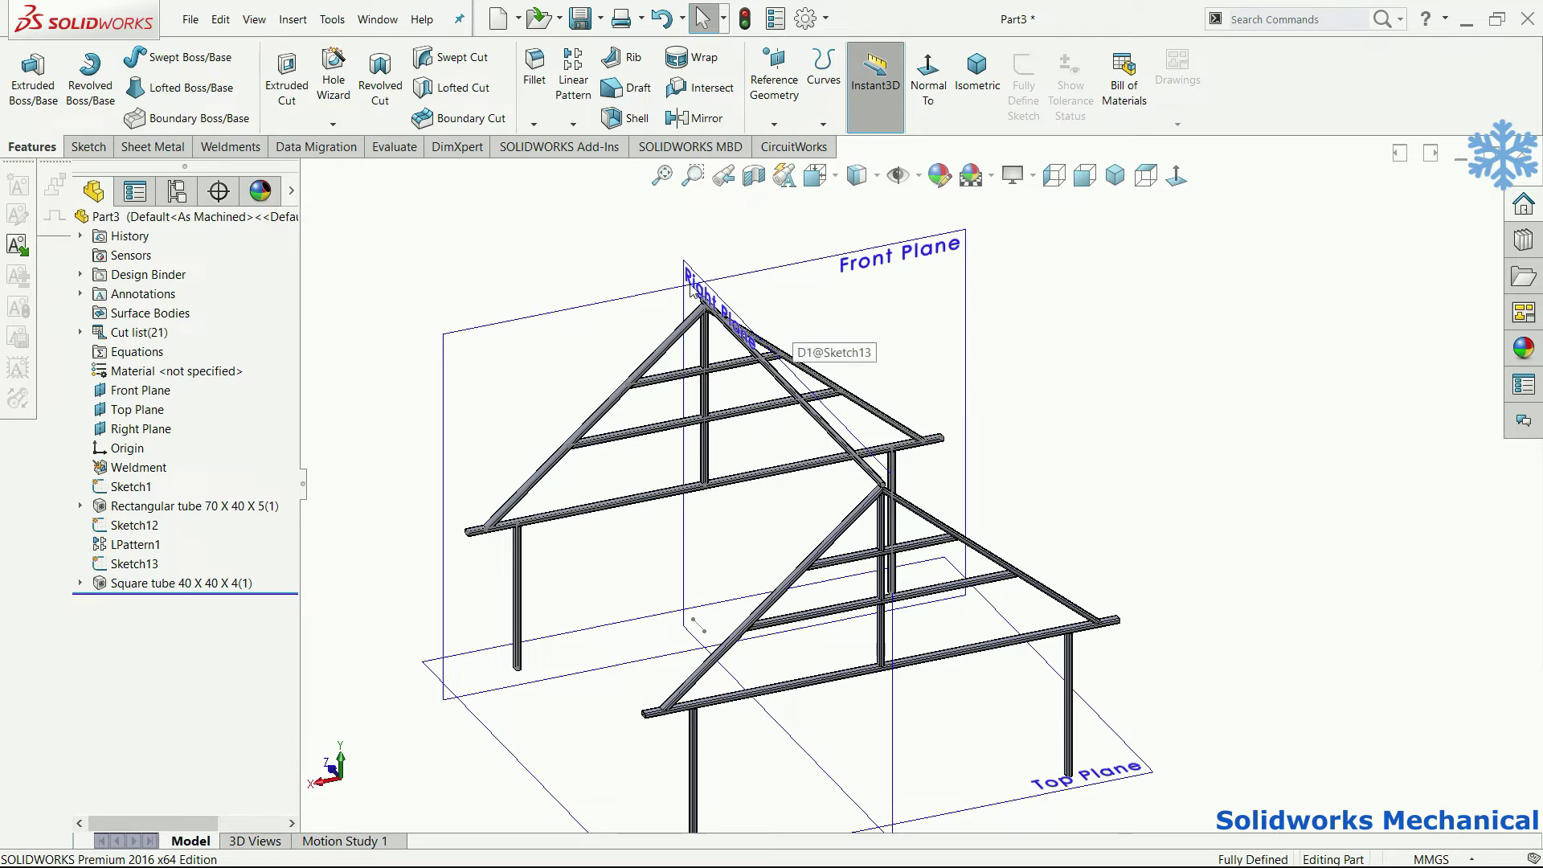
pyautogui.moveTo(693, 291); pyautogui.dragTo(725, 300, button='middle')
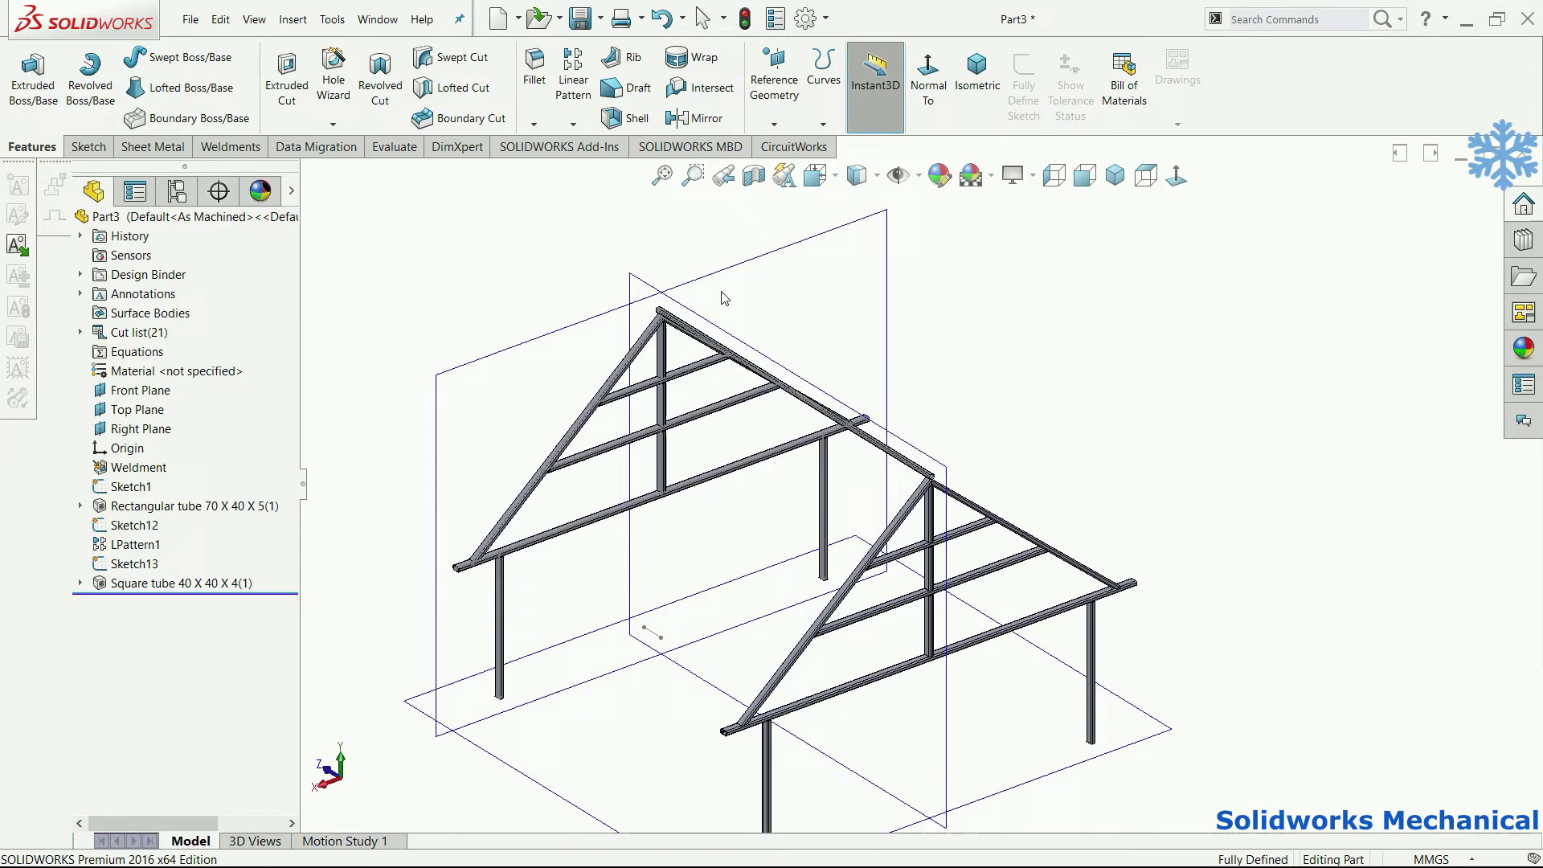
pyautogui.click(24, 153)
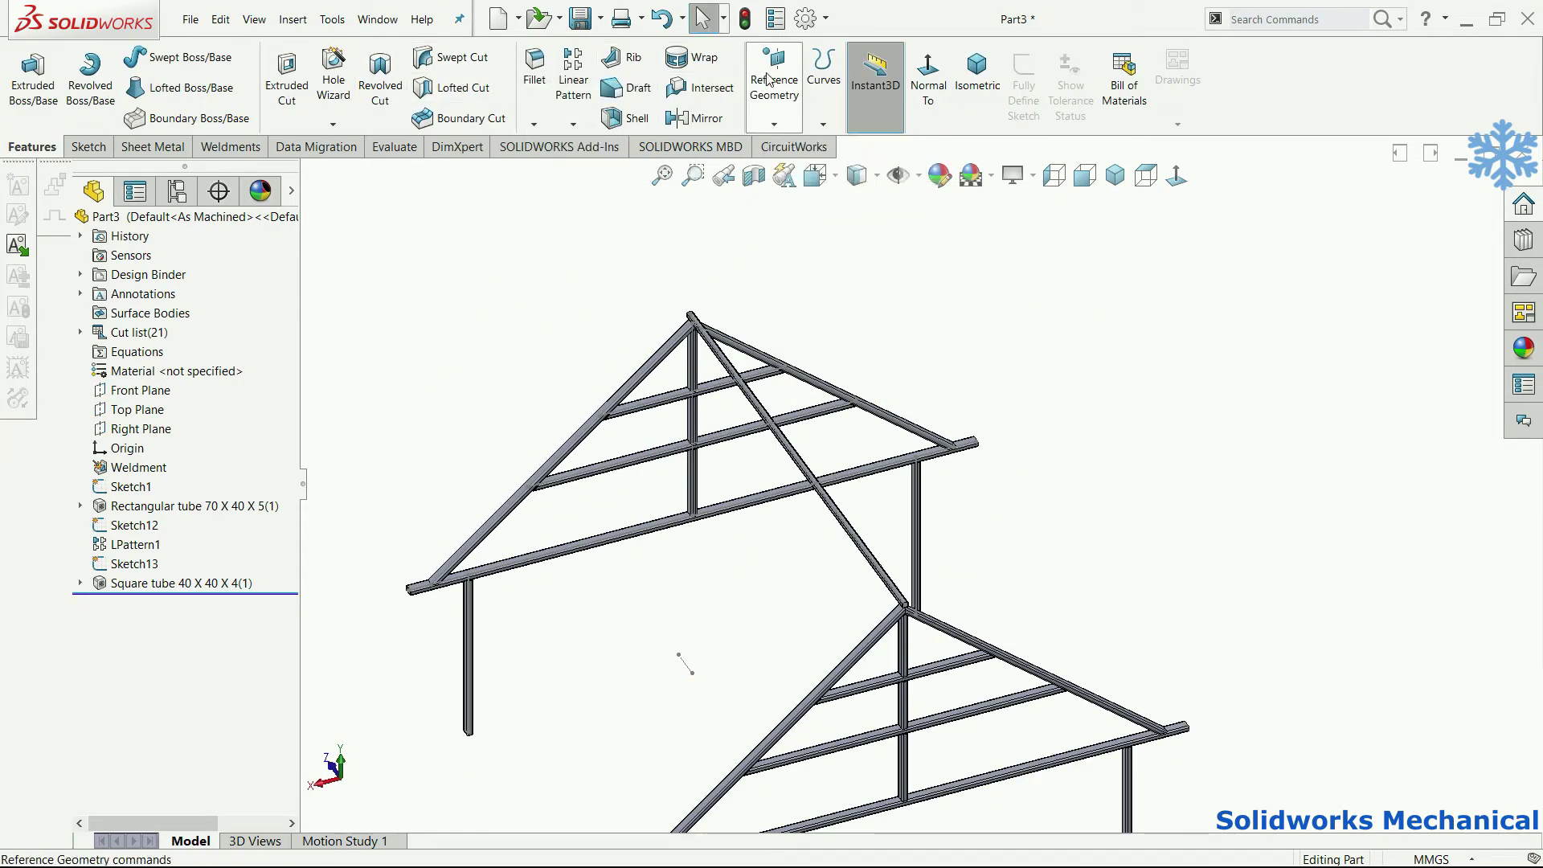
pyautogui.click(918, 174)
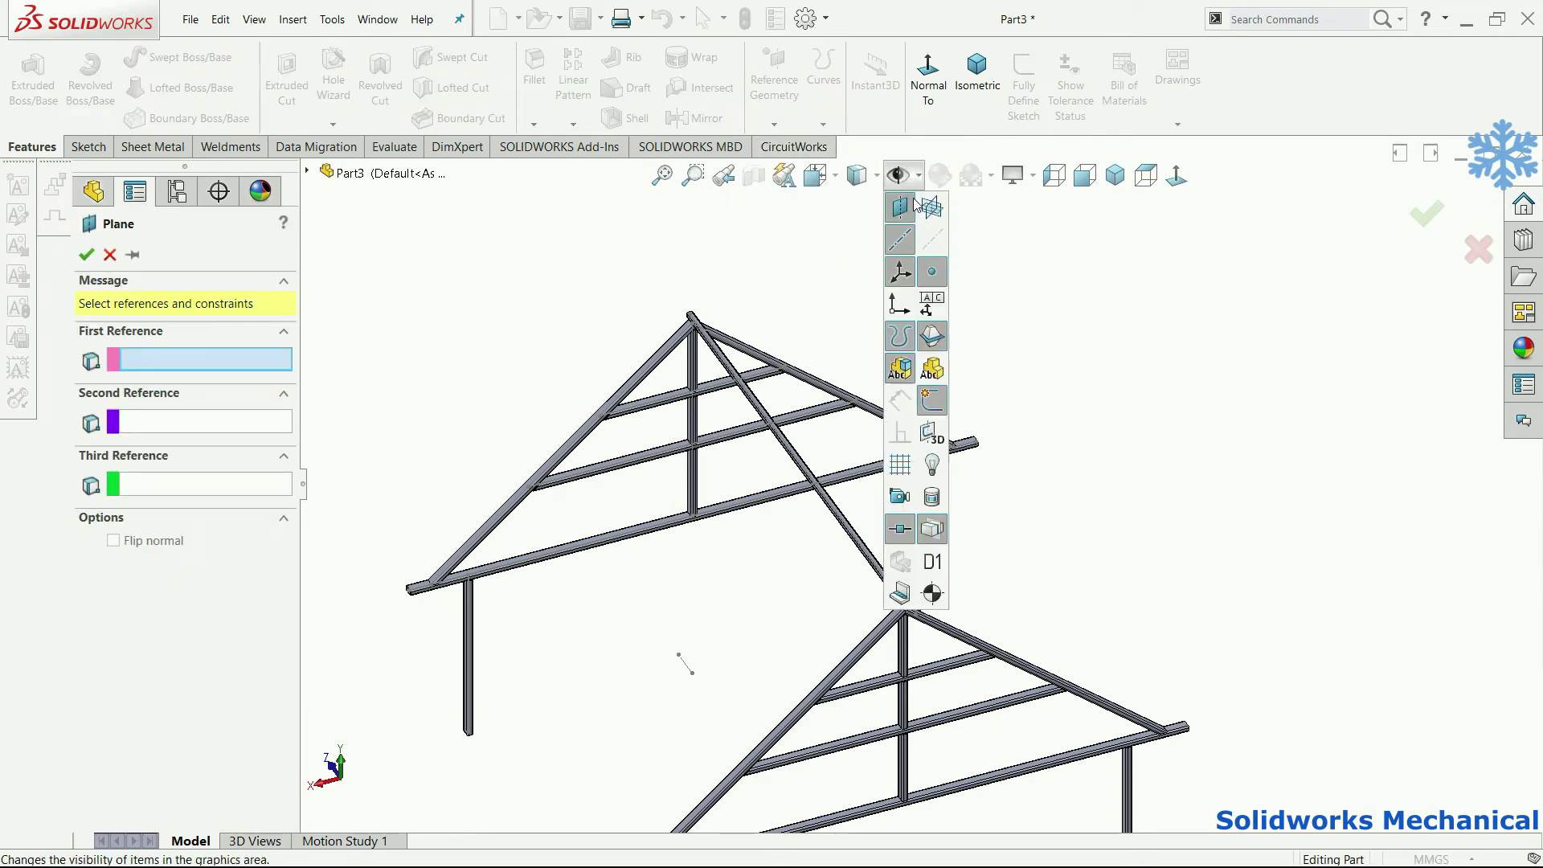
pyautogui.click(932, 208)
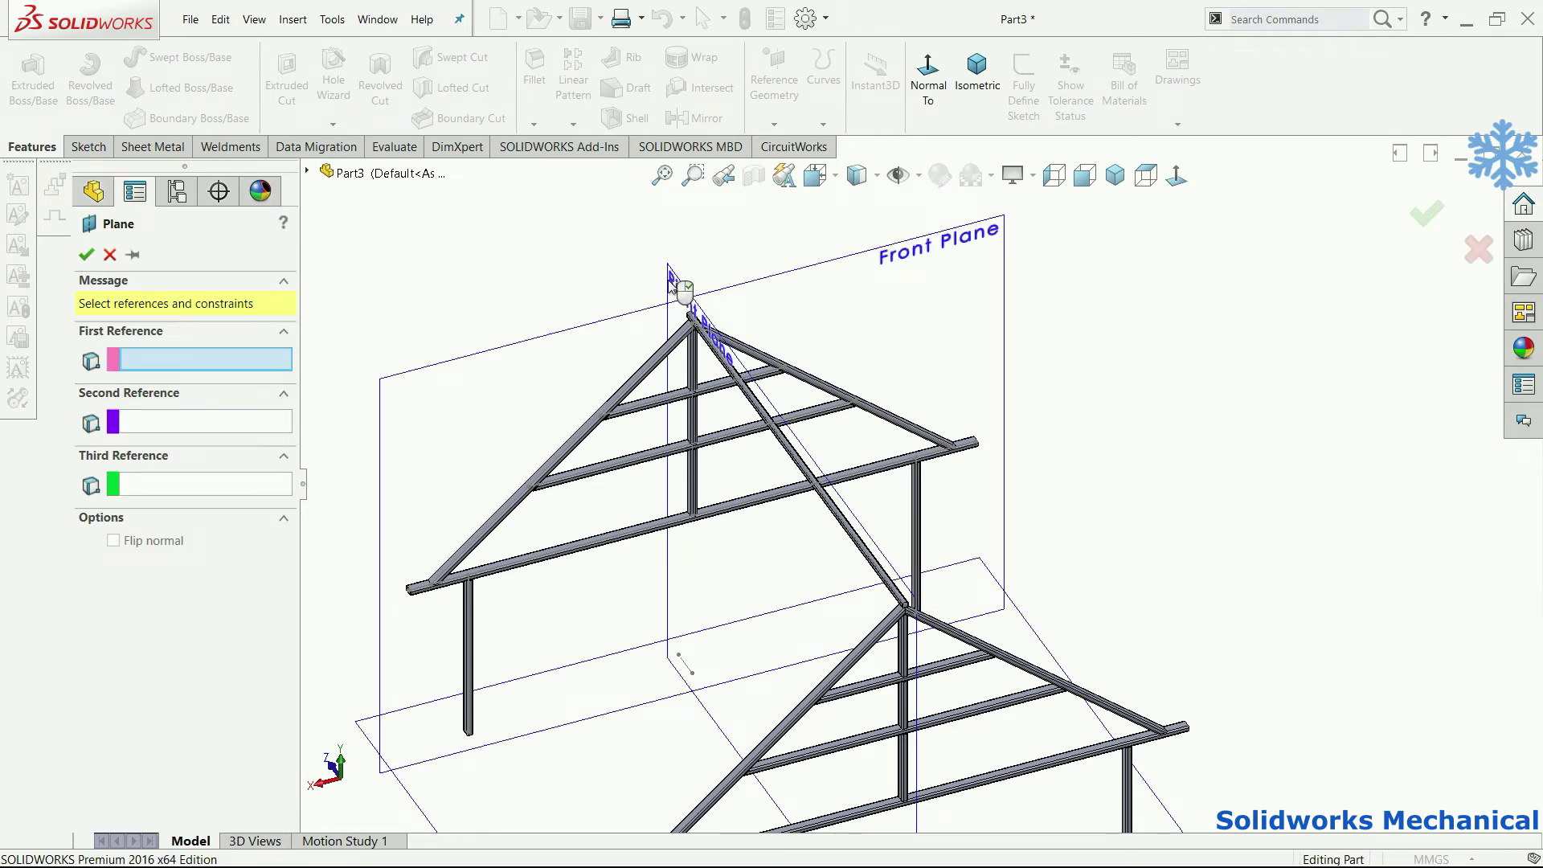
pyautogui.click(673, 285)
pyautogui.write('1500.00mm')
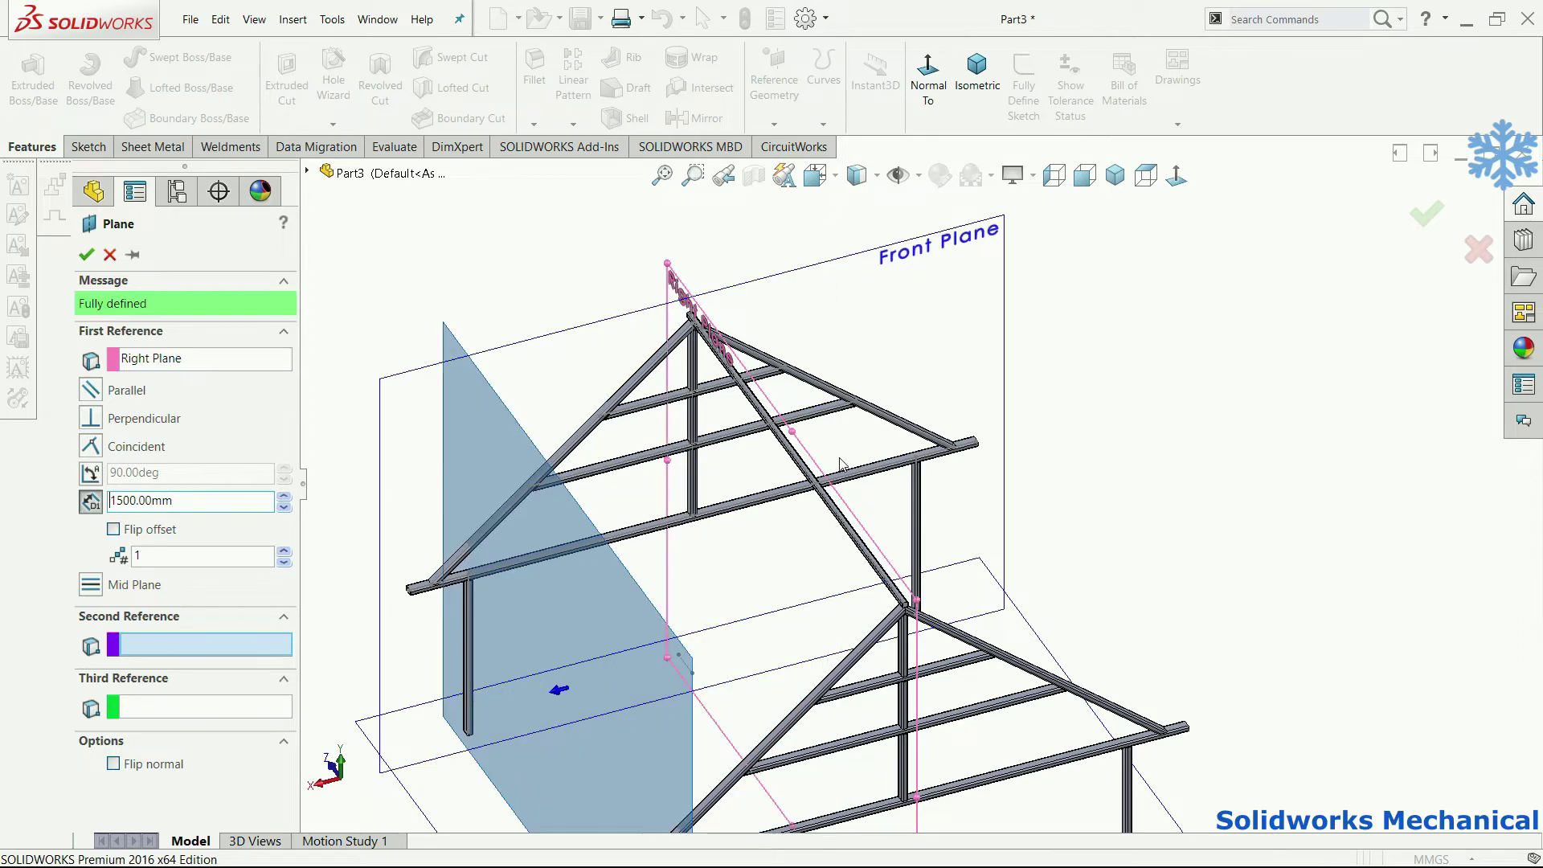
pyautogui.scroll(2, 919, 485)
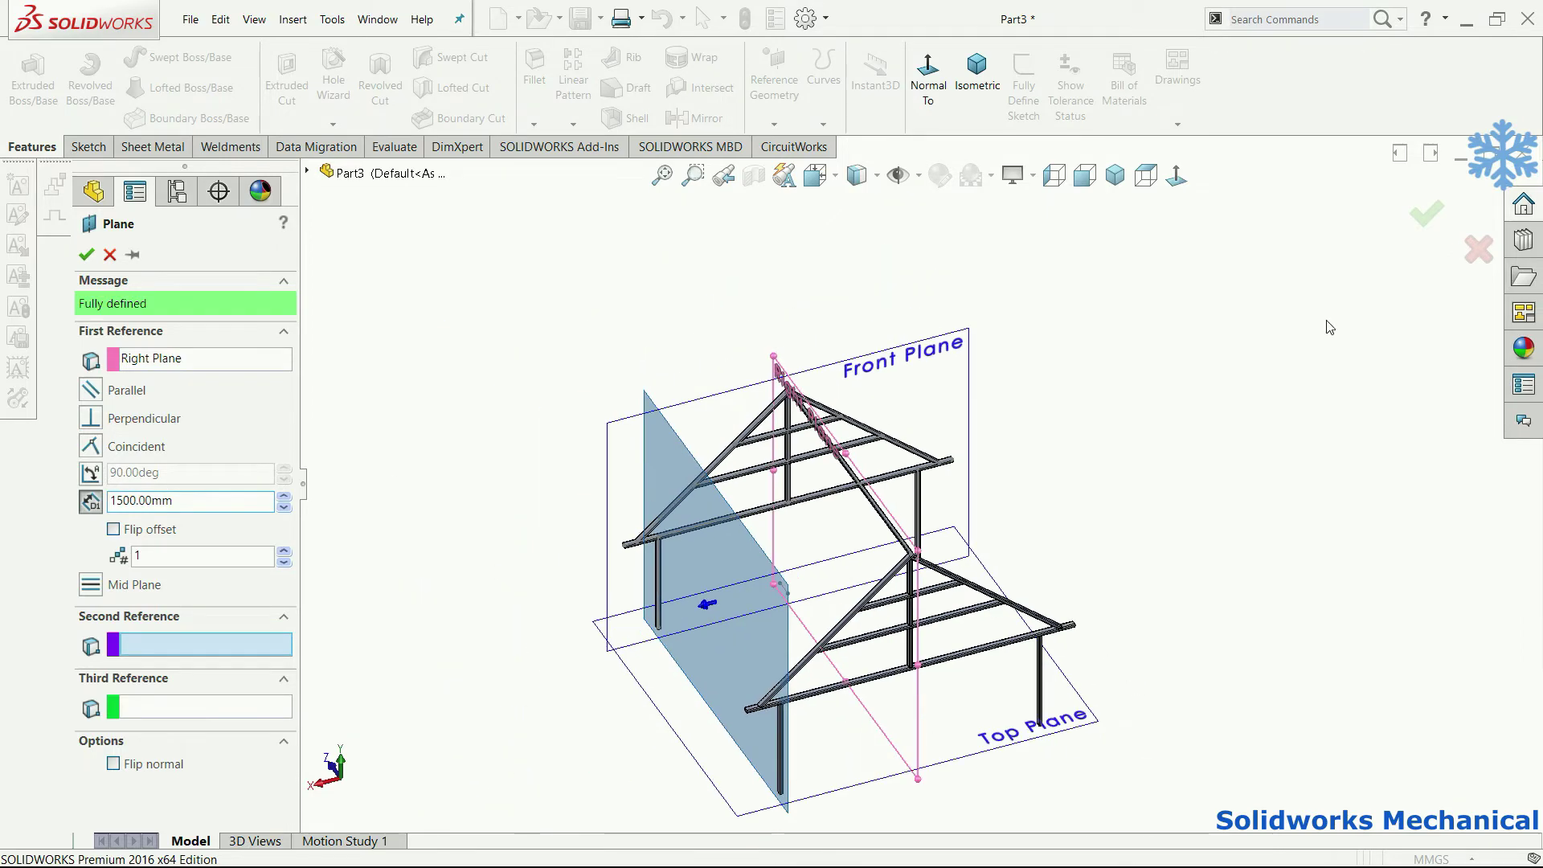
pyautogui.click(1417, 225)
# Step: Start a new sketch on Plane4
pyautogui.moveTo(804, 554)
pyautogui.mouseDown(button='middle')
pyautogui.moveTo(709, 553)
pyautogui.moveTo(772, 551)
pyautogui.moveTo(770, 313)
pyautogui.mouseUp(button='middle')
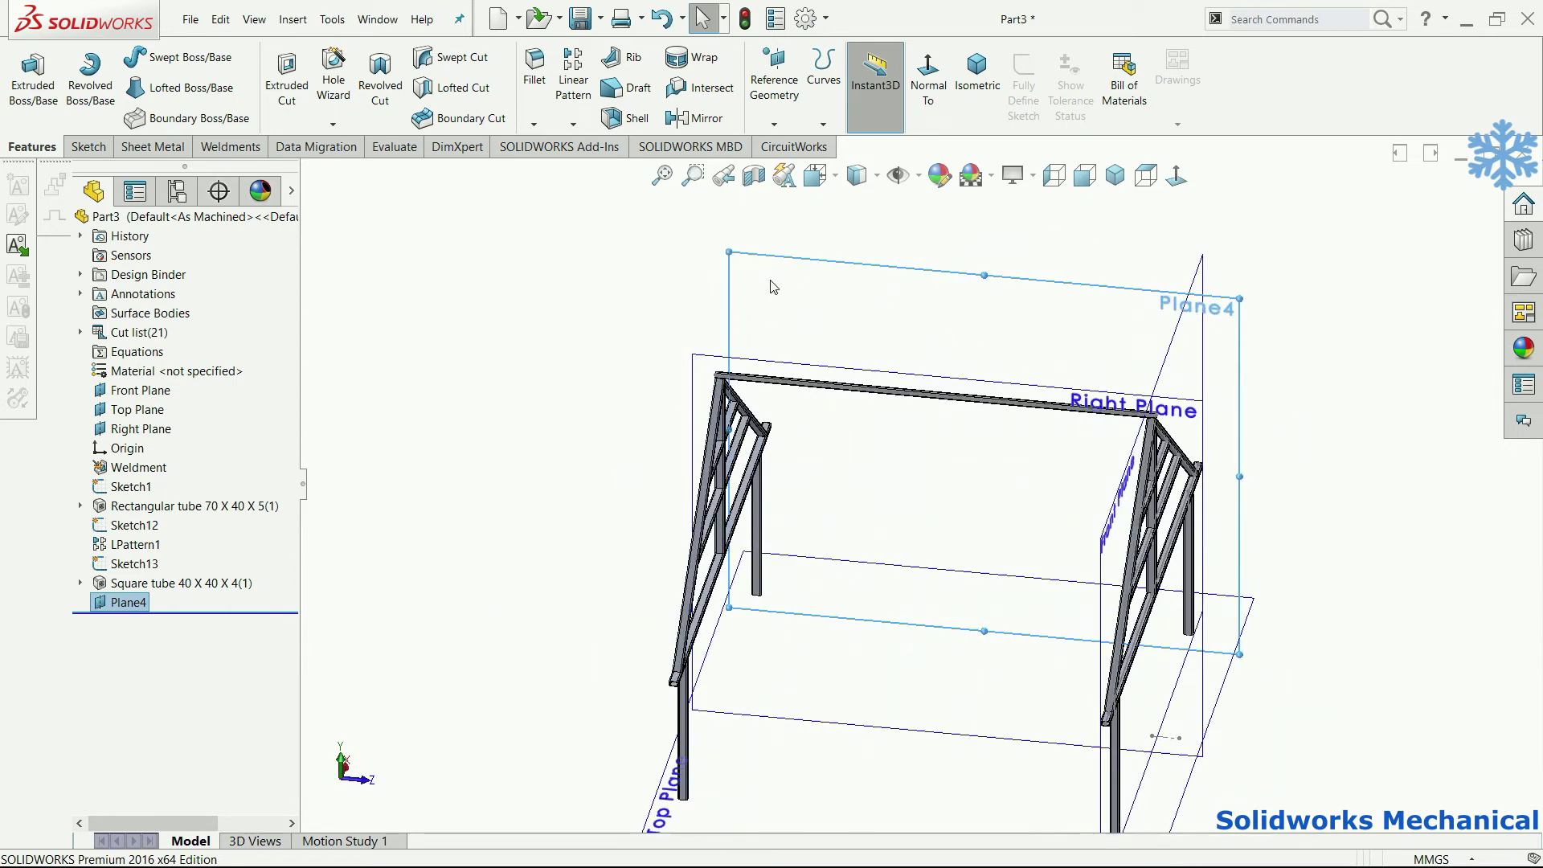
pyautogui.click(804, 259)
pyautogui.click(837, 229)
# Step: Draw a line on Plane4 from the left post to the right post
pyautogui.click(1176, 175)
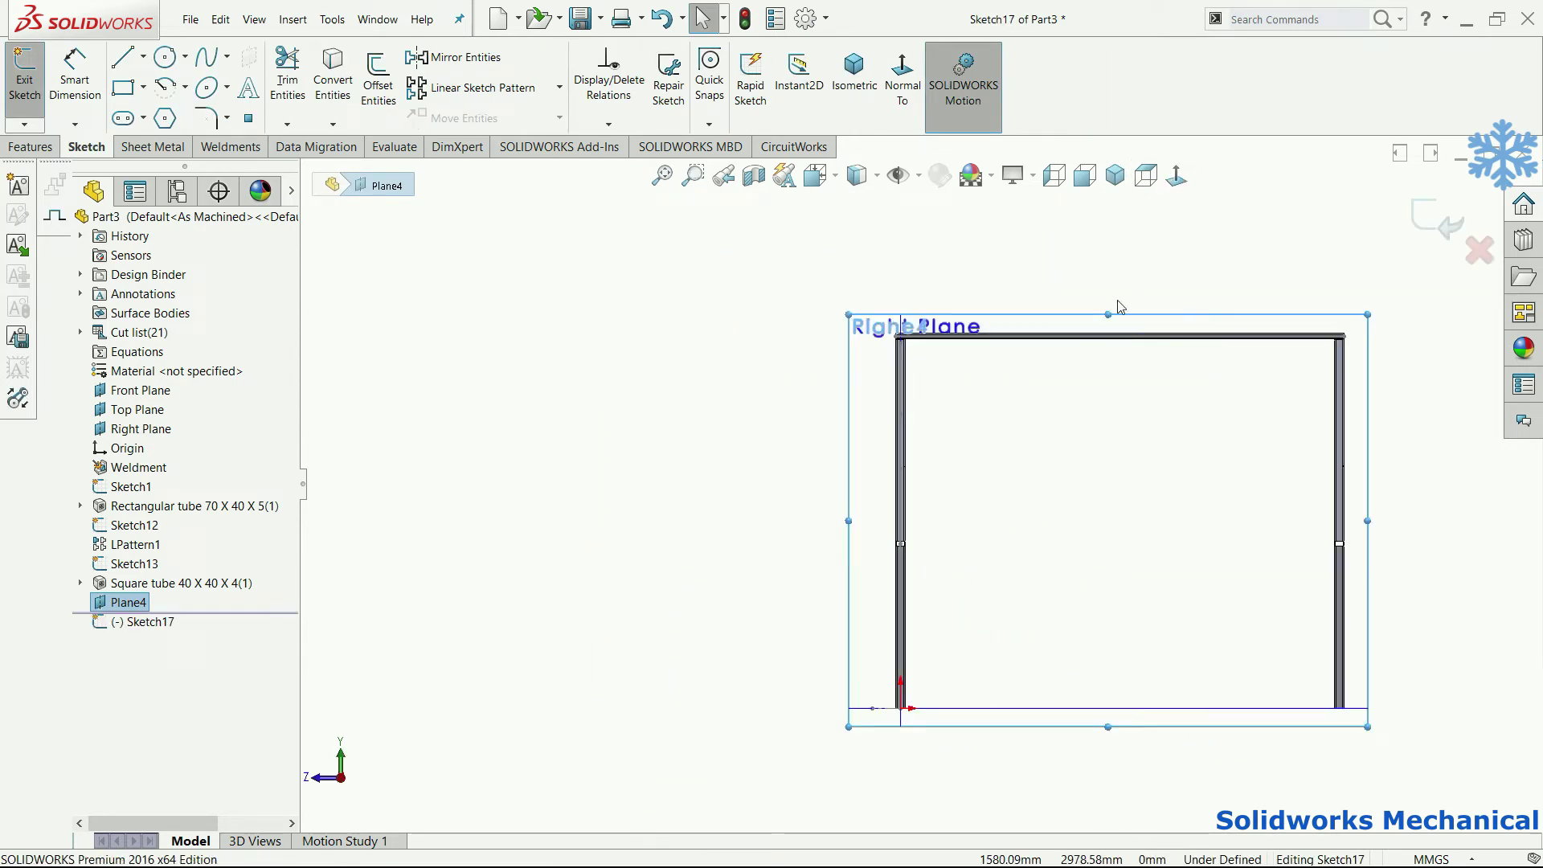
pyautogui.click(123, 56)
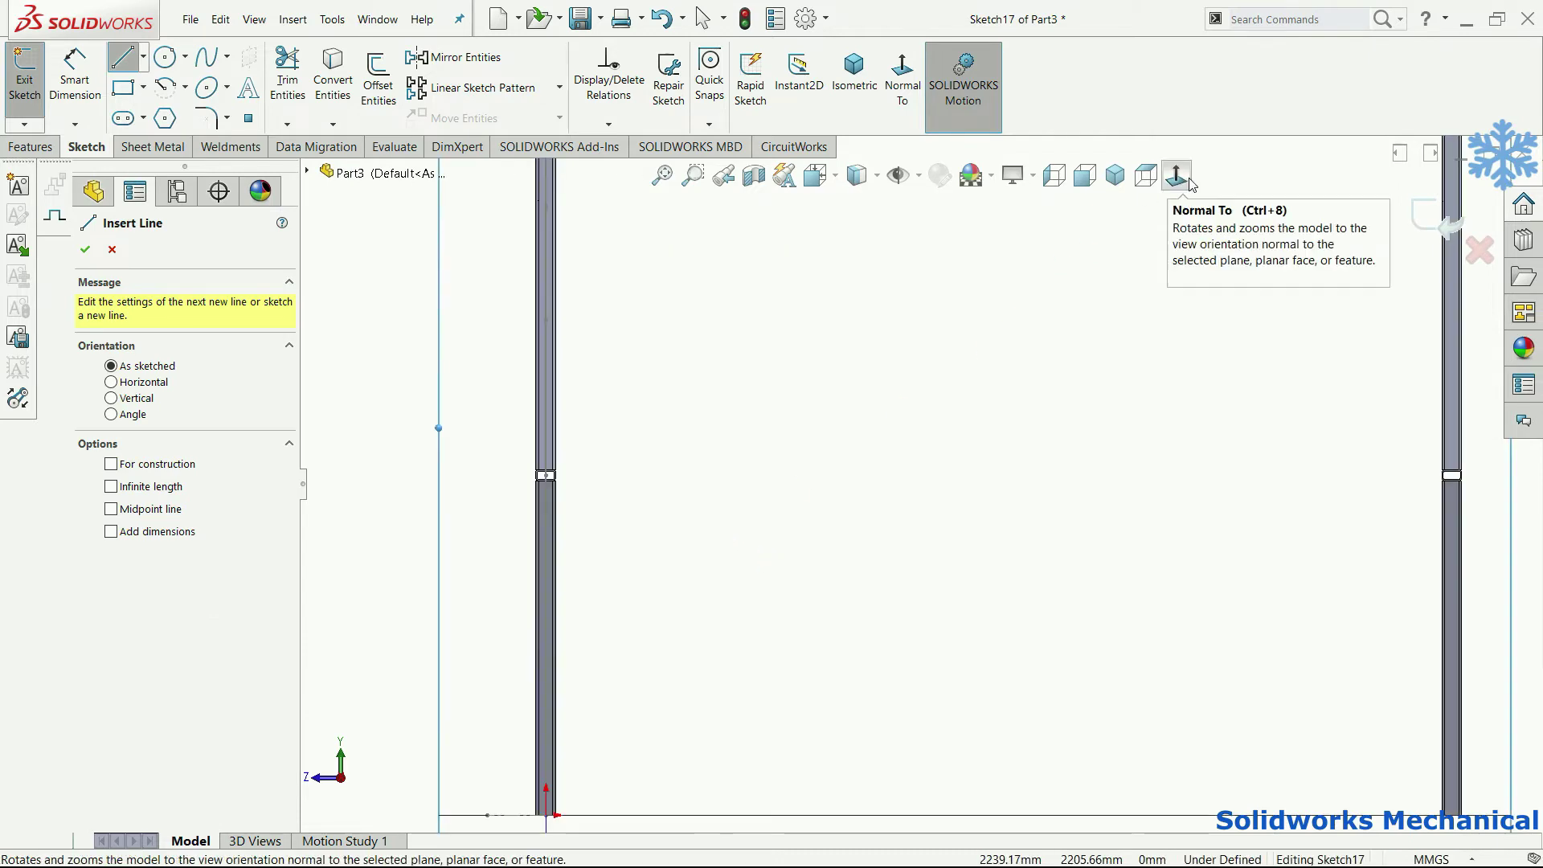
pyautogui.middleClick(1077, 487)
pyautogui.moveTo(1076, 487); pyautogui.dragTo(1119, 492, button='middle')
pyautogui.click(1176, 175)
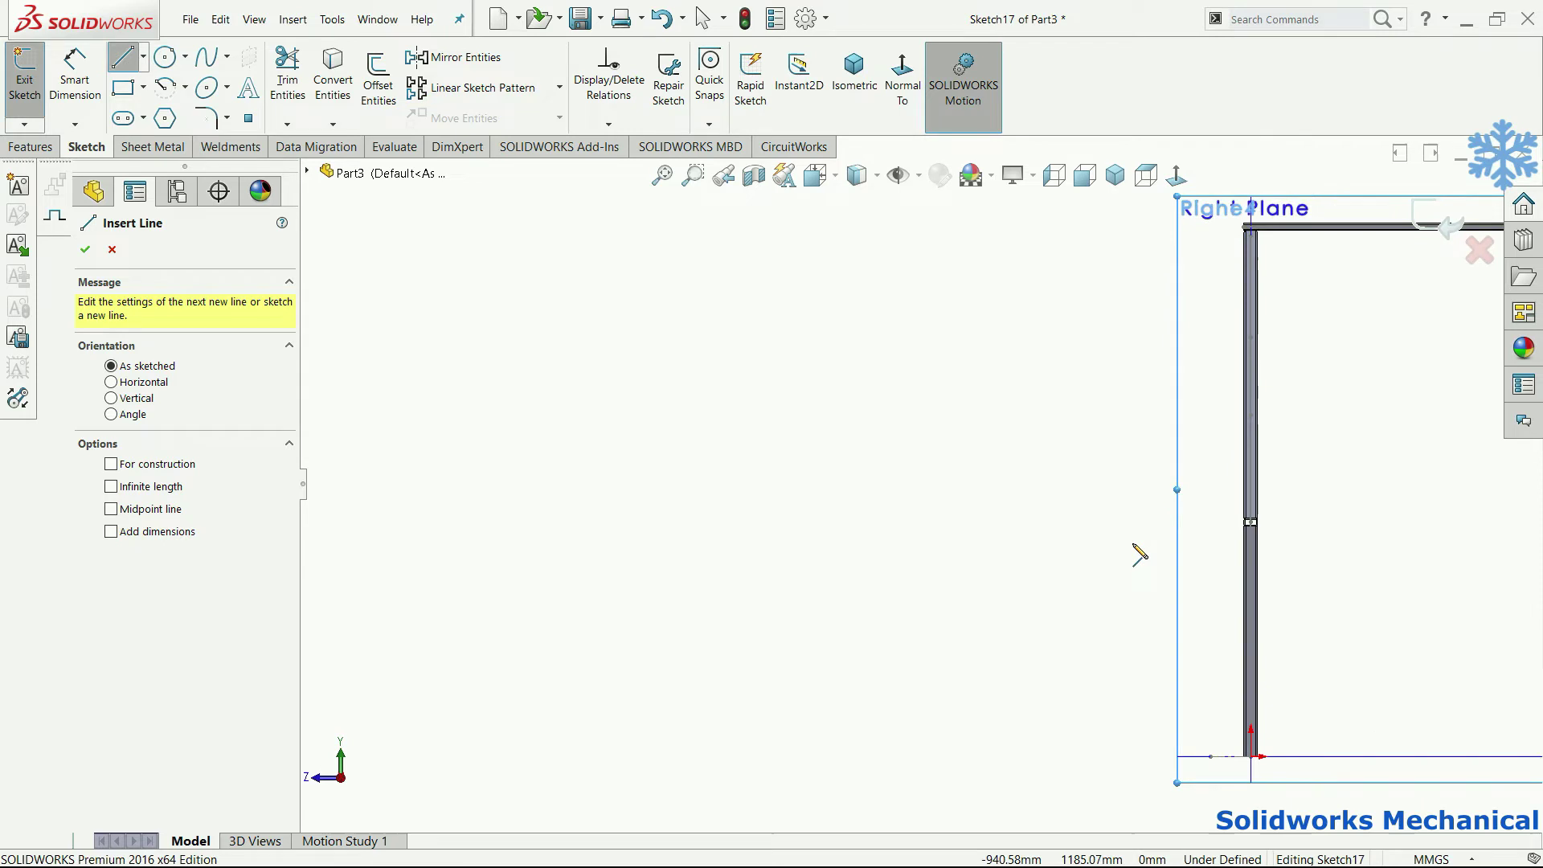
pyautogui.scroll(-3, 602, 466)
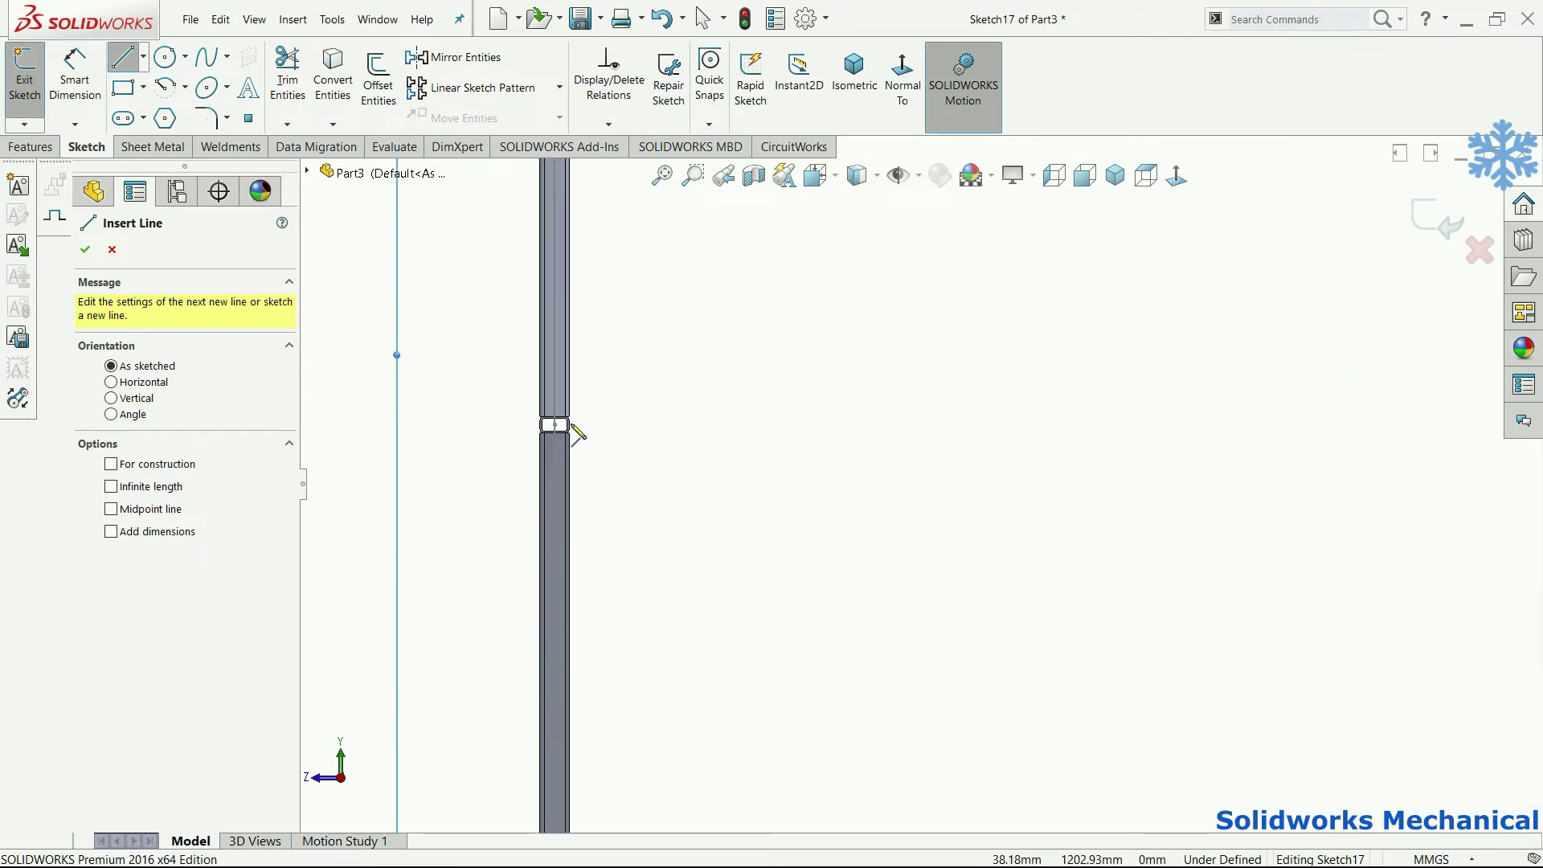
pyautogui.click(568, 423)
pyautogui.scroll(2, 925, 458)
pyautogui.scroll(-2, 997, 473)
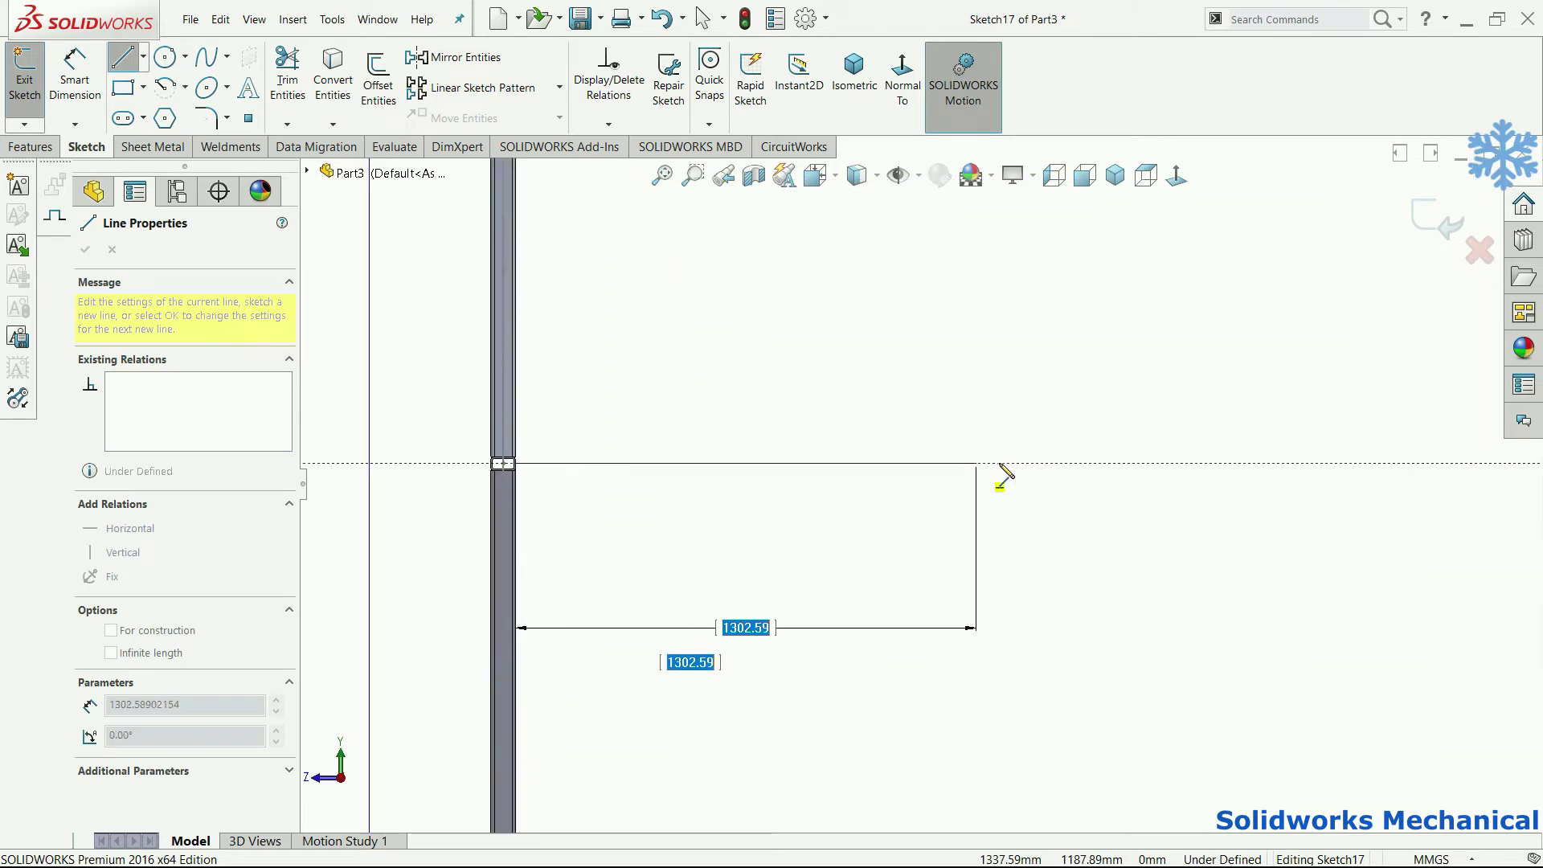
pyautogui.scroll(2, 1279, 506)
pyautogui.scroll(-2, 1302, 507)
pyautogui.scroll(-1, 1283, 506)
pyautogui.click(1250, 499)
pyautogui.press('Escape')
pyautogui.press('Escape')
# Step: Snap the line's end to the edge midpoint so Sketch17 is fully defined, and exit the sketch
pyautogui.scroll(-1, 1254, 510)
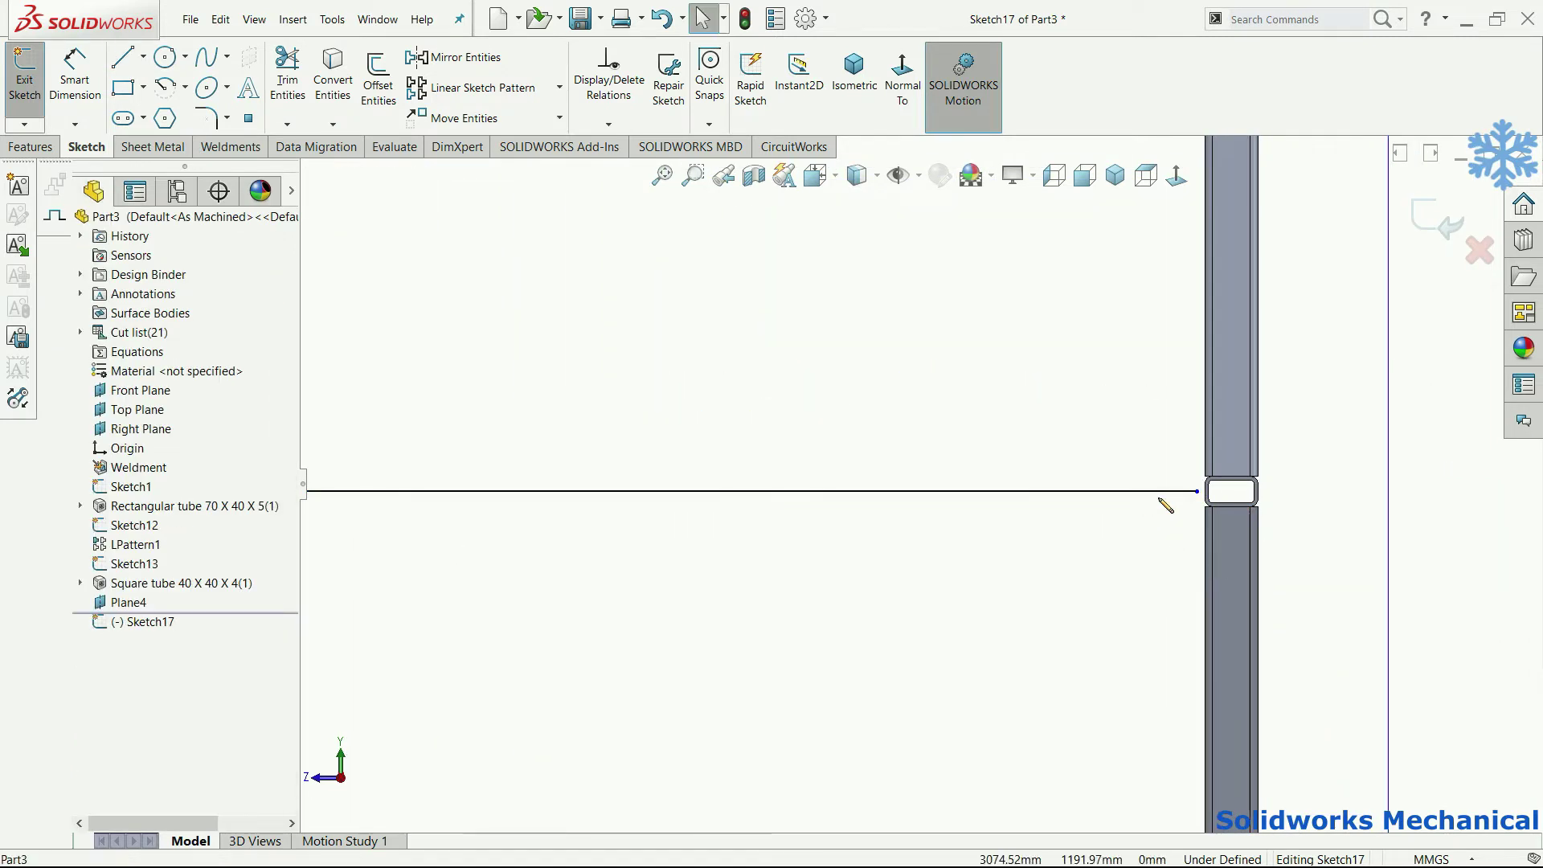
pyautogui.scroll(-2, 1173, 503)
pyautogui.click(1090, 481)
pyautogui.moveTo(1090, 481); pyautogui.dragTo(1122, 483)
pyautogui.moveTo(1121, 486)
pyautogui.mouseDown(button='middle')
pyautogui.moveTo(962, 523)
pyautogui.moveTo(915, 563)
pyautogui.moveTo(809, 576)
pyautogui.mouseUp(button='middle')
pyautogui.scroll(3, 730, 558)
pyautogui.click(958, 593)
pyautogui.moveTo(958, 593)
pyautogui.mouseDown(button='middle')
pyautogui.moveTo(944, 599)
pyautogui.moveTo(931, 388)
pyautogui.mouseUp(button='middle')
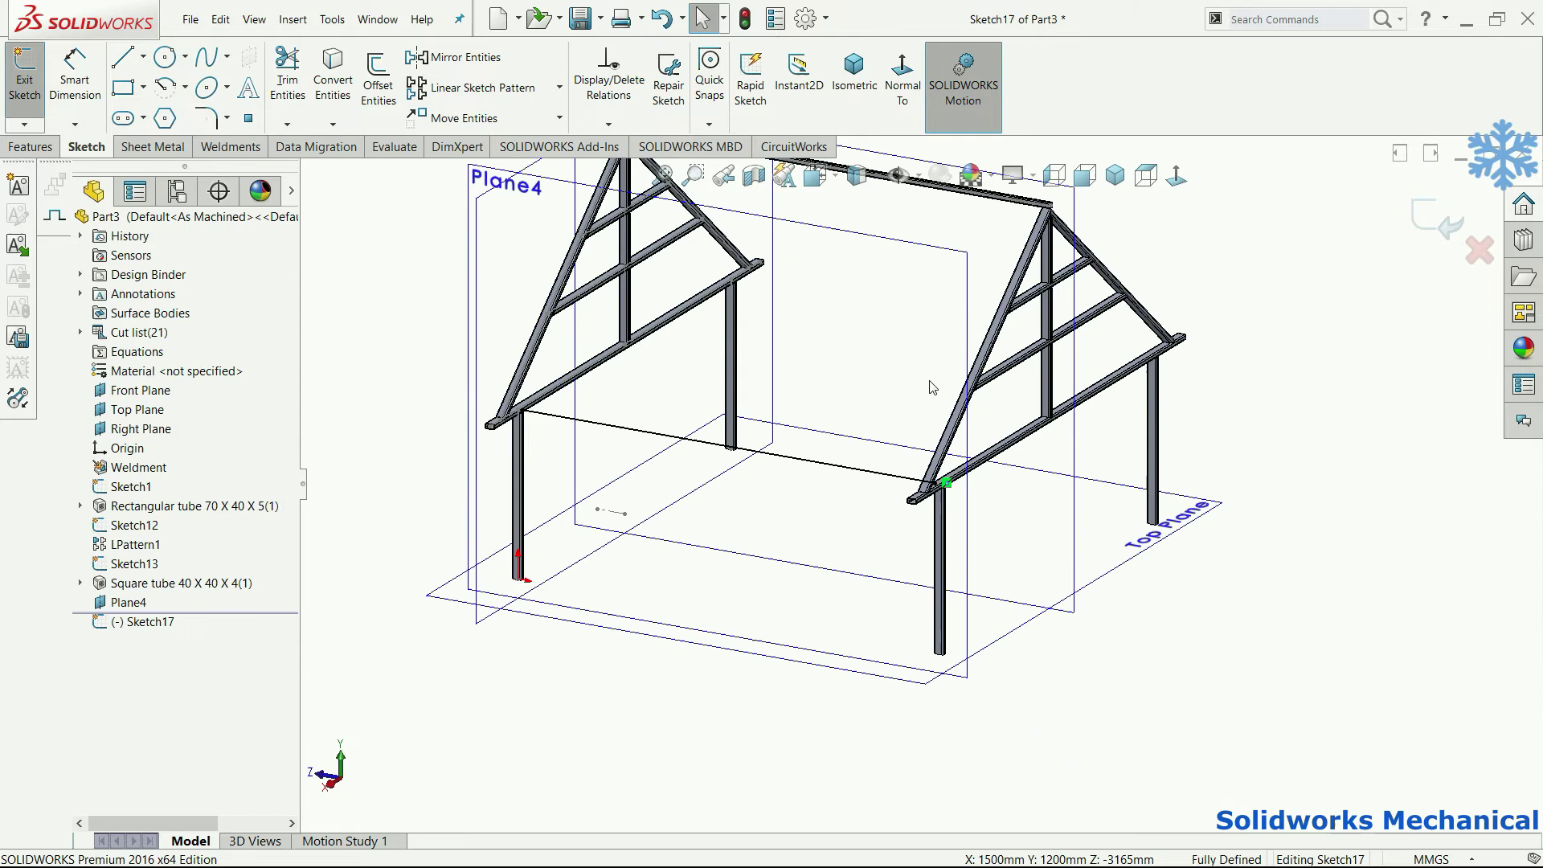
pyautogui.scroll(4, 925, 483)
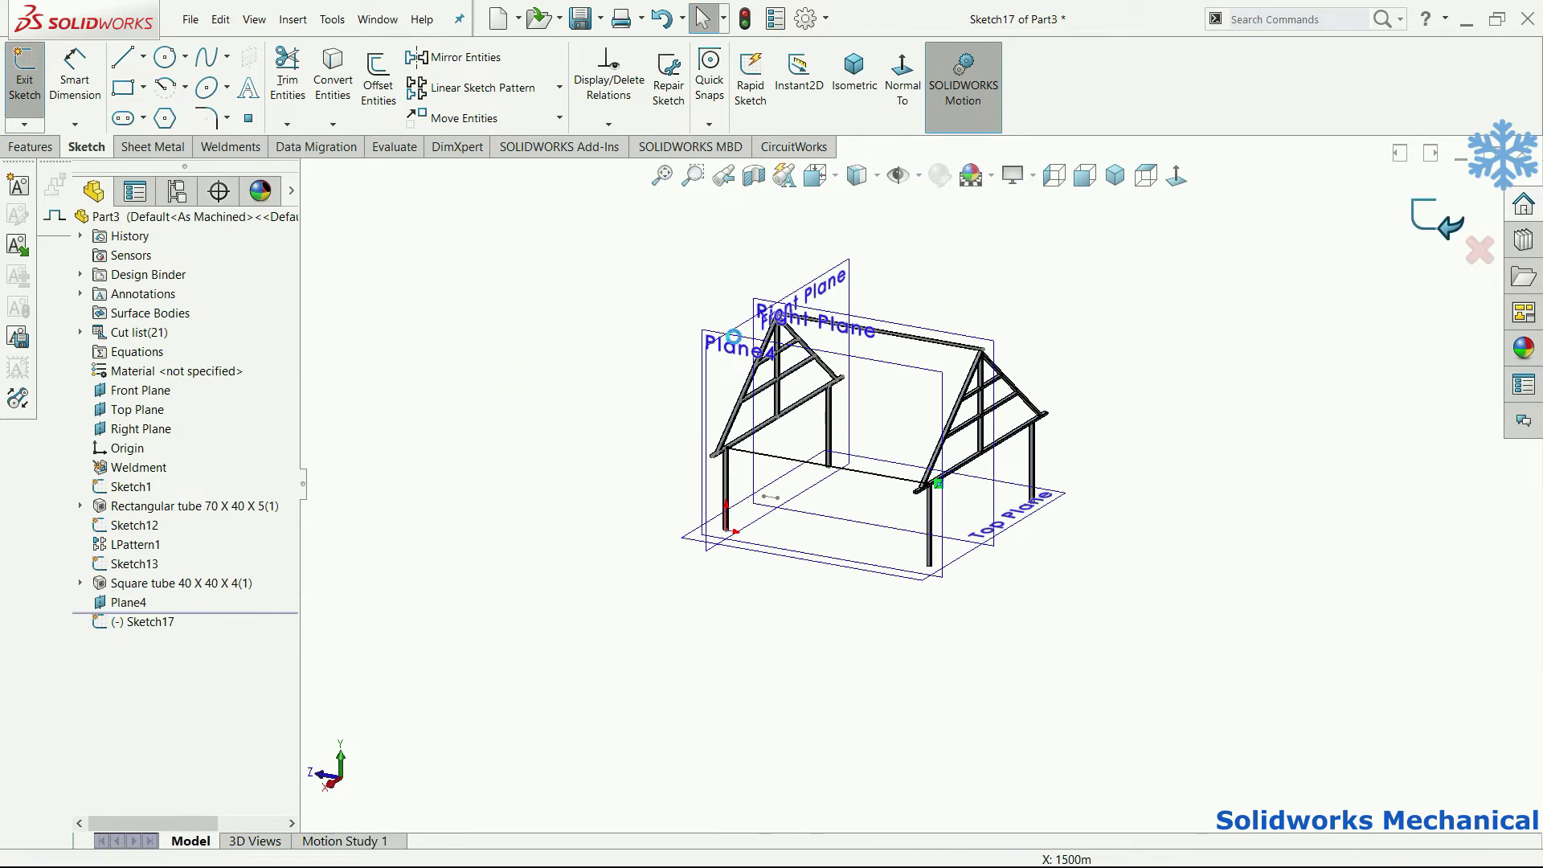
pyautogui.click(1427, 208)
pyautogui.click(778, 434)
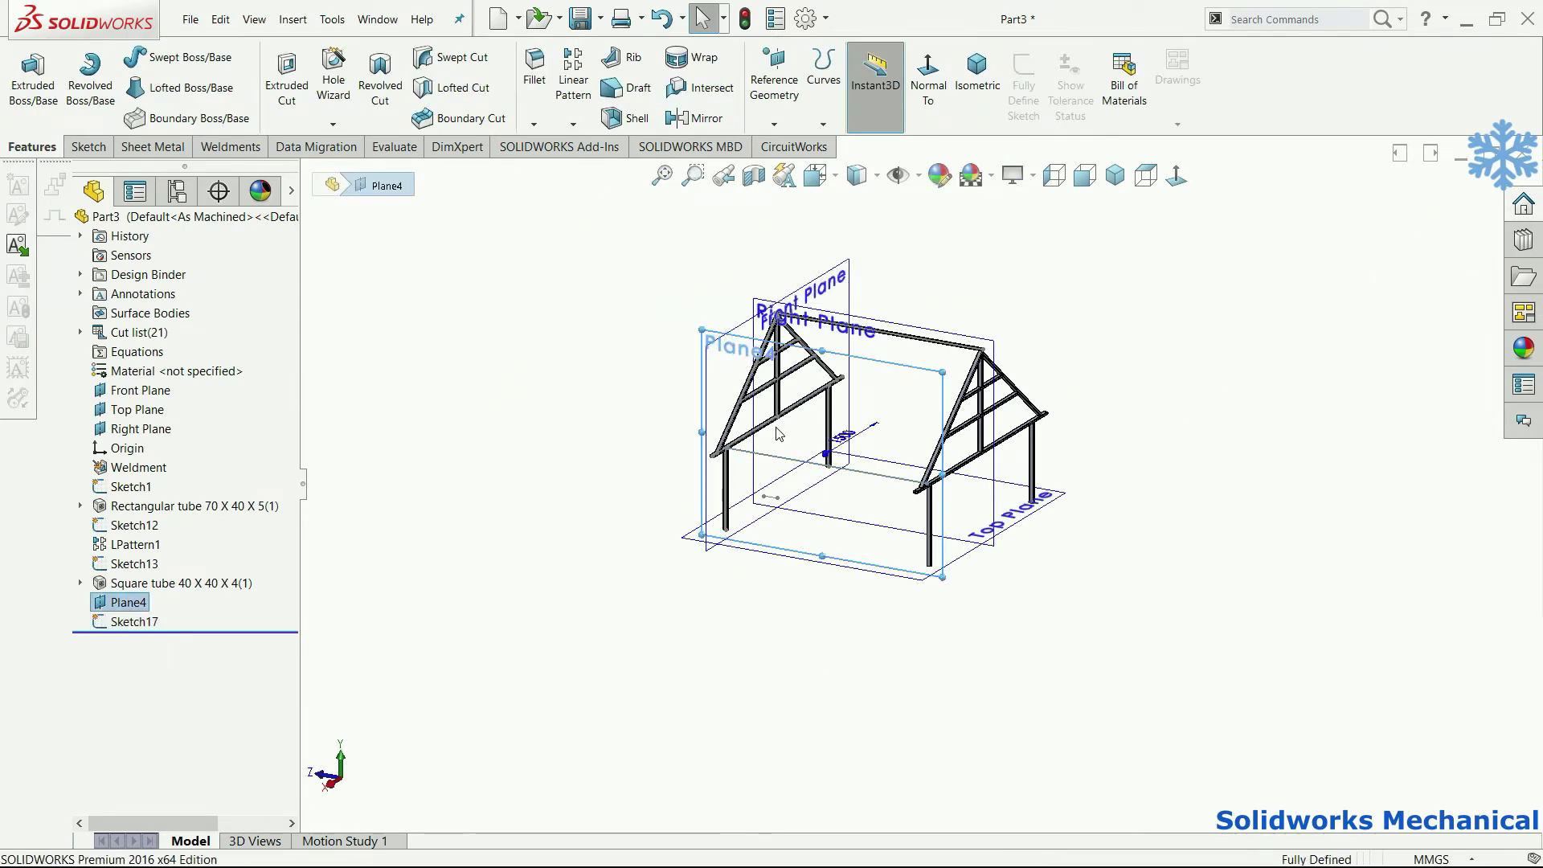
# Step: Create Plane5 1500 mm from the Right Plane on the flipped side
pyautogui.click(913, 250)
pyautogui.click(775, 296)
pyautogui.click(774, 123)
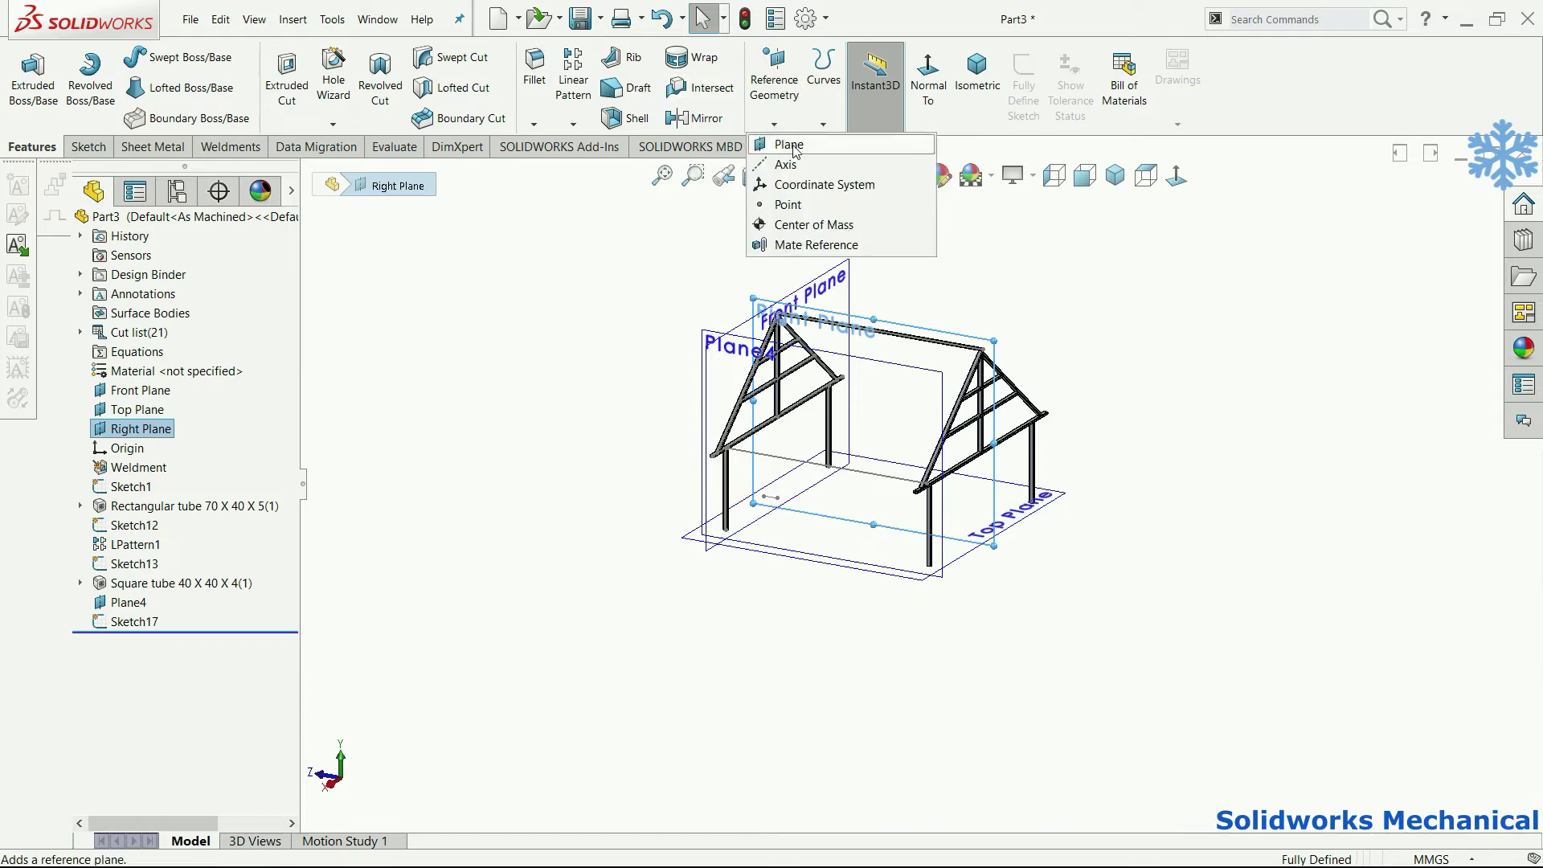
pyautogui.click(150, 530)
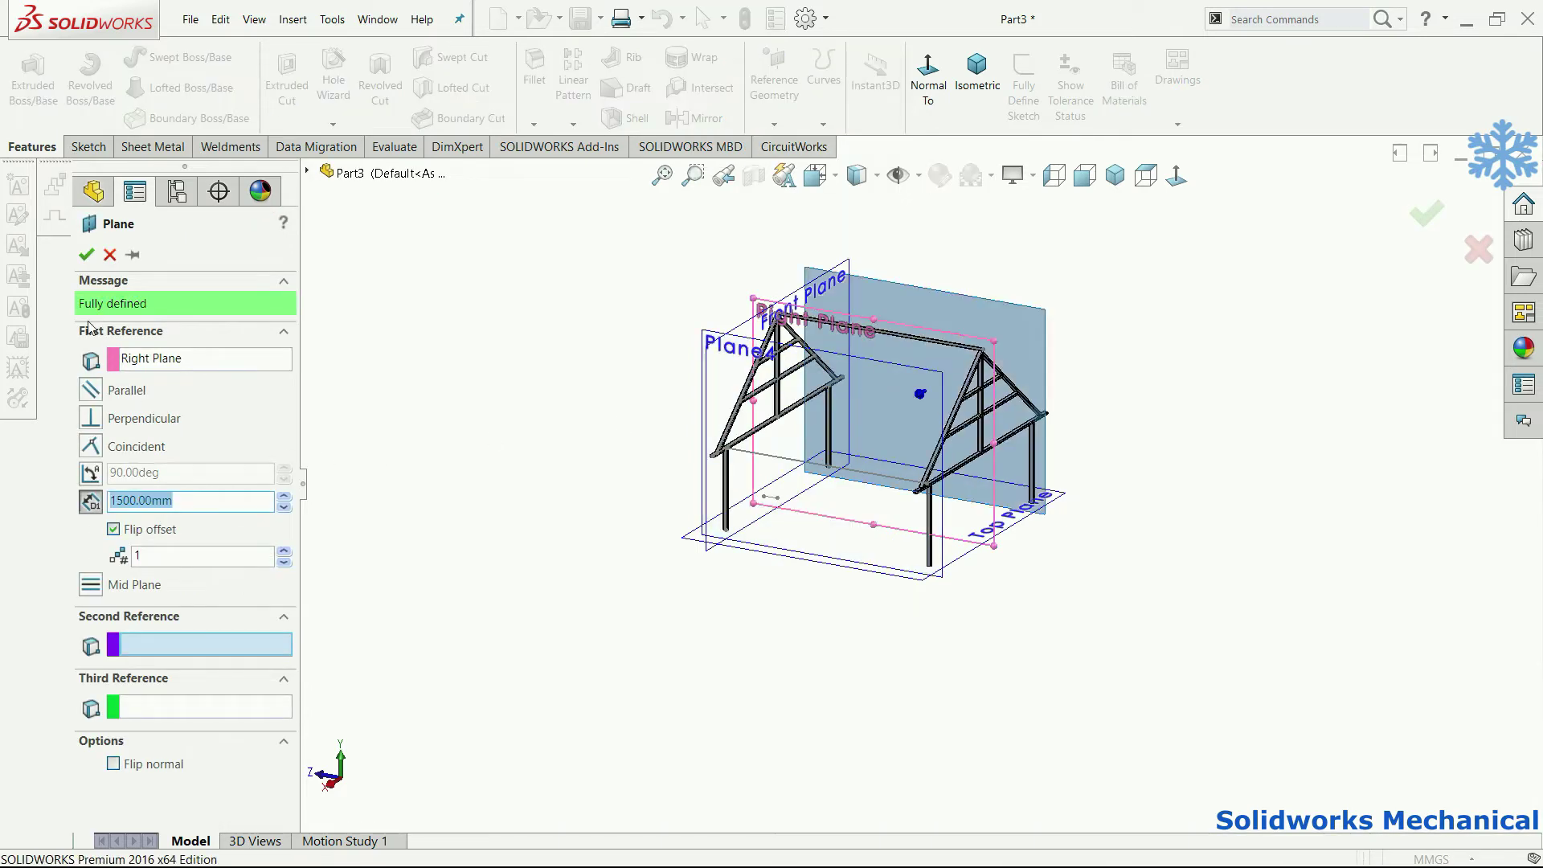
pyautogui.click(86, 254)
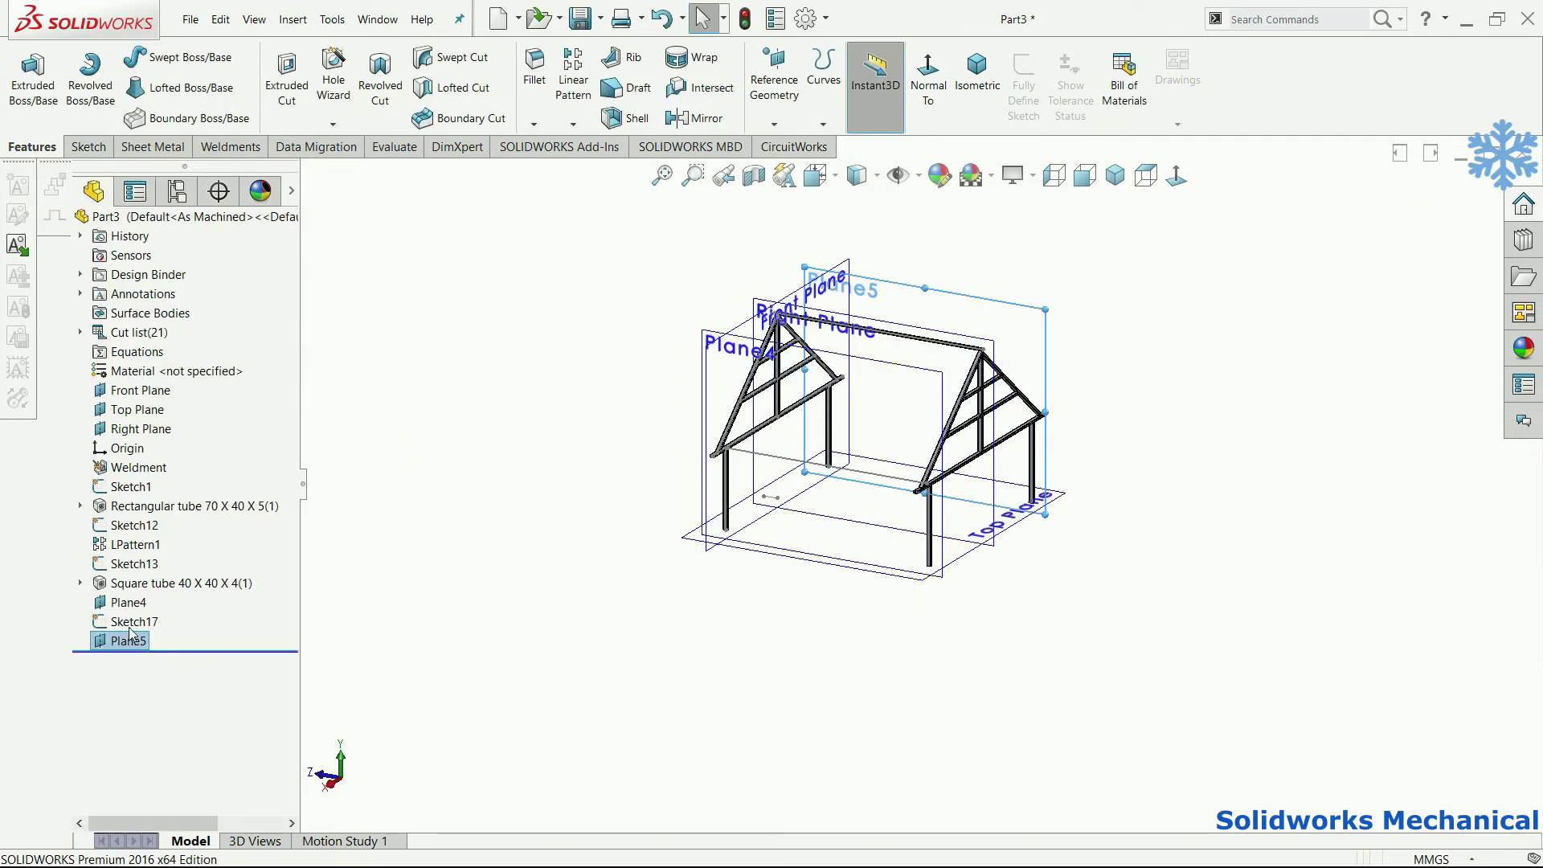
pyautogui.click(145, 623)
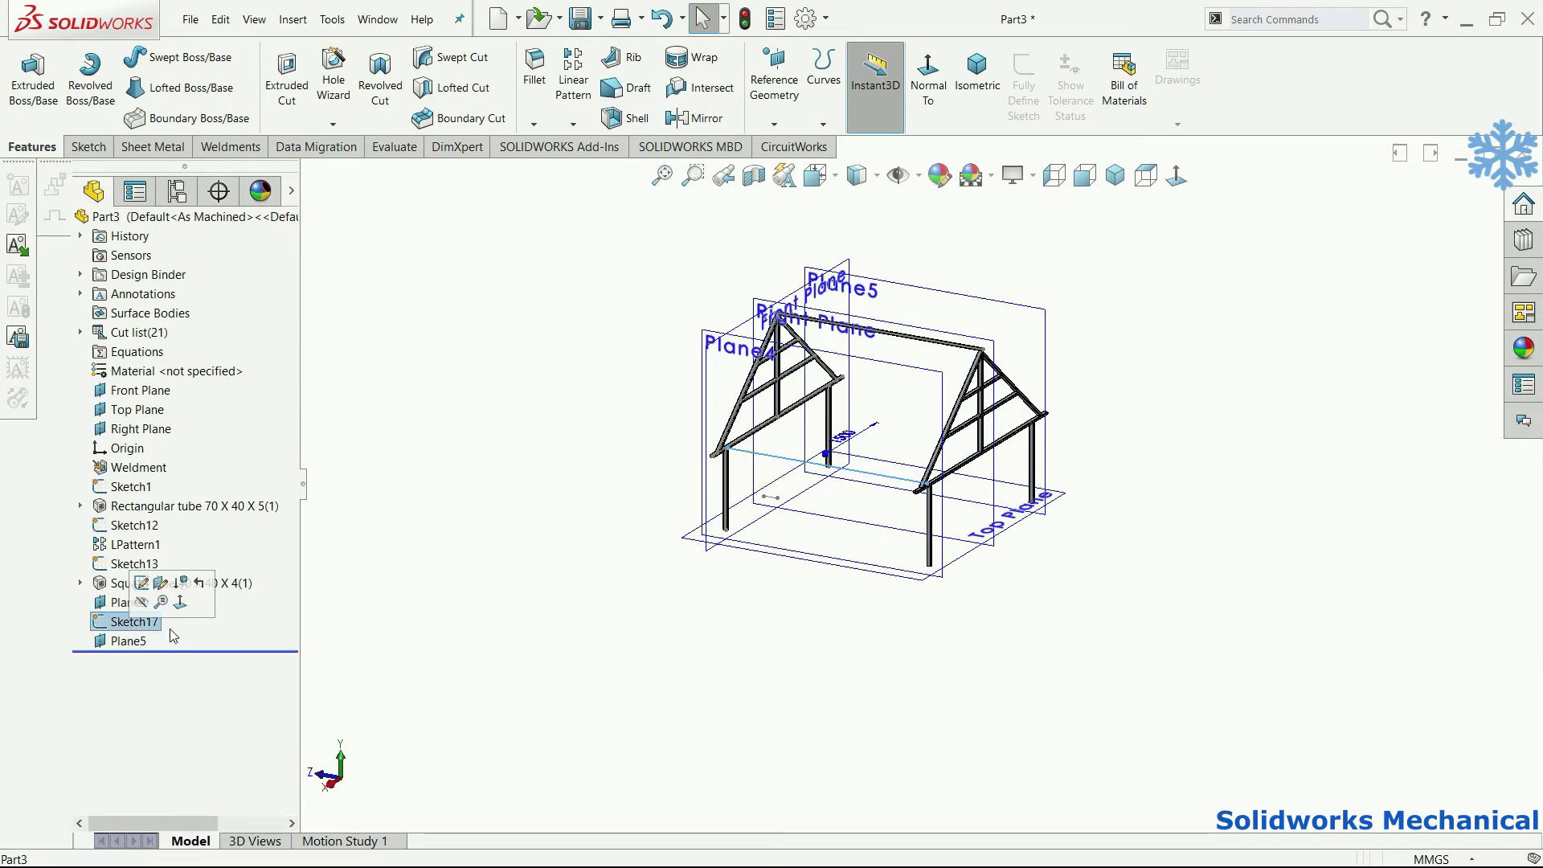
# Step: Start Sketch18 on Plane5
pyautogui.click(1004, 303)
pyautogui.press('s')
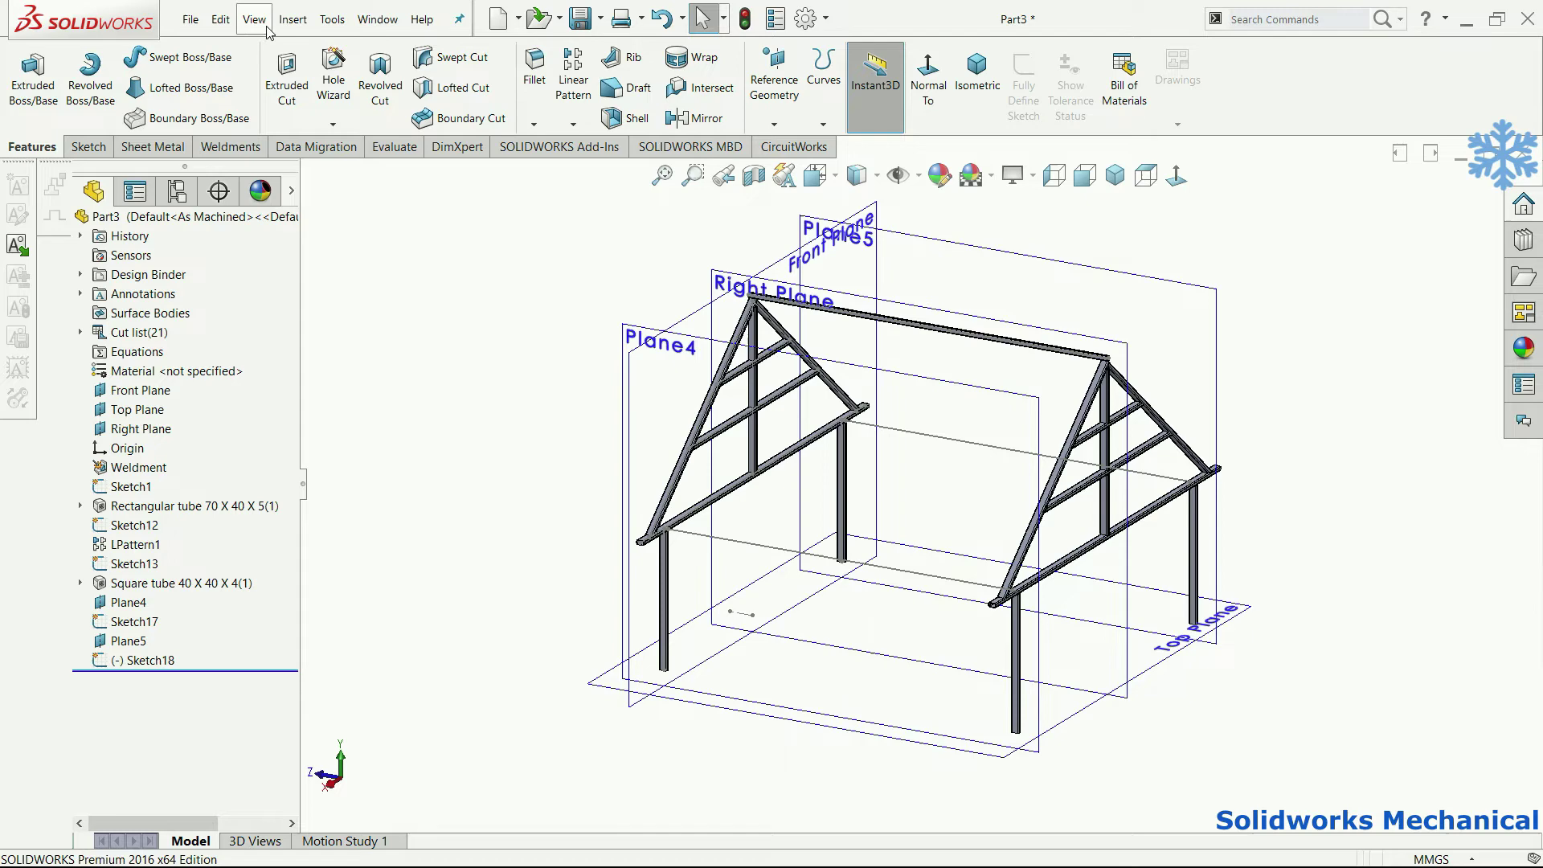
pyautogui.click(293, 21)
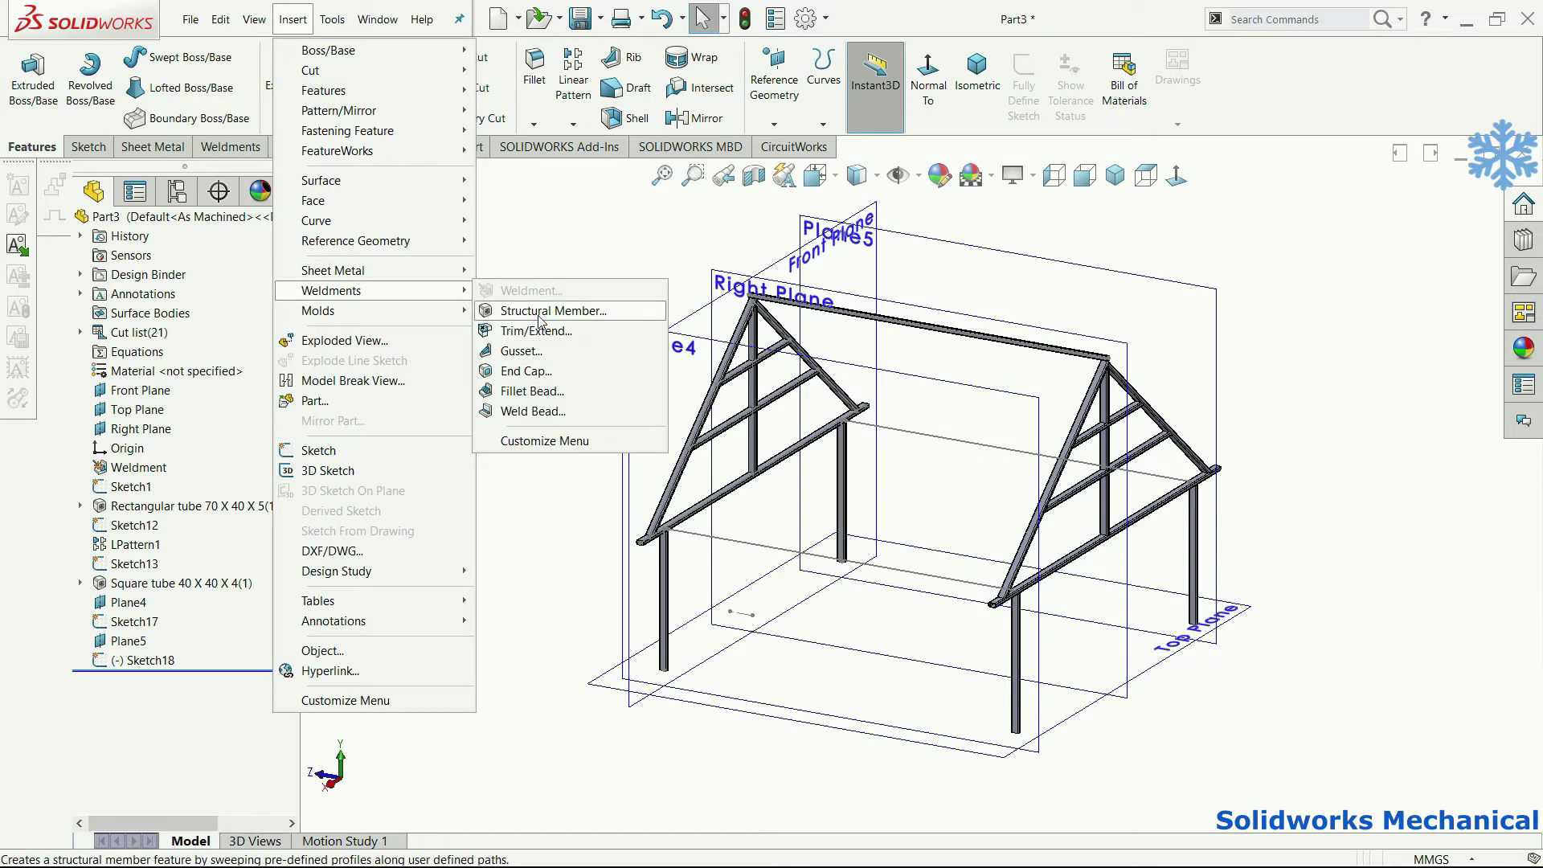
# Step: Add rectangular tube 70 x 40 x 5 beams along the Sketch17 and Sketch18 eave lines
pyautogui.moveTo(331, 291)
pyautogui.click(547, 314)
pyautogui.click(144, 461)
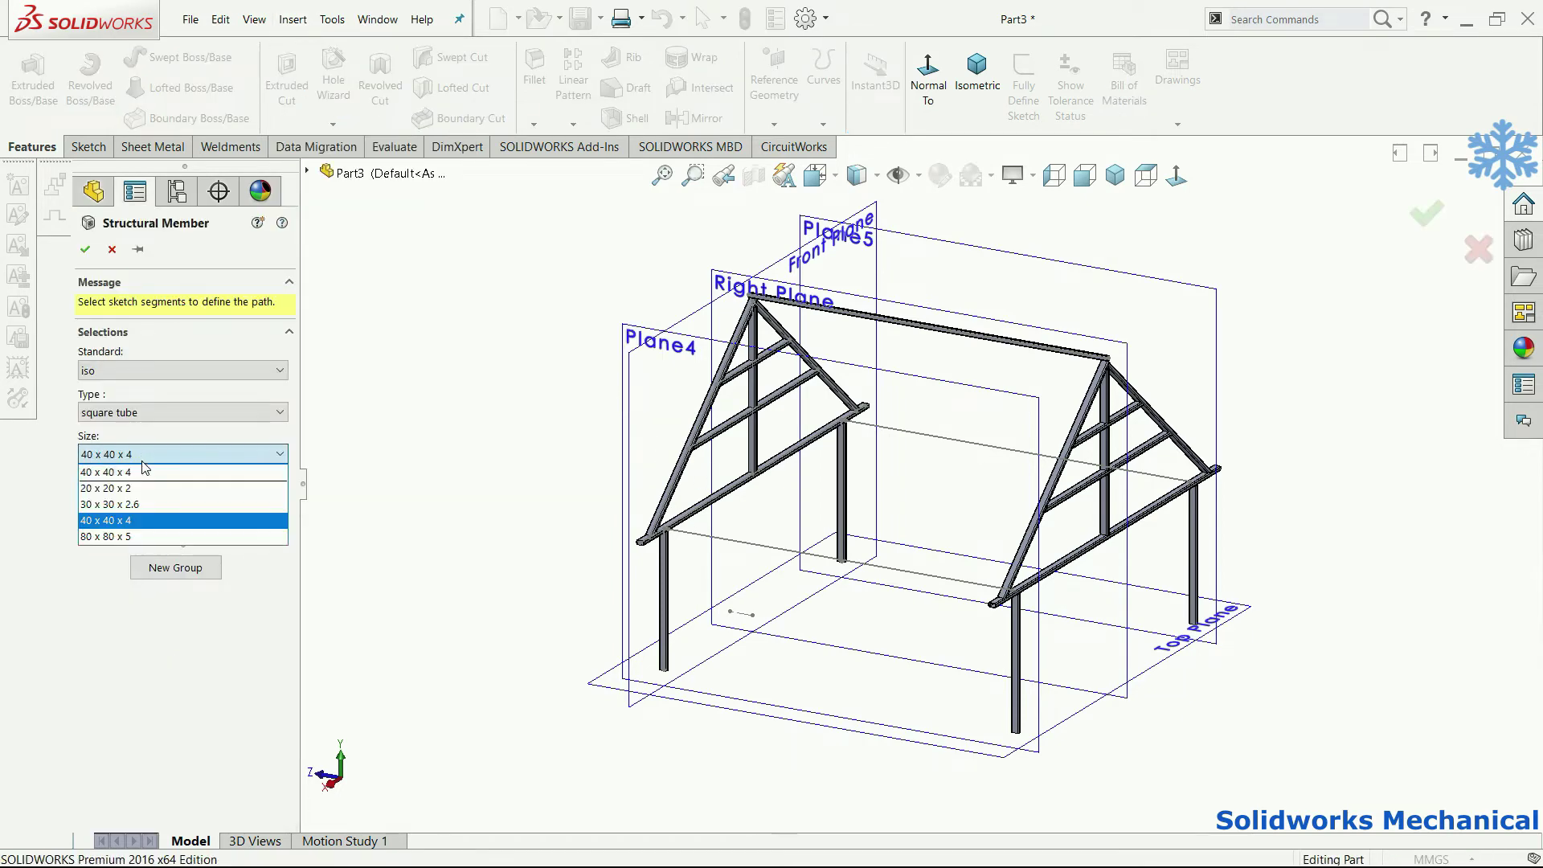
pyautogui.click(157, 410)
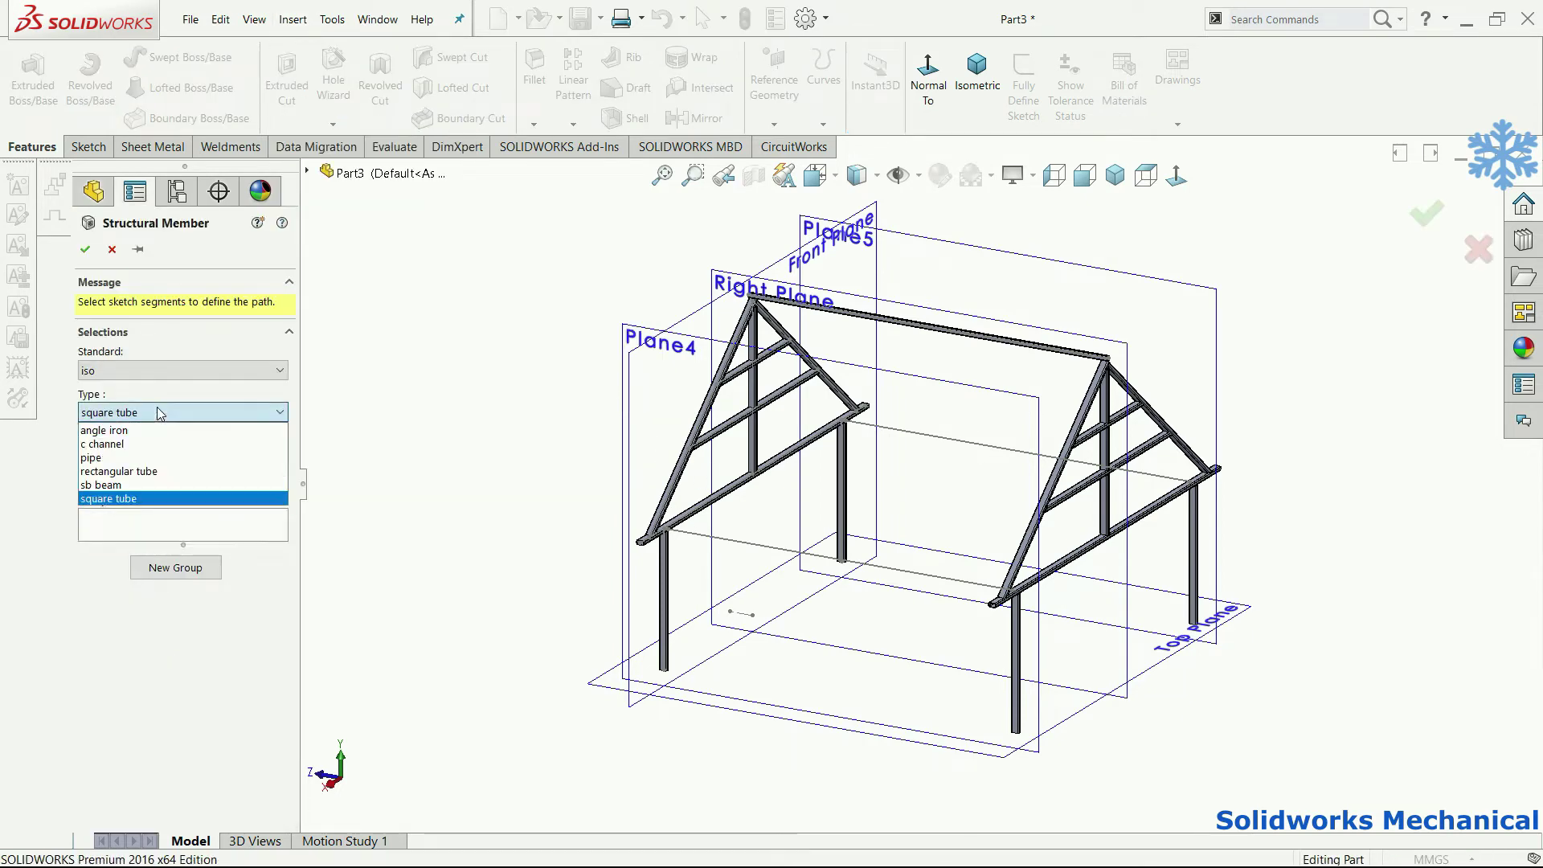
pyautogui.click(191, 473)
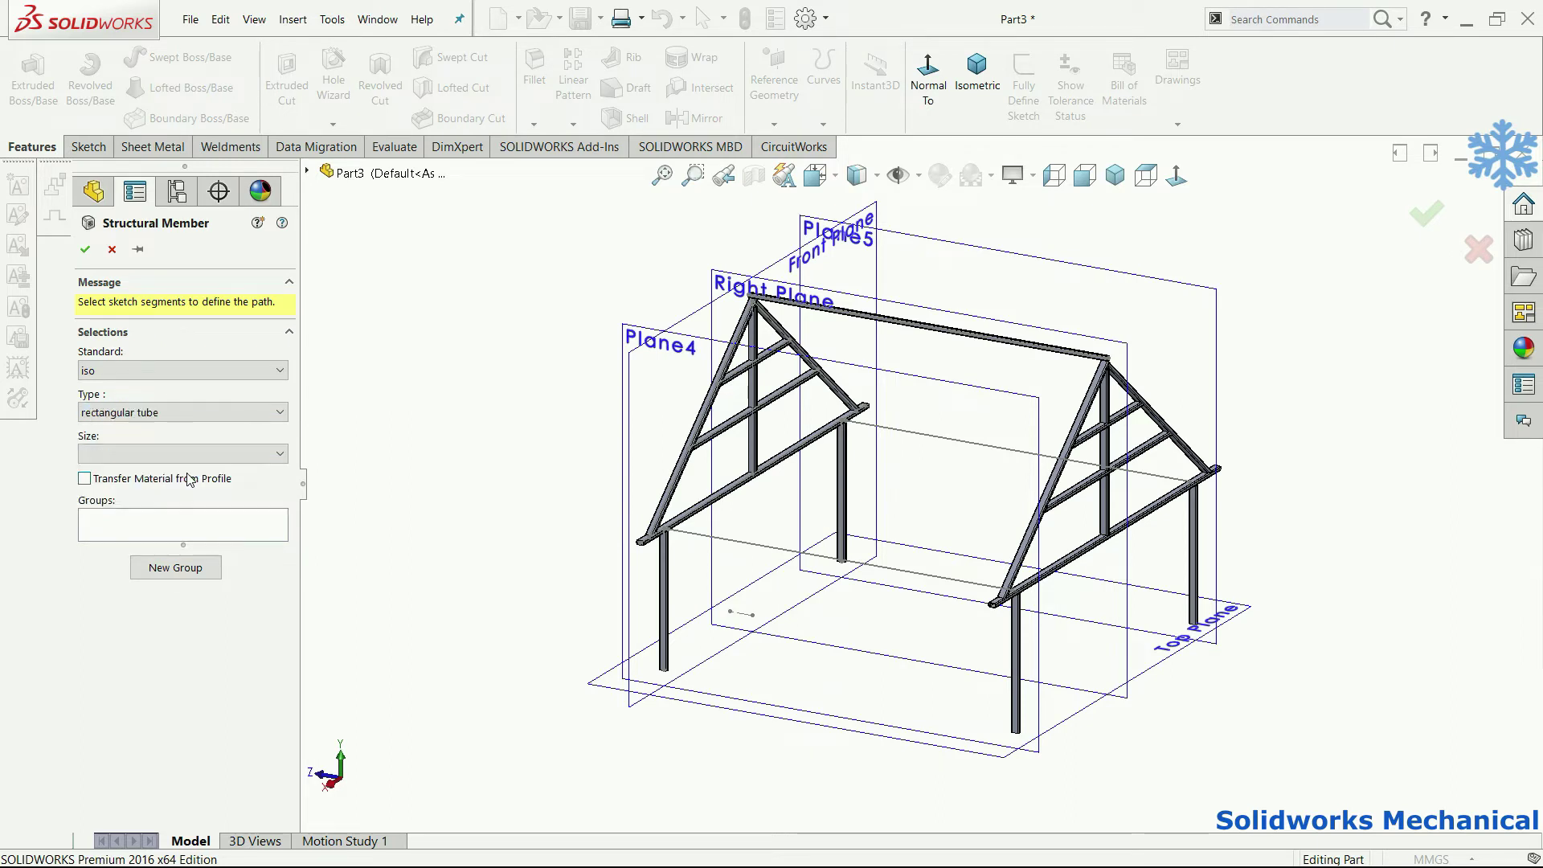
pyautogui.click(172, 521)
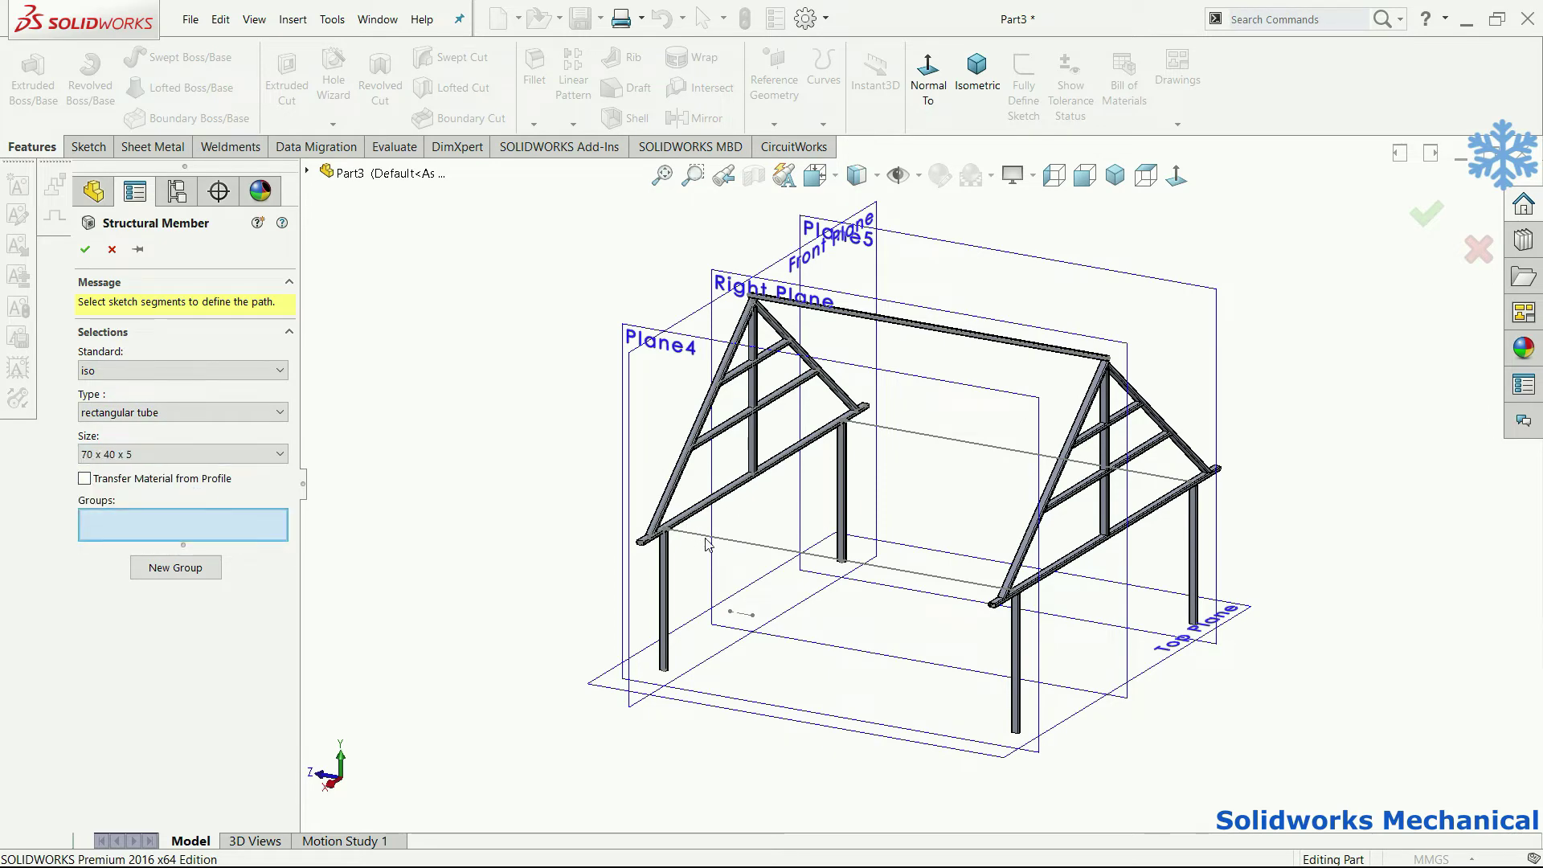
pyautogui.scroll(-3, 699, 537)
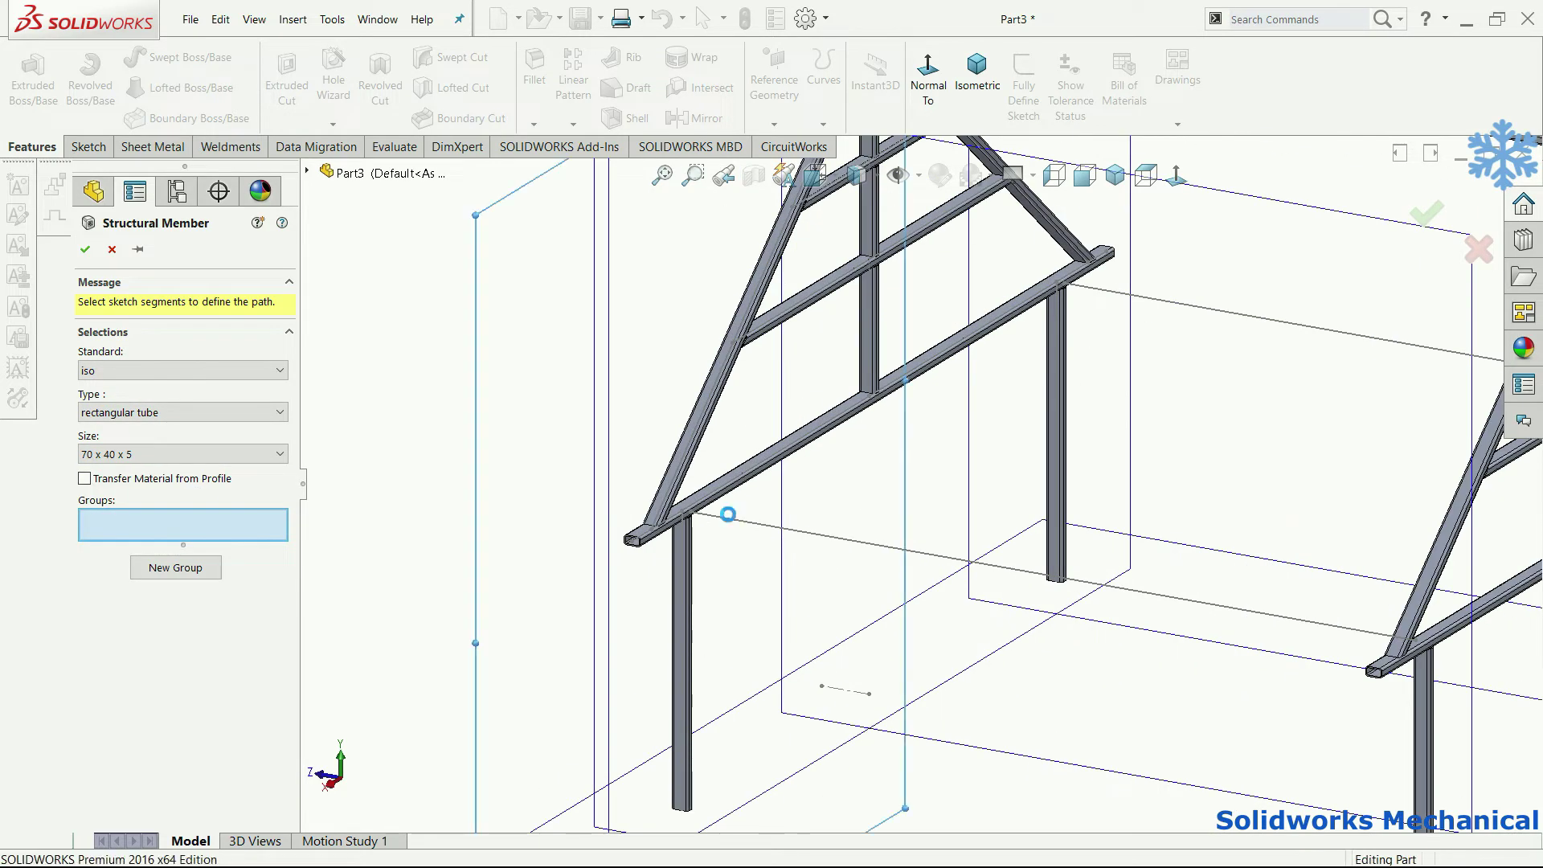
pyautogui.click(1199, 315)
pyautogui.press('f')
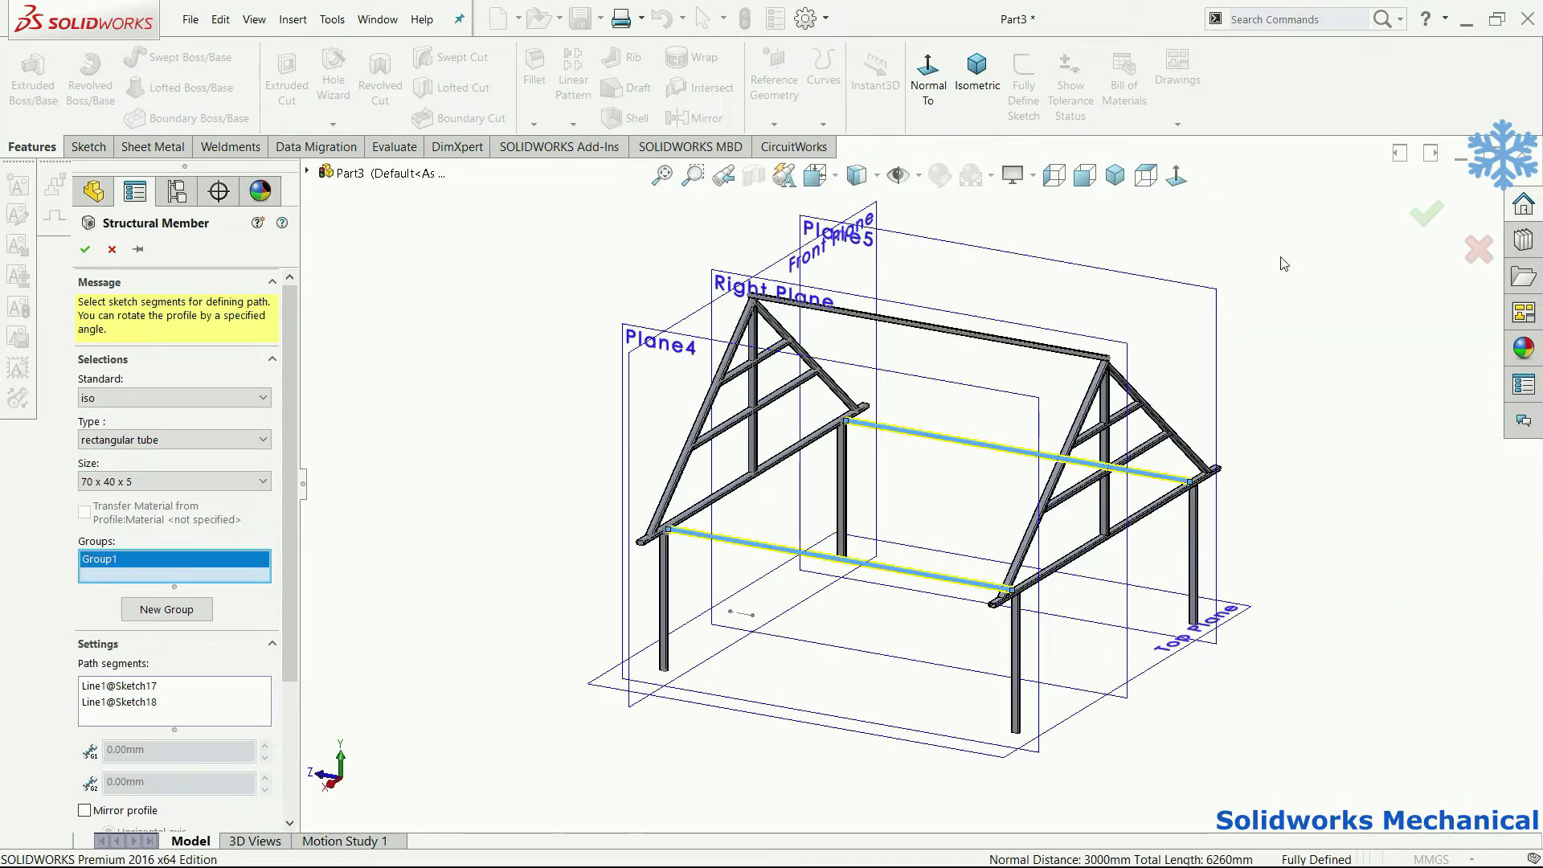
pyautogui.click(1423, 209)
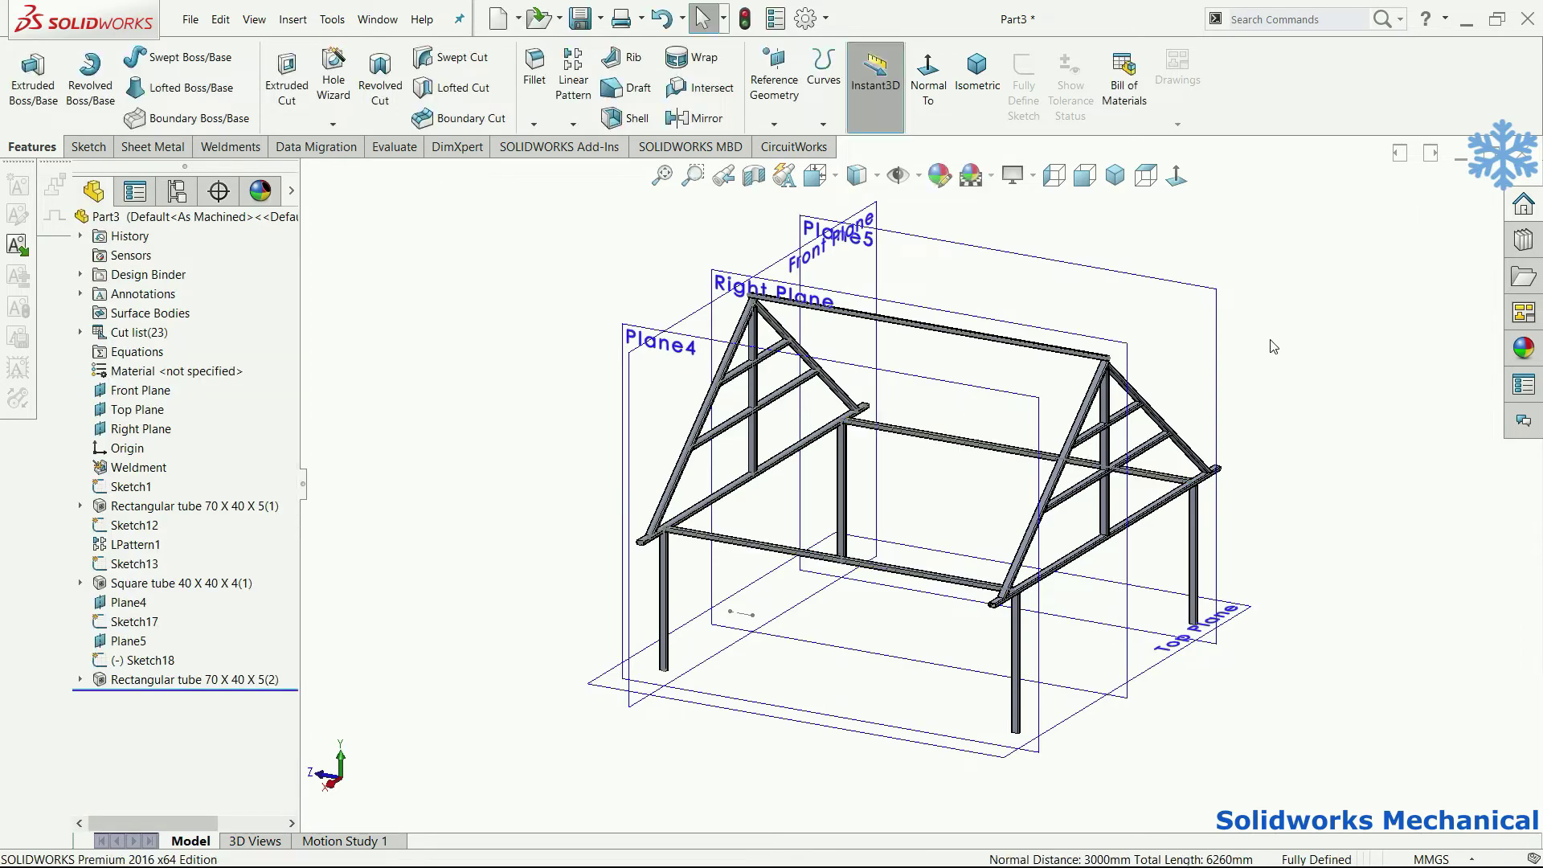
pyautogui.moveTo(1273, 347)
pyautogui.mouseDown(button='middle')
pyautogui.moveTo(1126, 432)
pyautogui.moveTo(1045, 373)
pyautogui.moveTo(951, 406)
pyautogui.moveTo(1085, 410)
pyautogui.moveTo(1246, 446)
pyautogui.mouseUp(button='middle')
# Step: Open a sketch on the Right Plane and try a first line point at the left junction
pyautogui.scroll(-3, 1033, 443)
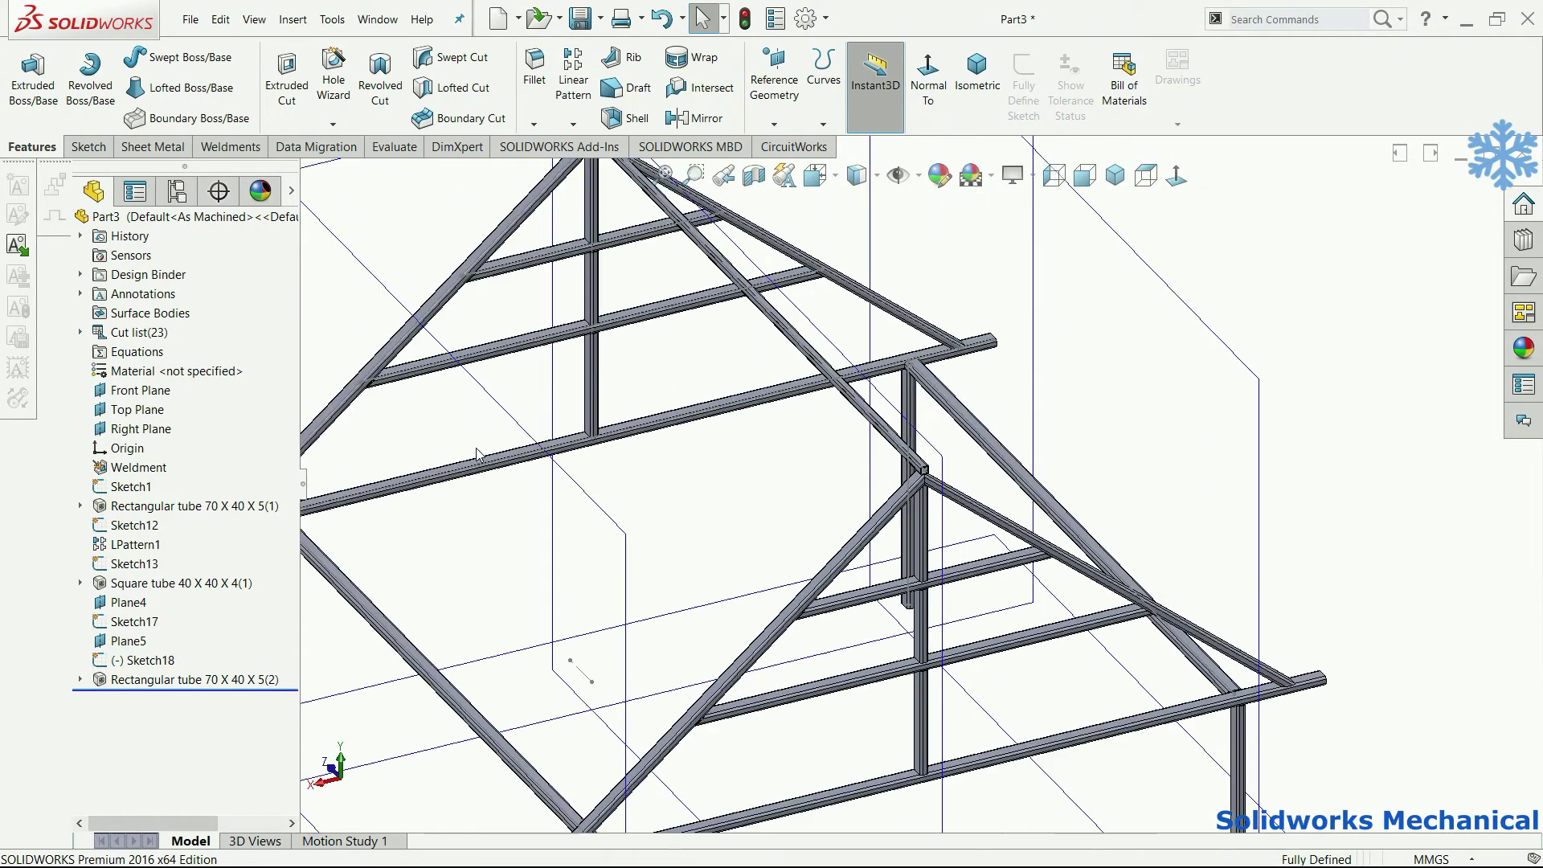
pyautogui.scroll(3, 682, 407)
pyautogui.click(707, 250)
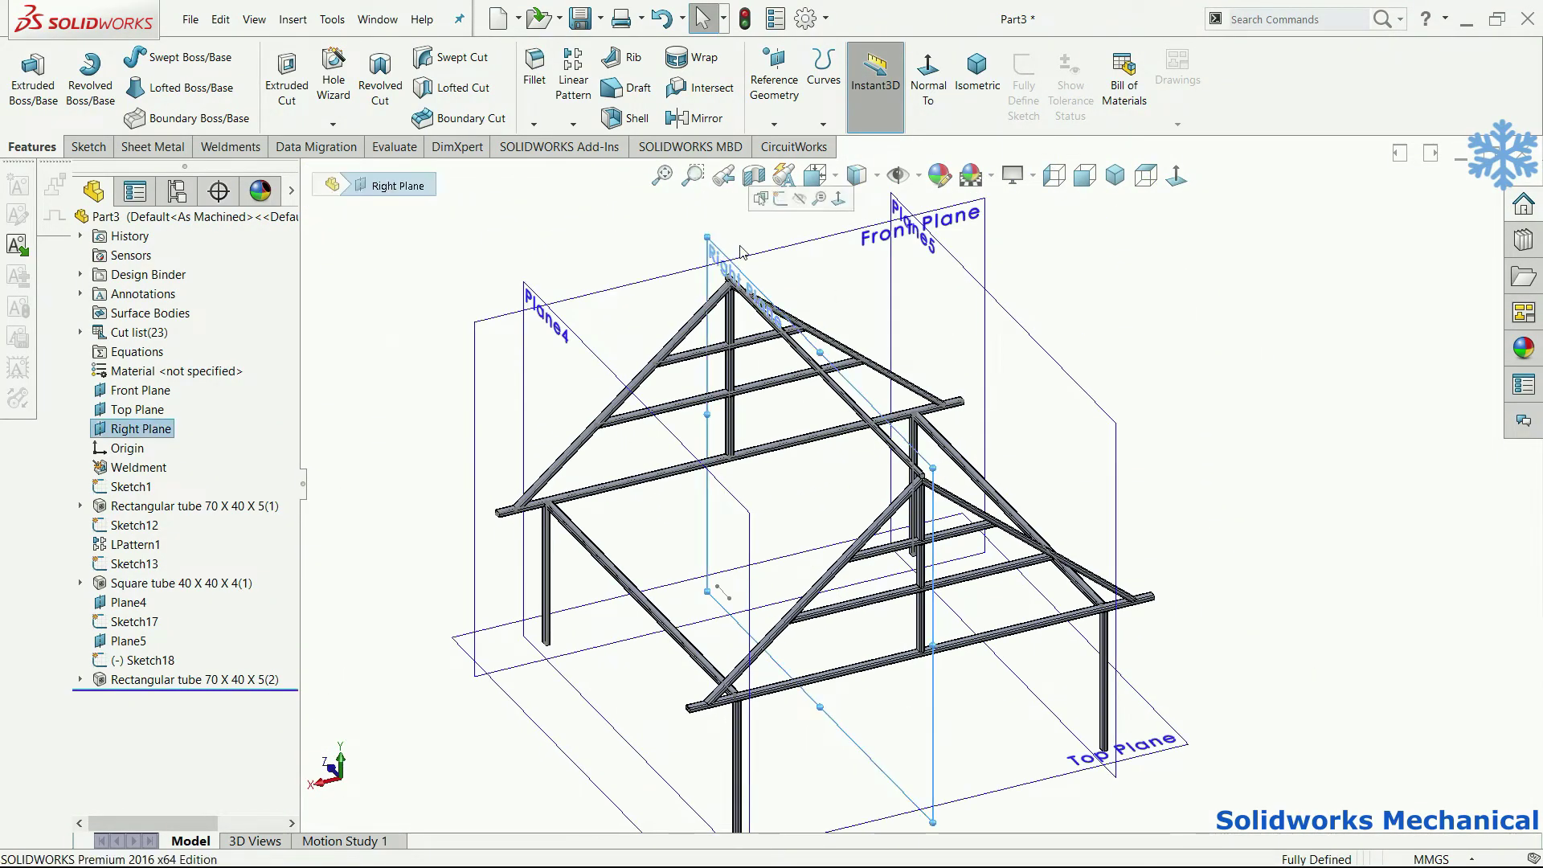
pyautogui.click(780, 200)
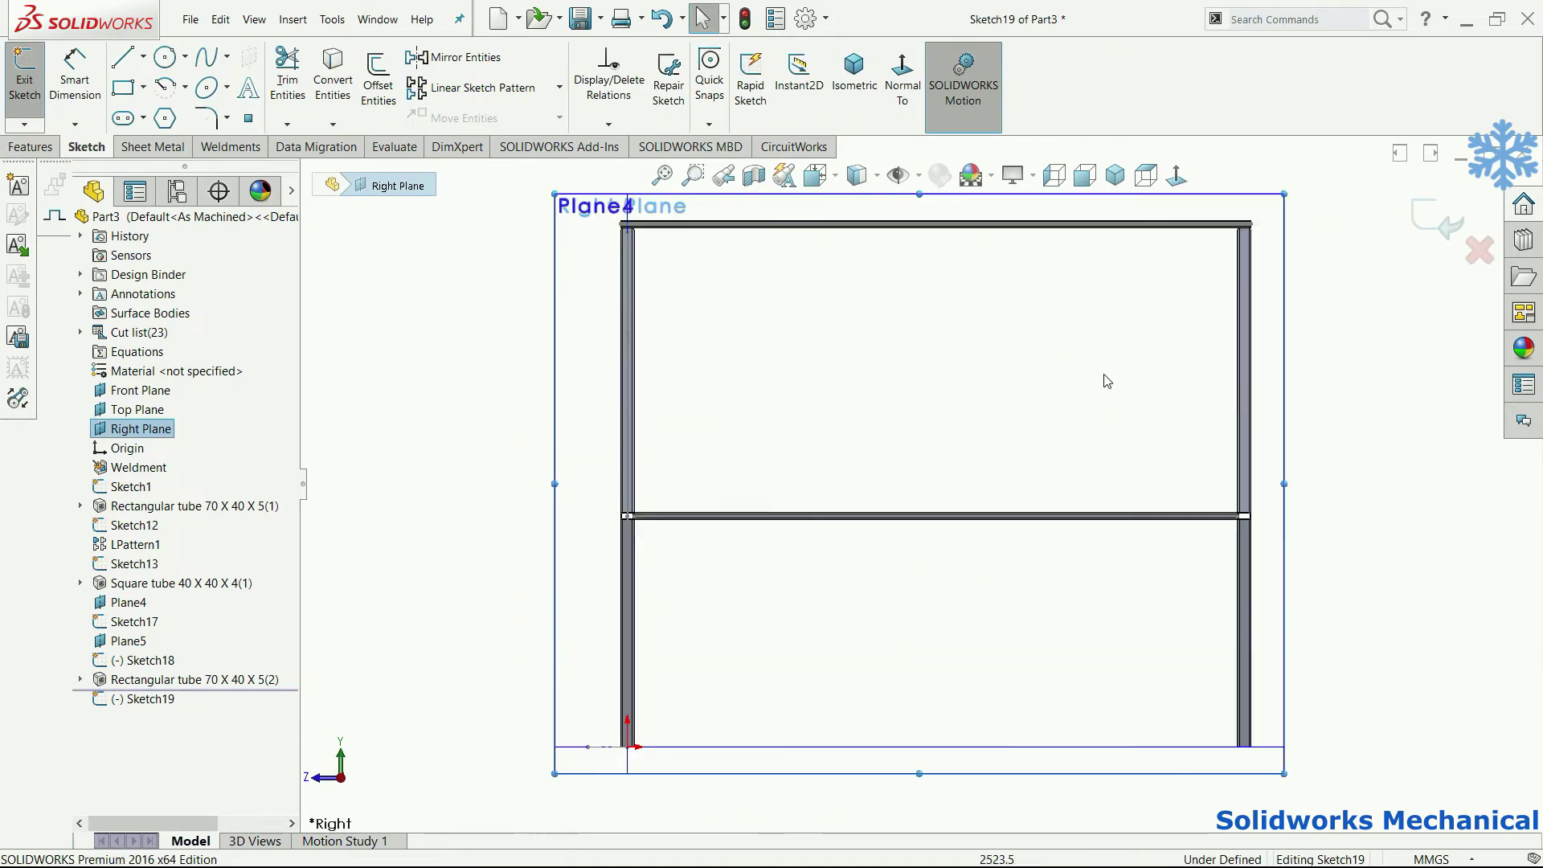
pyautogui.press('l')
pyautogui.scroll(-2, 615, 526)
pyautogui.click(643, 502)
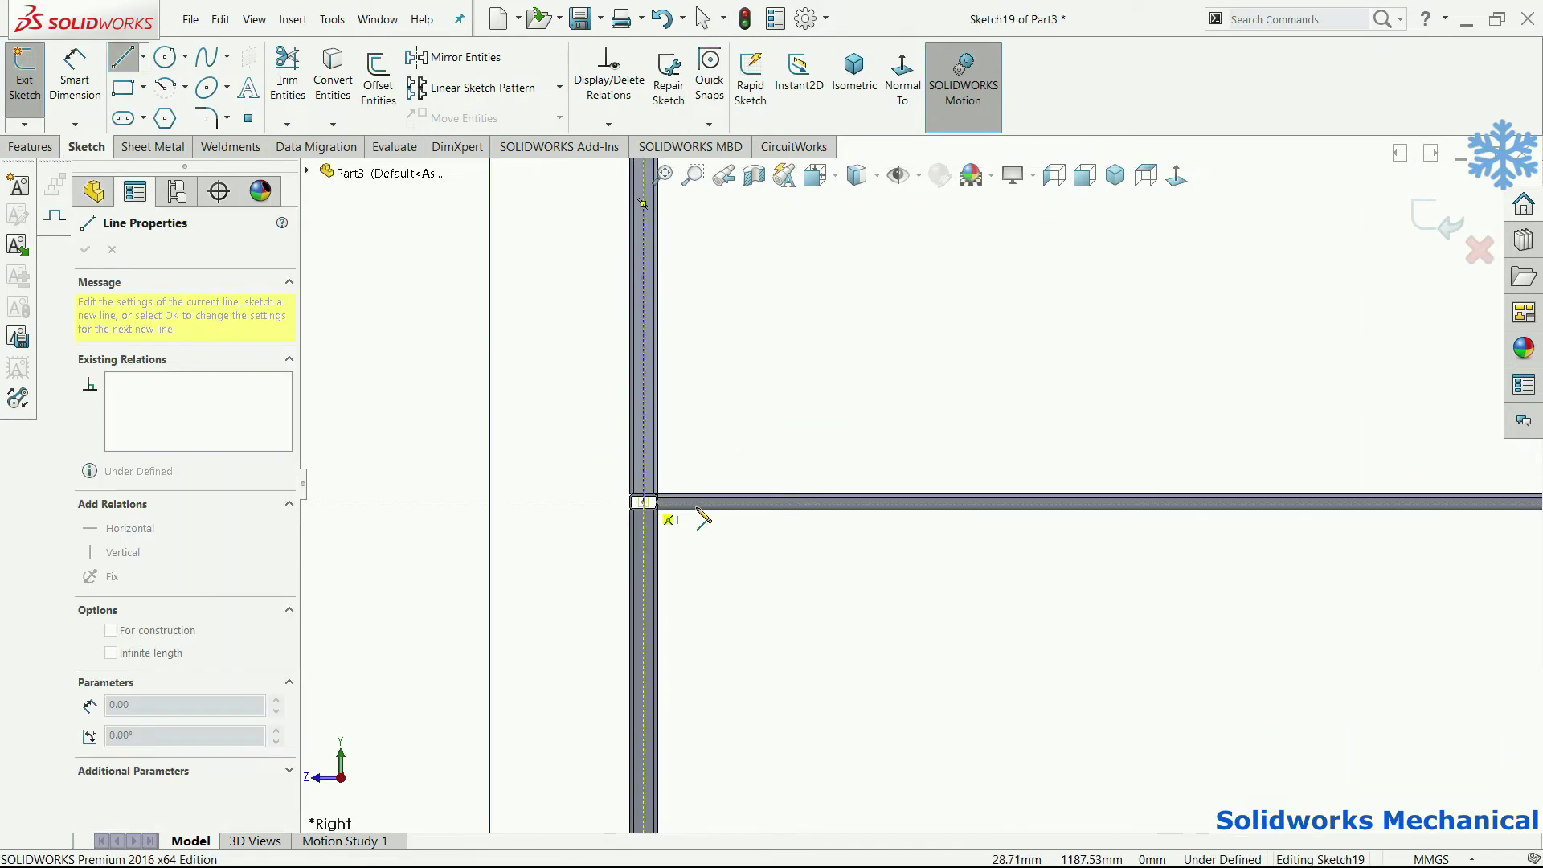
pyautogui.press('Escape')
# Step: Draw the 3130 mm line between the two gables' junctions and exit the sketch
pyautogui.press('l')
pyautogui.click(661, 504)
pyautogui.scroll(3, 957, 531)
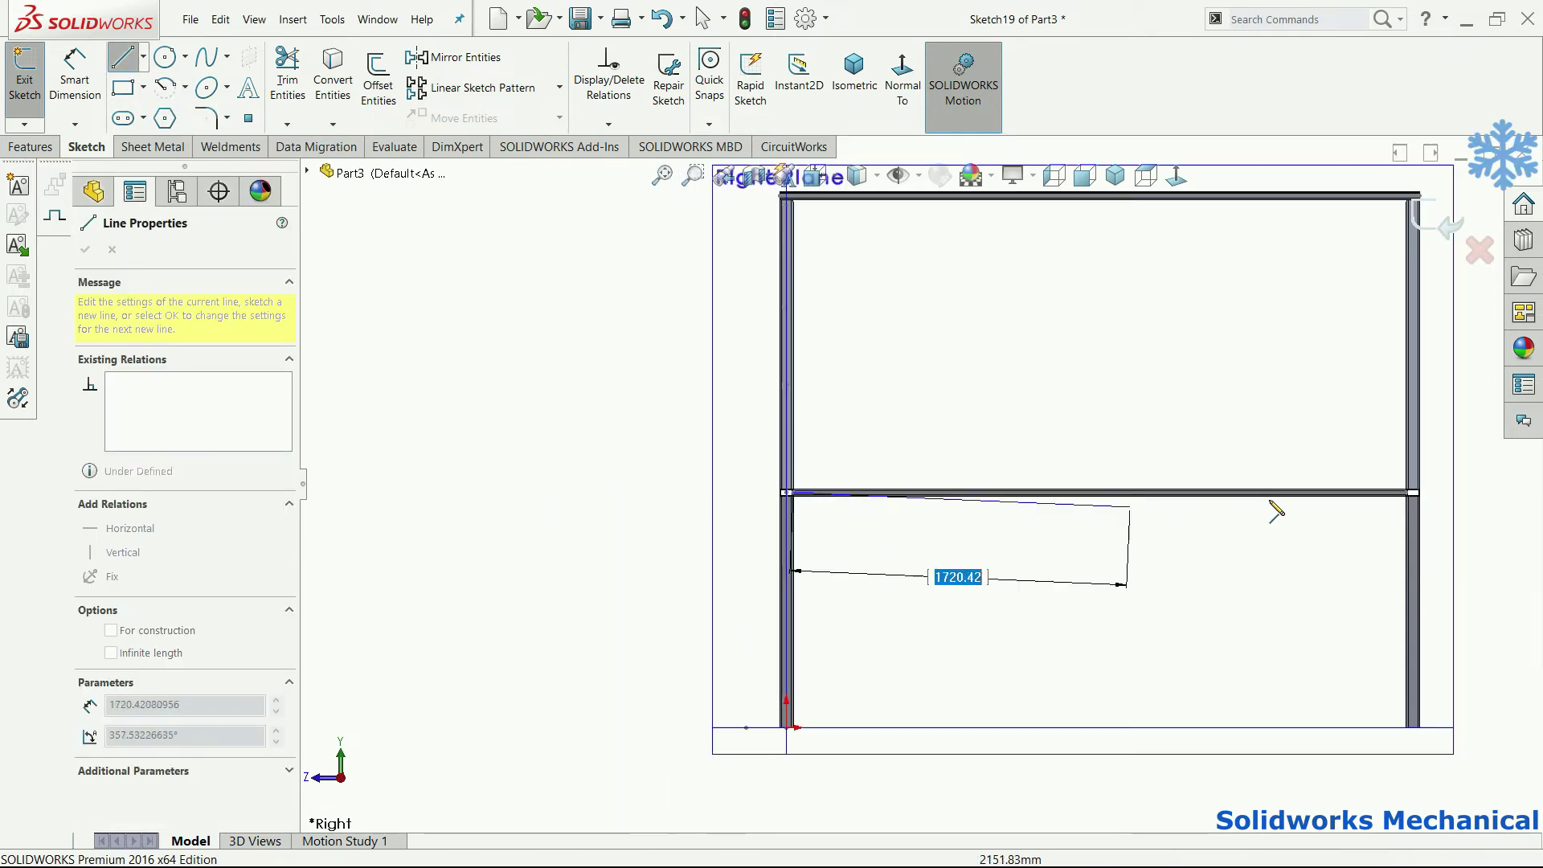
pyautogui.scroll(-3, 1334, 513)
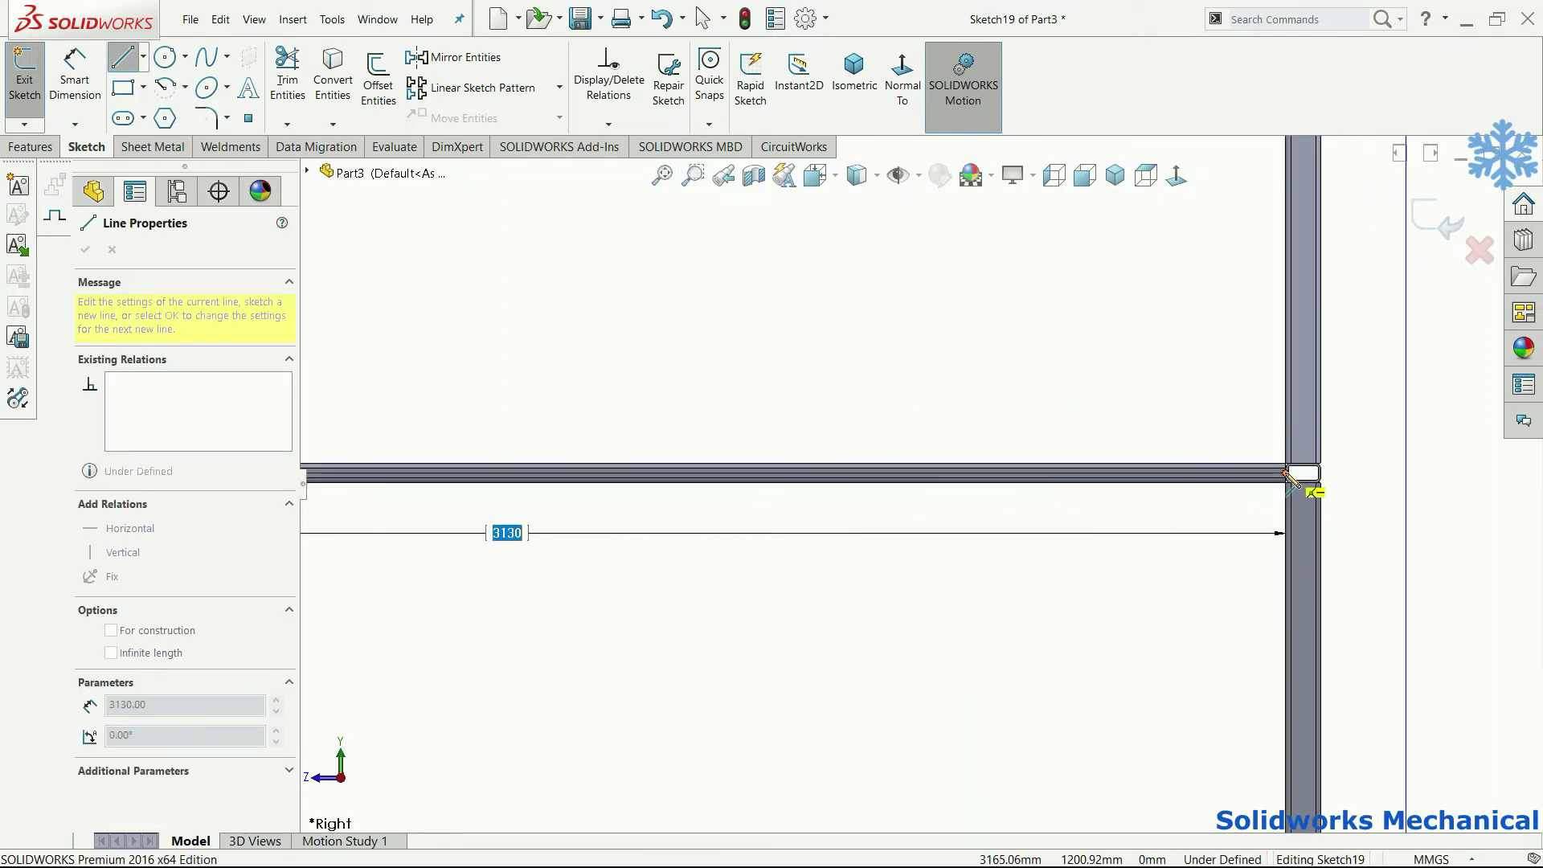
pyautogui.click(1310, 486)
pyautogui.press('Escape')
pyautogui.press('f')
pyautogui.moveTo(1125, 452); pyautogui.dragTo(1065, 566, button='middle')
pyautogui.click(1437, 219)
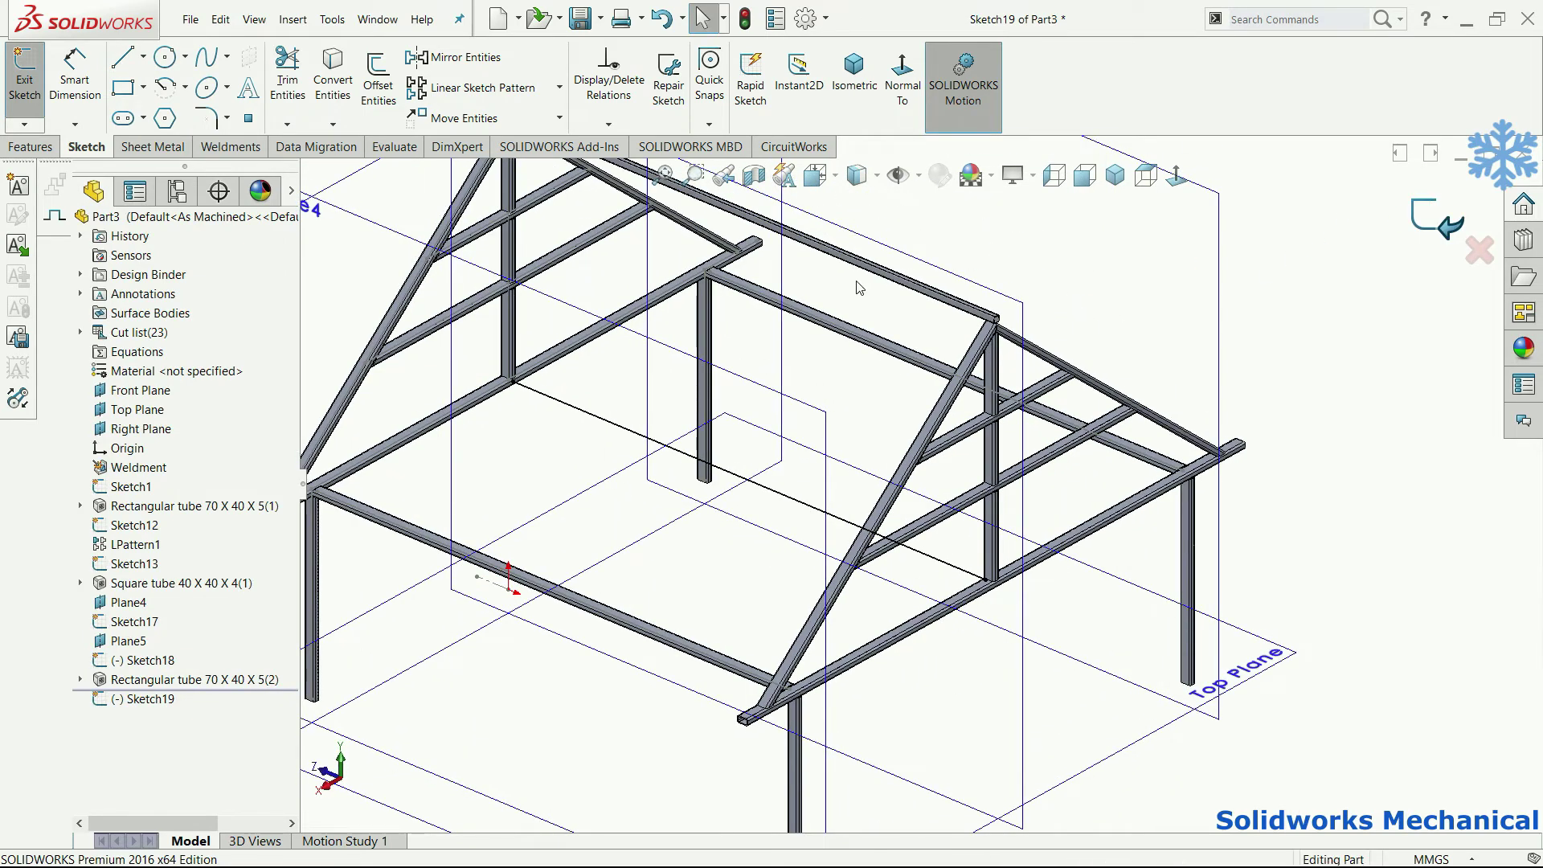
# Step: Edit Rectangular tube 70 X 40 X 5(2) to add Sketch19's line as a new beam group
pyautogui.click(285, 23)
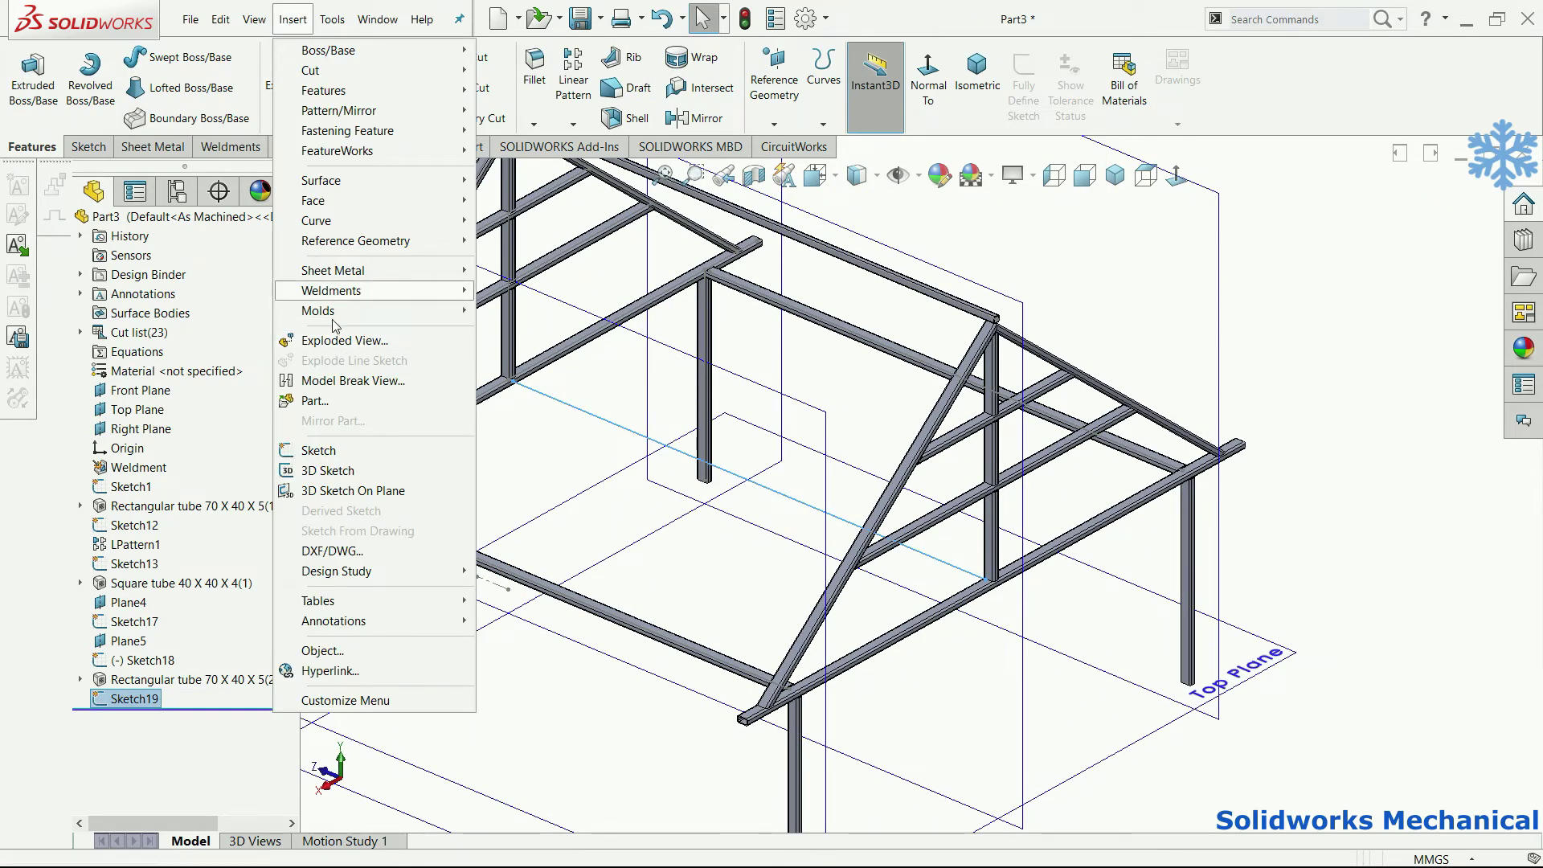
pyautogui.click(145, 698)
pyautogui.moveTo(160, 679); pyautogui.dragTo(201, 706)
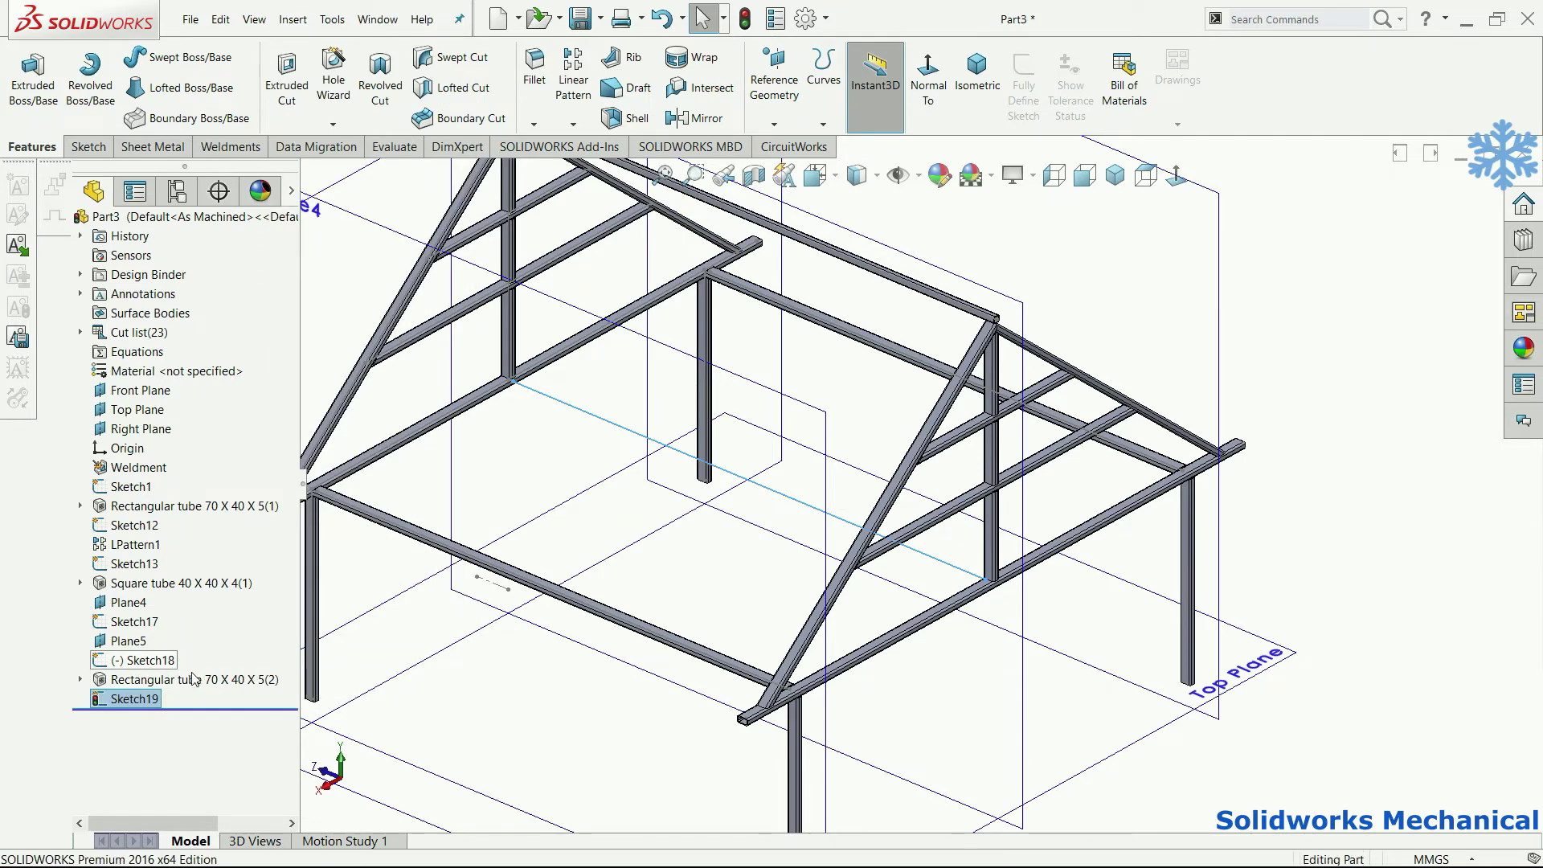
pyautogui.click(200, 701)
pyautogui.click(210, 658)
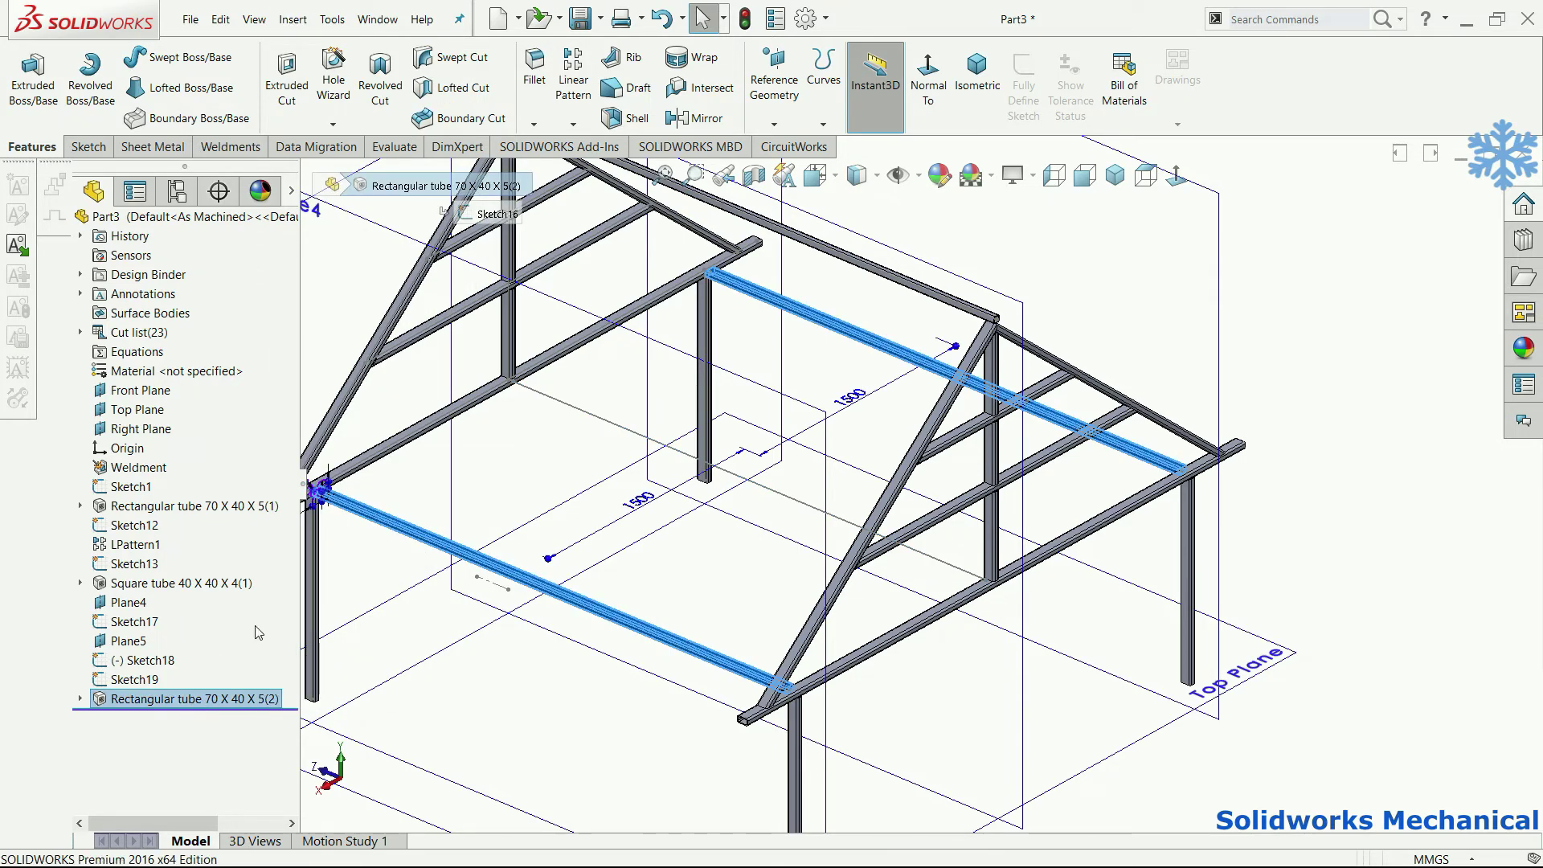
pyautogui.click(99, 580)
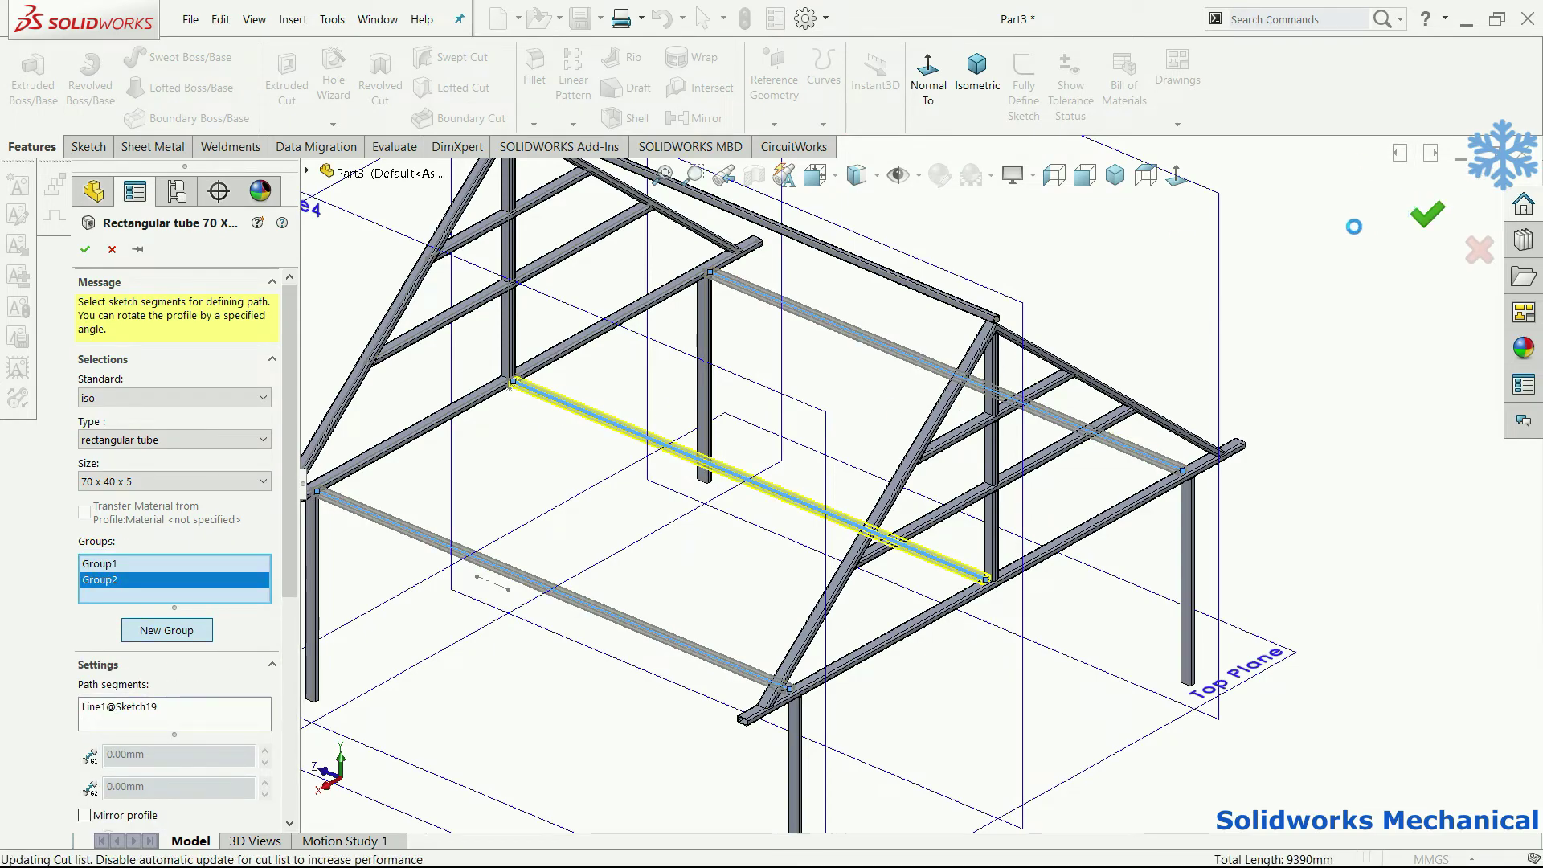
pyautogui.click(1423, 210)
pyautogui.press('f')
pyautogui.moveTo(1284, 334)
pyautogui.mouseDown(button='middle')
pyautogui.moveTo(1337, 335)
pyautogui.moveTo(1123, 282)
pyautogui.moveTo(1205, 300)
pyautogui.moveTo(1141, 458)
pyautogui.moveTo(1202, 492)
pyautogui.moveTo(1215, 677)
pyautogui.mouseUp(button='middle')
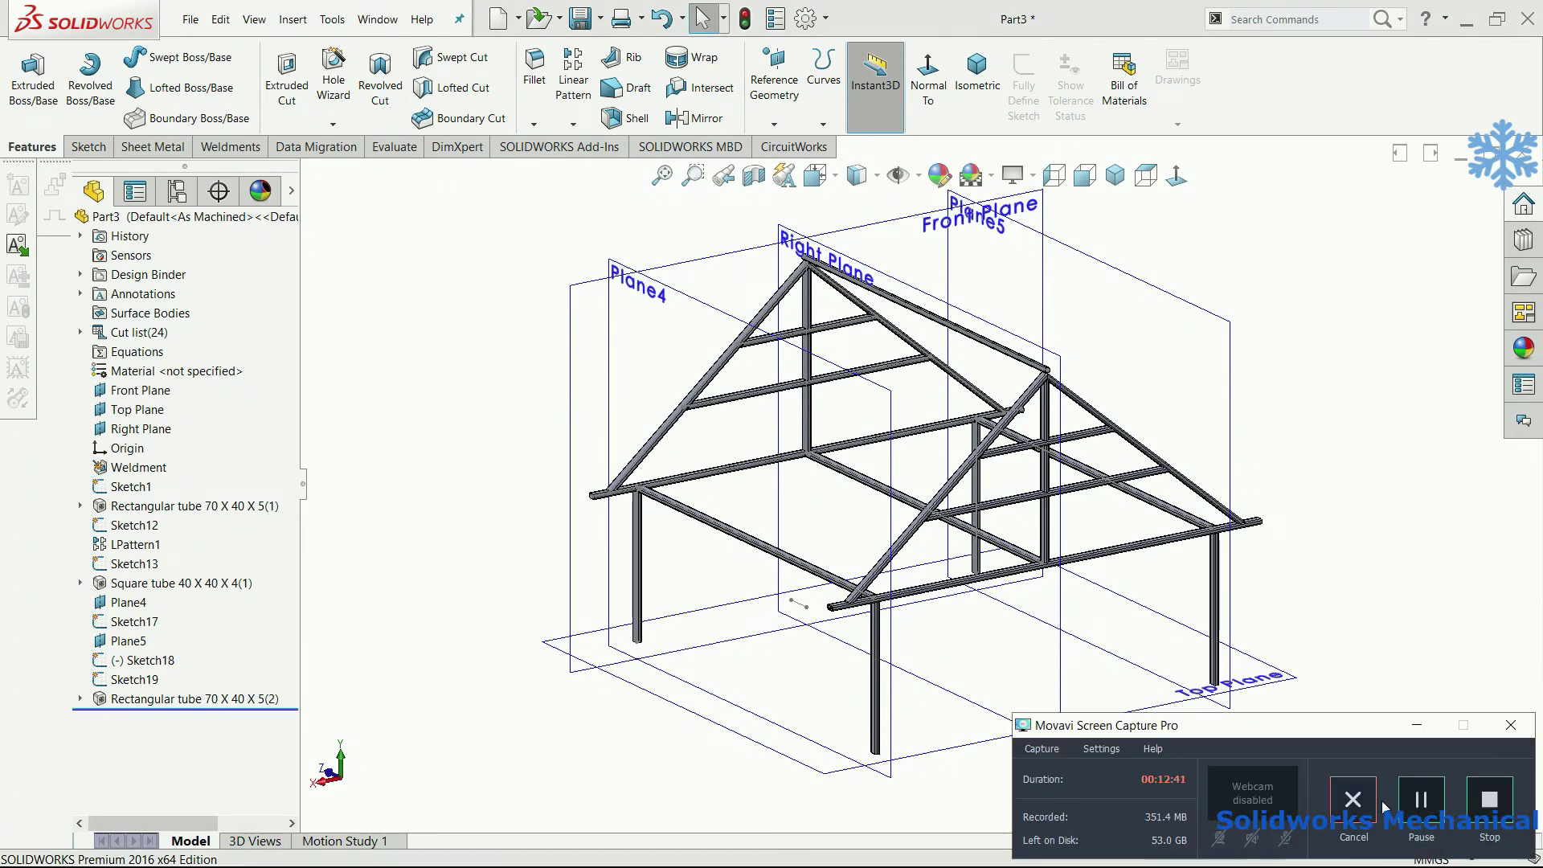
# Step: Hide Plane4
pyautogui.scroll(-2, 1452, 760)
pyautogui.click(1426, 731)
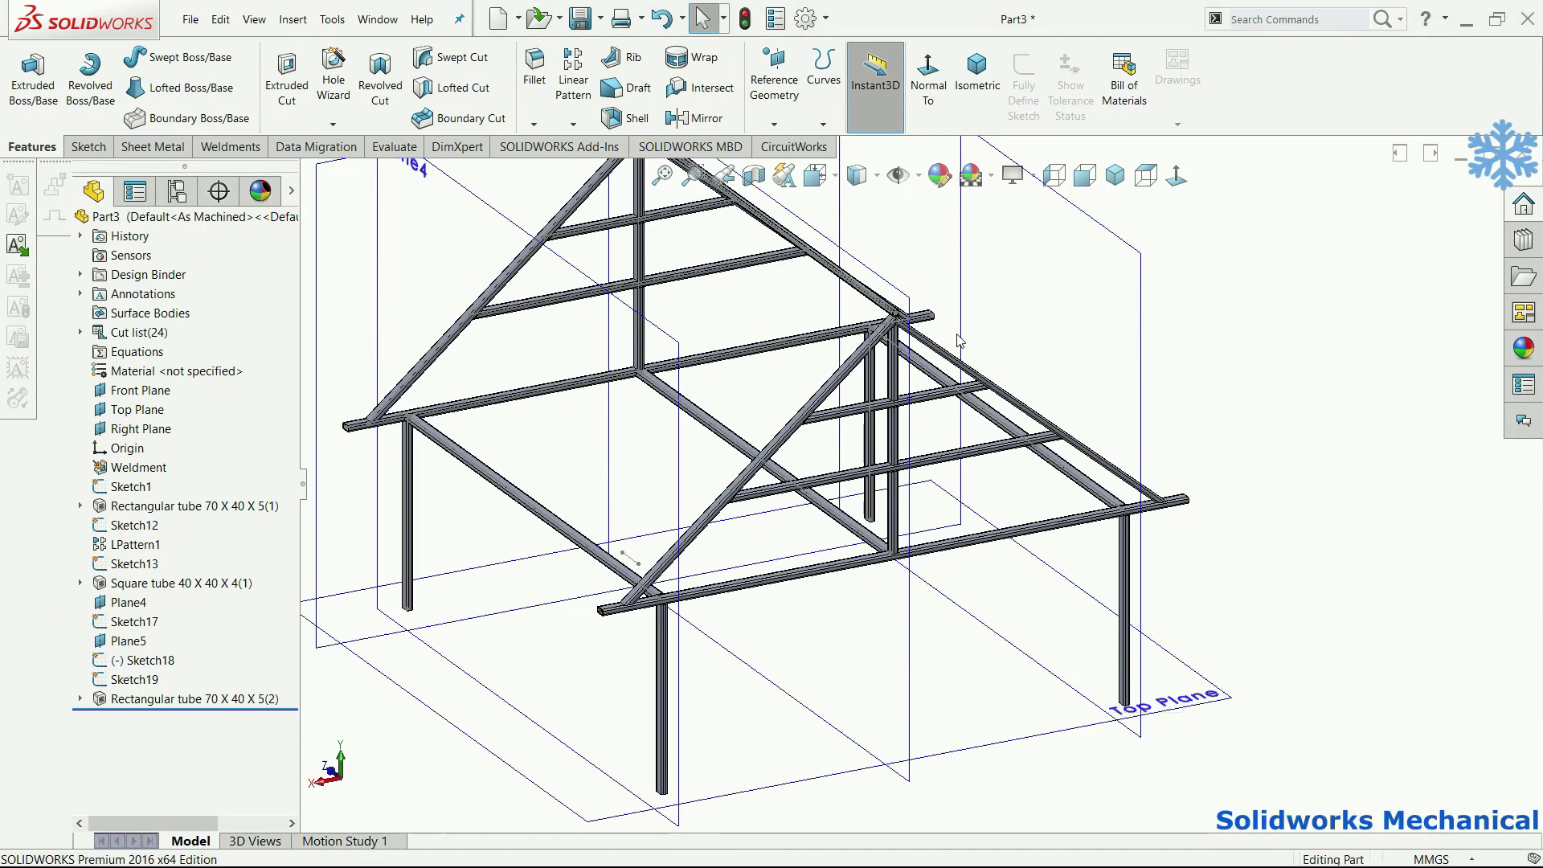
pyautogui.scroll(2, 997, 329)
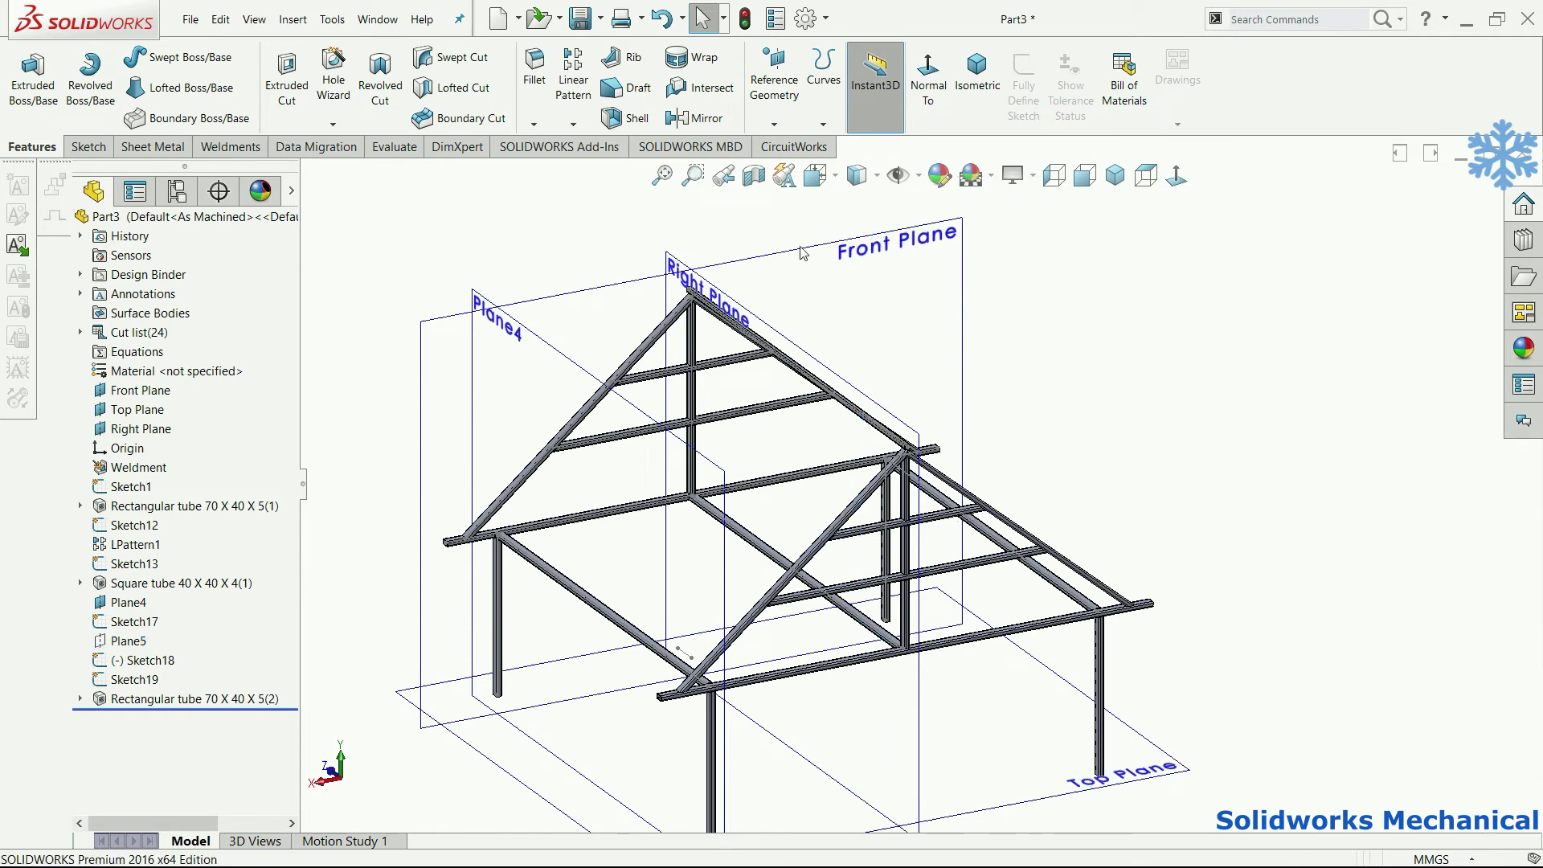
pyautogui.click(551, 346)
pyautogui.click(629, 296)
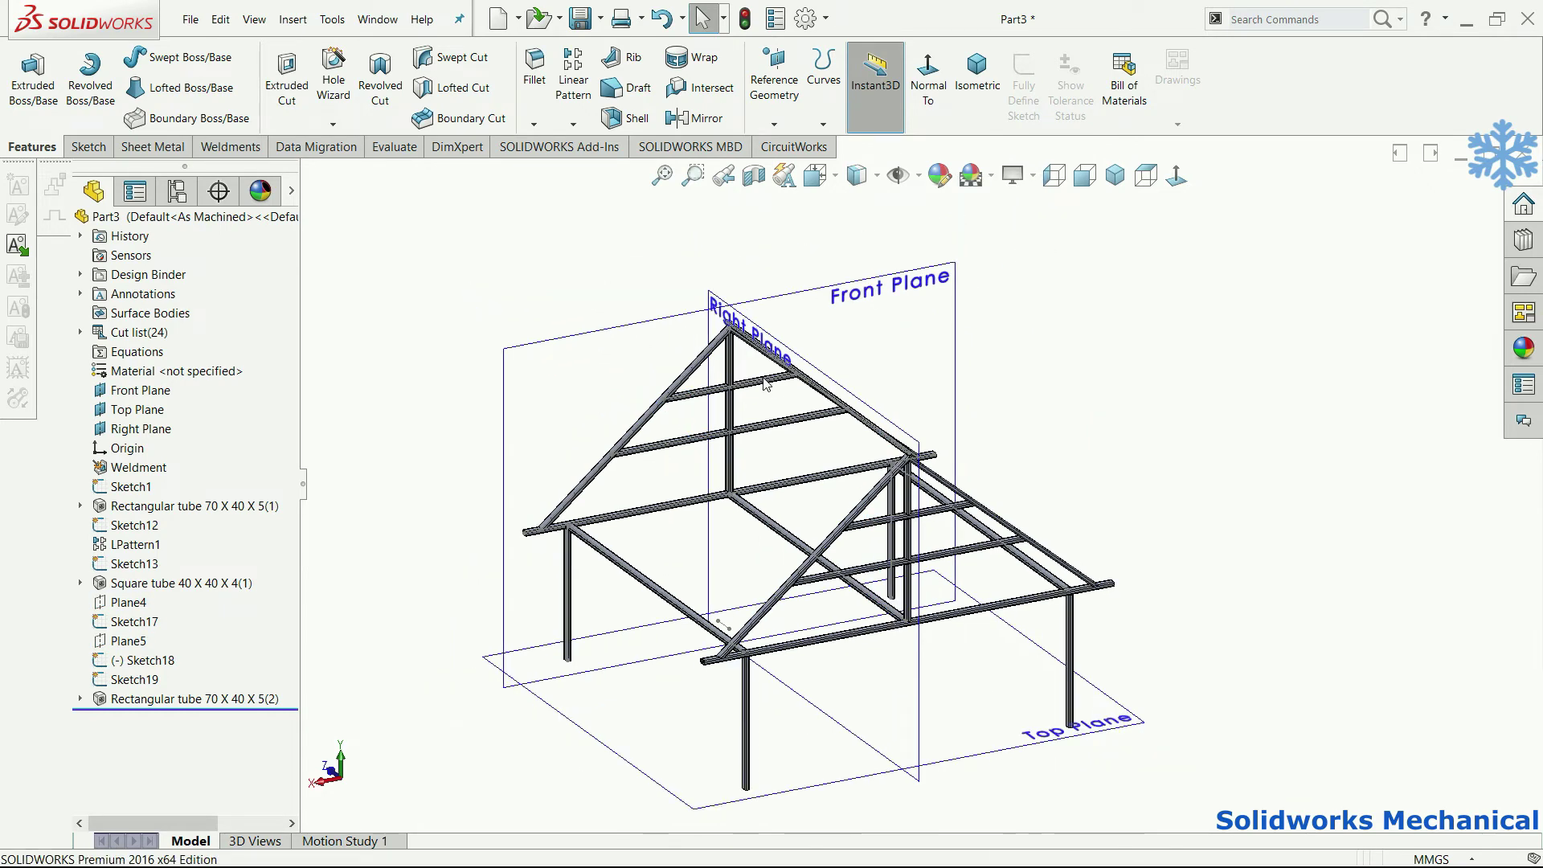
# Step: Create Plane7 offset 1095 mm from the Right Plane
pyautogui.click(733, 321)
pyautogui.click(762, 90)
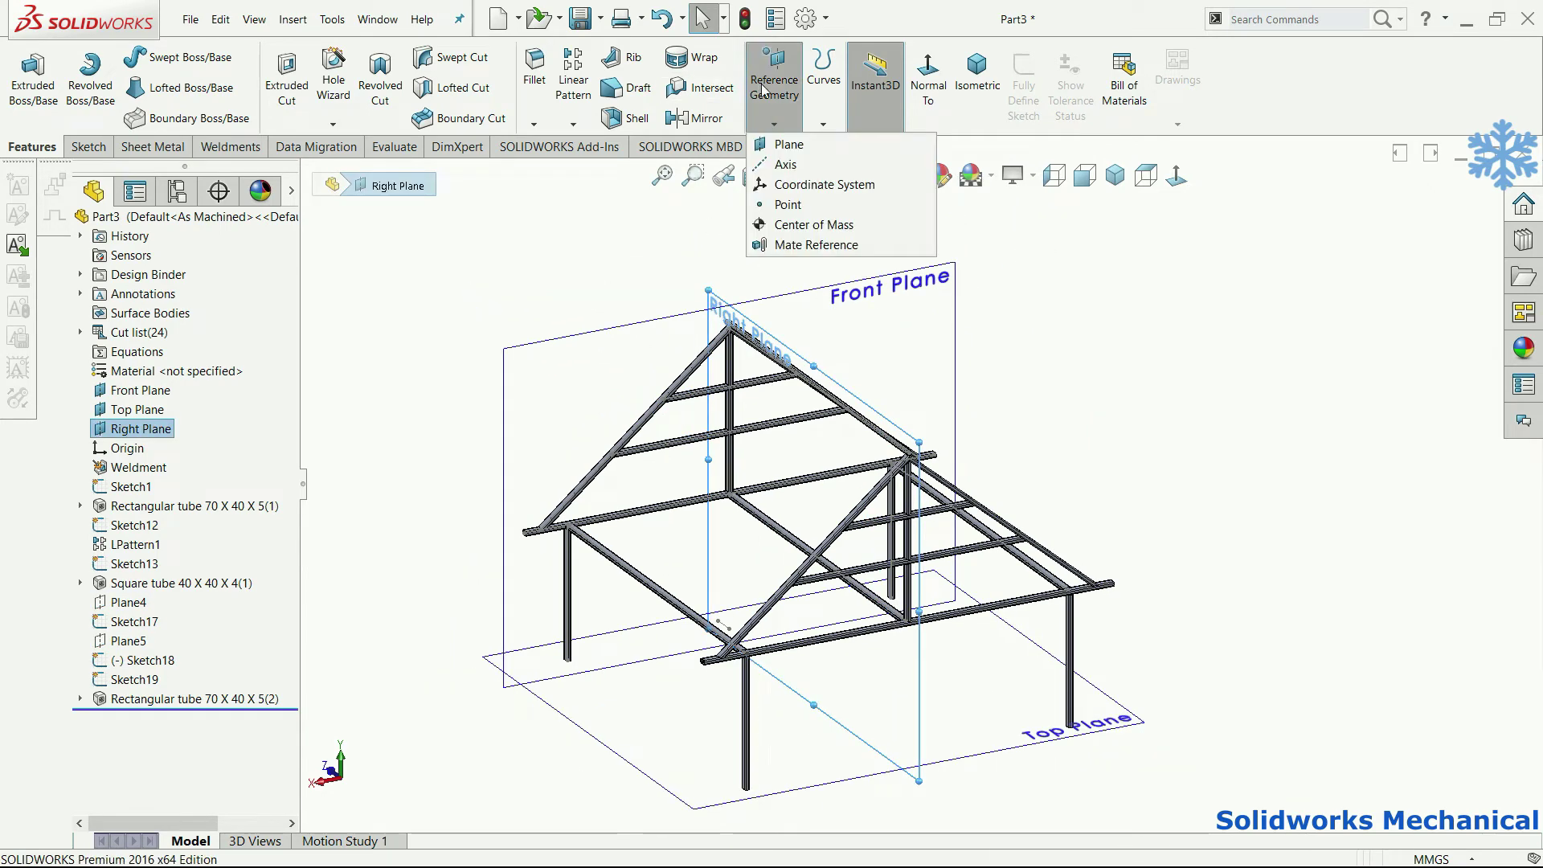
pyautogui.click(796, 144)
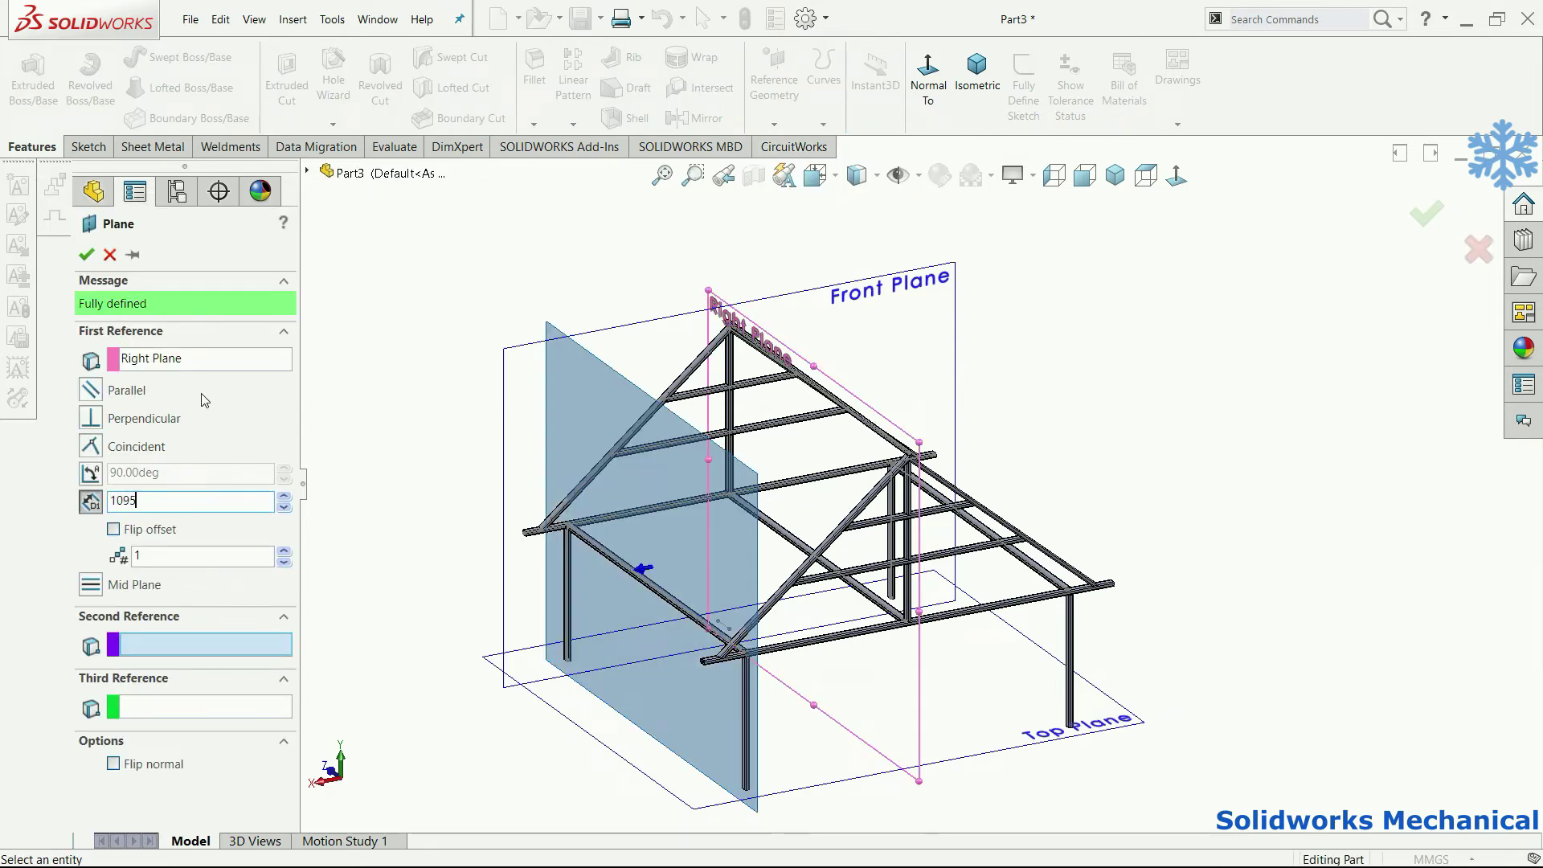
pyautogui.click(1425, 215)
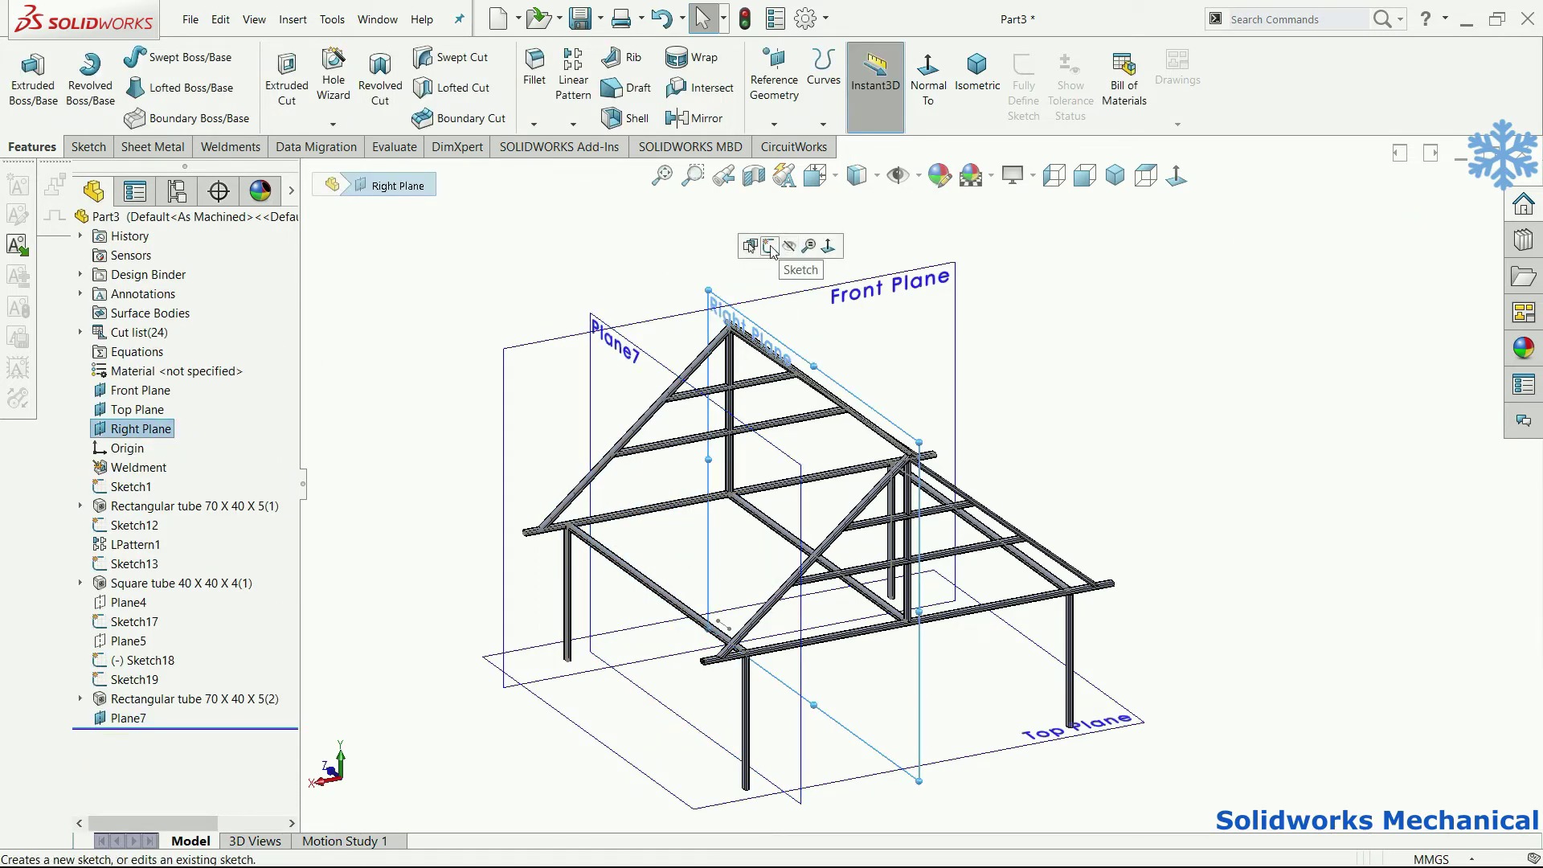
# Step: Create Plane8 offset 1095 mm on the flipped side of the Right Plane
pyautogui.click(774, 124)
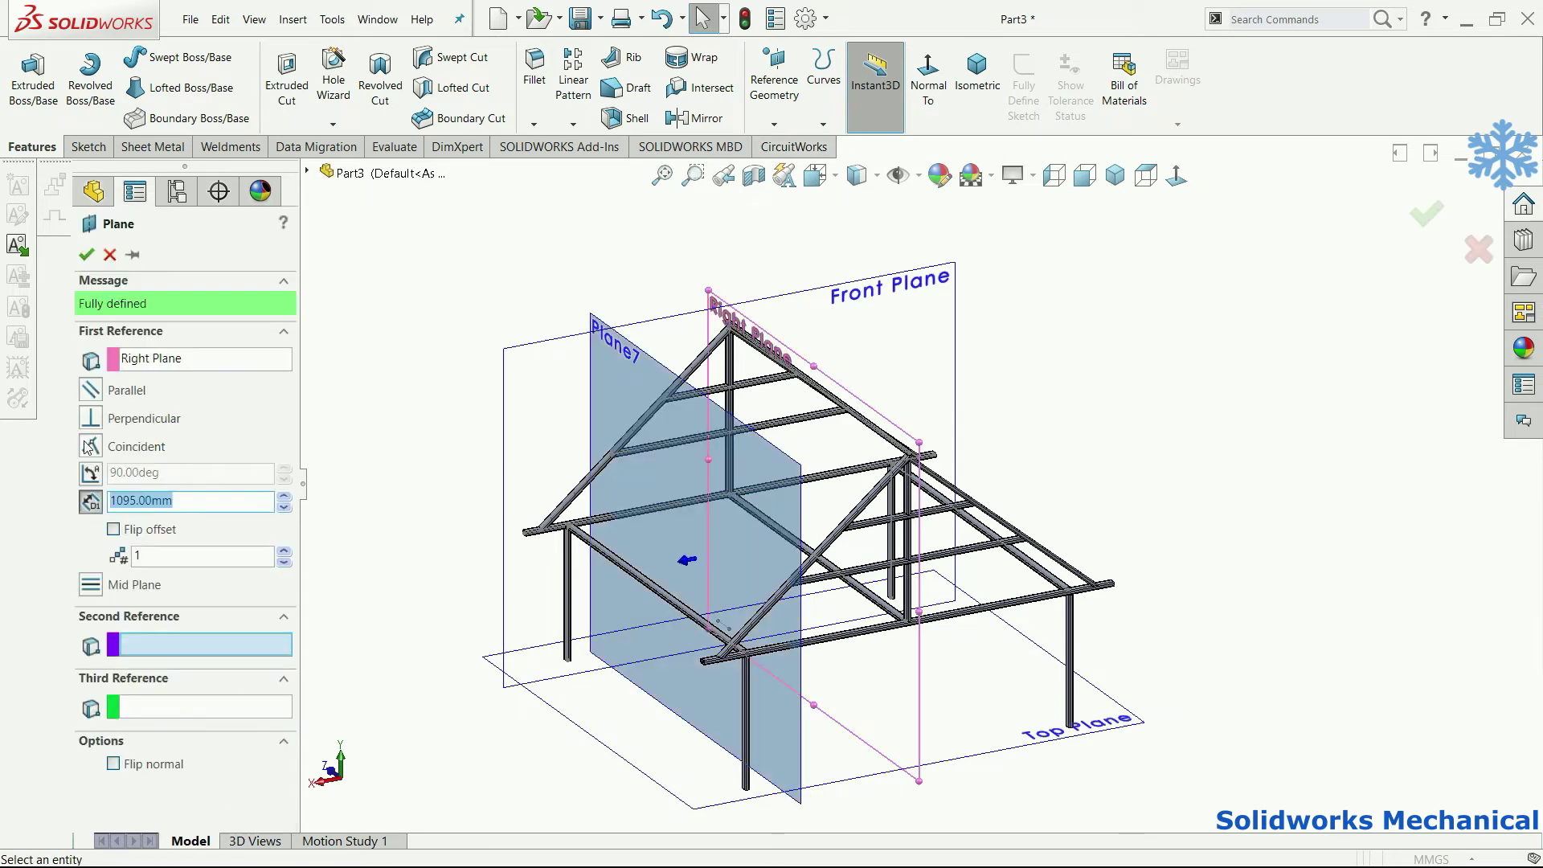
pyautogui.click(114, 529)
pyautogui.click(86, 254)
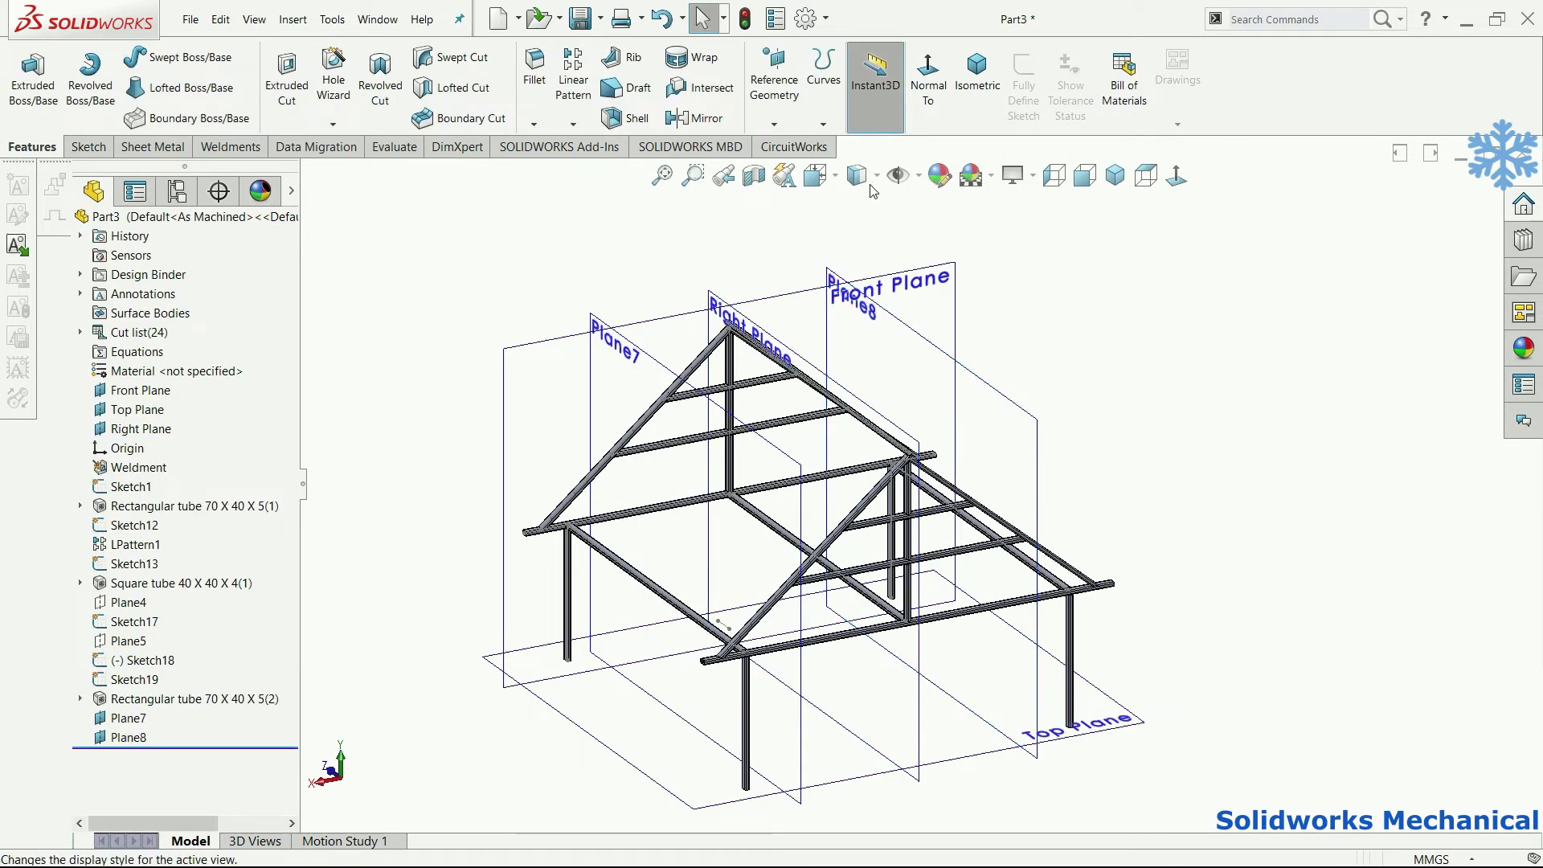
pyautogui.click(917, 176)
# Step: Hide the primary planes and start a sketch on Plane7, viewed normal to it
pyautogui.click(931, 207)
pyautogui.click(606, 346)
pyautogui.click(668, 303)
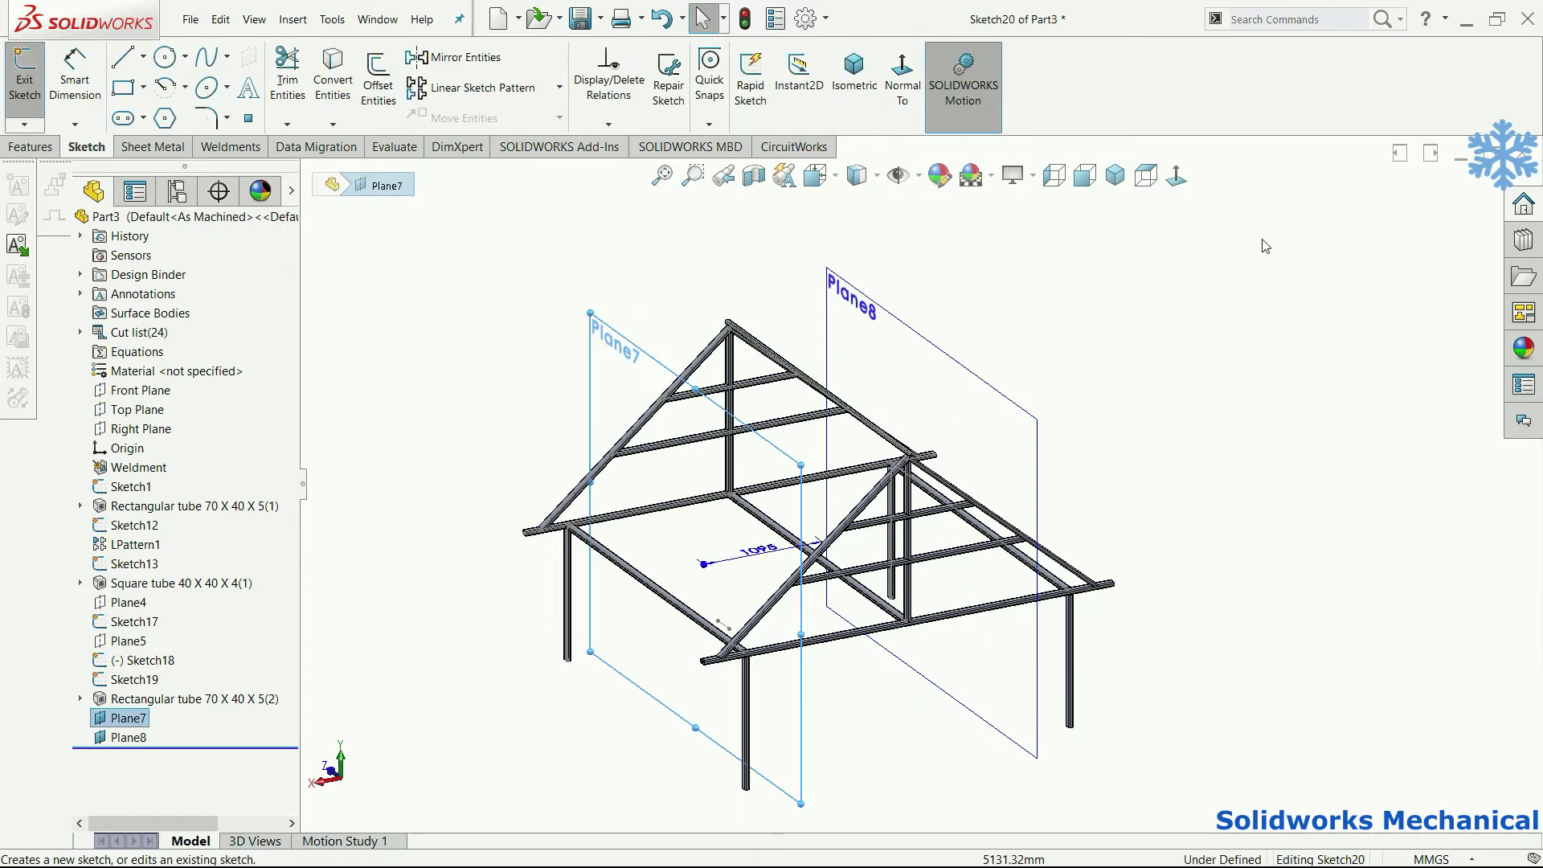
pyautogui.click(1177, 175)
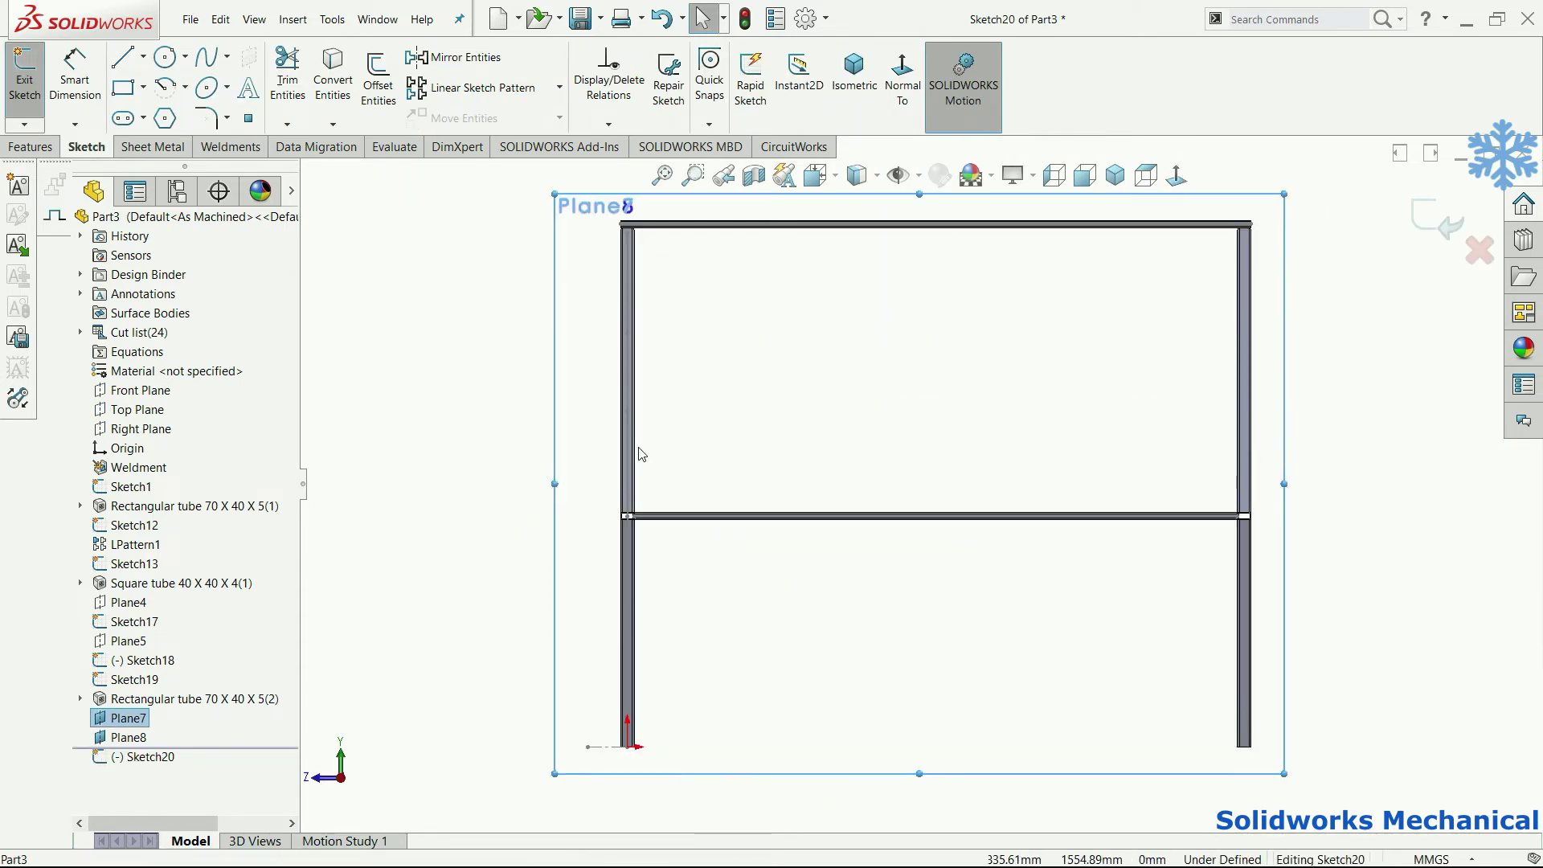
# Step: Draw a horizontal strut line from the left tube to the right tube
pyautogui.press('l')
pyautogui.scroll(-5, 680, 441)
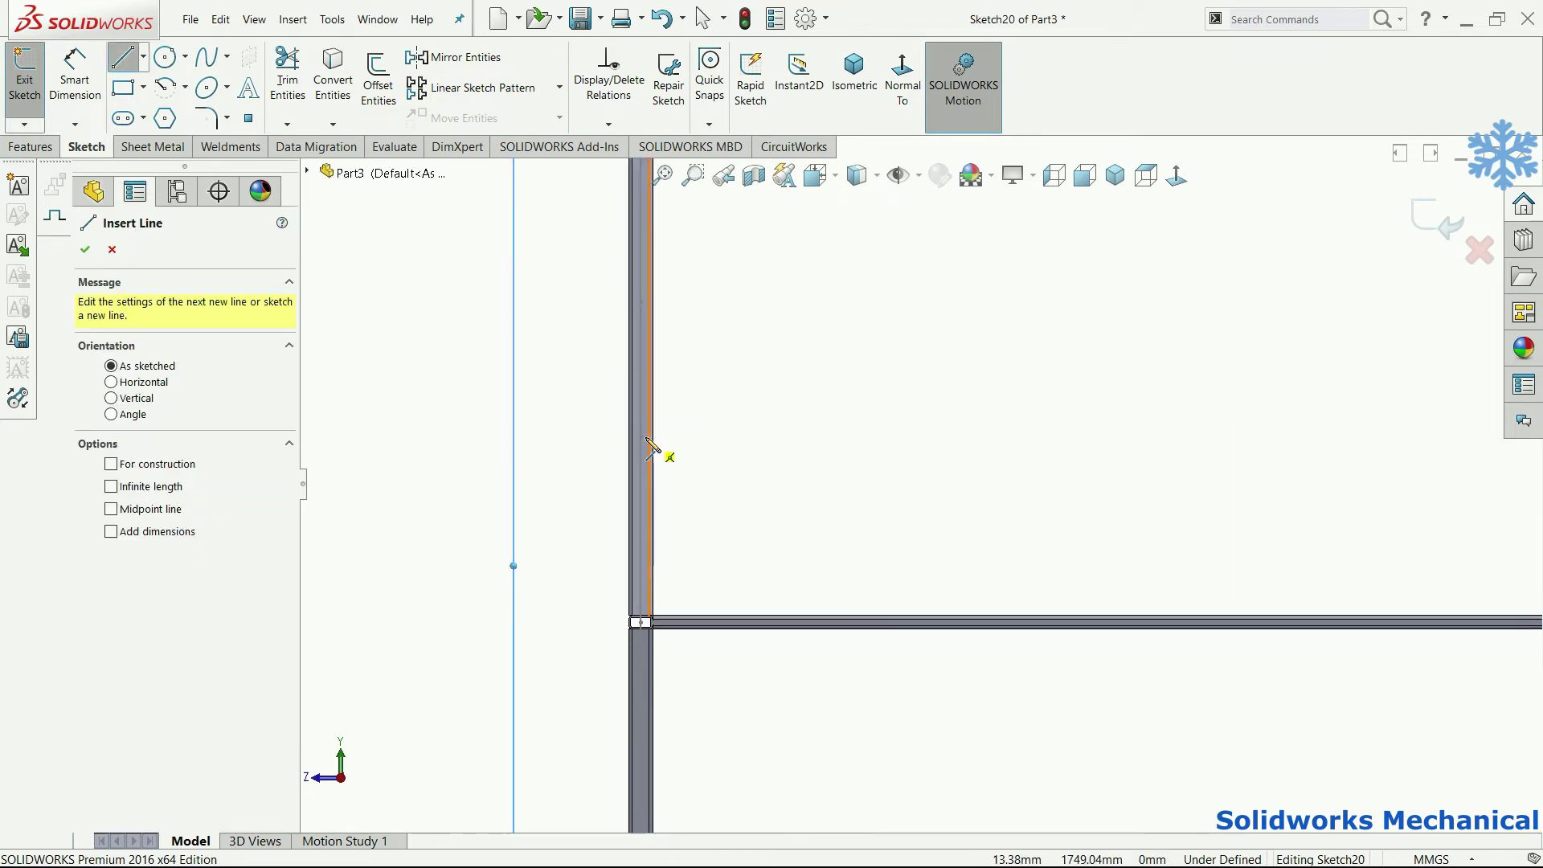
pyautogui.scroll(-2, 643, 442)
pyautogui.scroll(-2, 724, 482)
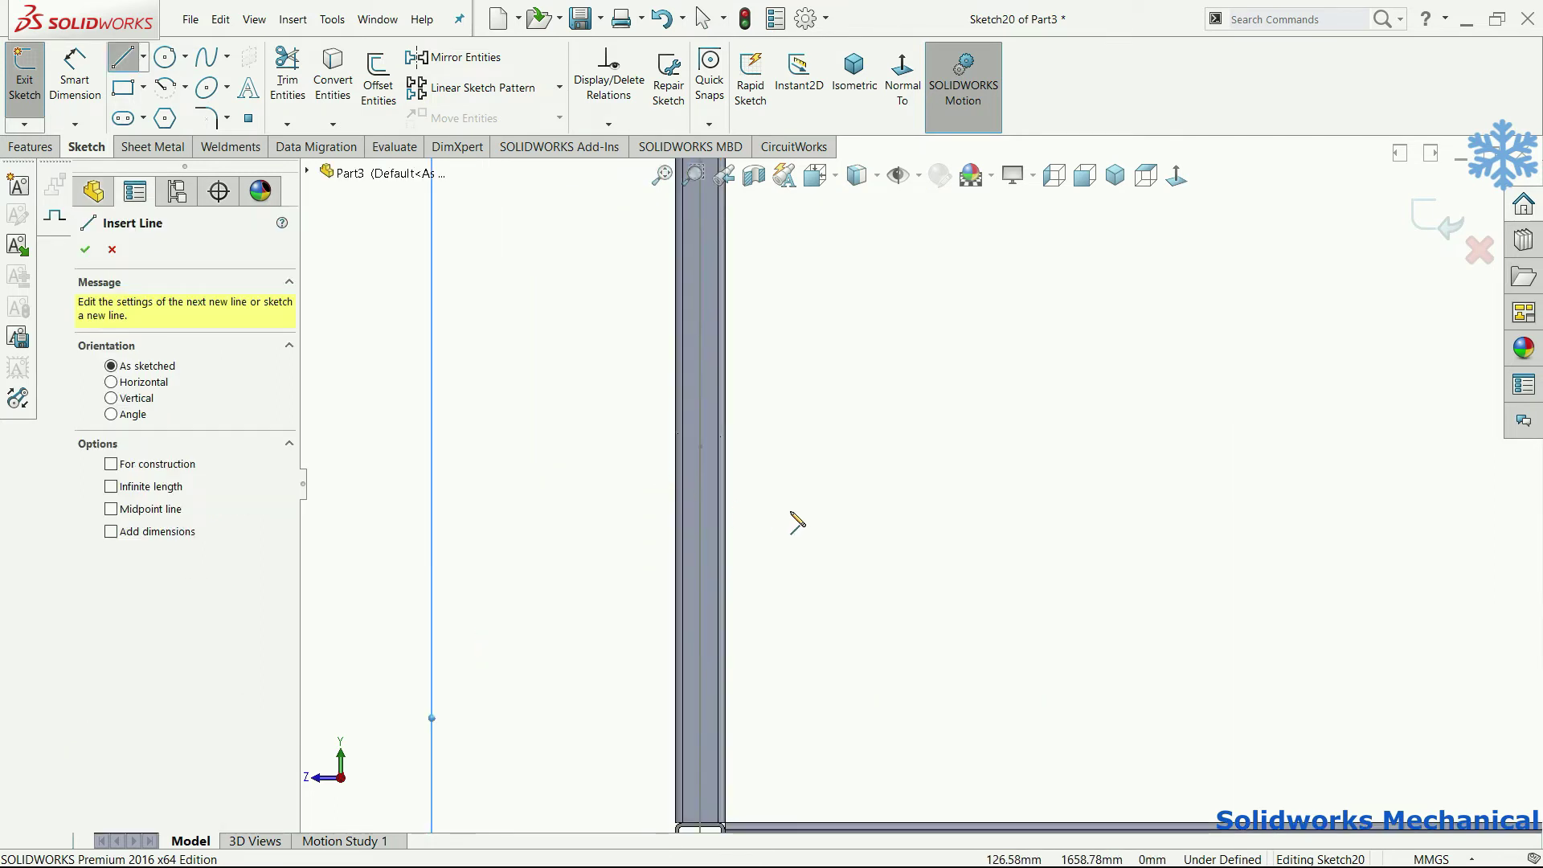
pyautogui.scroll(3, 778, 465)
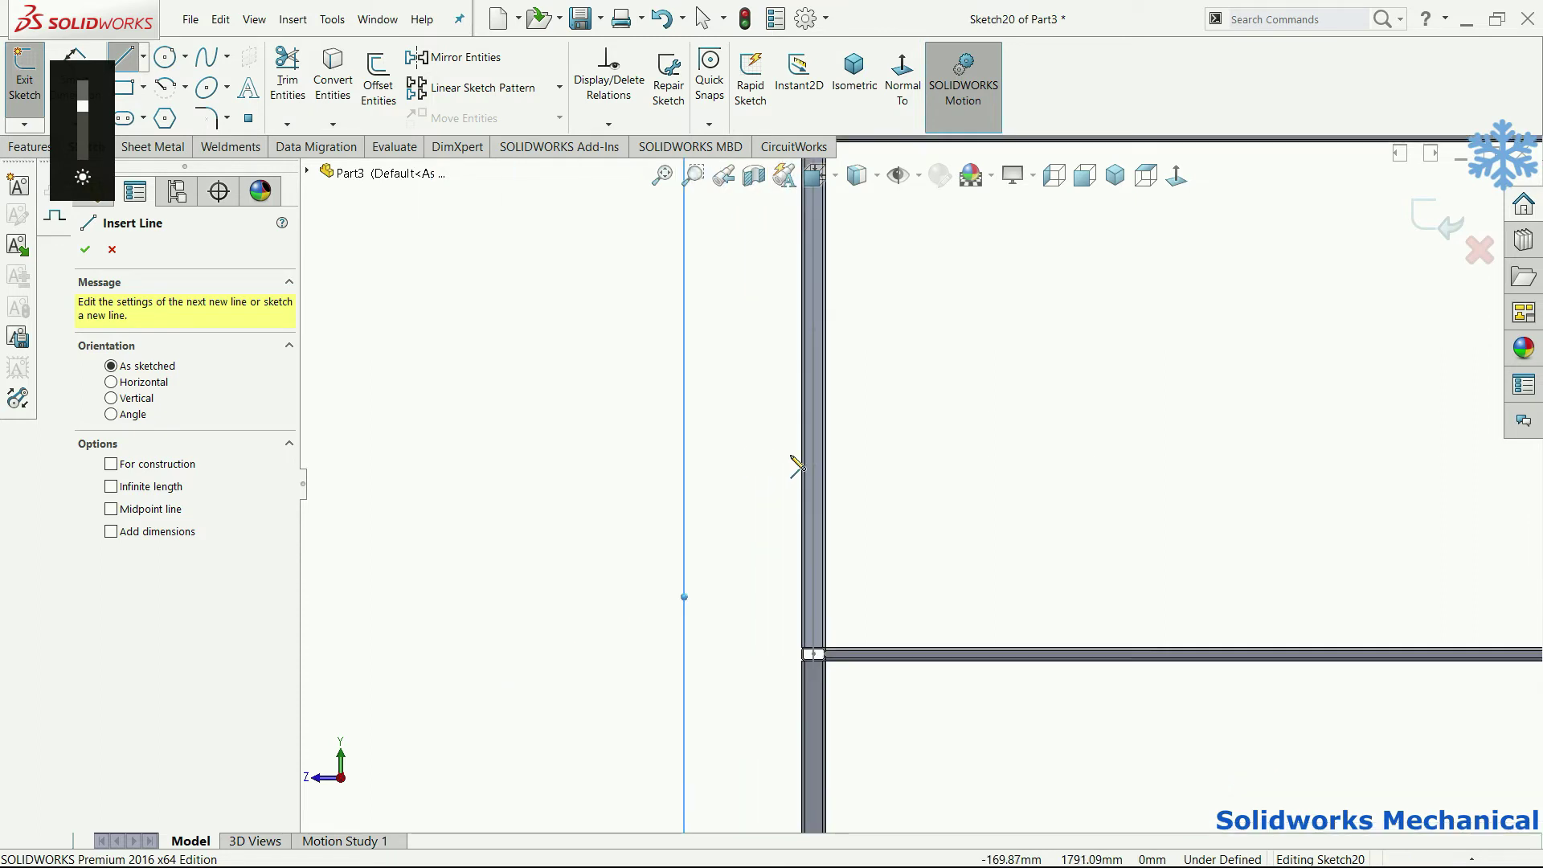
pyautogui.click(836, 454)
pyautogui.scroll(2, 1101, 464)
pyautogui.scroll(2, 1366, 470)
pyautogui.scroll(1, 1399, 462)
pyautogui.scroll(-3, 1399, 465)
pyautogui.scroll(-2, 1367, 483)
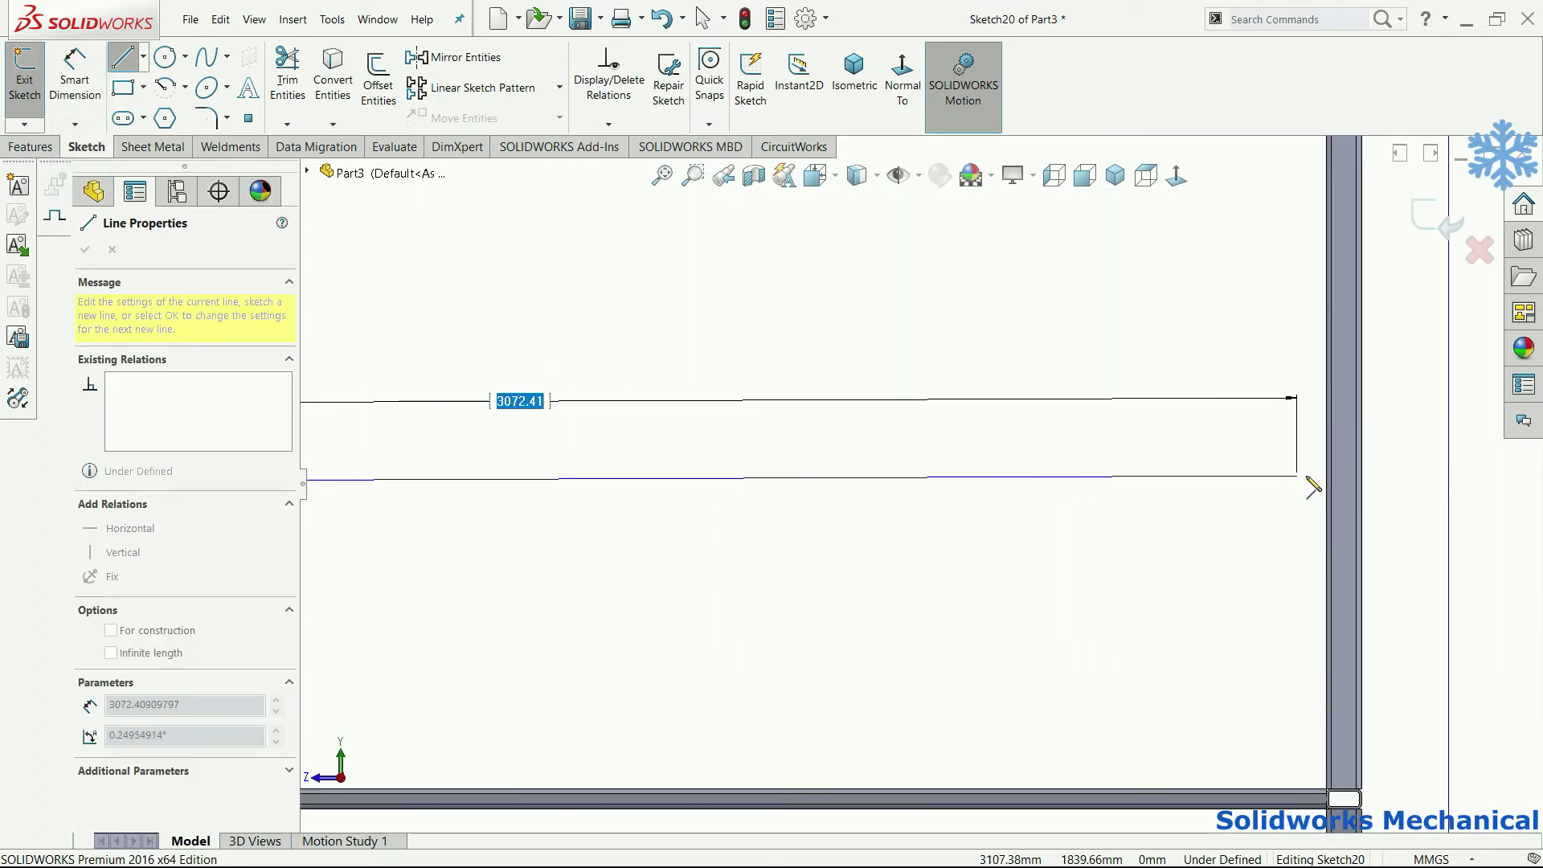
pyautogui.click(1325, 486)
pyautogui.press('Escape')
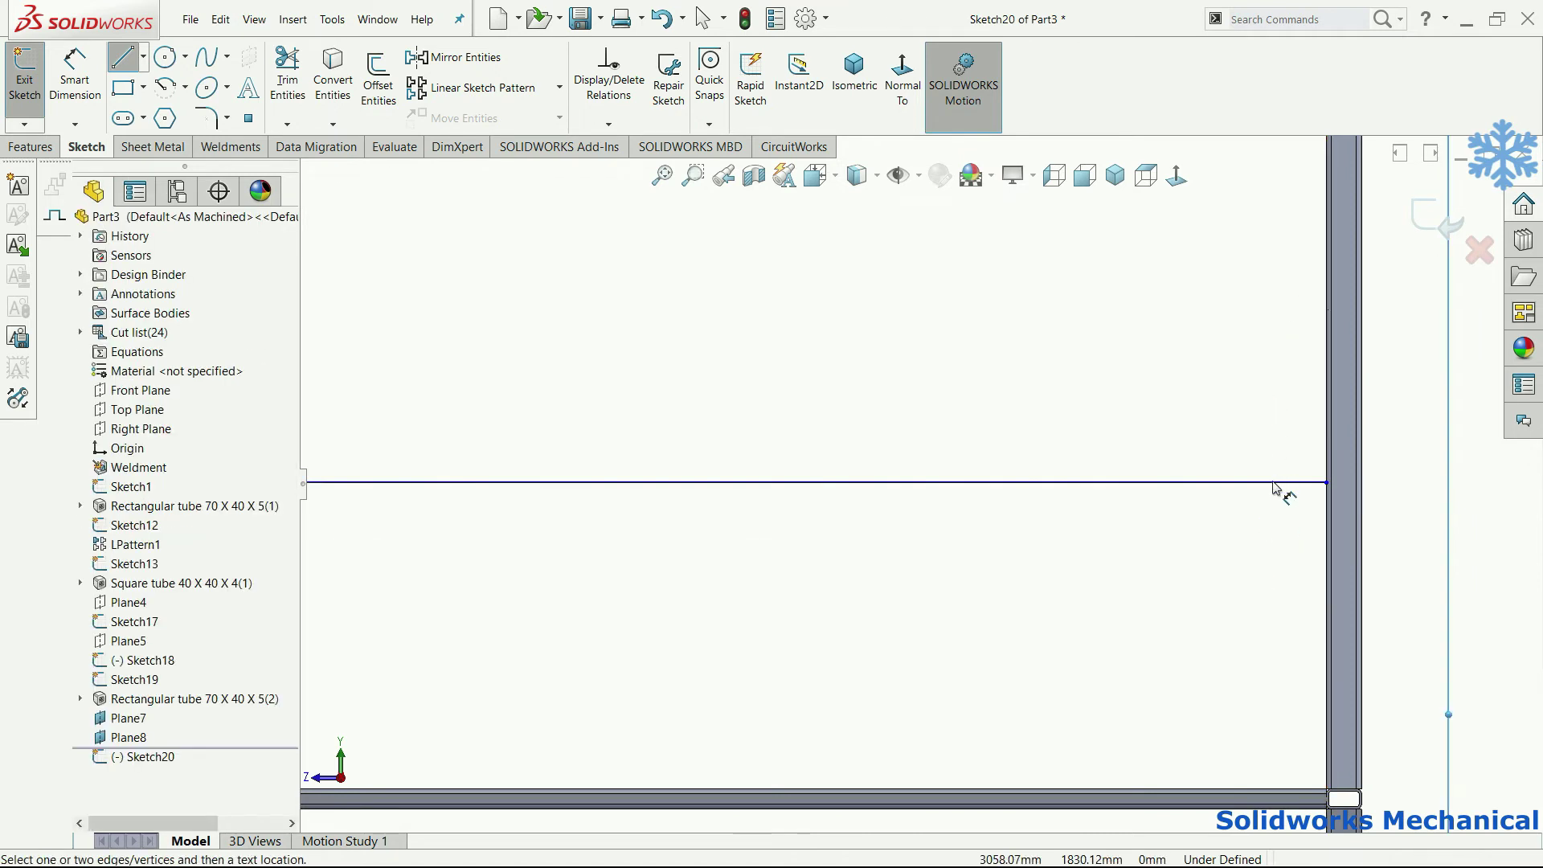
# Step: Dimension the strut line 550 mm above the lower tube
pyautogui.press('d')
pyautogui.scroll(1, 1269, 720)
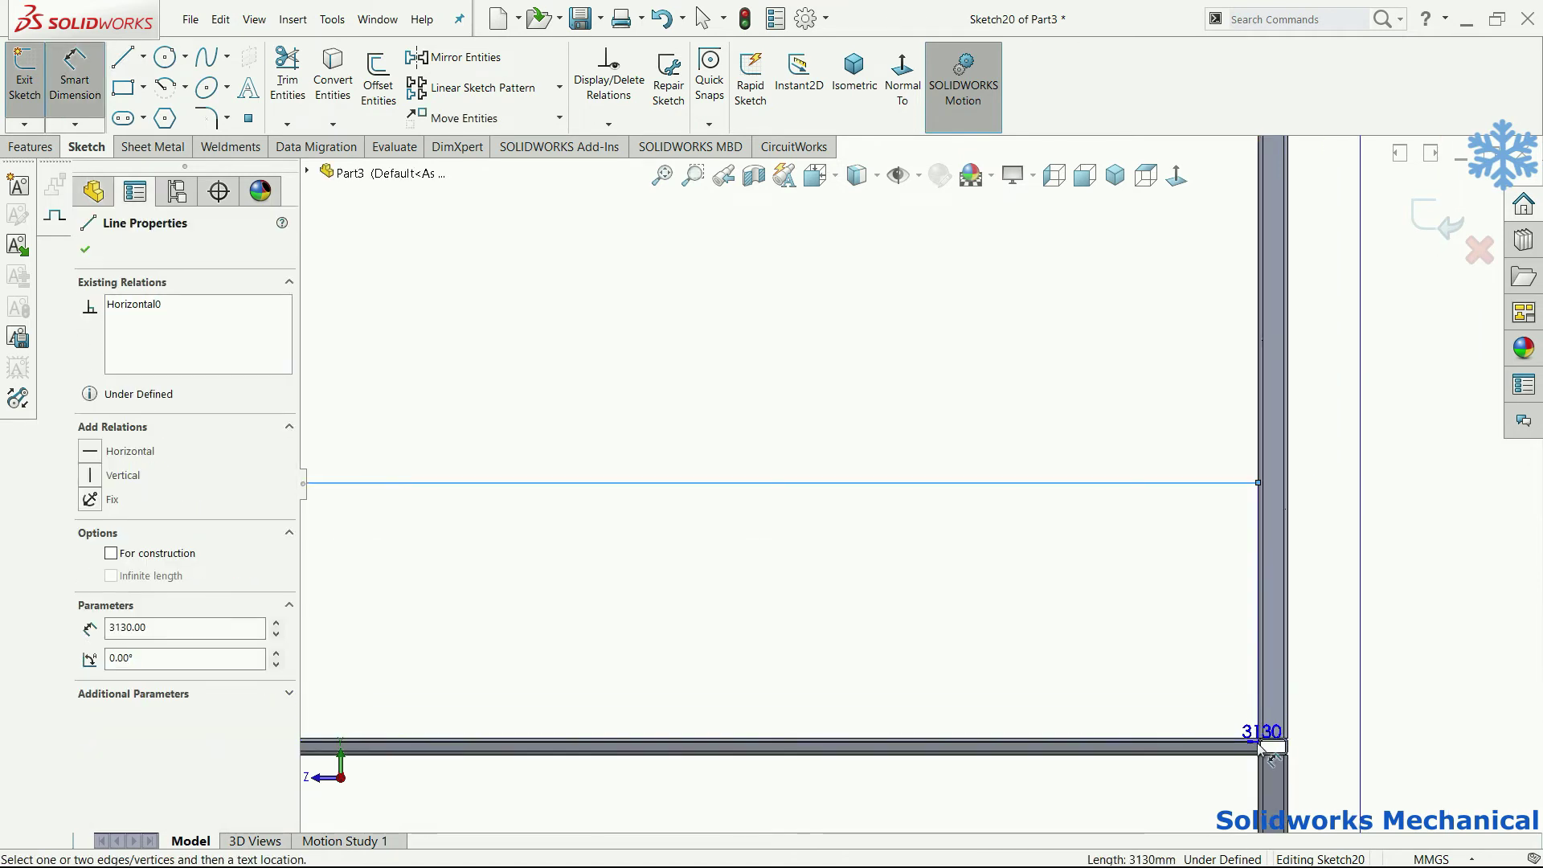
pyautogui.click(1338, 682)
pyautogui.click(1359, 615)
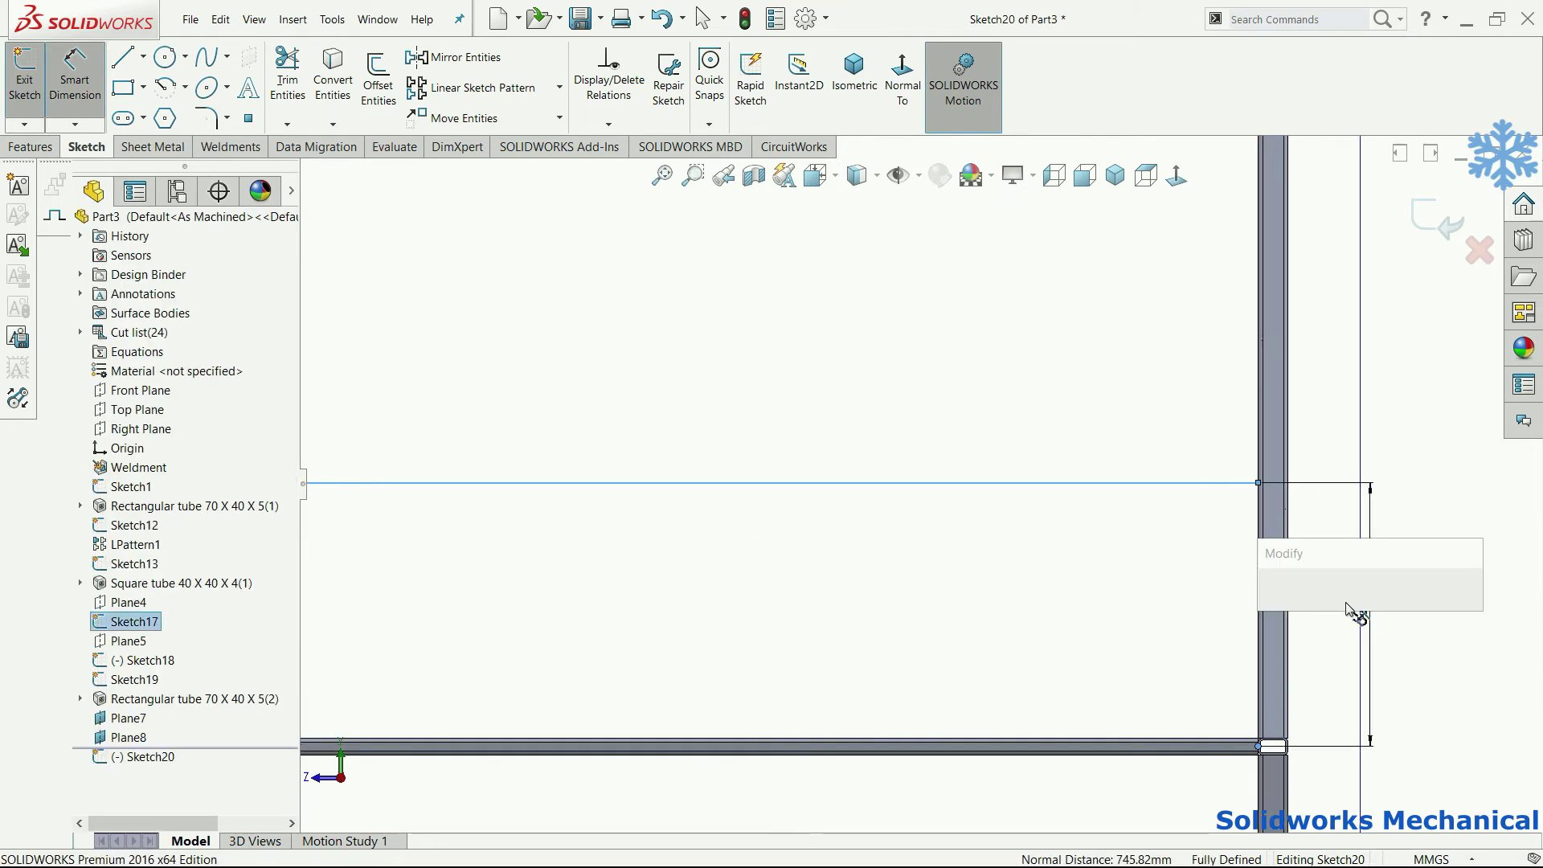
pyautogui.write('550')
pyautogui.press('Return')
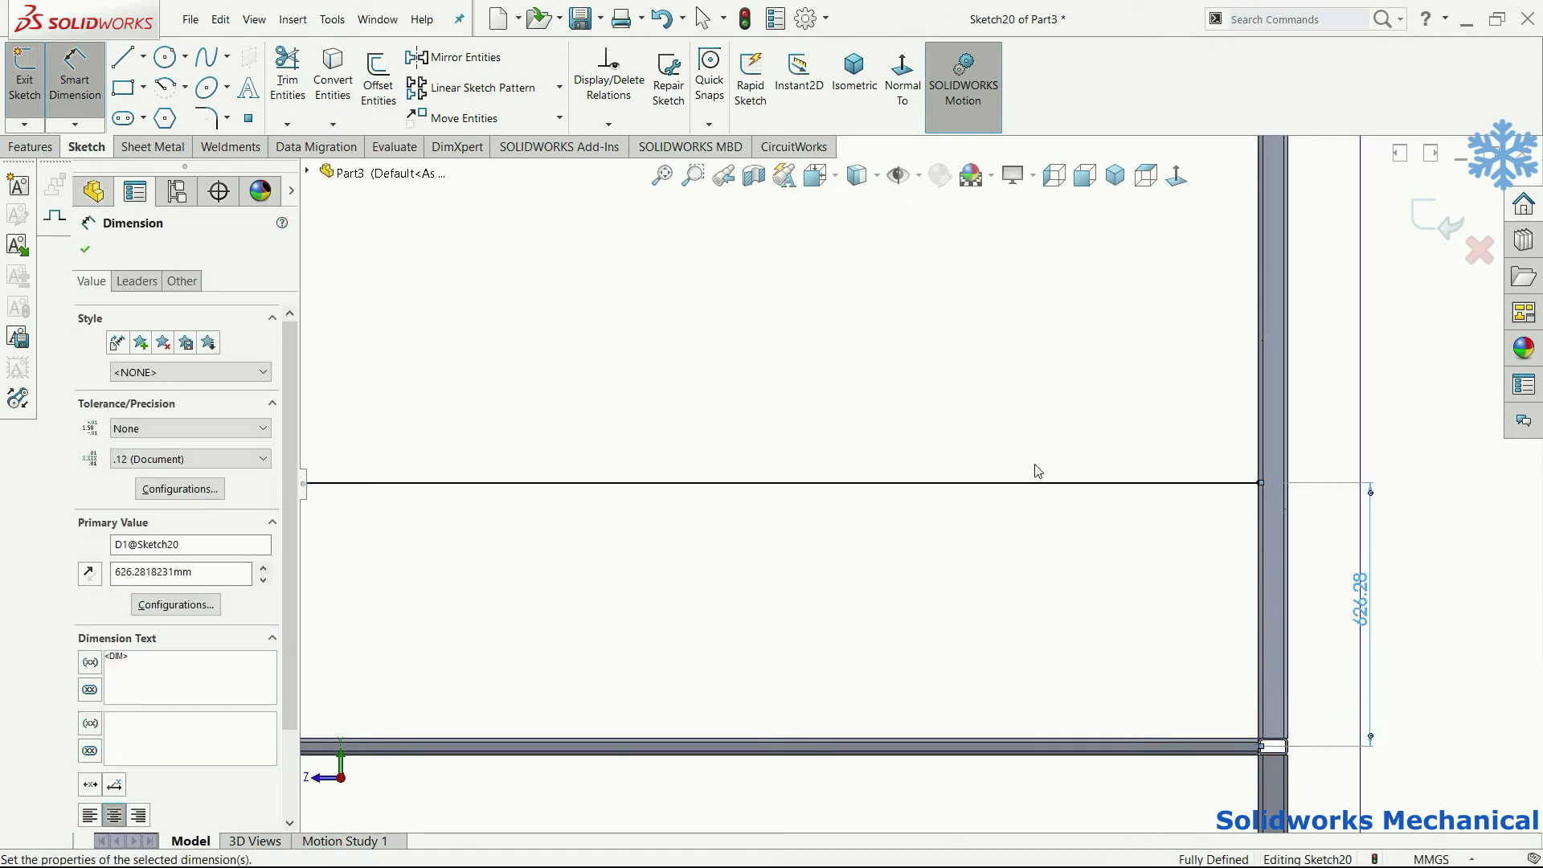
# Step: Return to the isometric view, leave Sketch20 and select Plane7
pyautogui.moveTo(1035, 474)
pyautogui.mouseDown(button='middle')
pyautogui.moveTo(975, 519)
pyautogui.moveTo(854, 510)
pyautogui.mouseUp(button='middle')
pyautogui.press('Escape')
pyautogui.scroll(-5, 733, 407)
pyautogui.hotkey('ctrl', '7')
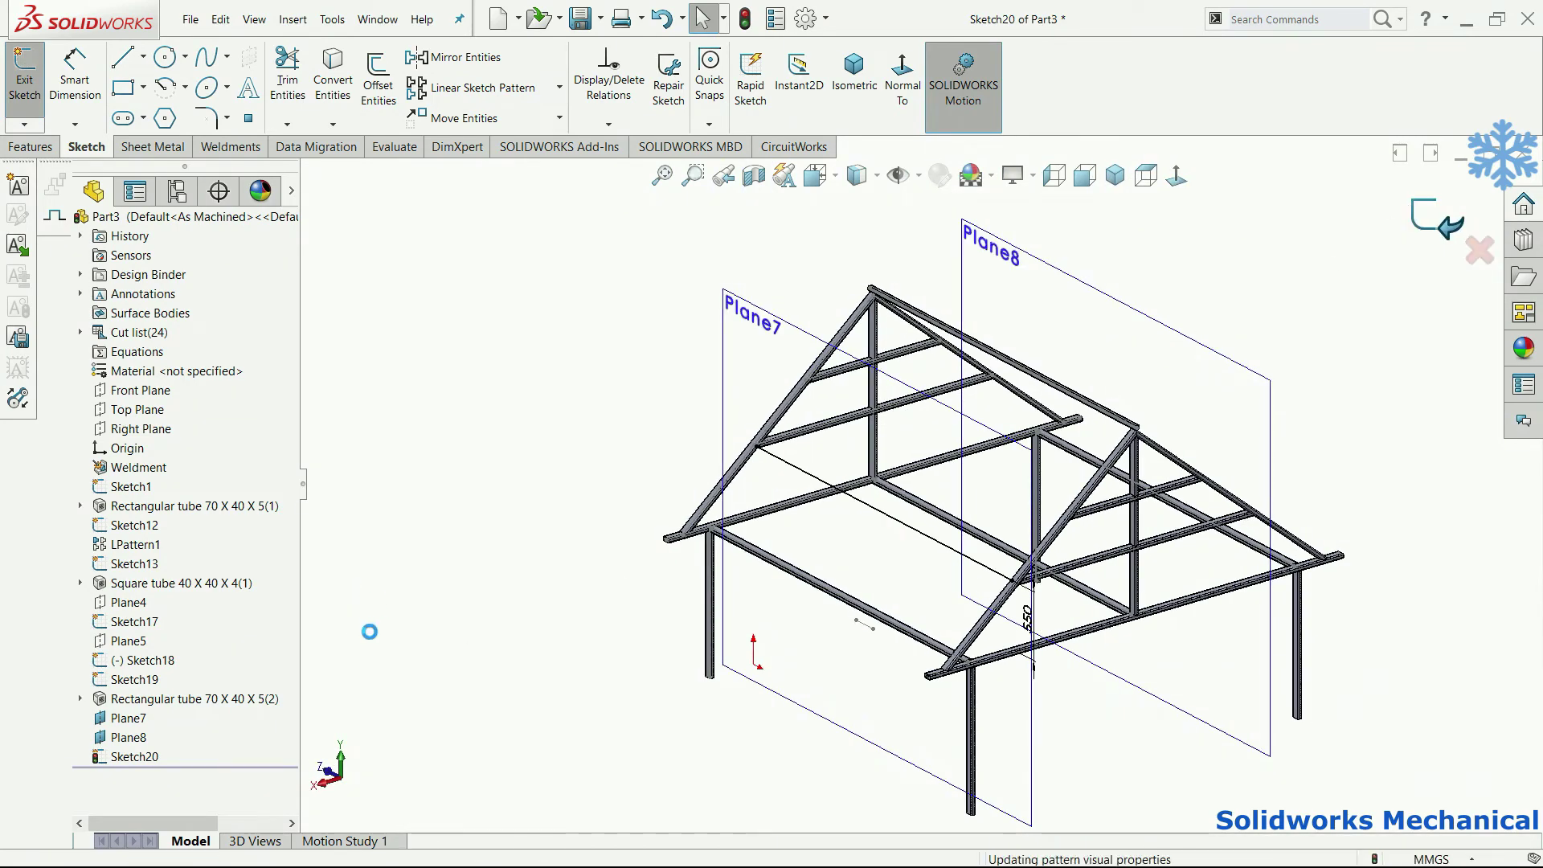
pyautogui.hotkey('ctrl', 'b')
pyautogui.click(758, 317)
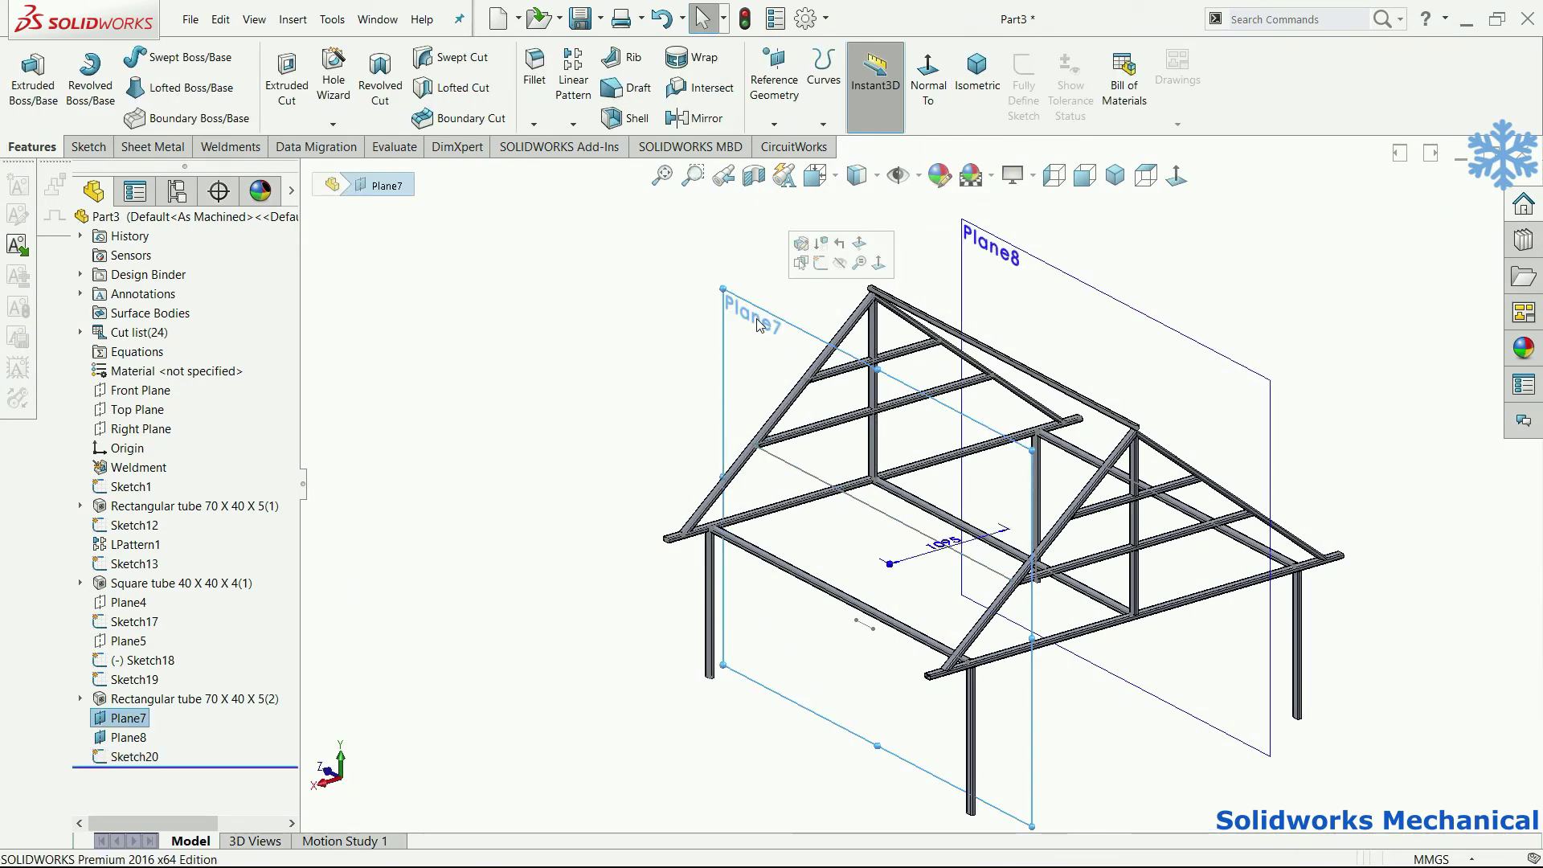
# Step: Hide Plane8 and Plane7
pyautogui.click(154, 760)
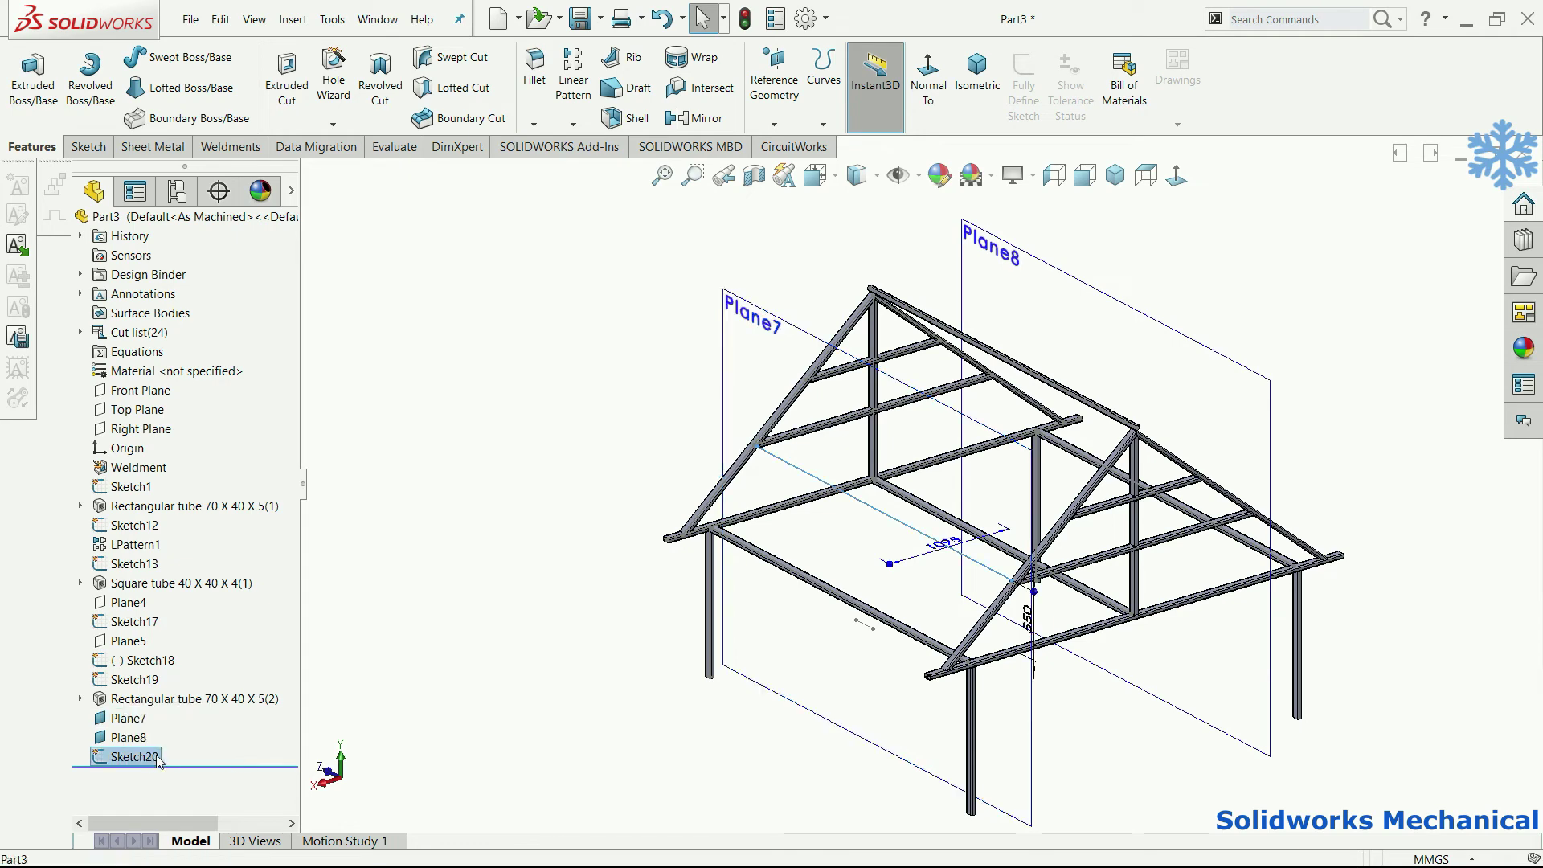
pyautogui.click(1098, 297)
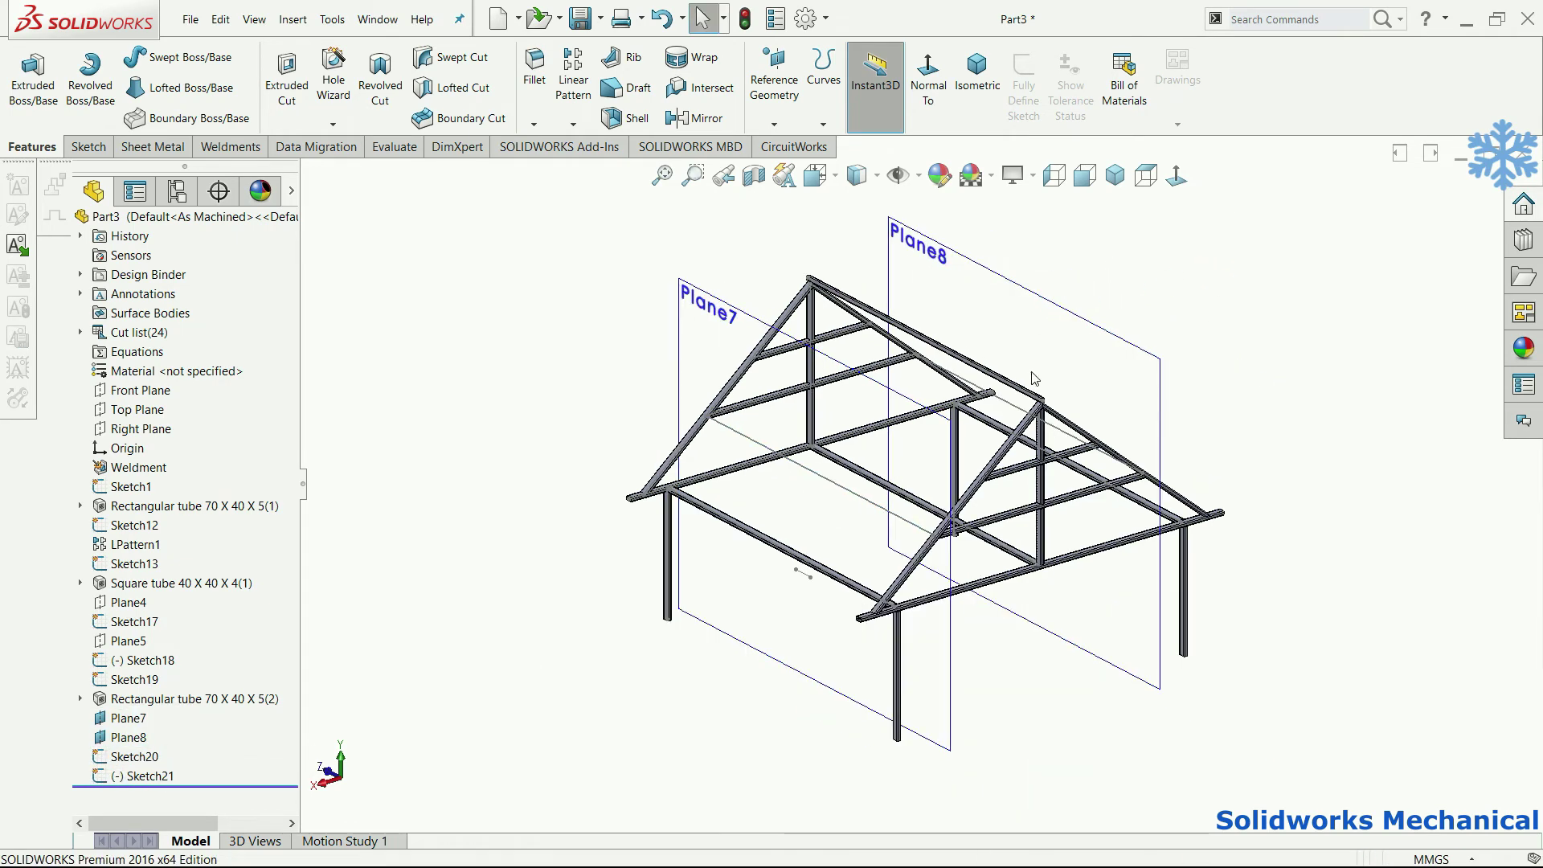
pyautogui.moveTo(974, 381); pyautogui.dragTo(958, 381, button='middle')
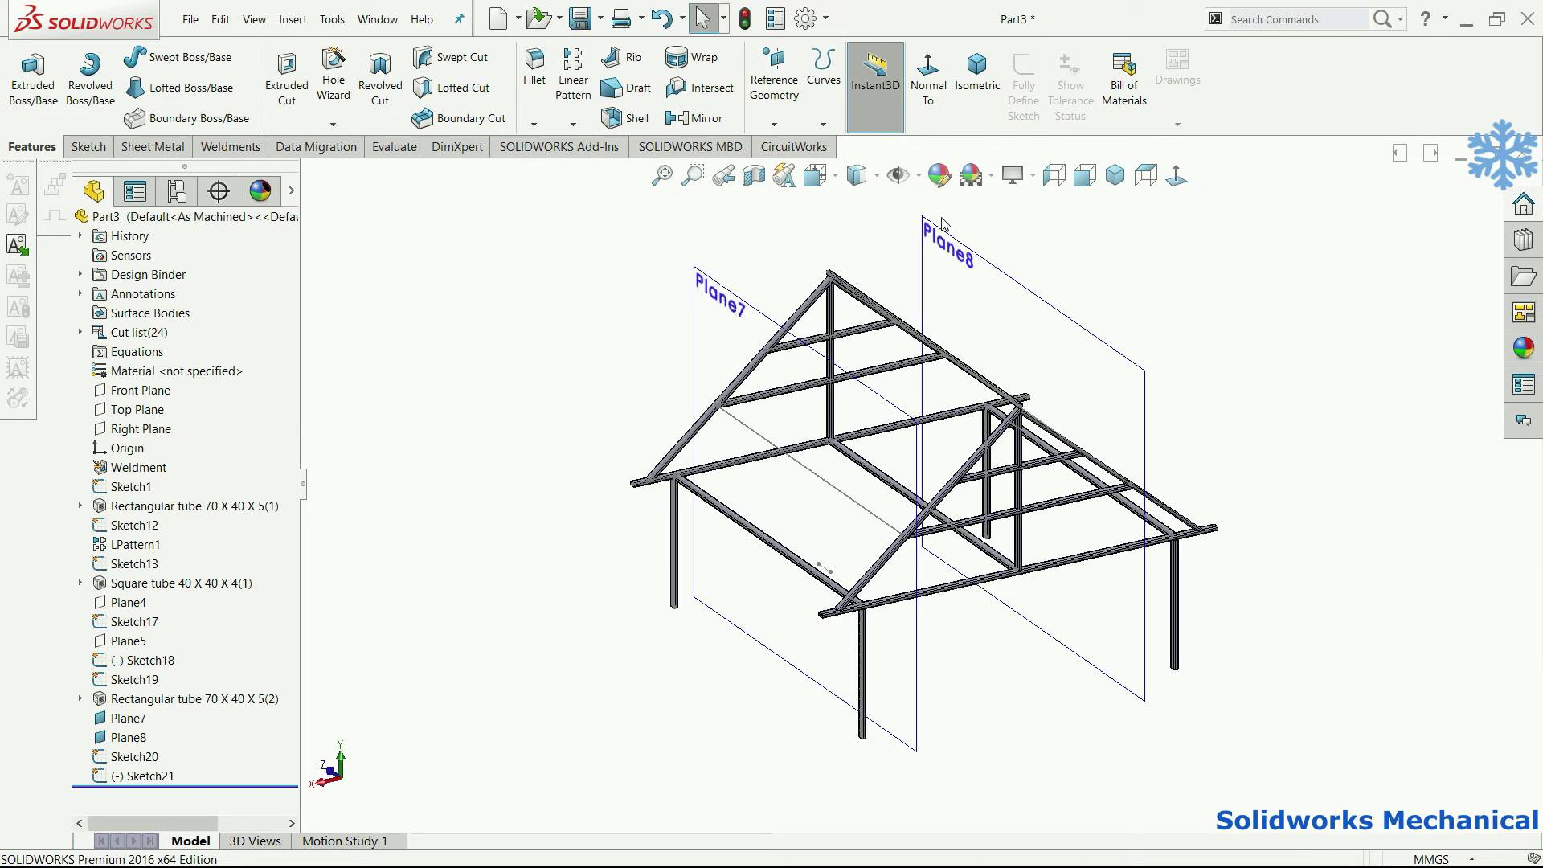
pyautogui.click(951, 251)
pyautogui.click(1029, 199)
pyautogui.click(723, 297)
pyautogui.click(827, 241)
# Step: Show the Front, Top and Right planes and select the Right Plane
pyautogui.click(898, 174)
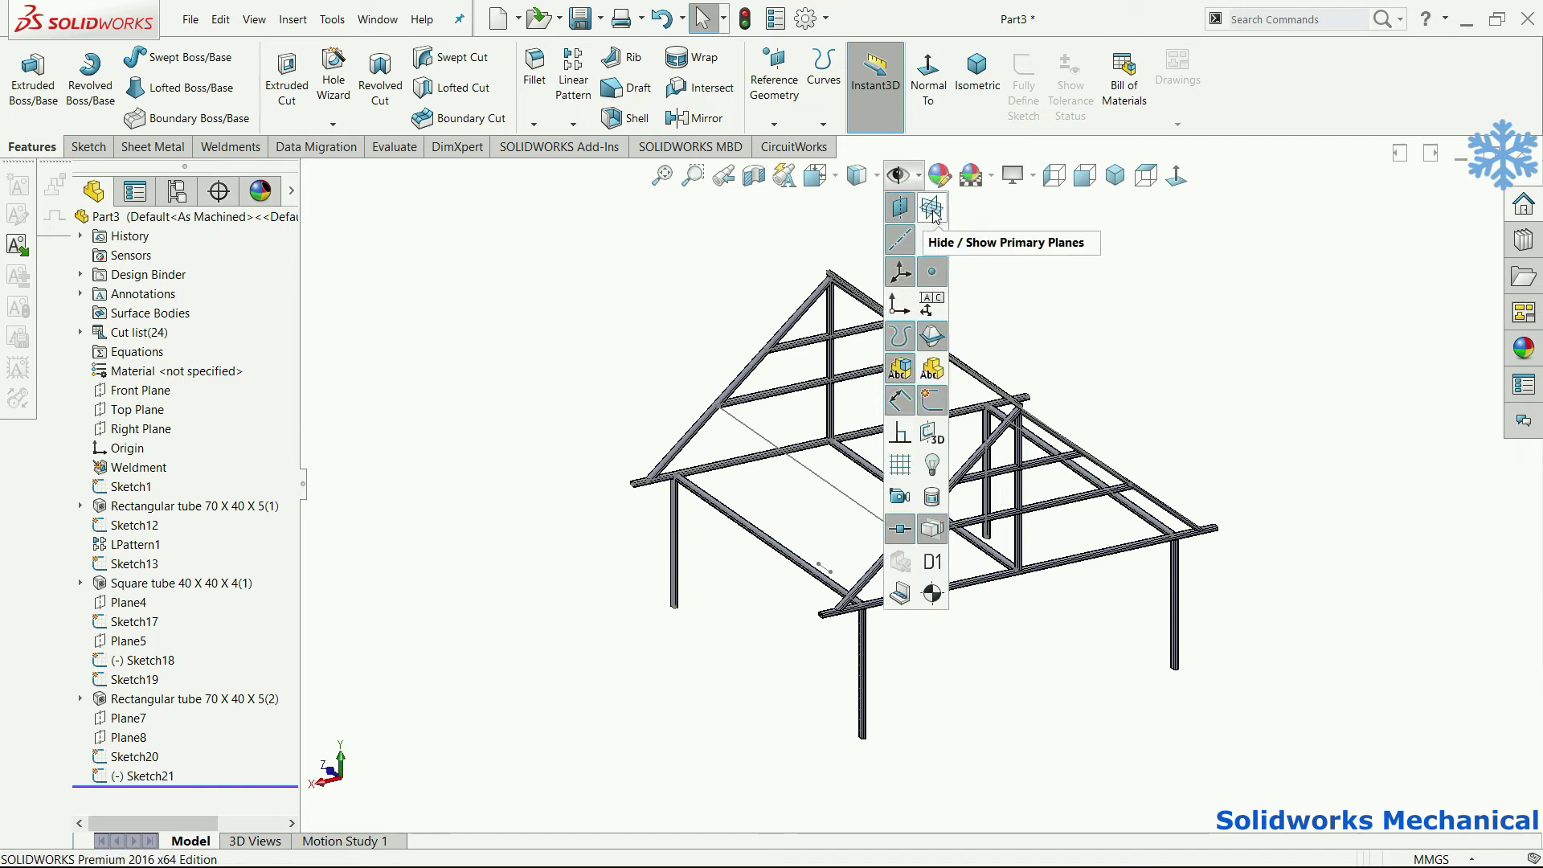
pyautogui.click(933, 207)
pyautogui.click(824, 265)
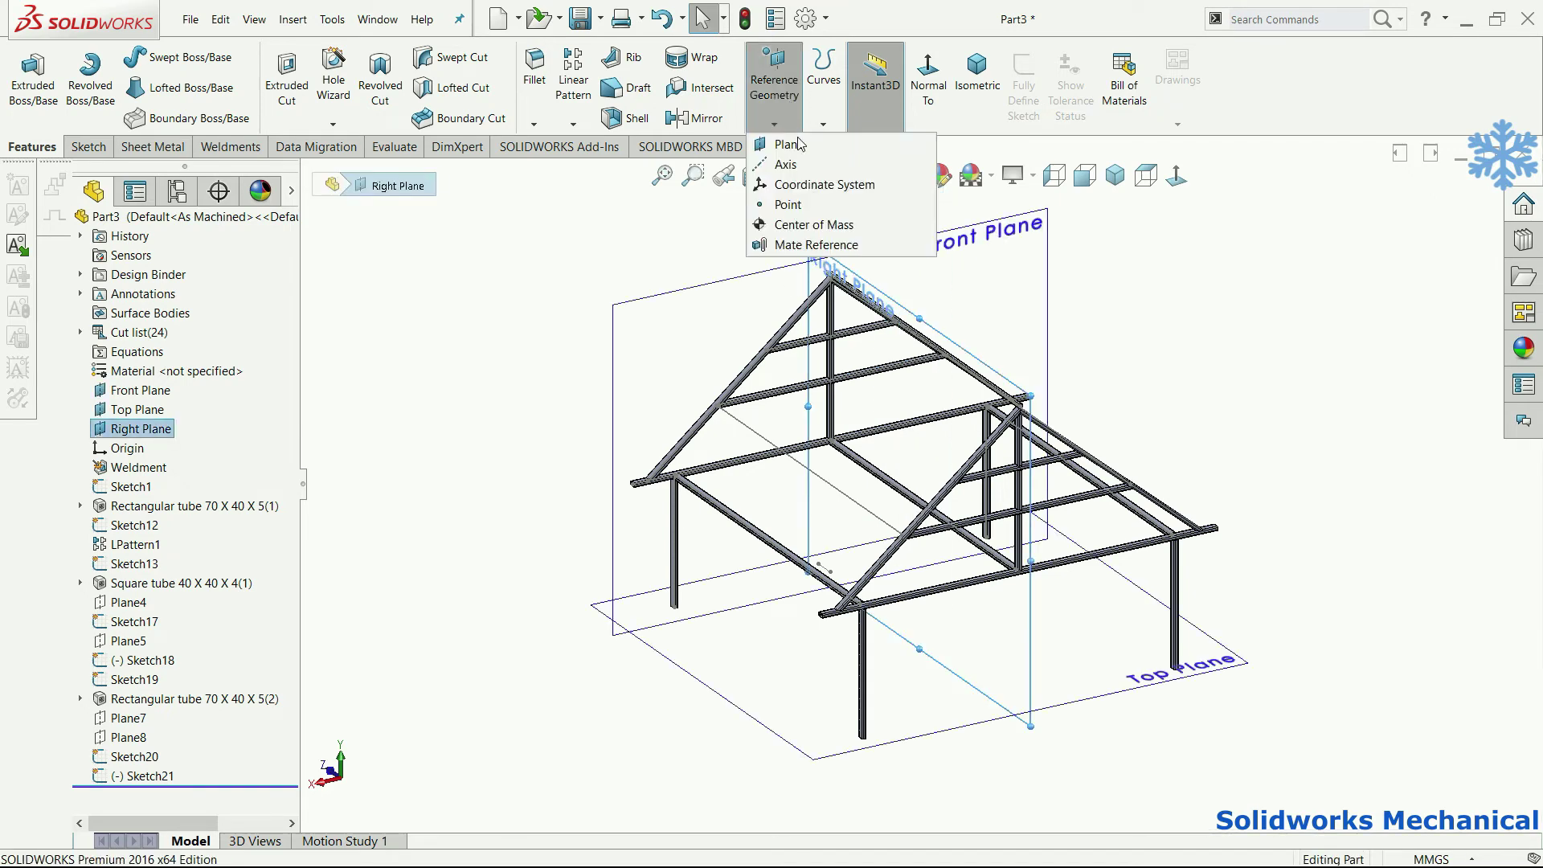
# Step: Create Plane9 618 mm from the Right Plane and a flipped Plane10 opposite it
pyautogui.press('p')
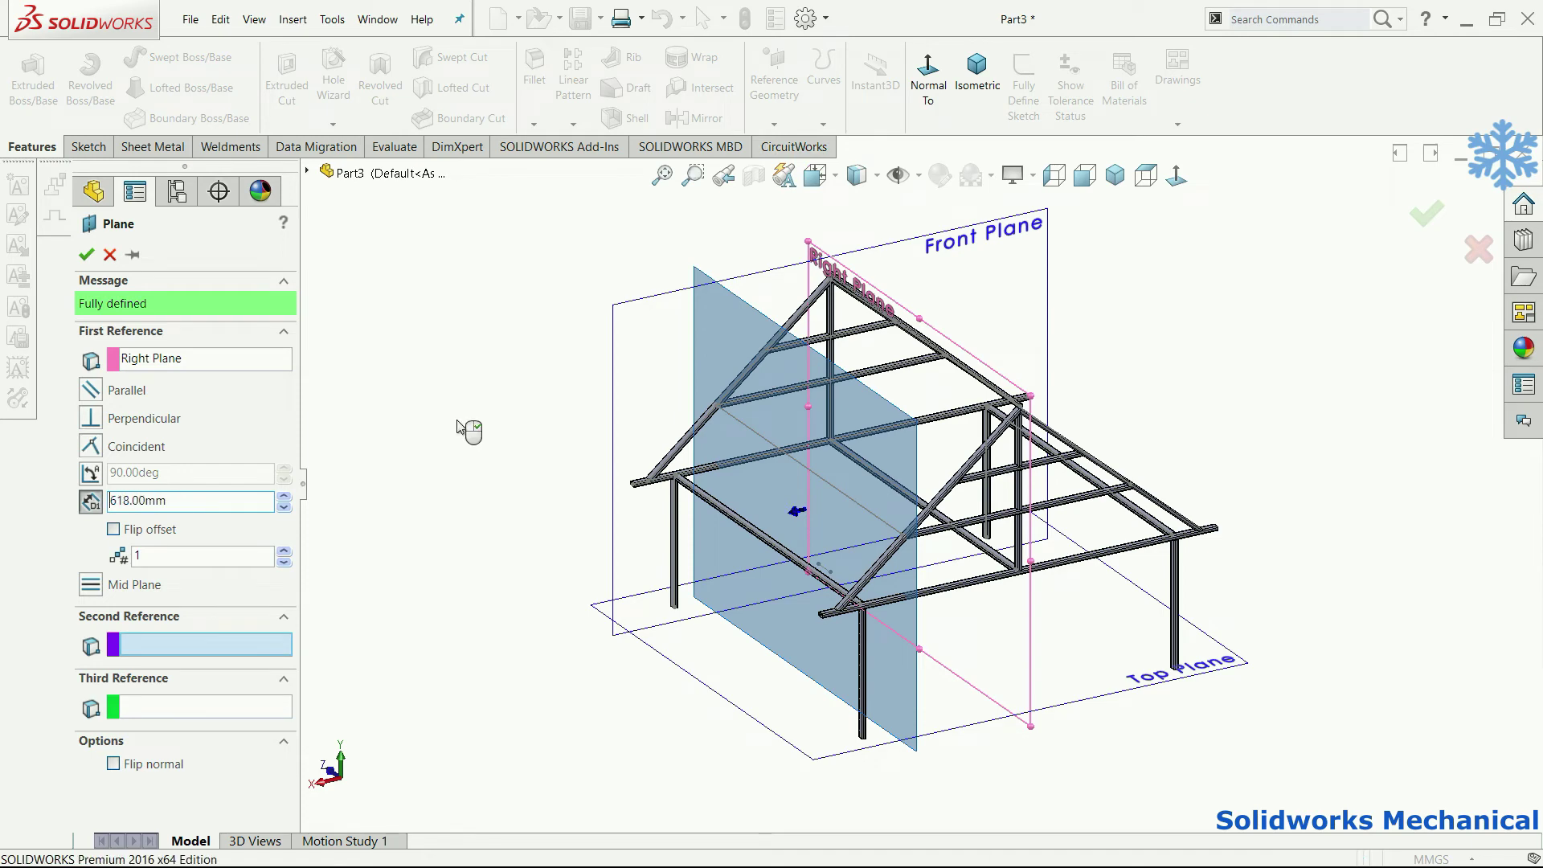
pyautogui.moveTo(917, 352)
pyautogui.mouseDown(button='middle')
pyautogui.moveTo(959, 323)
pyautogui.moveTo(858, 237)
pyautogui.mouseUp(button='middle')
pyautogui.press('Return')
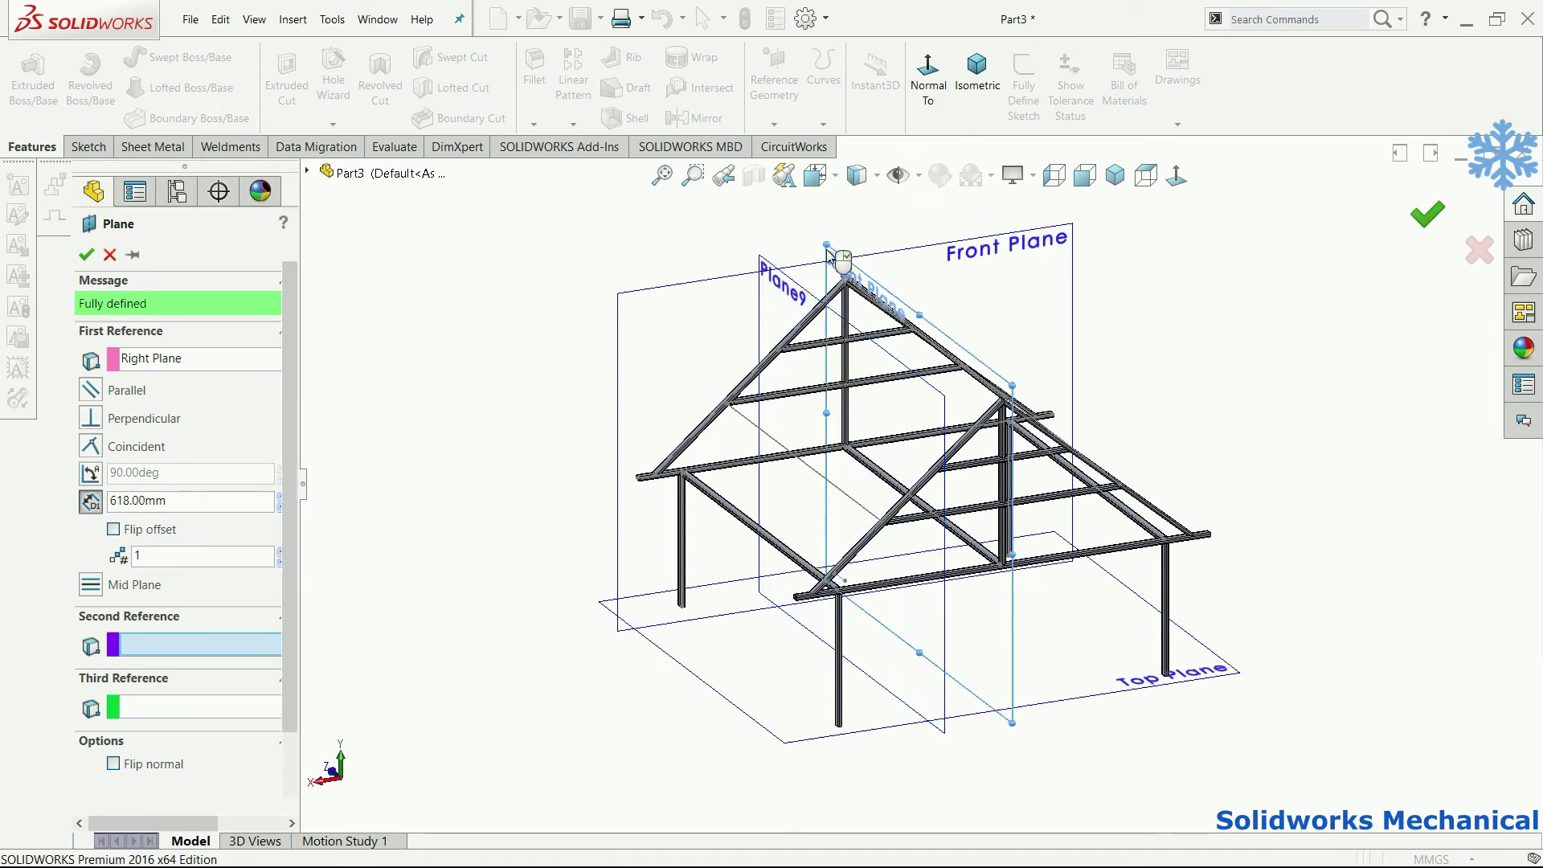
pyautogui.click(784, 113)
pyautogui.click(784, 142)
pyautogui.click(113, 530)
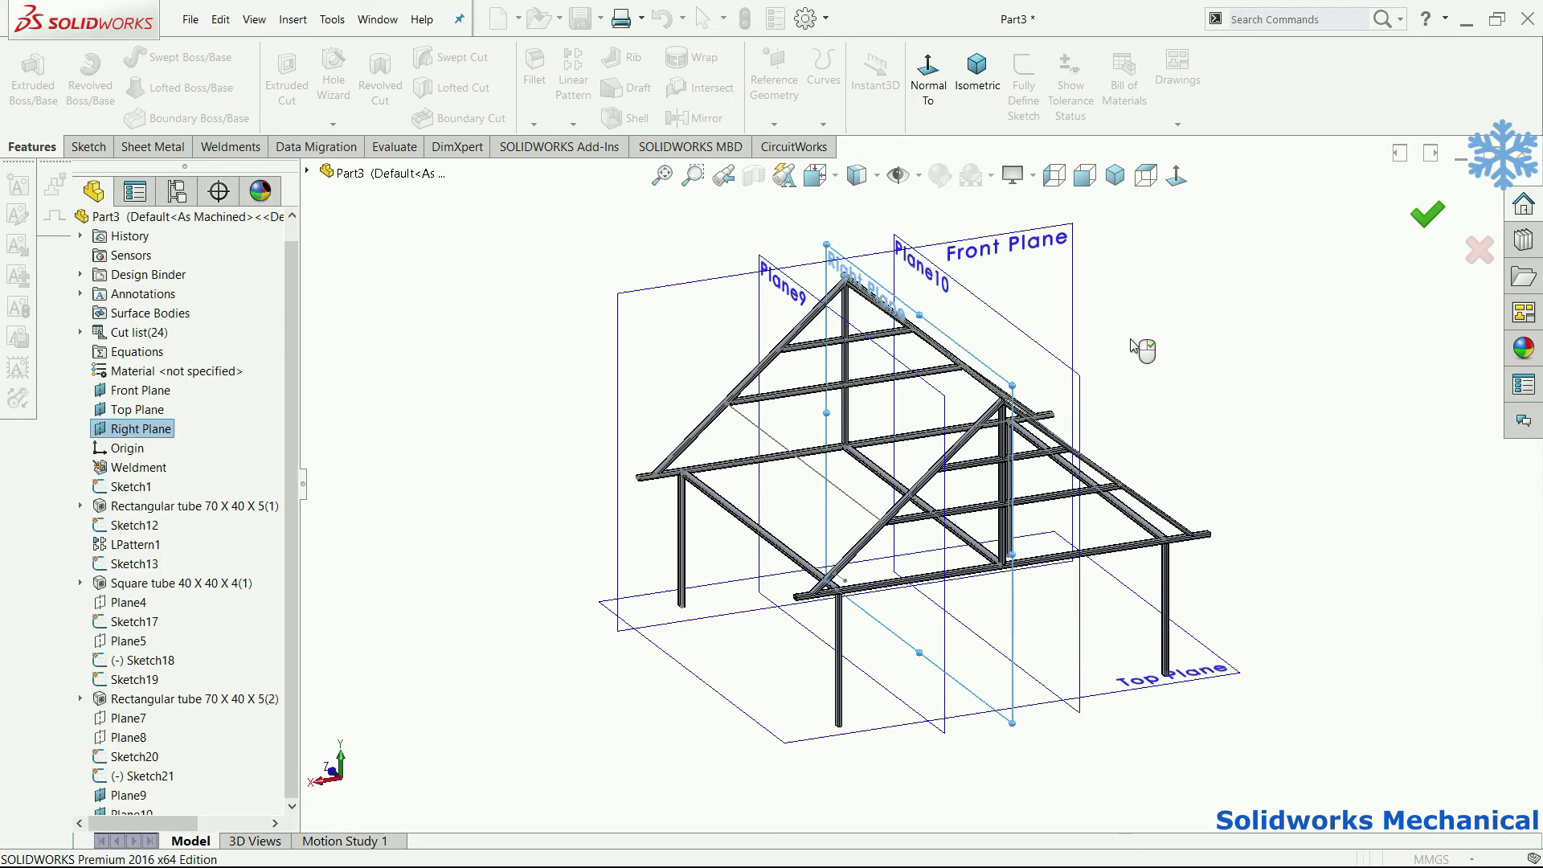
pyautogui.scroll(-3, 1140, 345)
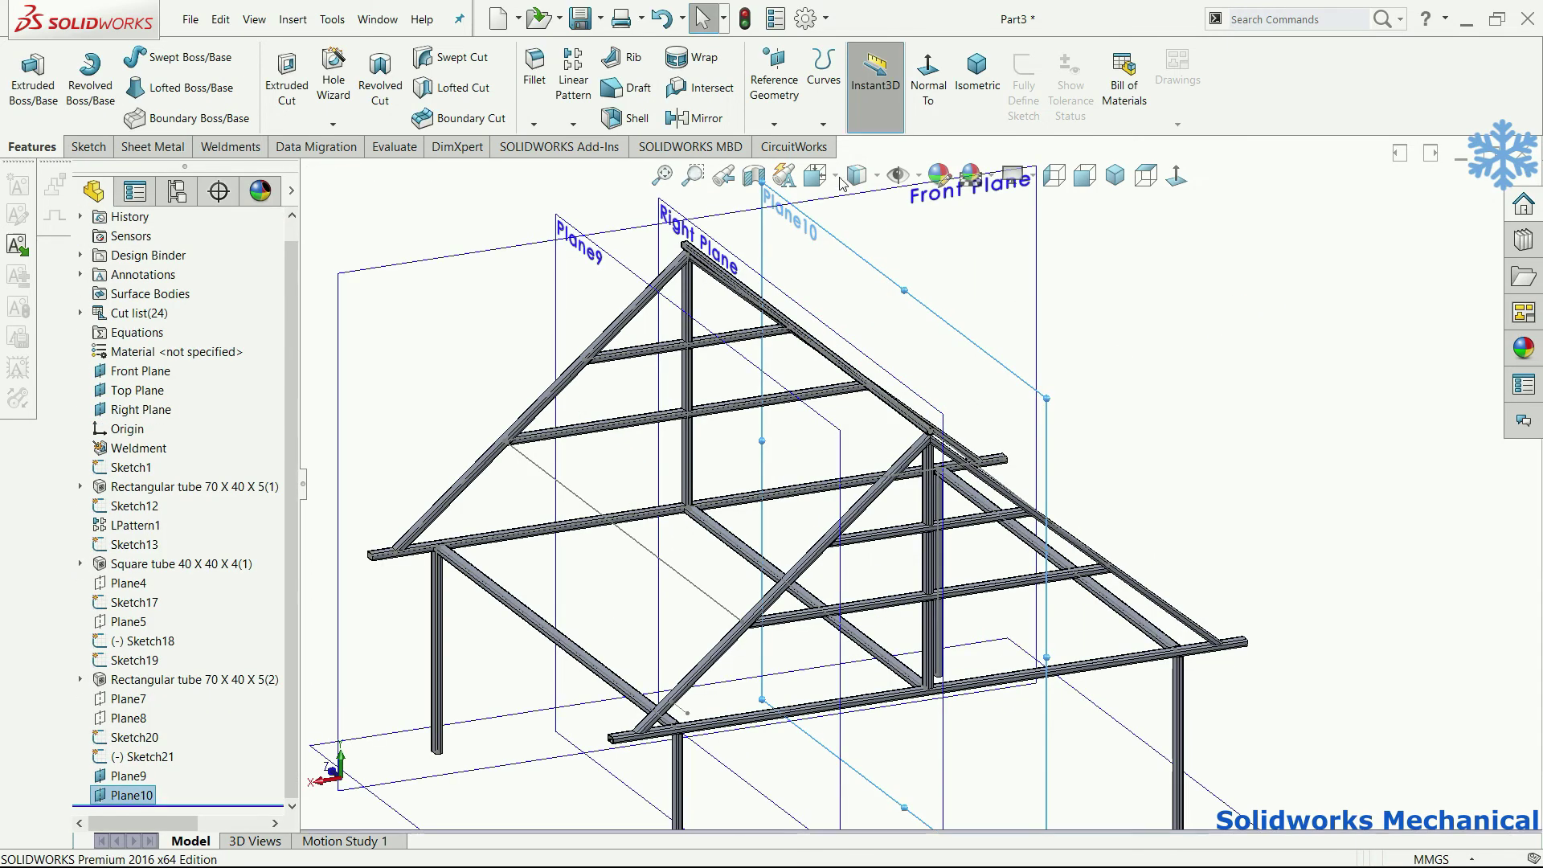
# Step: Hide the primary planes and start a sketch on Plane9
pyautogui.click(899, 175)
pyautogui.click(611, 258)
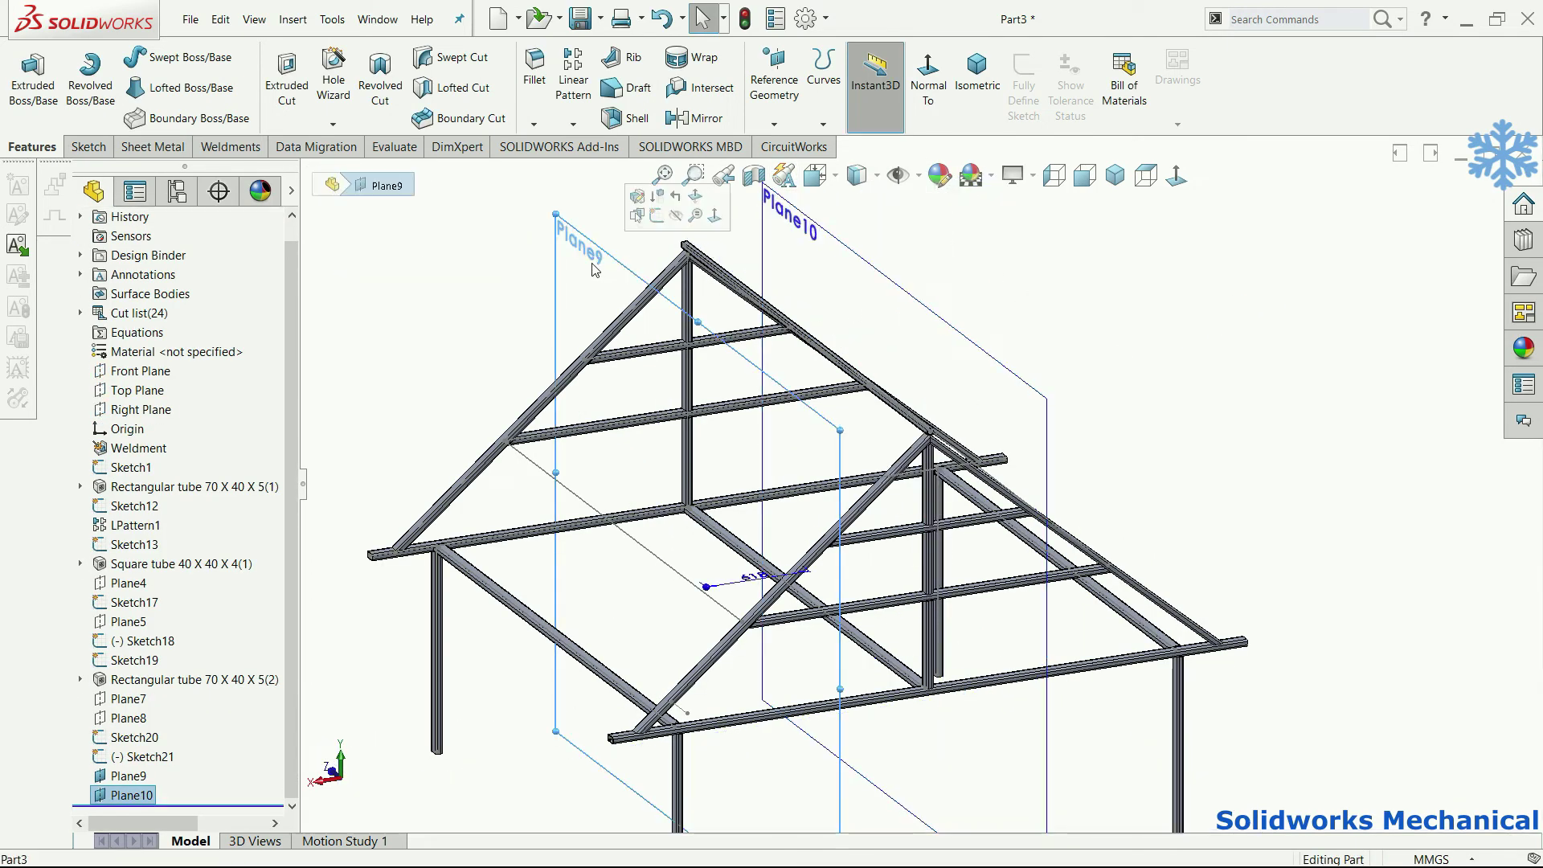
pyautogui.click(652, 213)
# Step: Draw a horizontal line from the left post to the right post
pyautogui.click(1177, 175)
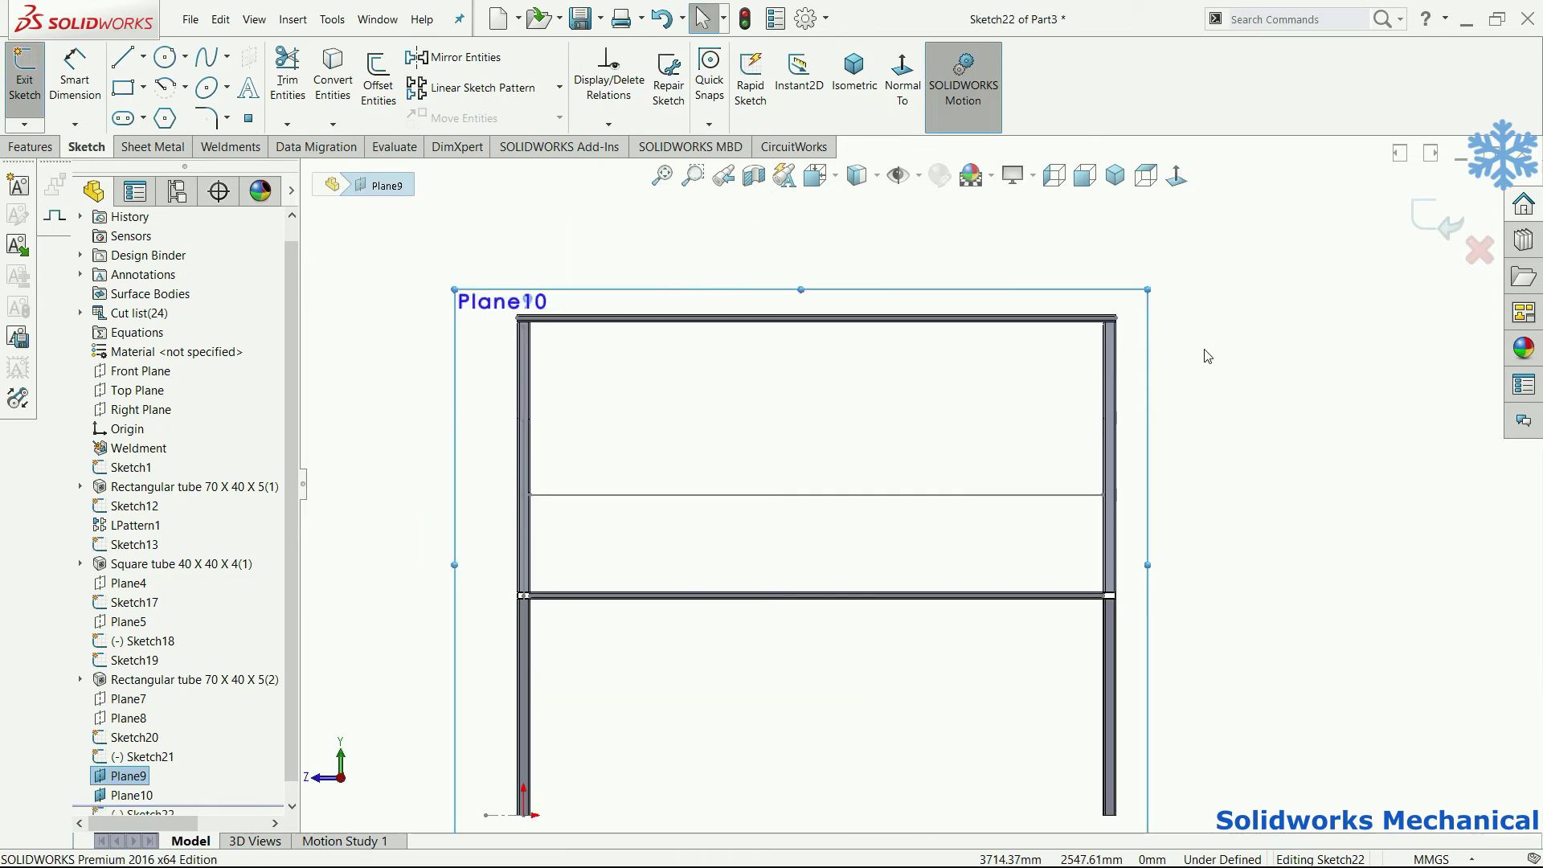
pyautogui.press('l')
pyautogui.scroll(-2, 646, 347)
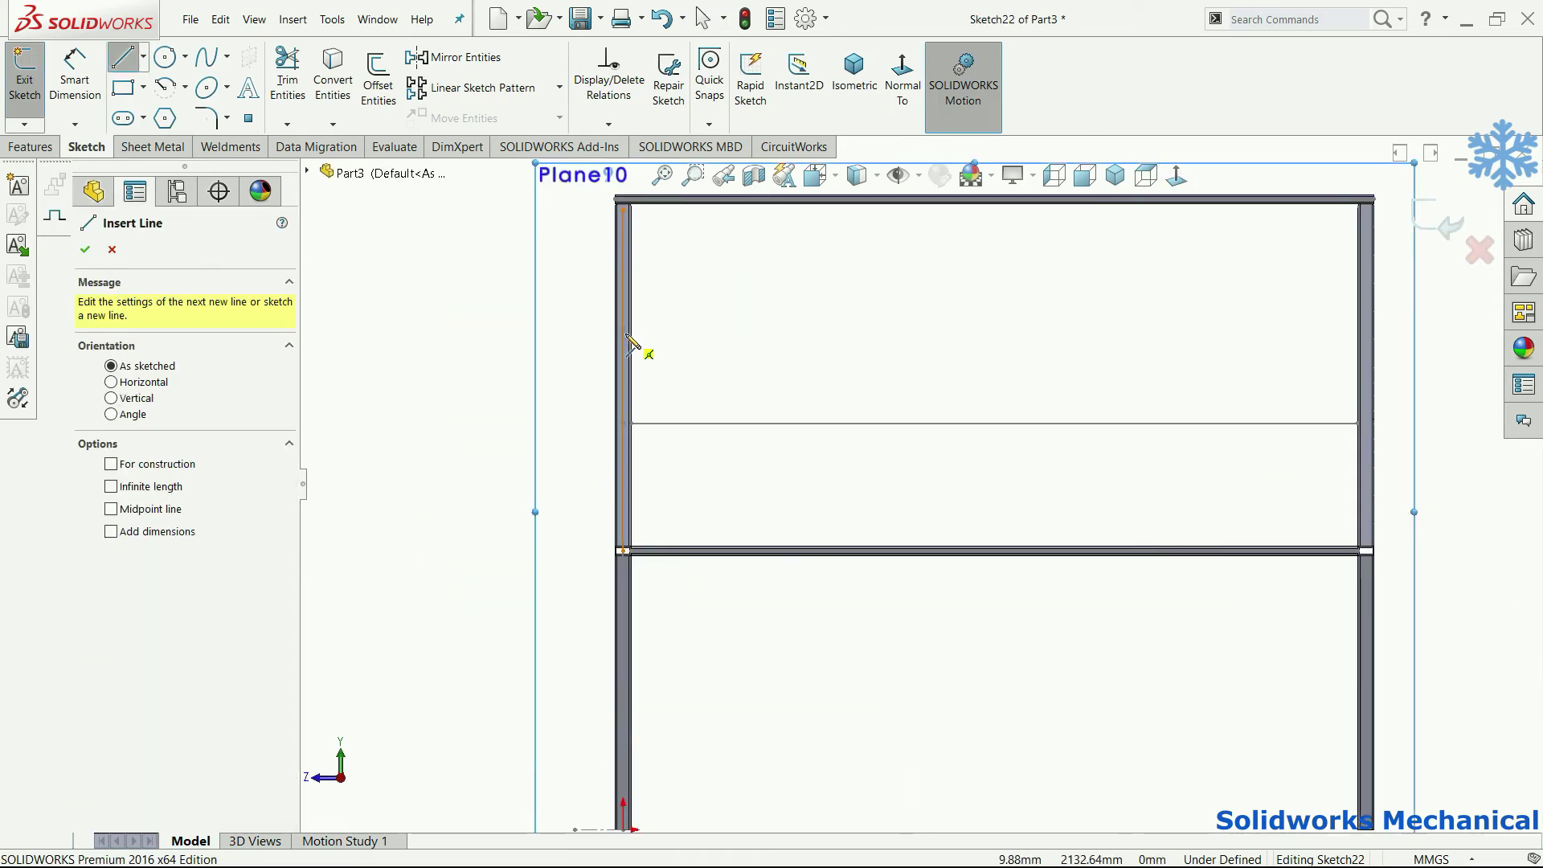
pyautogui.click(629, 327)
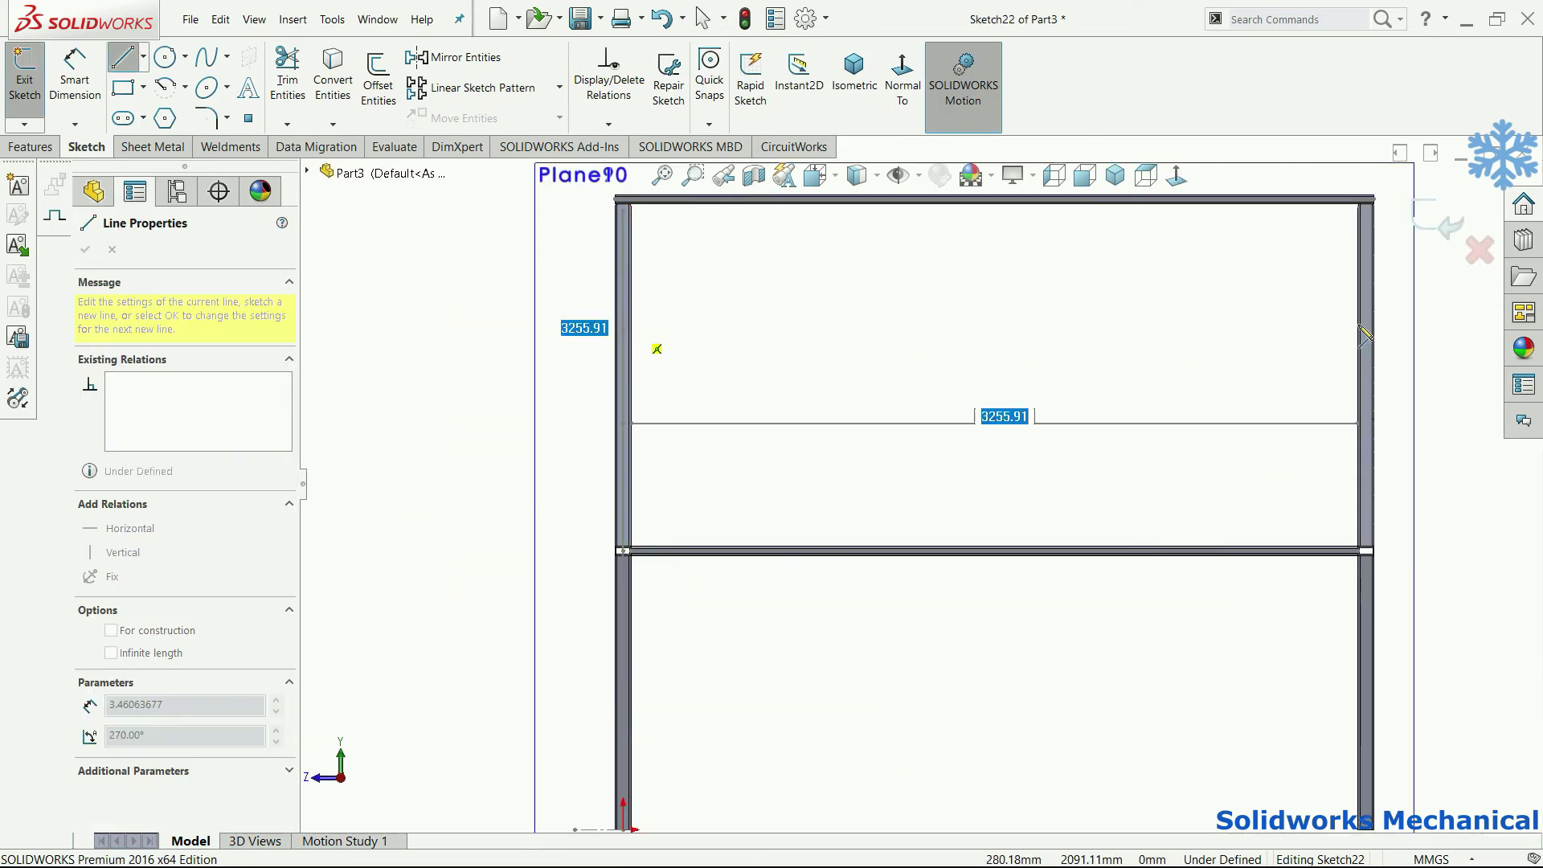
pyautogui.click(1361, 327)
pyautogui.press('Escape')
# Step: Dimension the new line 400 mm from the lower strut line
pyautogui.press('d')
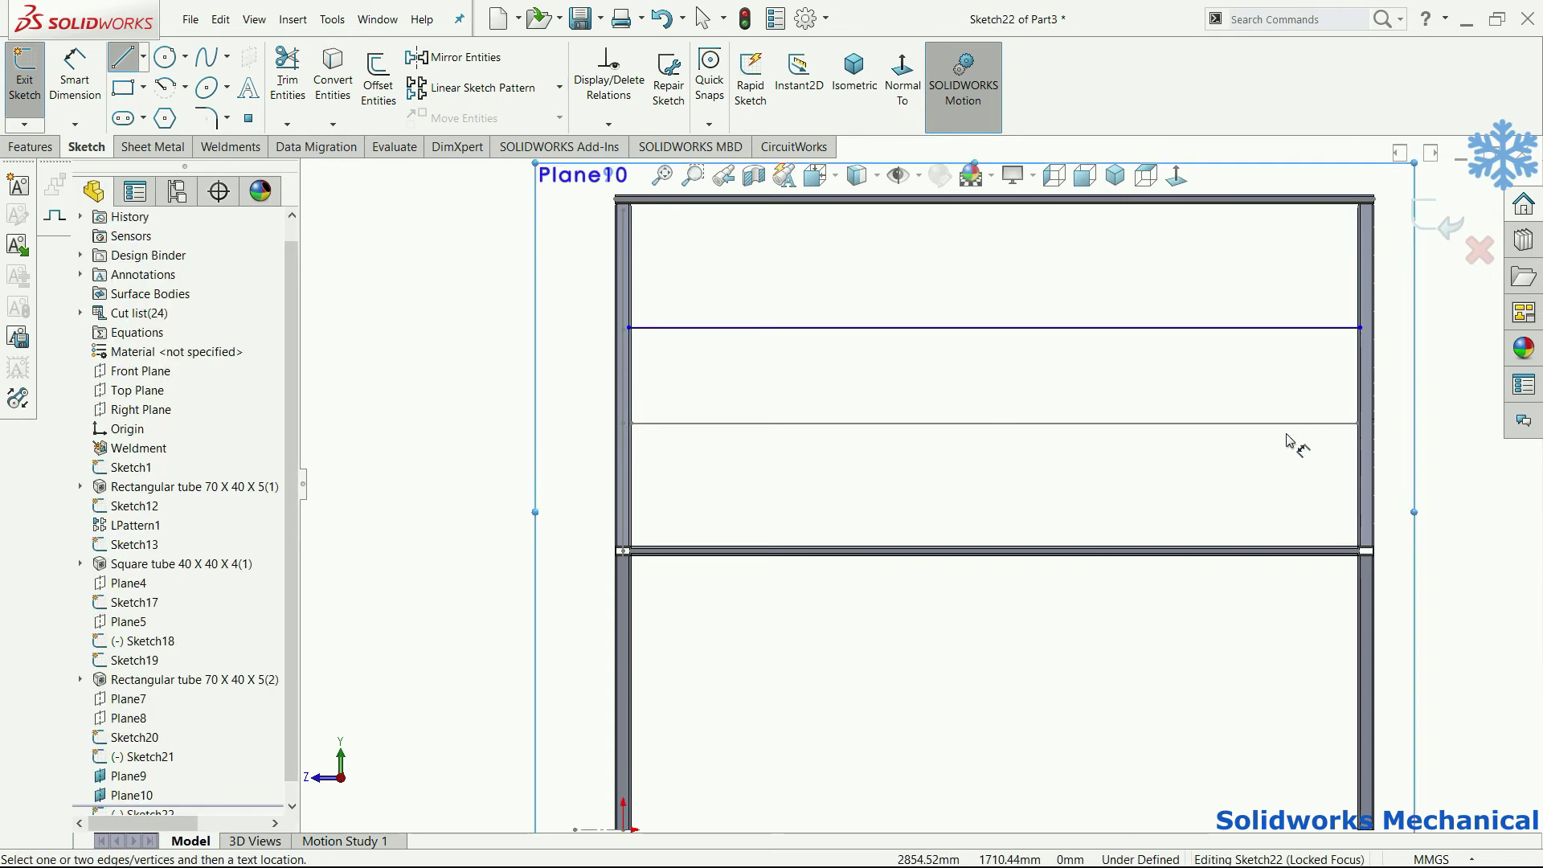
pyautogui.click(1312, 327)
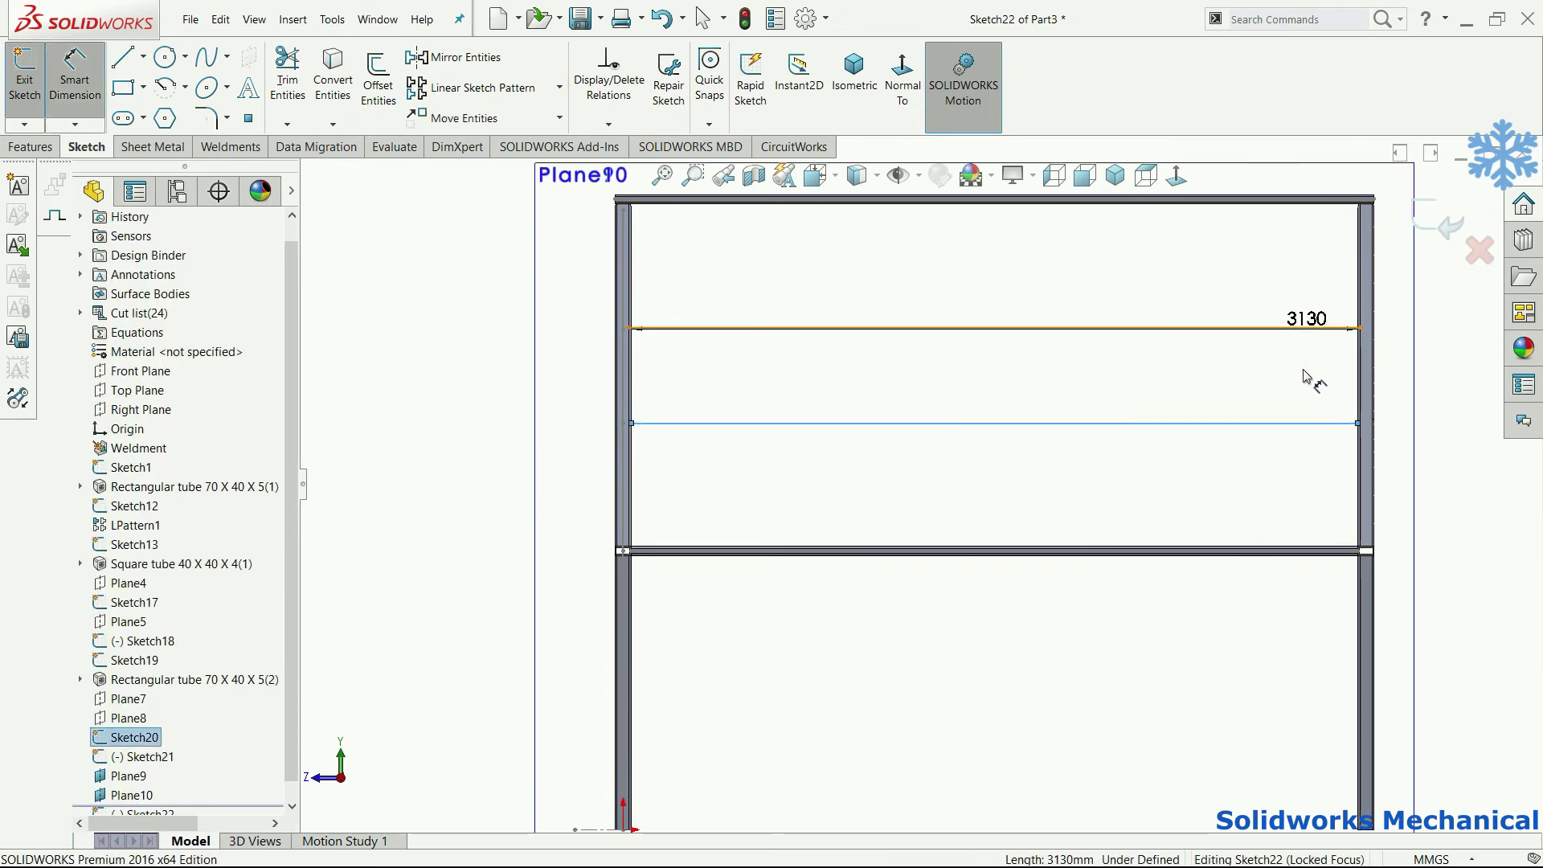
pyautogui.click(1310, 423)
pyautogui.click(1306, 394)
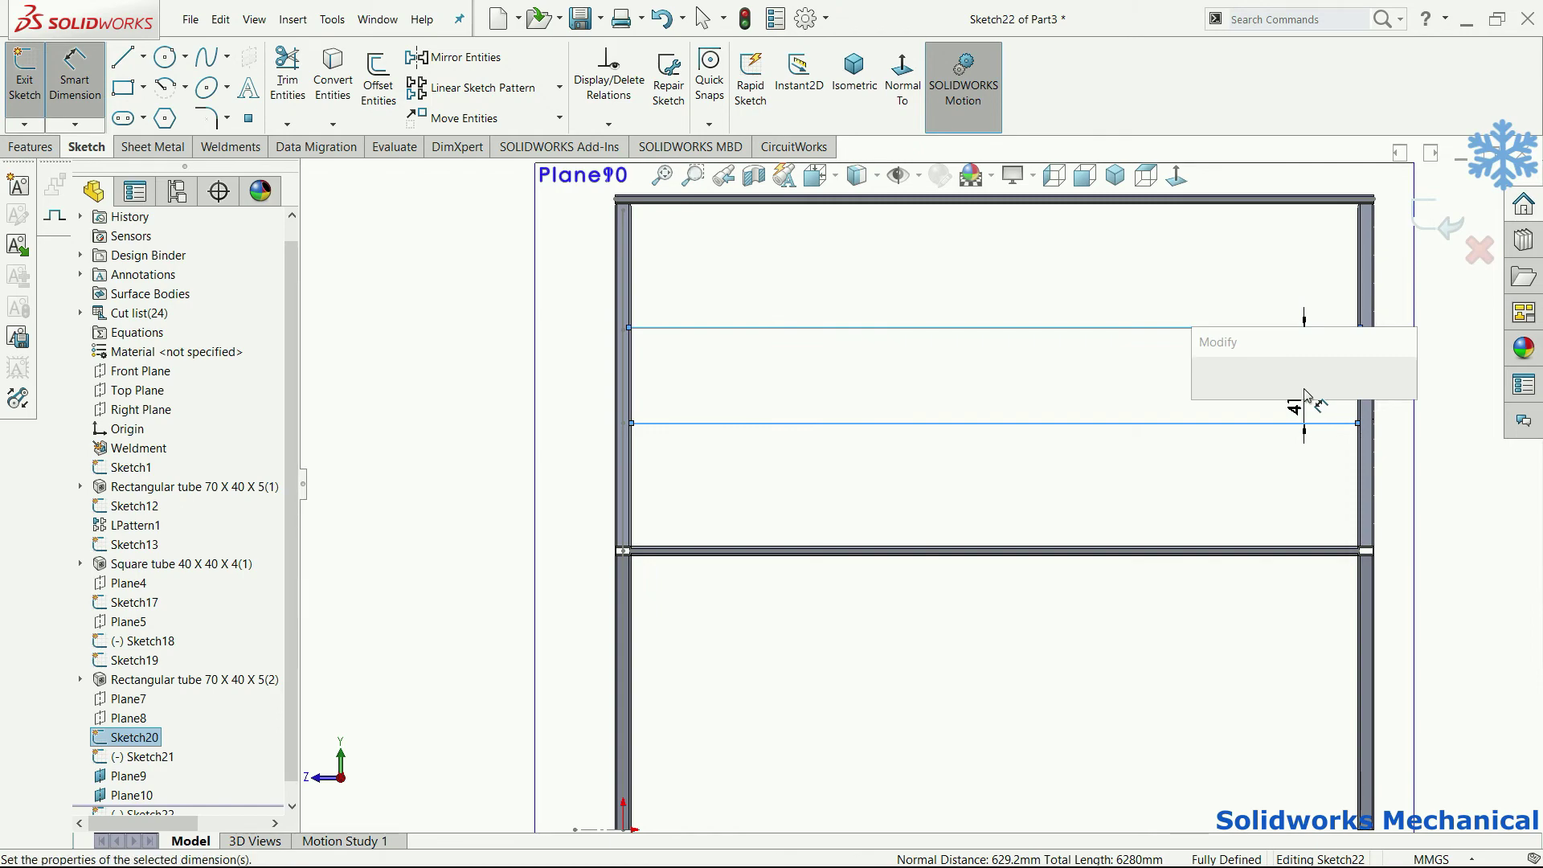
pyautogui.write('400')
pyautogui.press('Return')
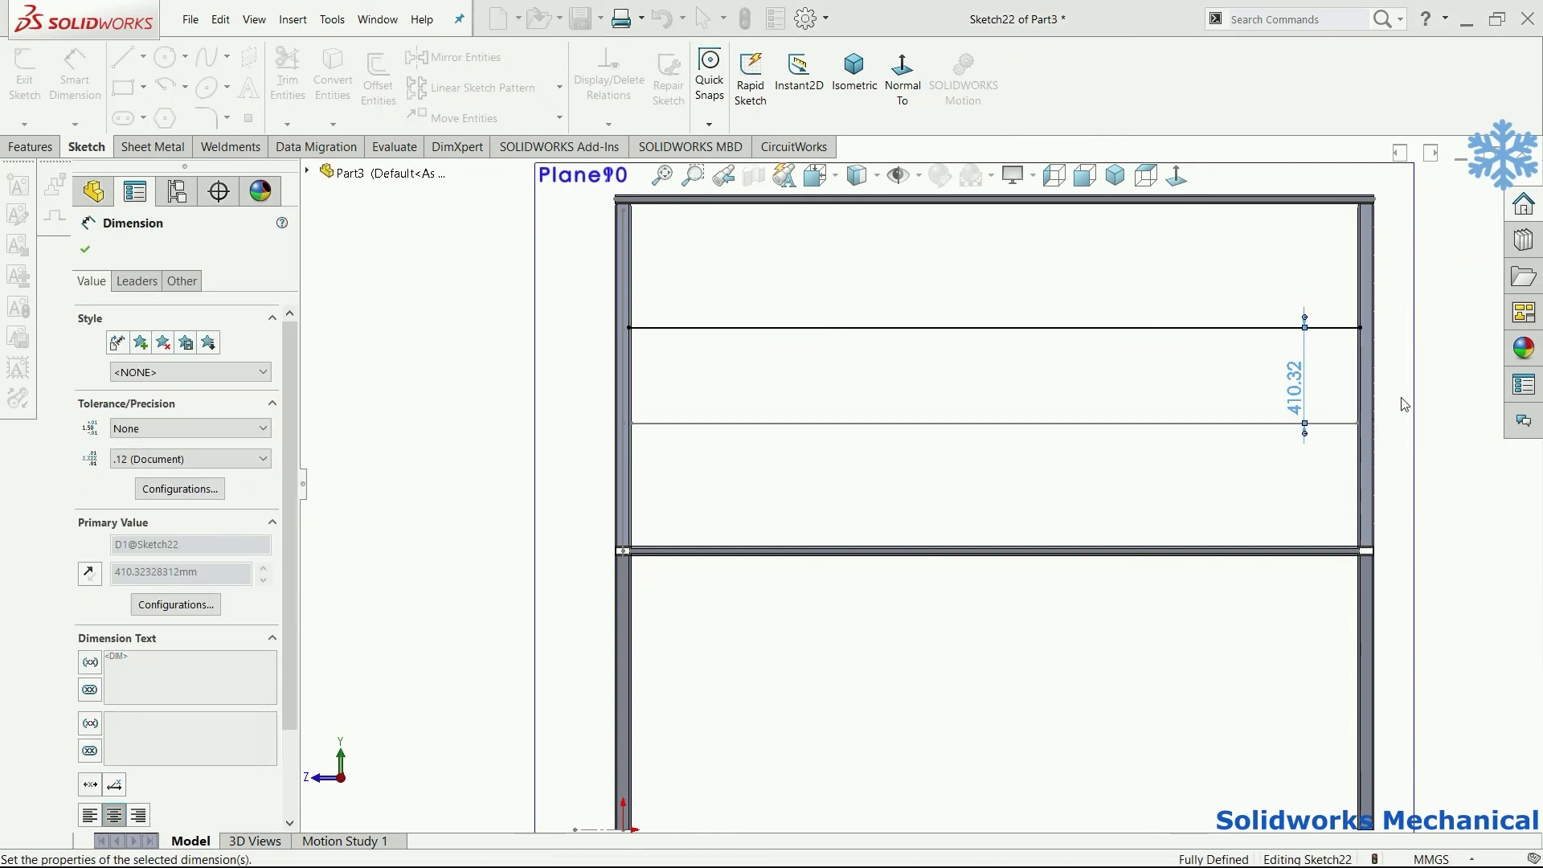
pyautogui.press('Escape')
pyautogui.moveTo(1303, 358); pyautogui.dragTo(1234, 376, button='middle')
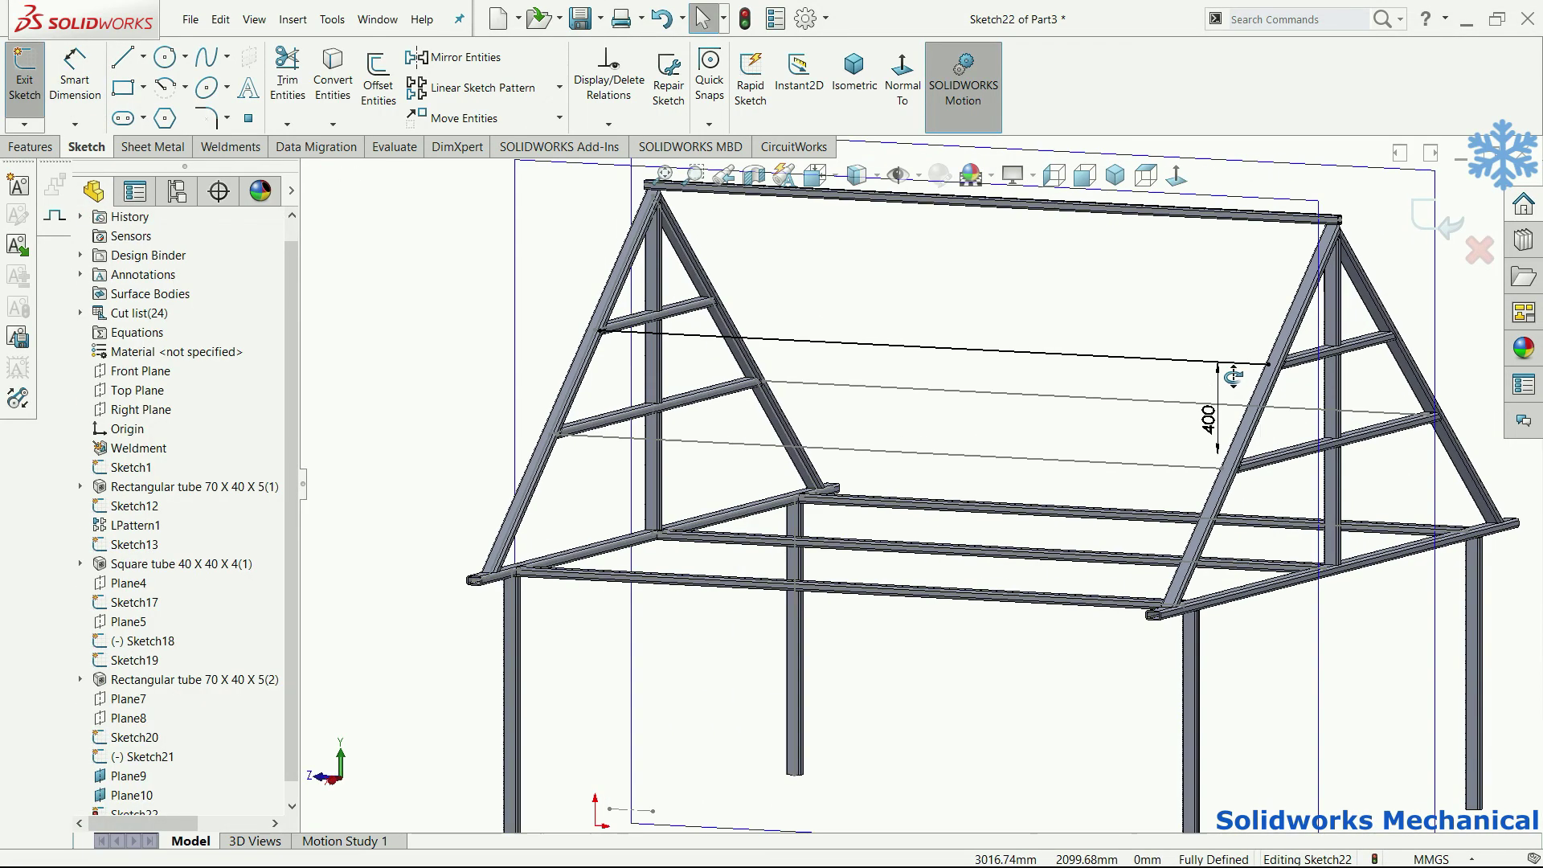
pyautogui.scroll(-5, 782, 354)
pyautogui.scroll(-3, 734, 375)
pyautogui.moveTo(734, 375)
pyautogui.mouseDown(button='middle')
pyautogui.moveTo(699, 417)
pyautogui.moveTo(657, 410)
pyautogui.moveTo(669, 436)
pyautogui.moveTo(631, 414)
pyautogui.mouseUp(button='middle')
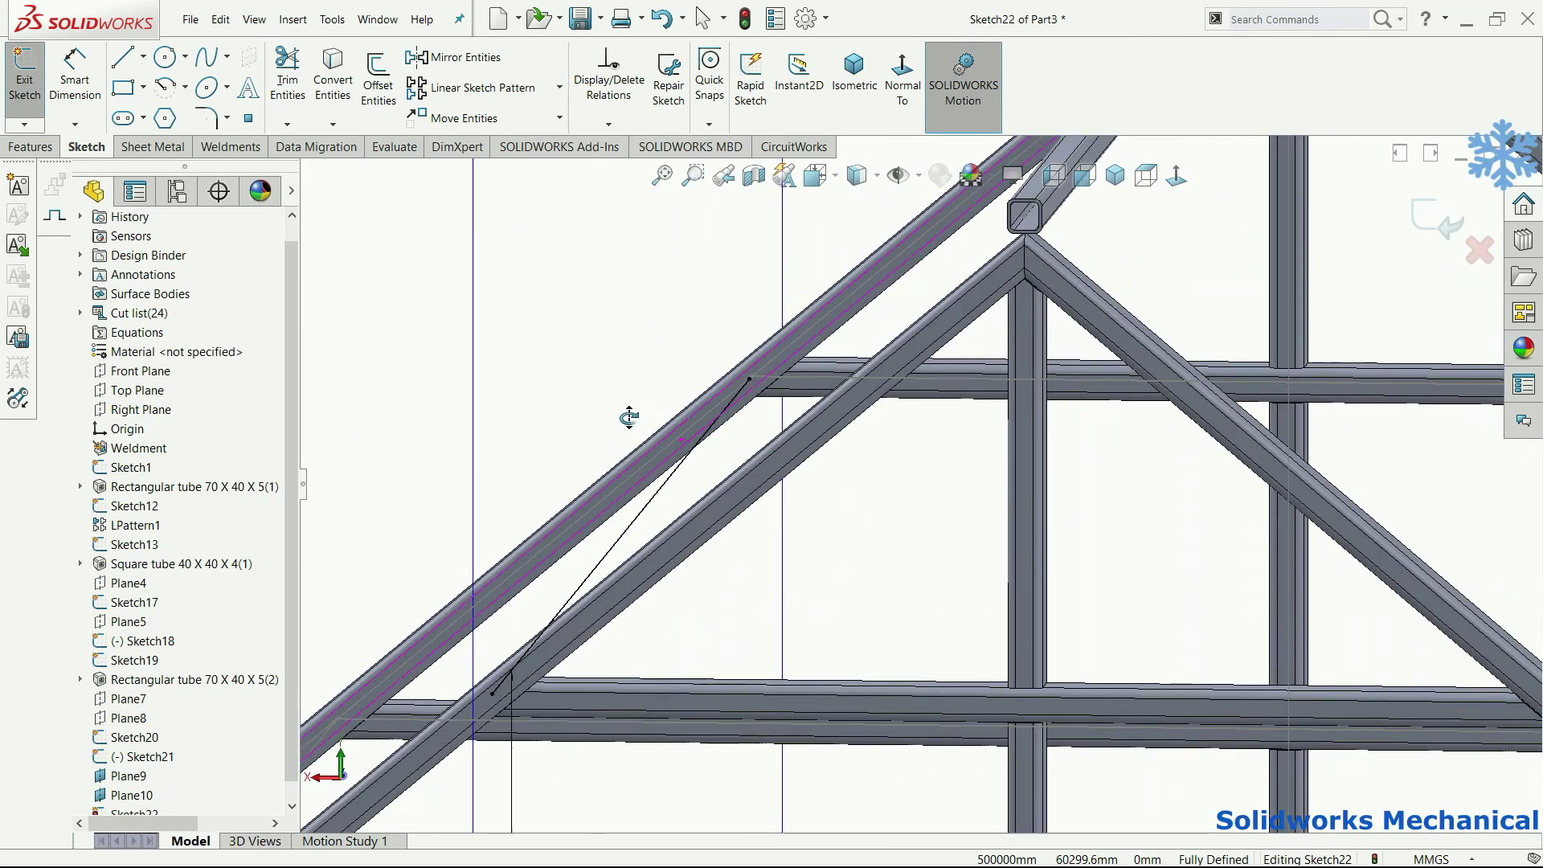
# Step: Make the line's right endpoint coincident with the vertical tube edge
pyautogui.click(1177, 175)
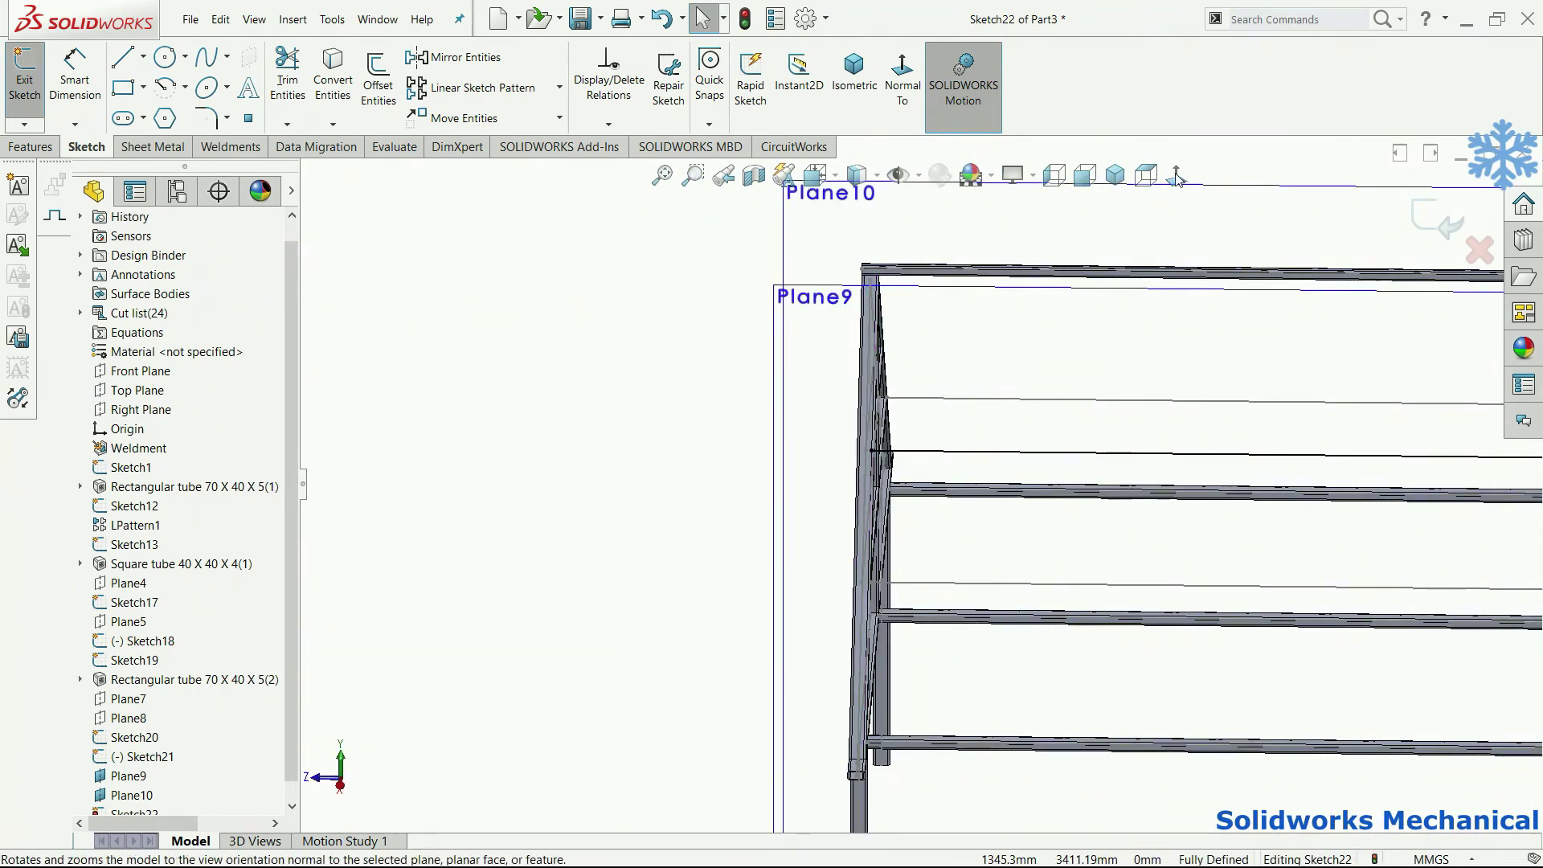
pyautogui.scroll(3, 1181, 298)
pyautogui.scroll(-3, 1218, 381)
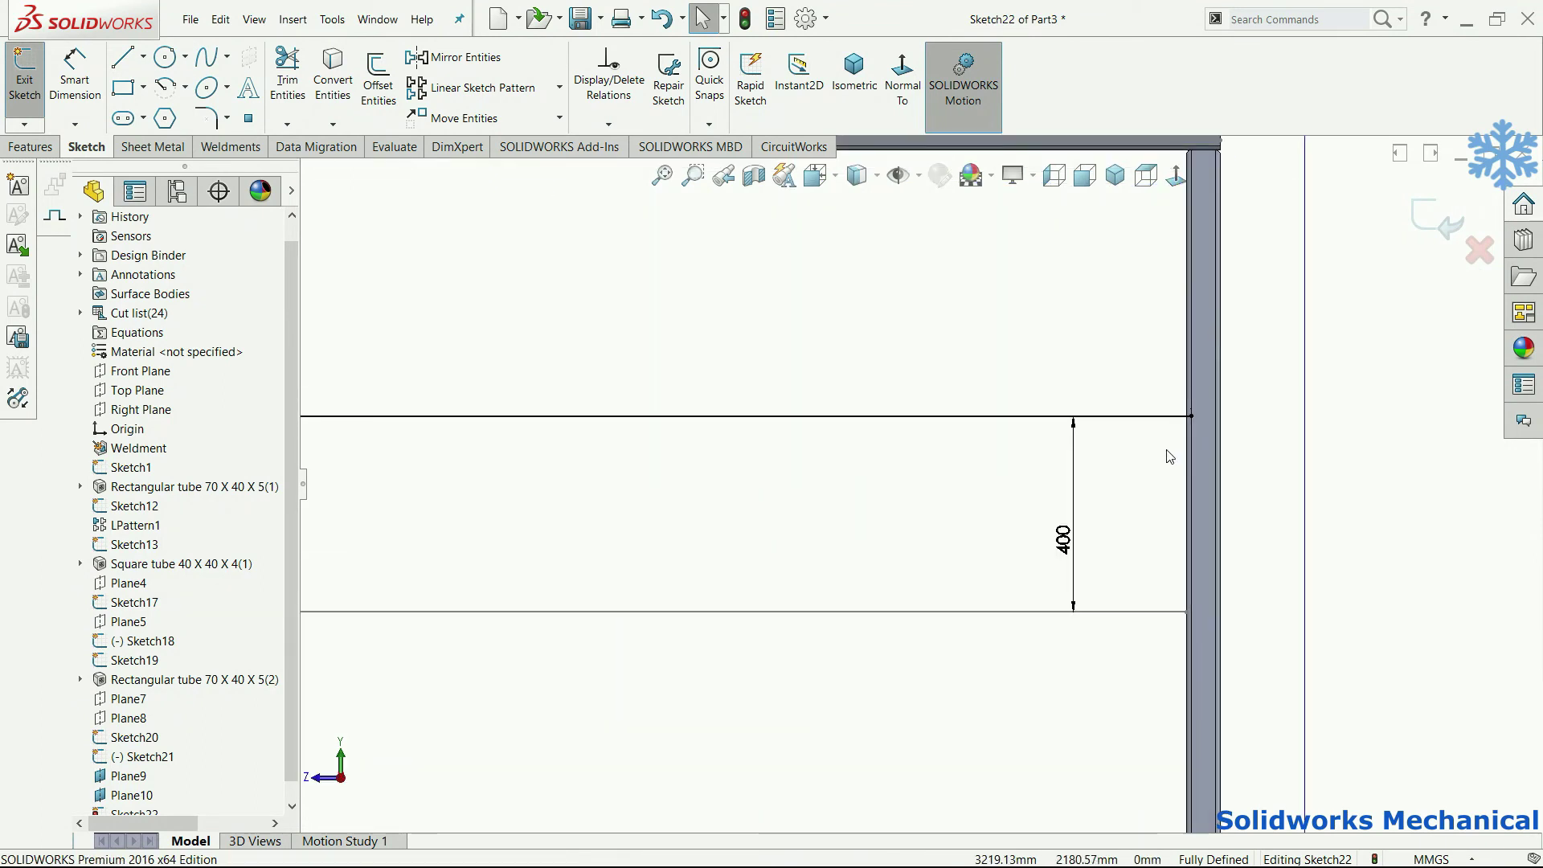
pyautogui.scroll(-3, 1170, 456)
pyautogui.click(1118, 473)
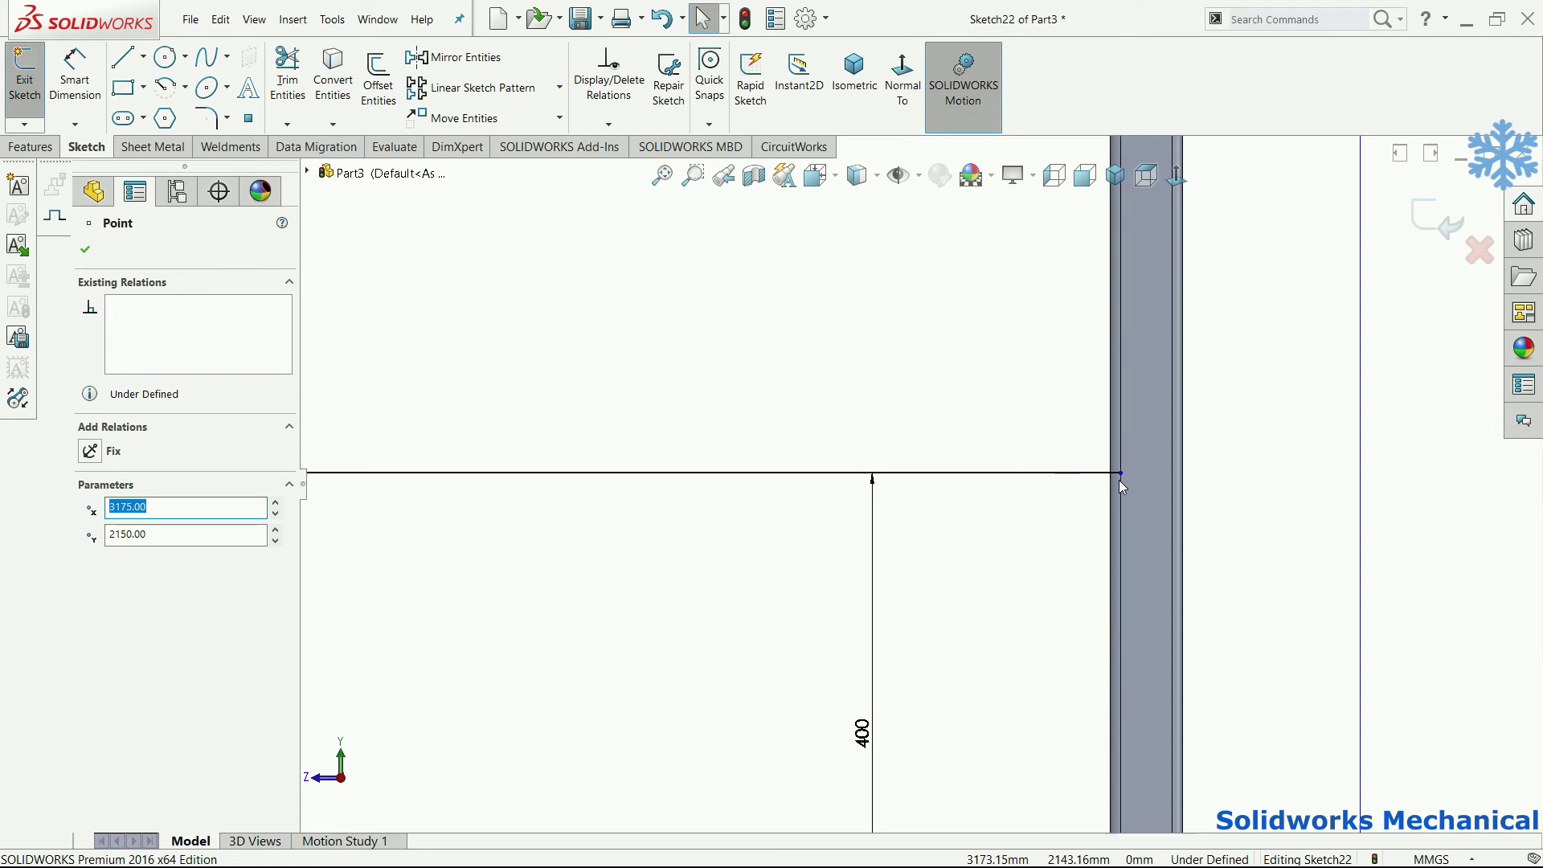
pyautogui.click(1119, 479)
pyautogui.keyDown('ctrl'); pyautogui.click(1110, 500); pyautogui.keyUp('ctrl')
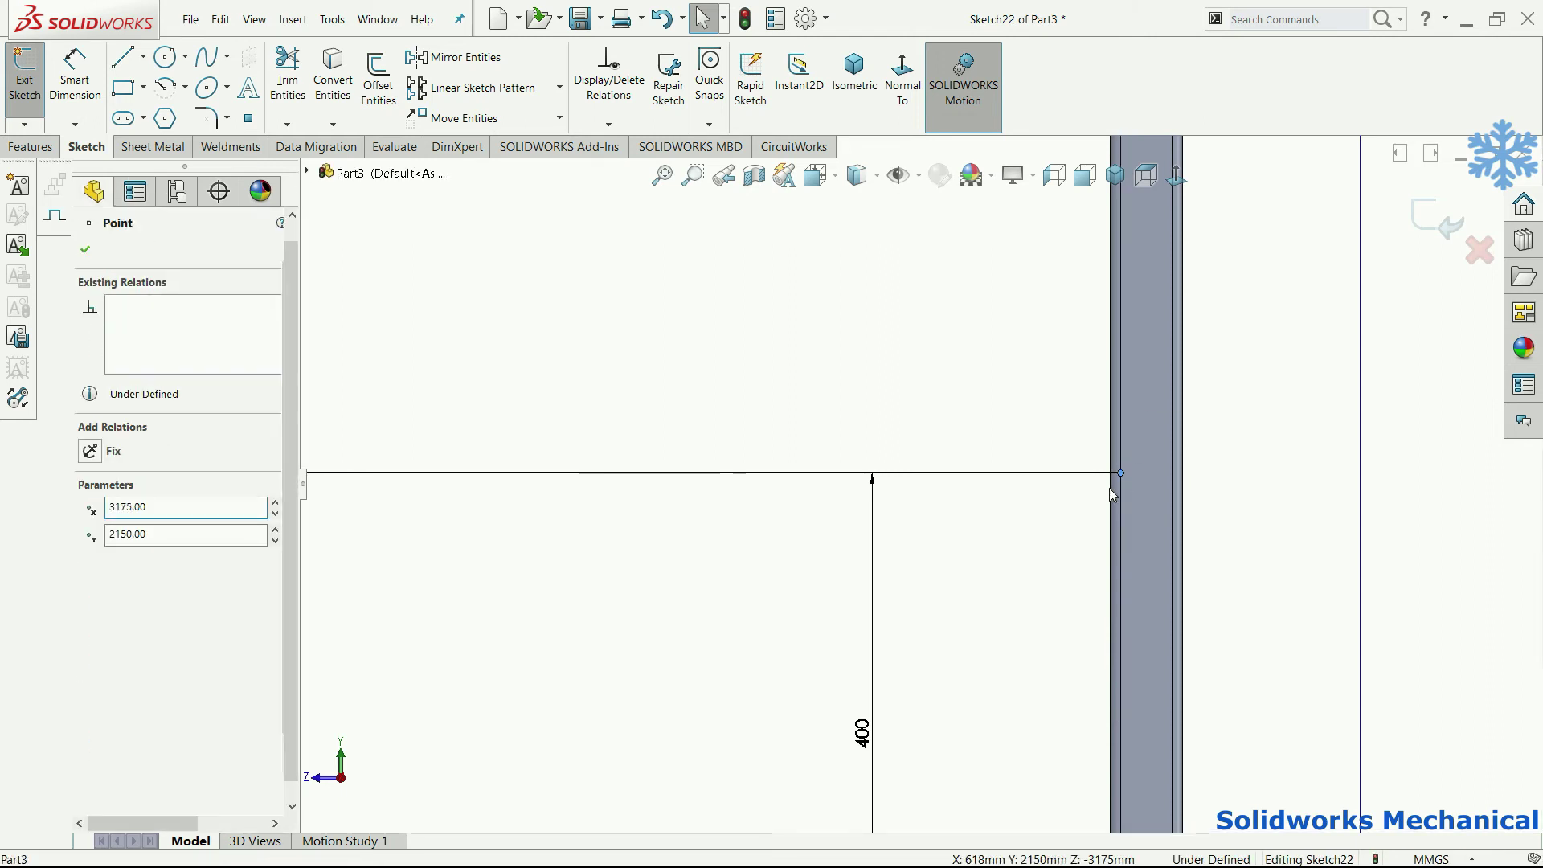
pyautogui.scroll(3, 707, 448)
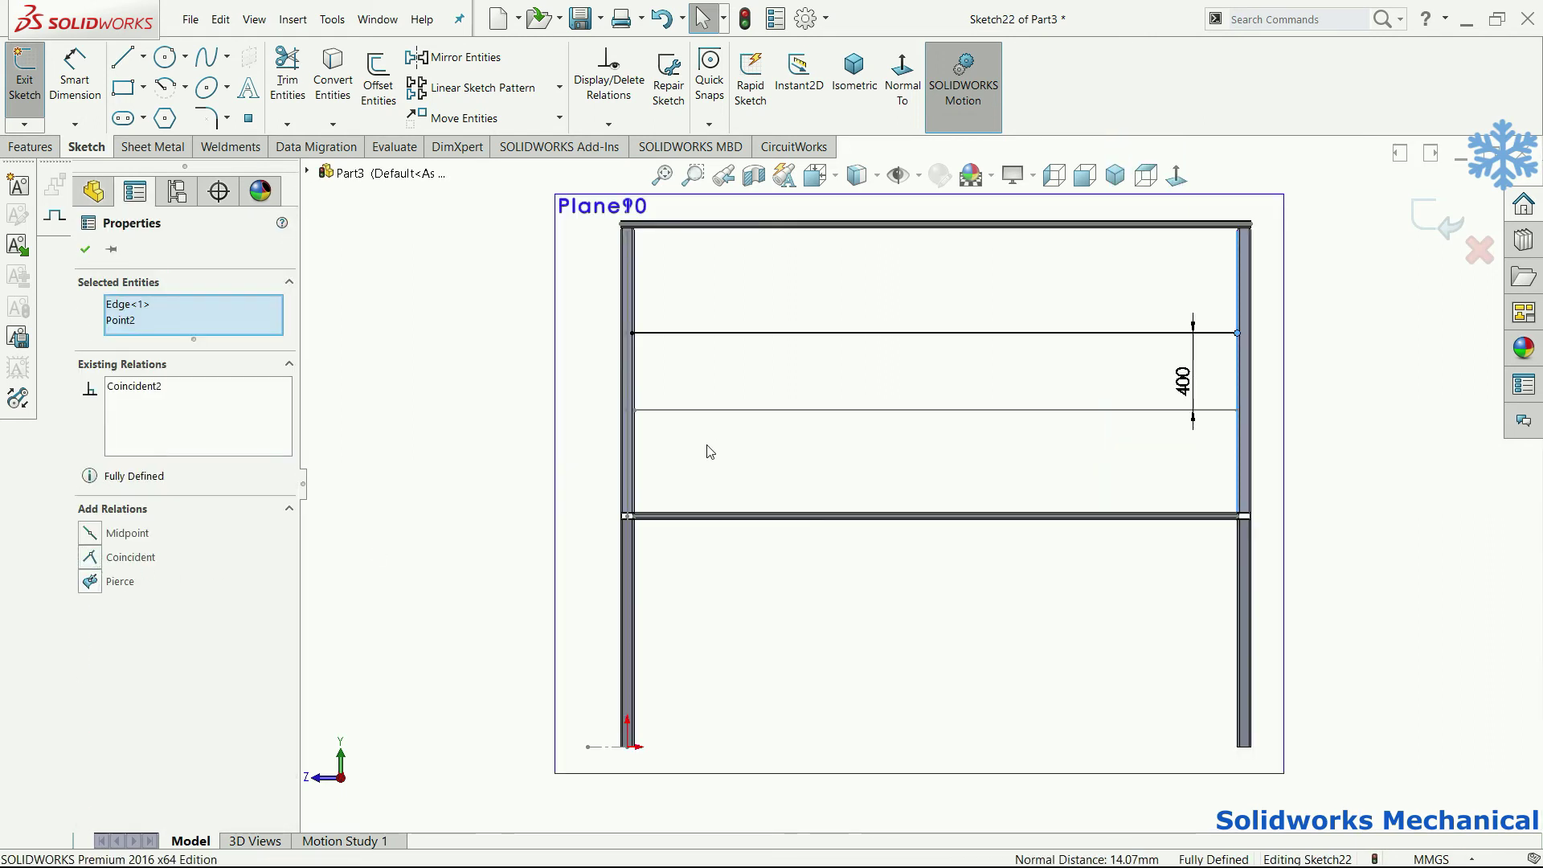
# Step: Make the strut line's left endpoint coincident with the opposite tube edge
pyautogui.press('Escape')
pyautogui.scroll(-3, 648, 345)
pyautogui.scroll(-2, 871, 244)
pyautogui.scroll(-3, 929, 406)
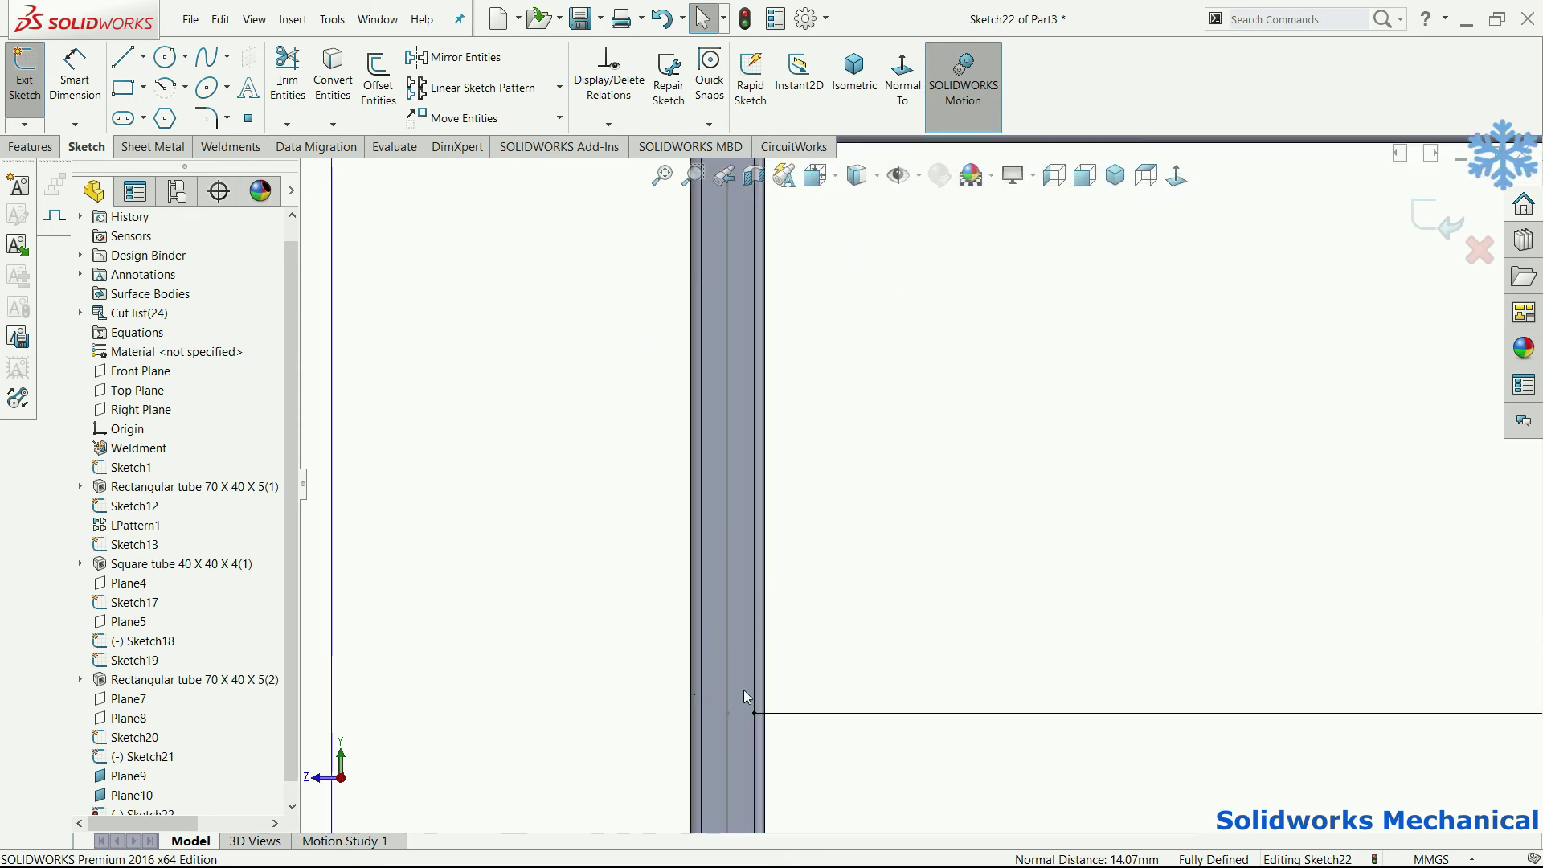
pyautogui.click(756, 713)
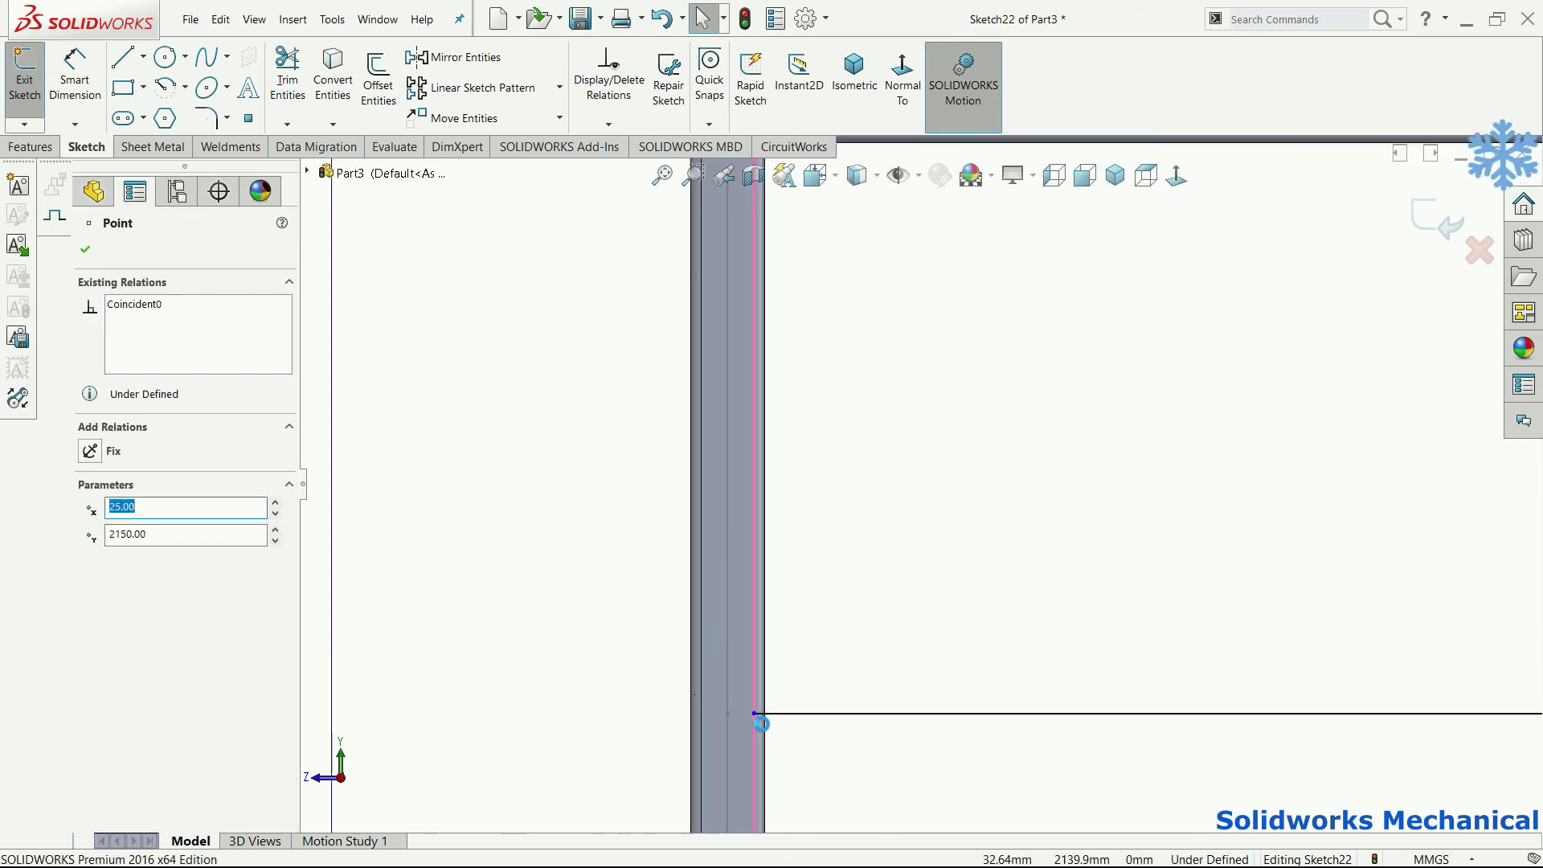
pyautogui.press('Escape')
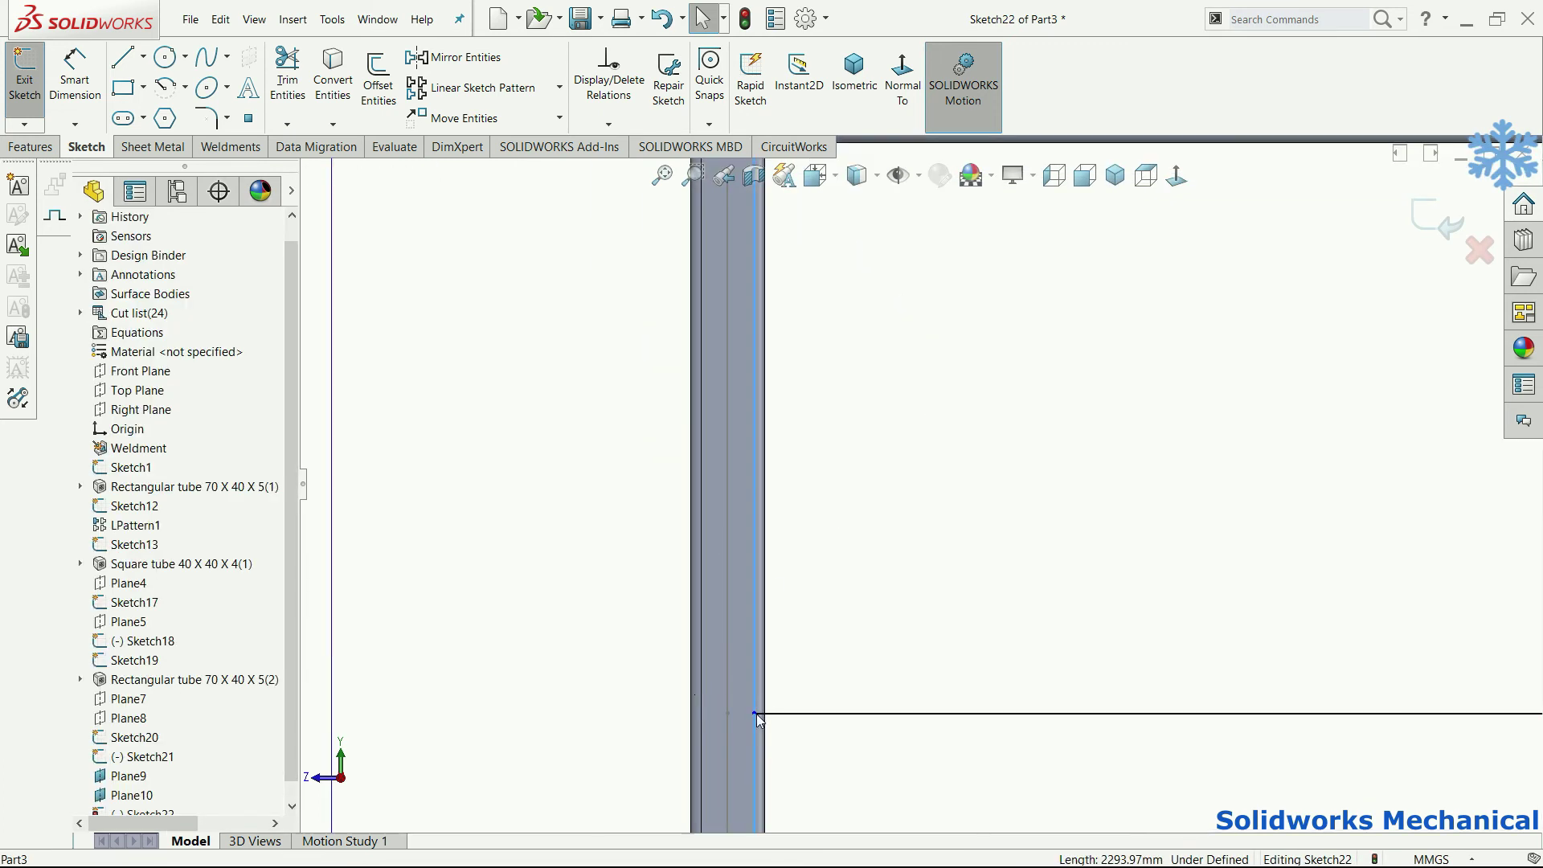
pyautogui.click(755, 714)
pyautogui.keyDown('ctrl'); pyautogui.click(759, 727); pyautogui.keyUp('ctrl')
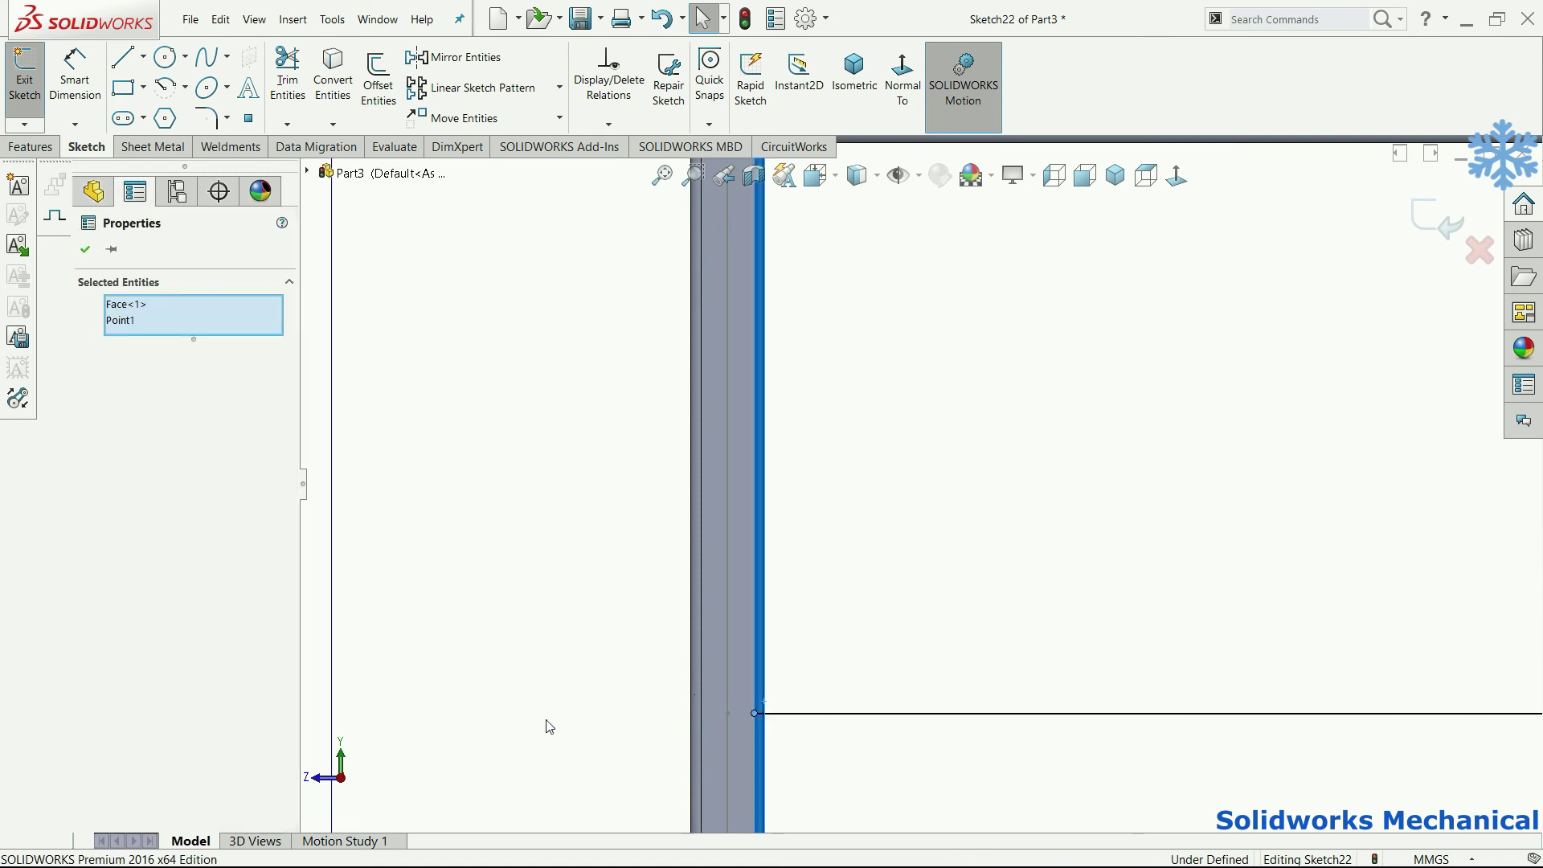
pyautogui.click(793, 709)
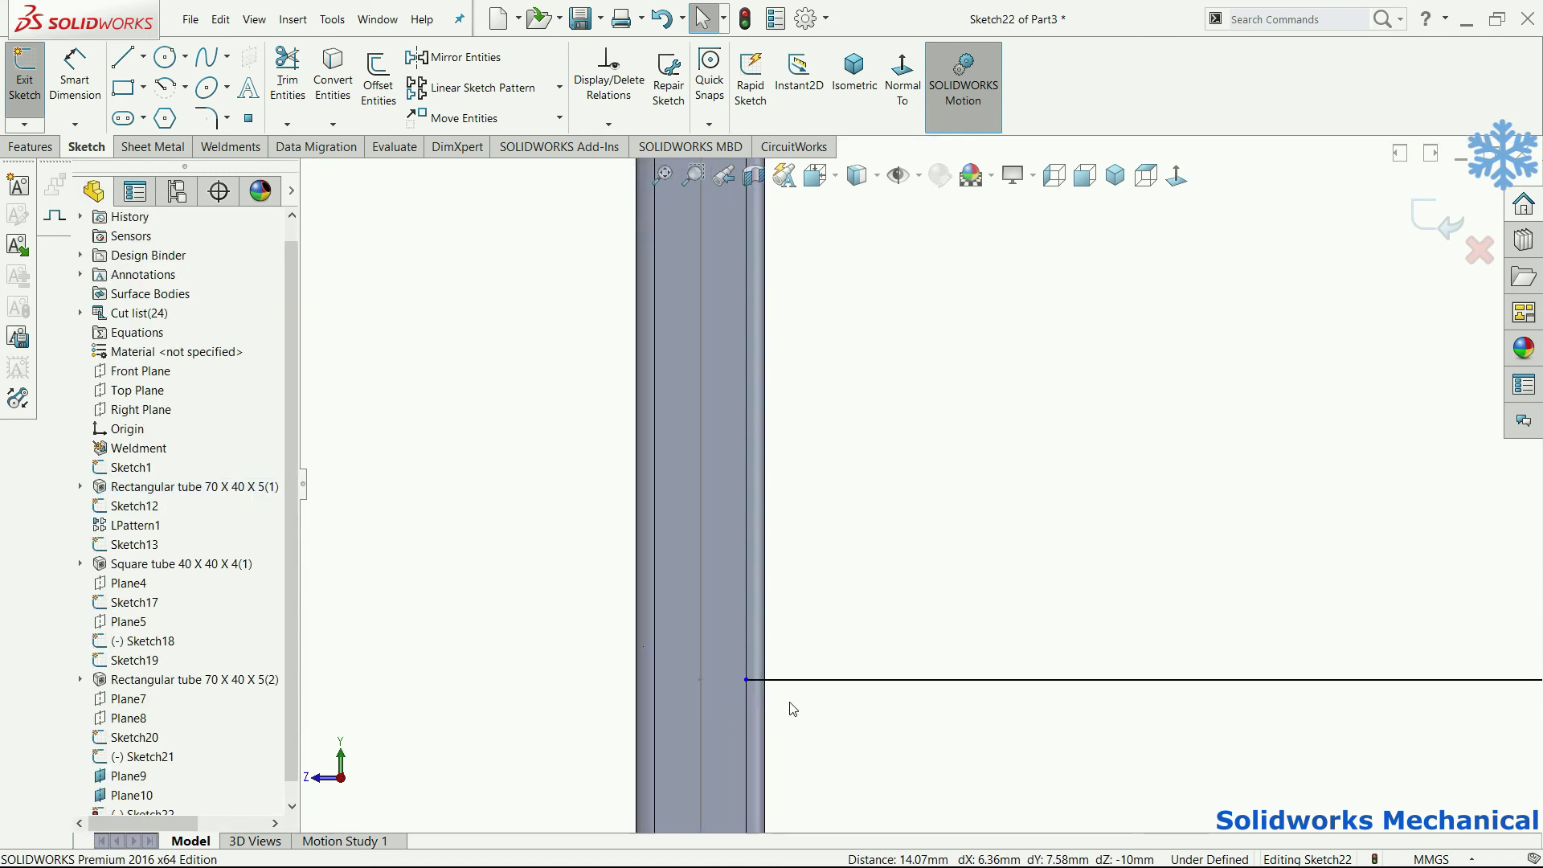
pyautogui.click(748, 688)
pyautogui.keyDown('ctrl'); pyautogui.click(746, 681); pyautogui.keyUp('ctrl')
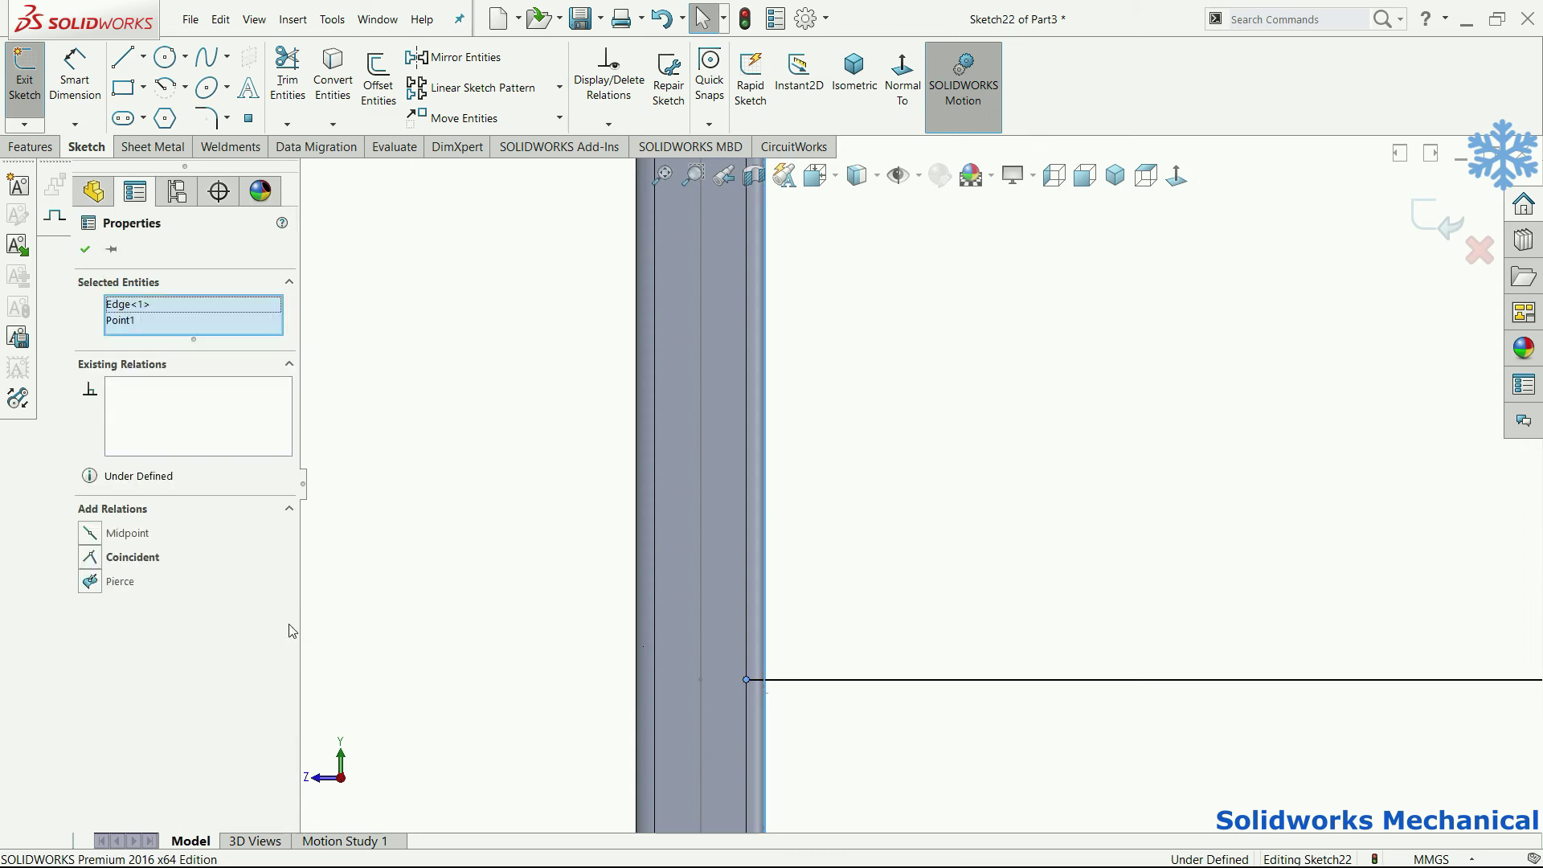
pyautogui.click(157, 564)
pyautogui.click(929, 506)
# Step: Fit the model in view, exit Sketch22 and select it
pyautogui.press('f')
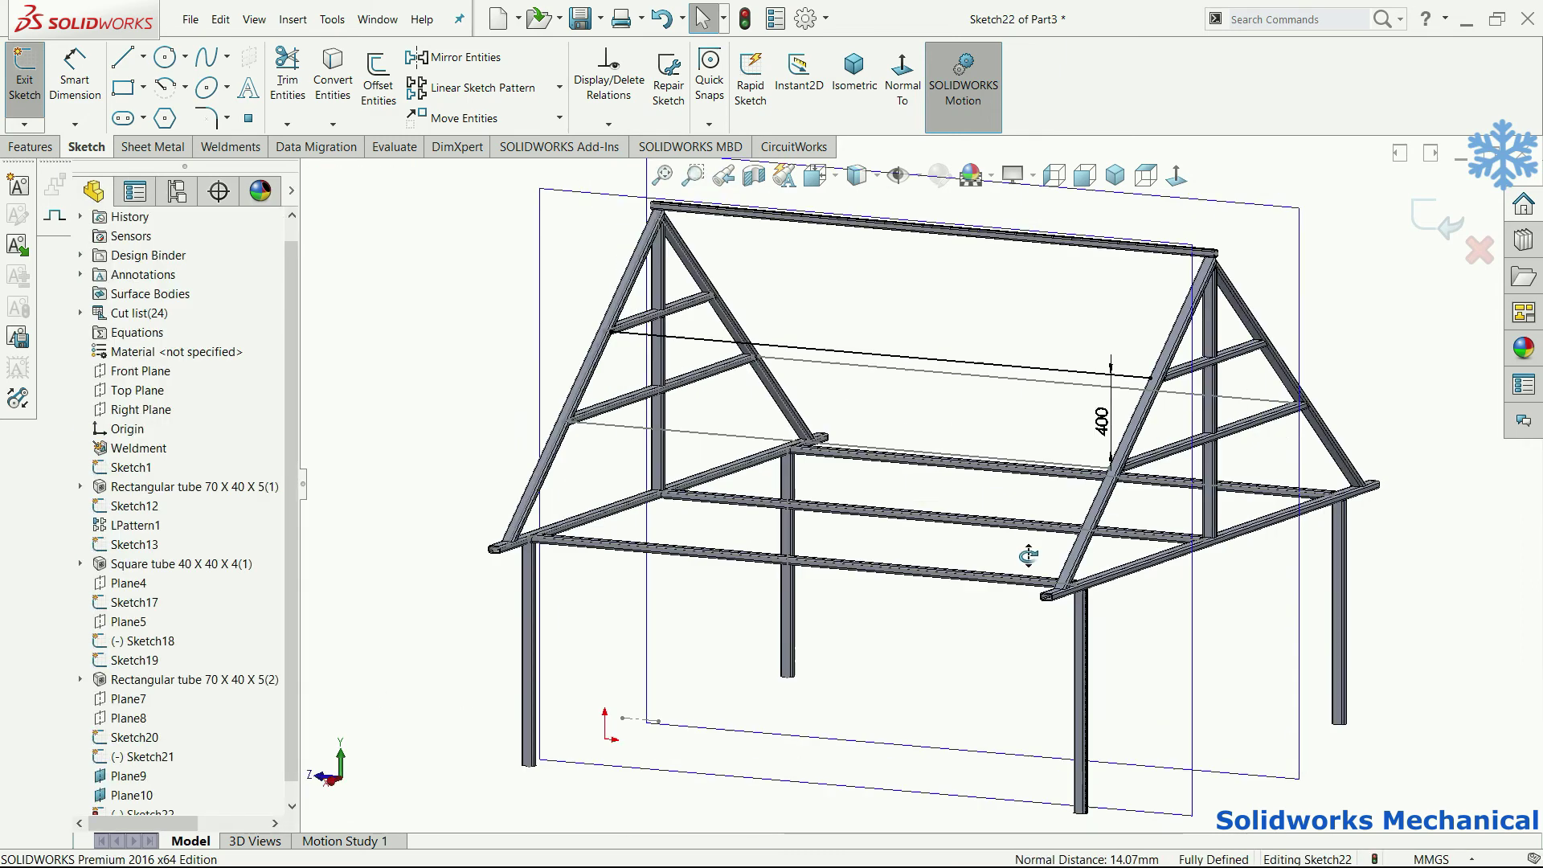
pyautogui.click(1439, 217)
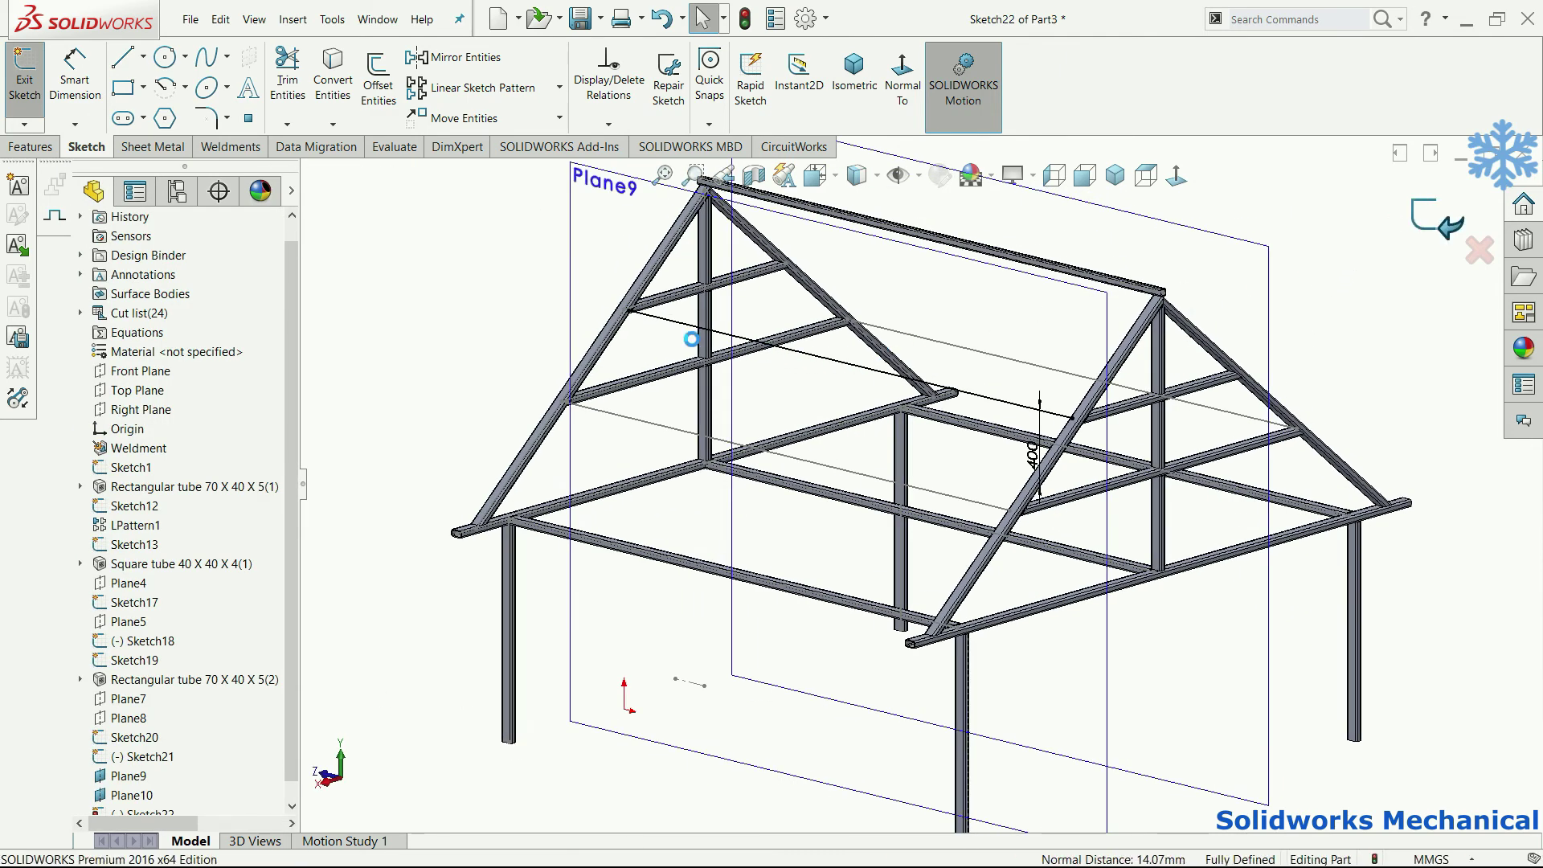
pyautogui.click(147, 794)
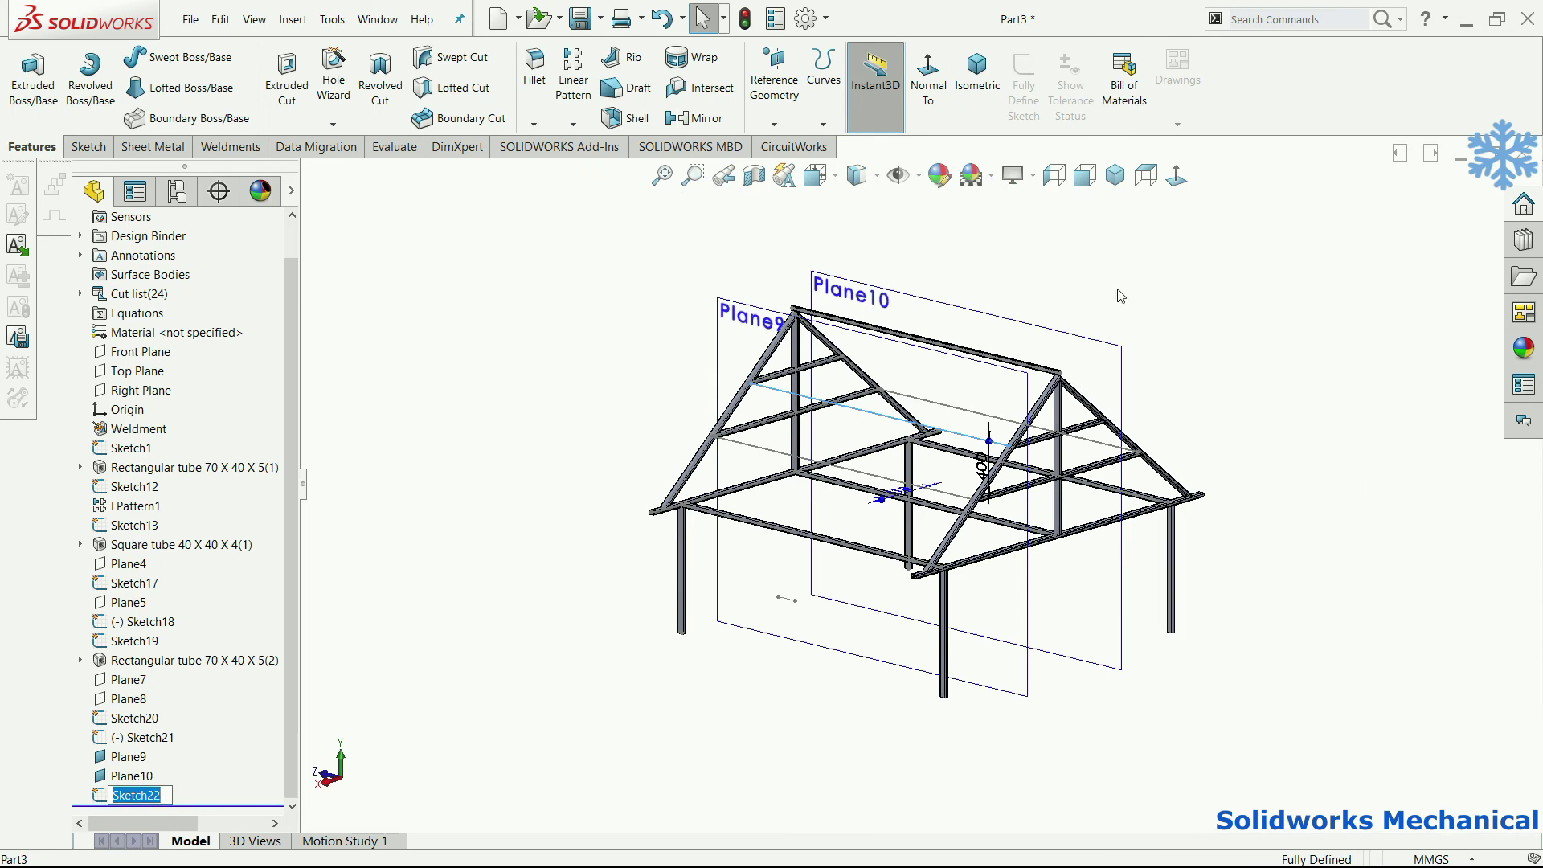
# Step: Reorient the view around Sketch22 and Plane10
pyautogui.click(1045, 339)
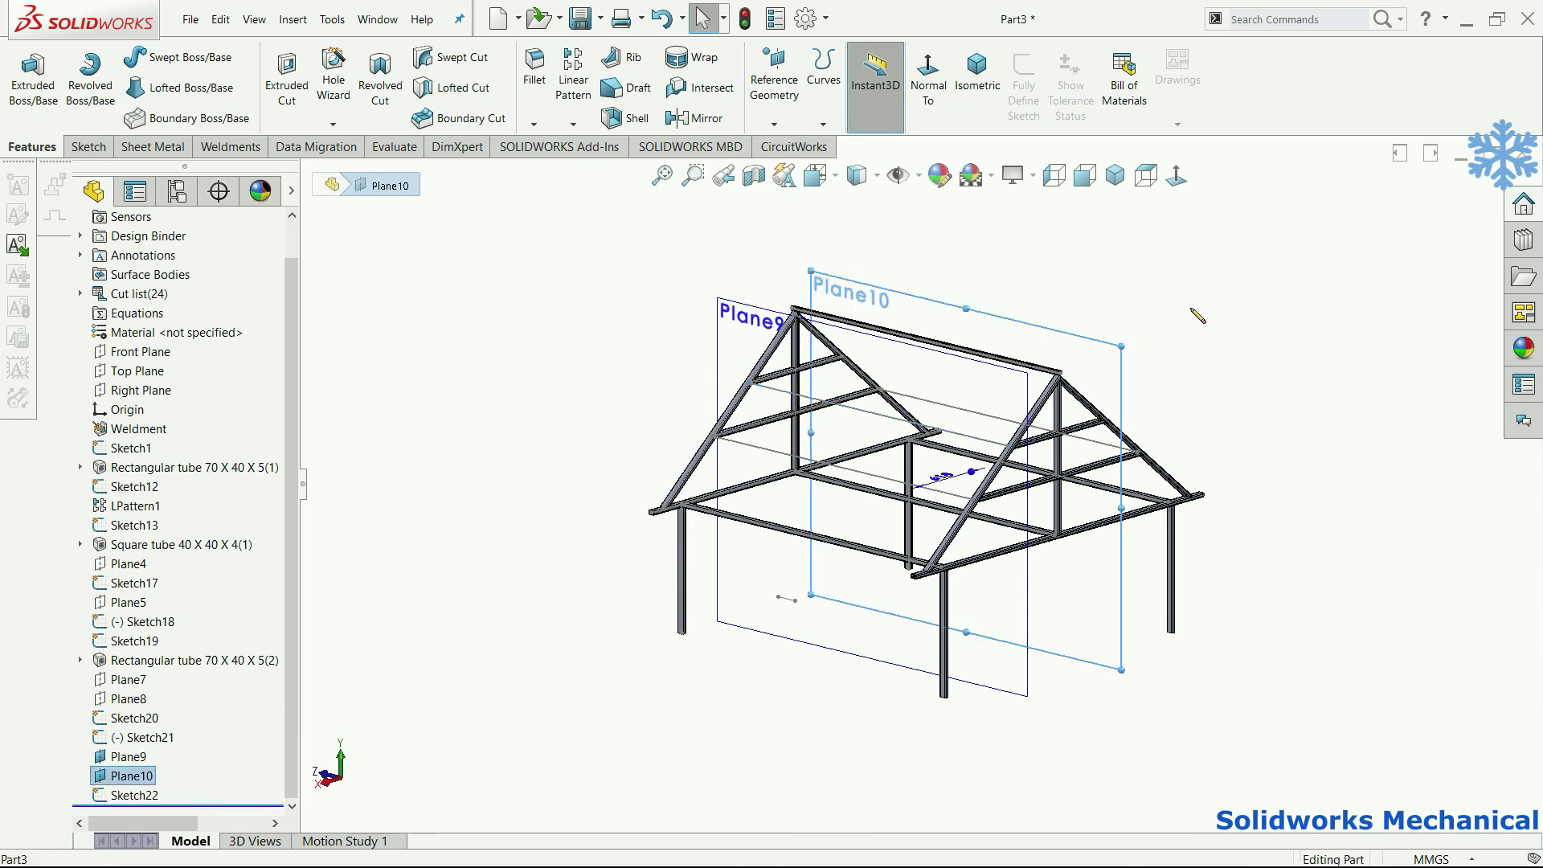
pyautogui.moveTo(1206, 280)
pyautogui.mouseDown(button='middle')
pyautogui.moveTo(1182, 292)
pyautogui.moveTo(1207, 305)
pyautogui.moveTo(20, 796)
pyautogui.mouseUp(button='middle')
pyautogui.click(134, 796)
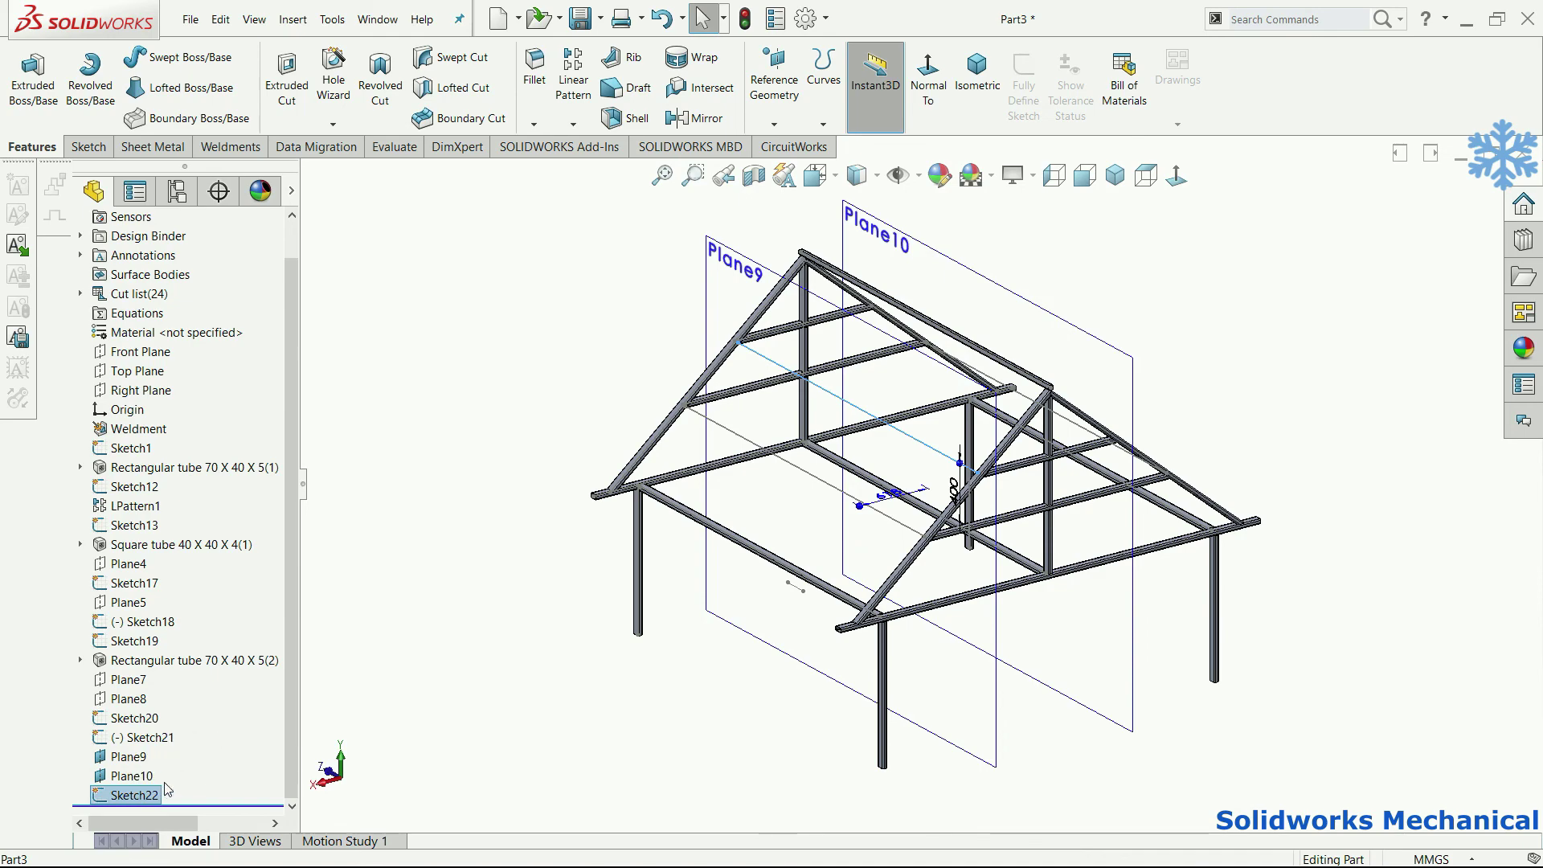
pyautogui.hotkey('ctrl', '8')
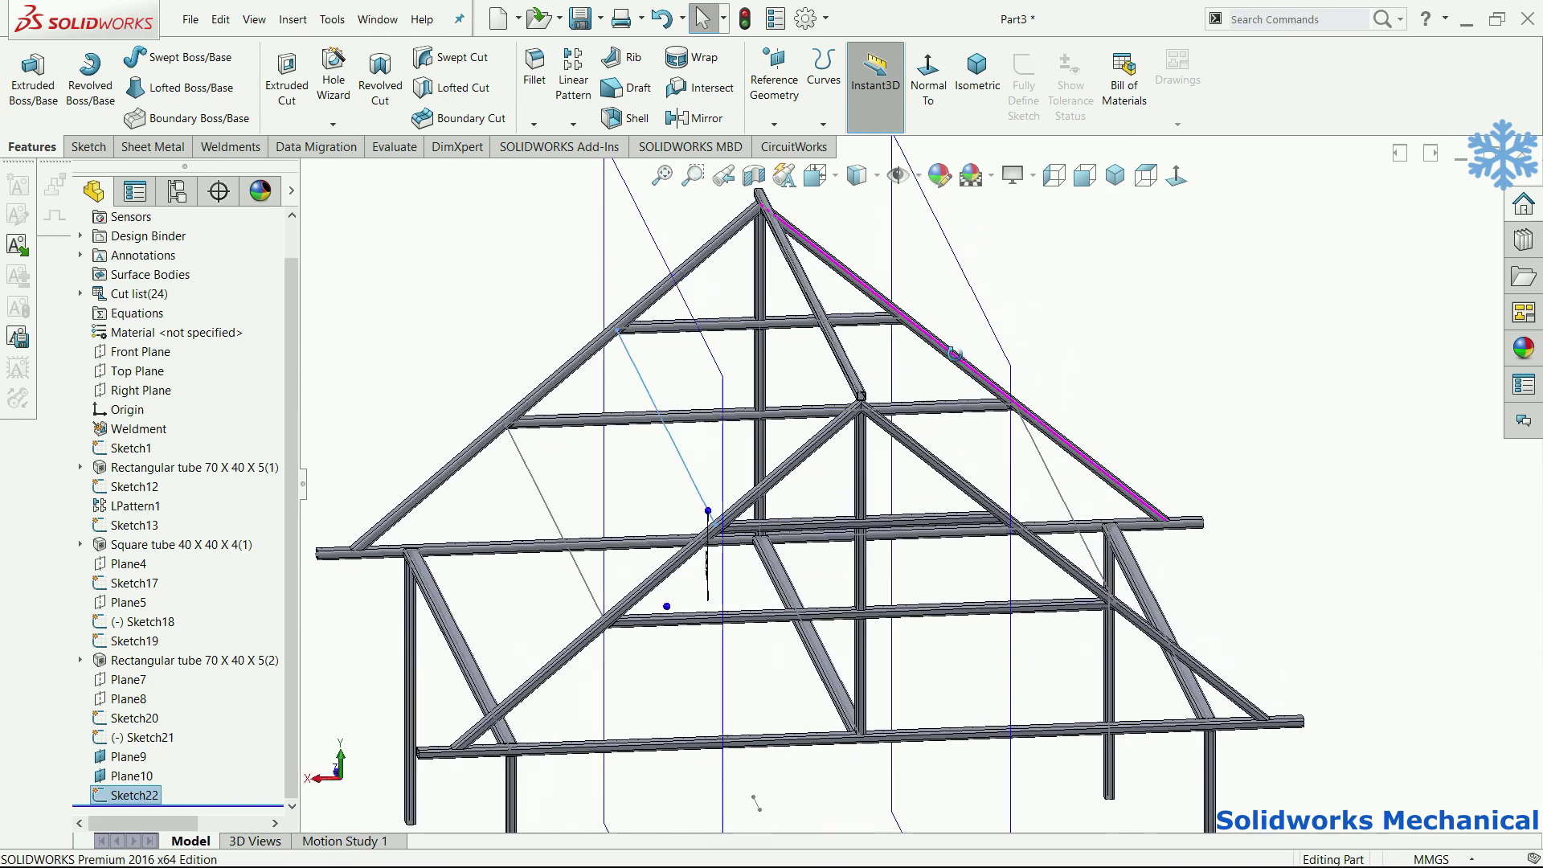
pyautogui.click(929, 328)
pyautogui.hotkey('ctrl', 'b')
pyautogui.click(1025, 347)
pyautogui.moveTo(1019, 337)
pyautogui.mouseDown(button='middle')
pyautogui.moveTo(995, 383)
pyautogui.moveTo(1045, 413)
pyautogui.moveTo(970, 210)
pyautogui.mouseUp(button='middle')
# Step: Hide Plane10 and bring up the Insert menu
pyautogui.click(901, 245)
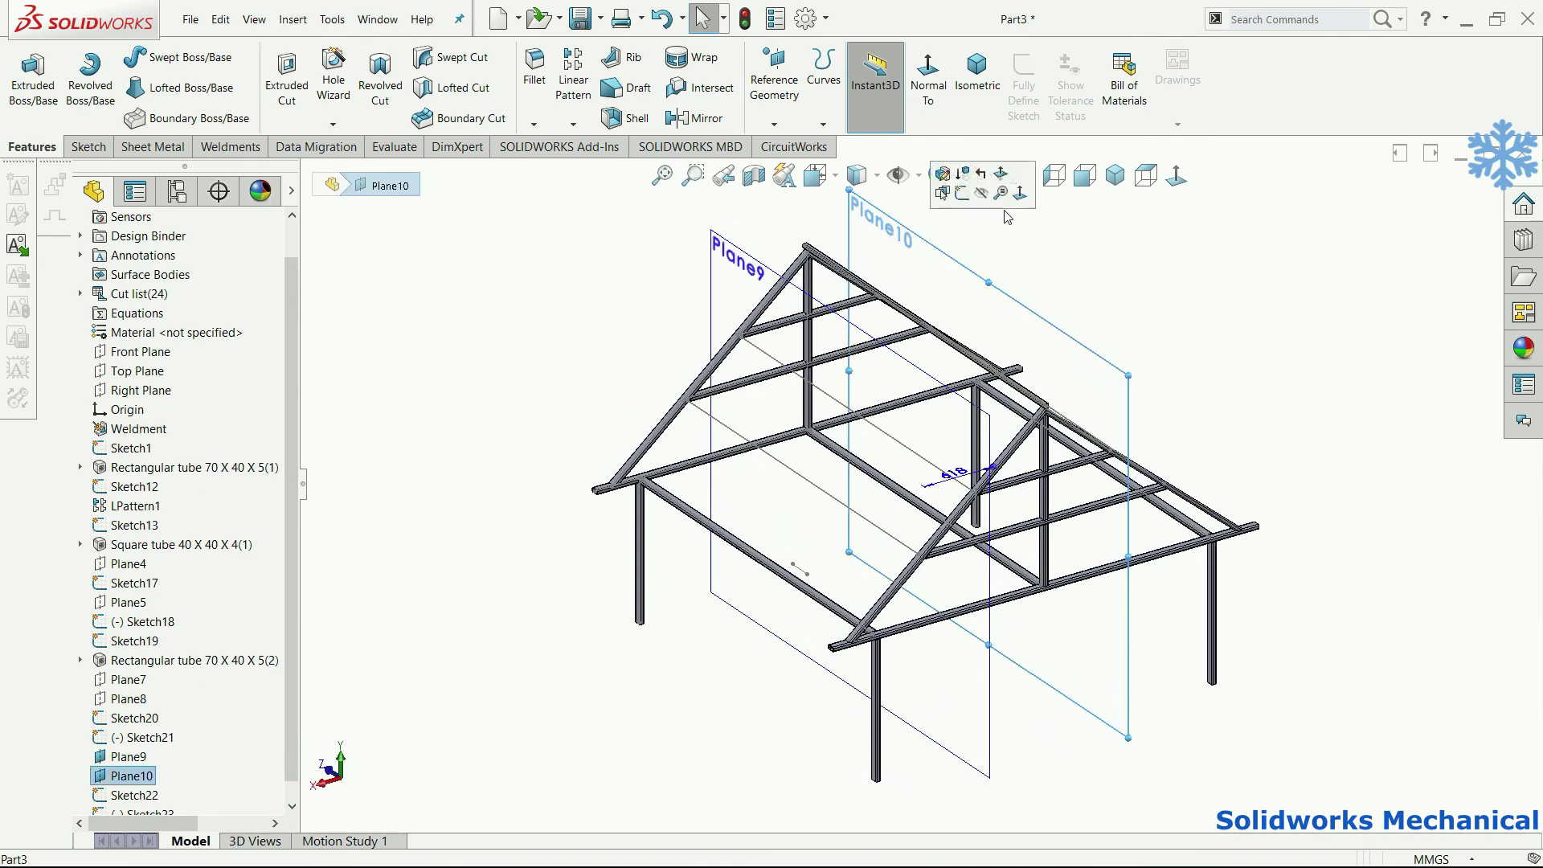
pyautogui.click(739, 255)
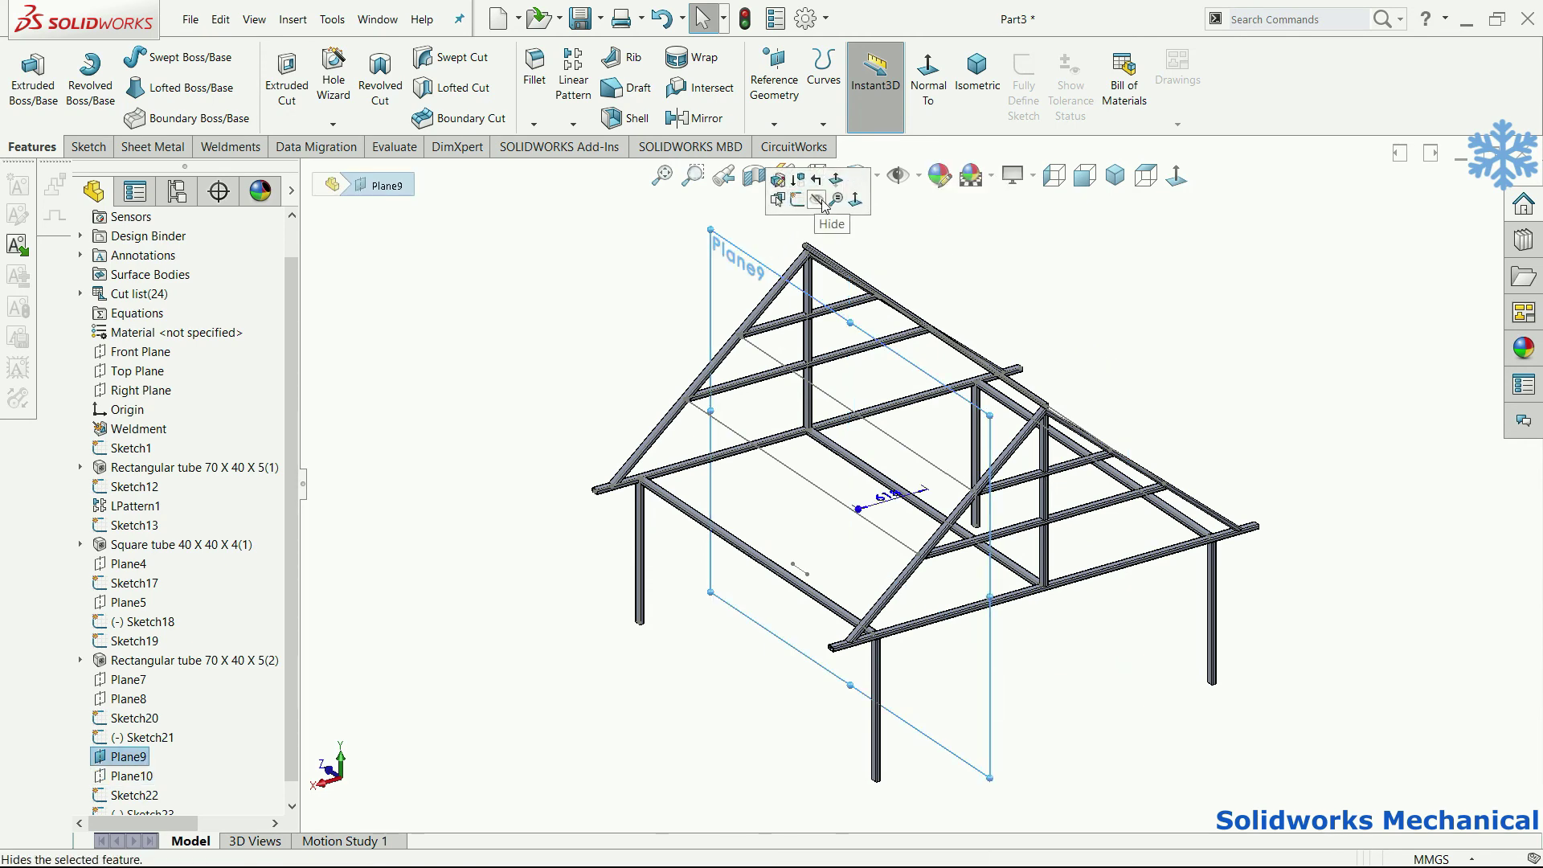
pyautogui.press('Escape')
pyautogui.hotkey('ctrl', 'shift', 'z')
pyautogui.hotkey('ctrl', 'shift', 'z')
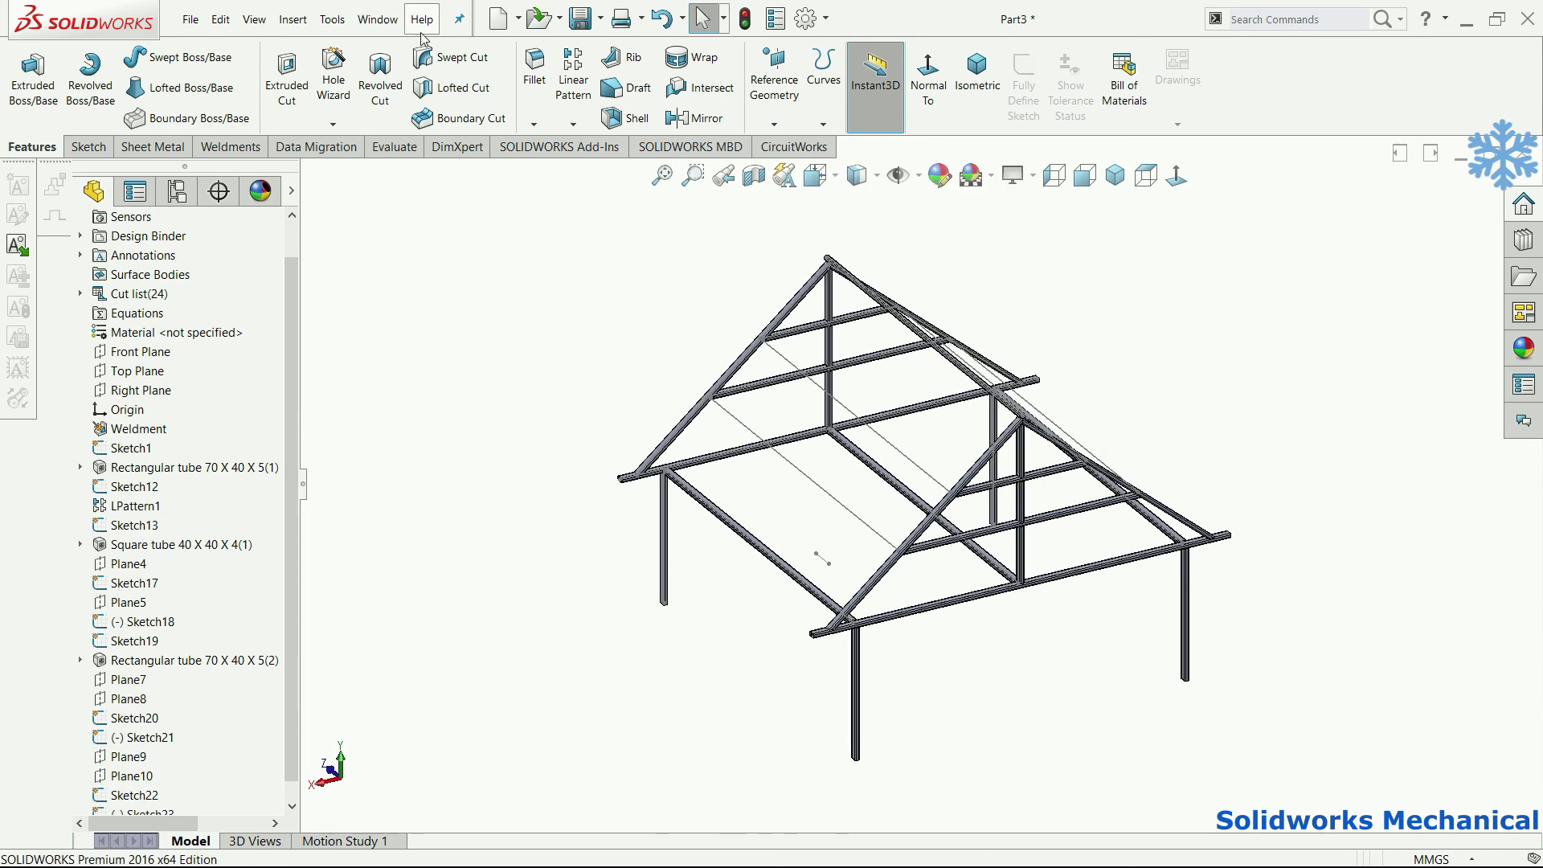
pyautogui.click(293, 20)
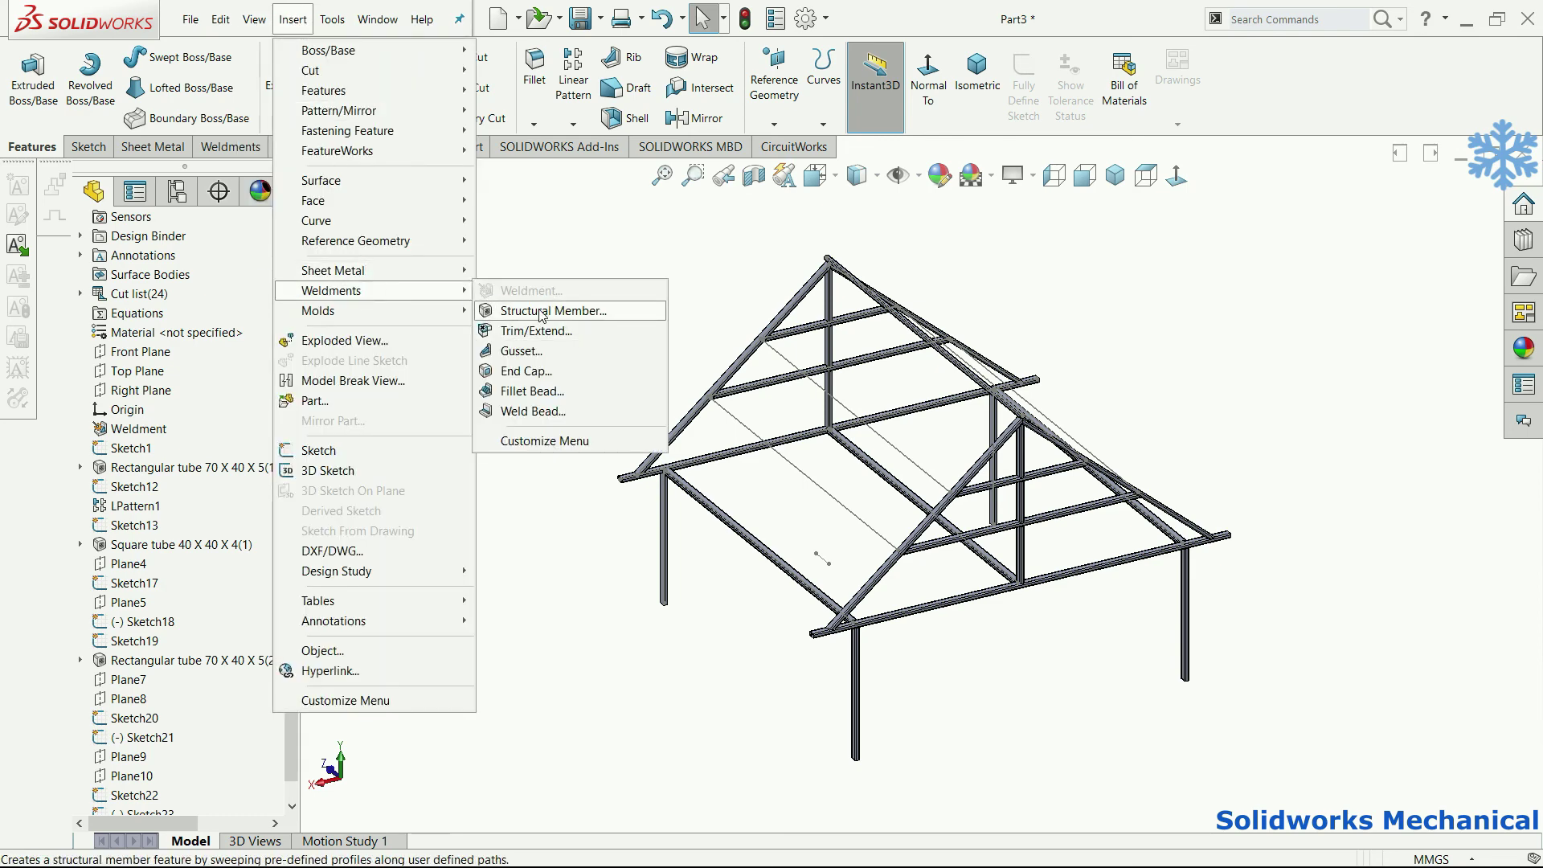
# Step: Start a structural member with a square tube 40 x 40 x 4 profile
pyautogui.click(539, 313)
pyautogui.scroll(-2, 1004, 408)
pyautogui.scroll(-2, 1004, 408)
pyautogui.click(133, 454)
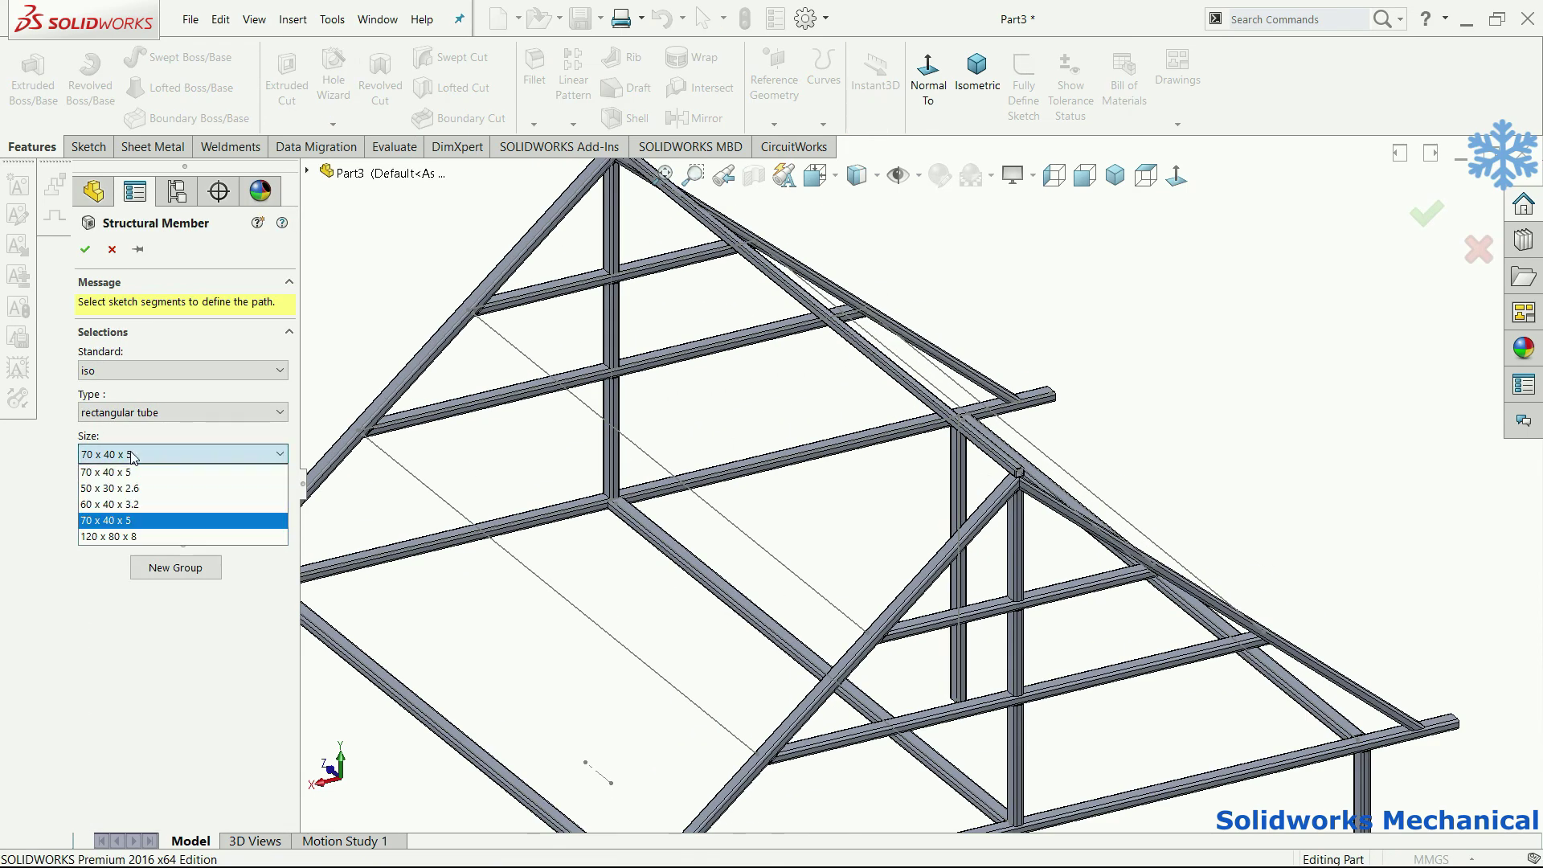
pyautogui.click(137, 438)
pyautogui.click(161, 413)
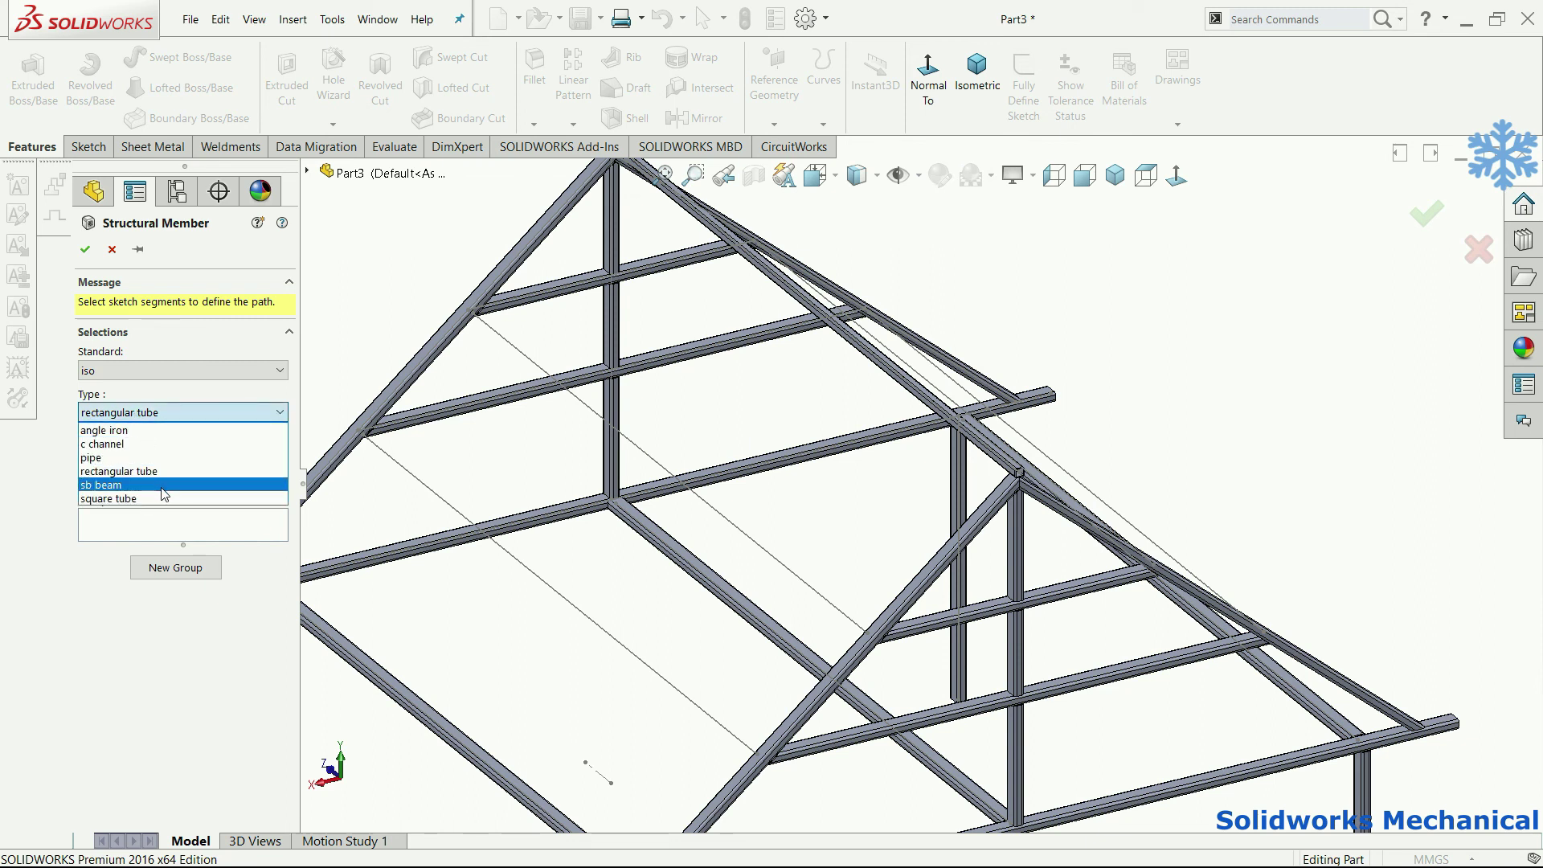
pyautogui.click(185, 499)
pyautogui.click(175, 454)
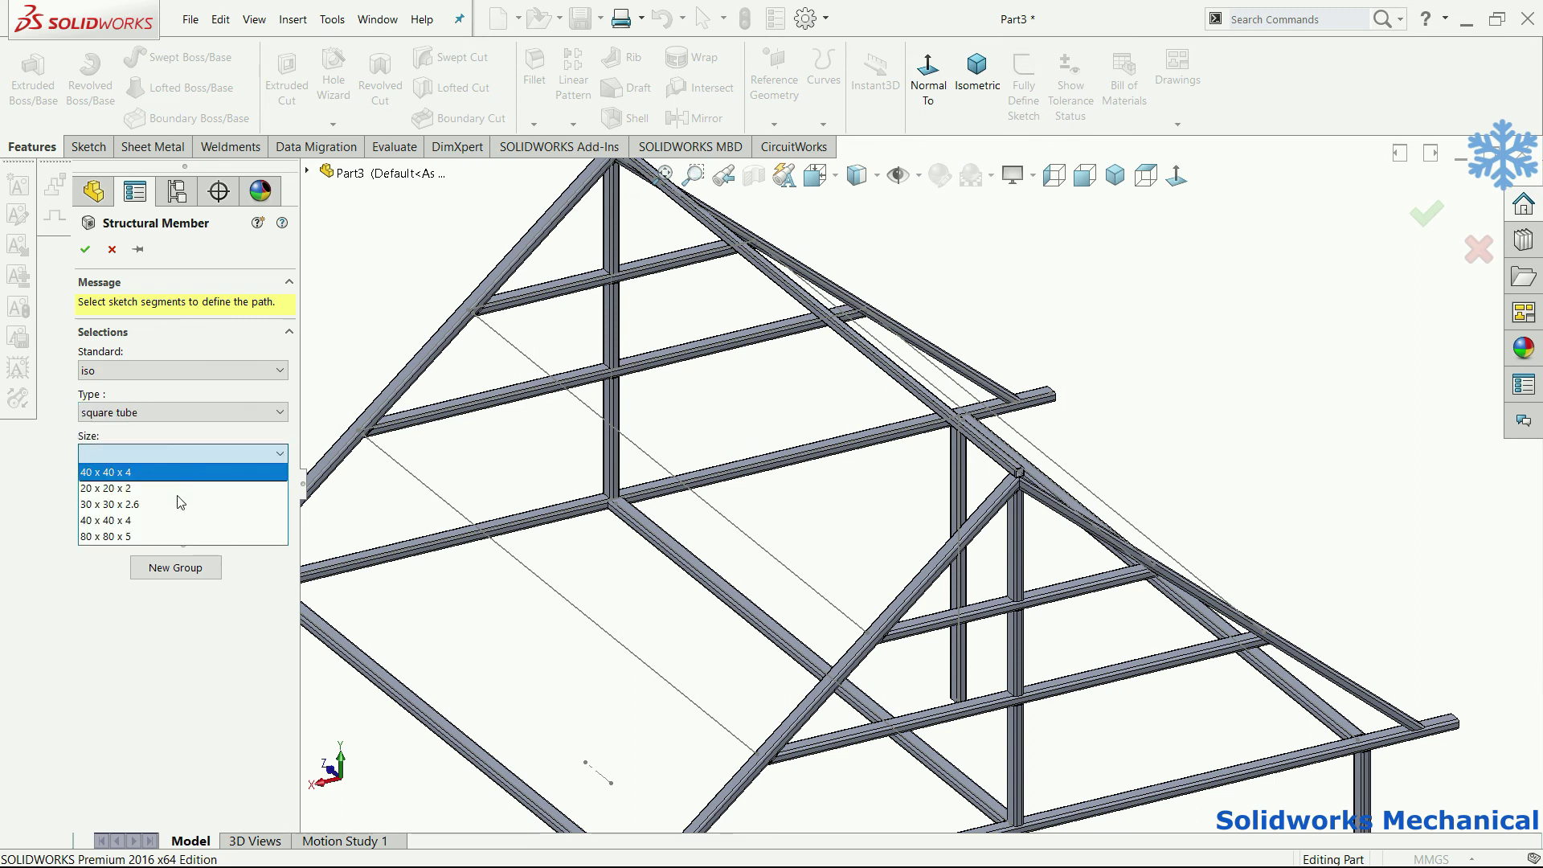
pyautogui.click(173, 521)
# Step: Select the four strut lines as member paths and accept the members
pyautogui.scroll(2, 855, 501)
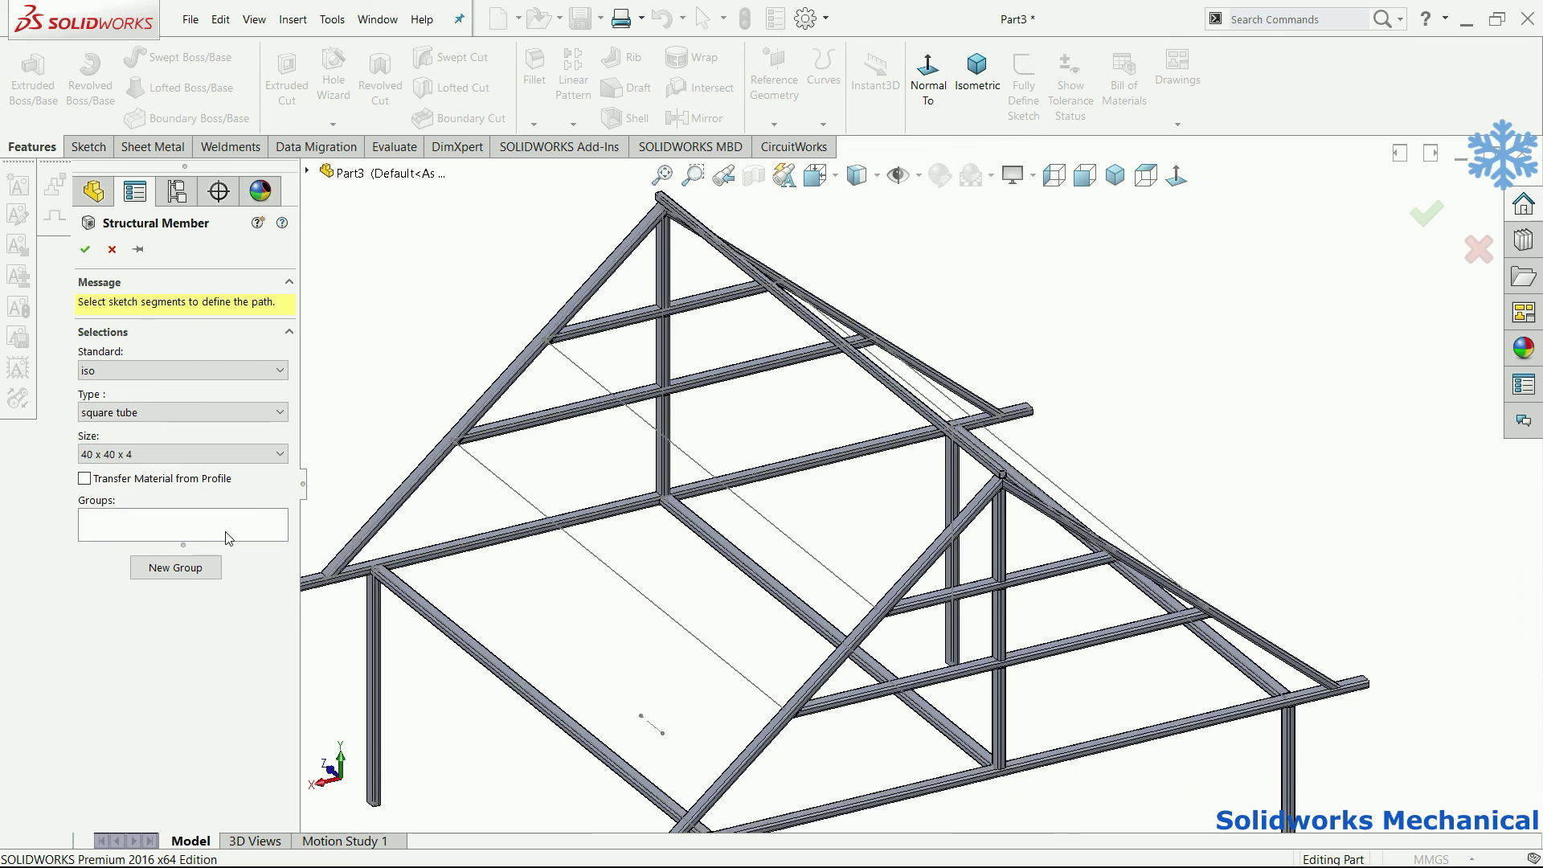
pyautogui.click(217, 533)
pyautogui.click(477, 463)
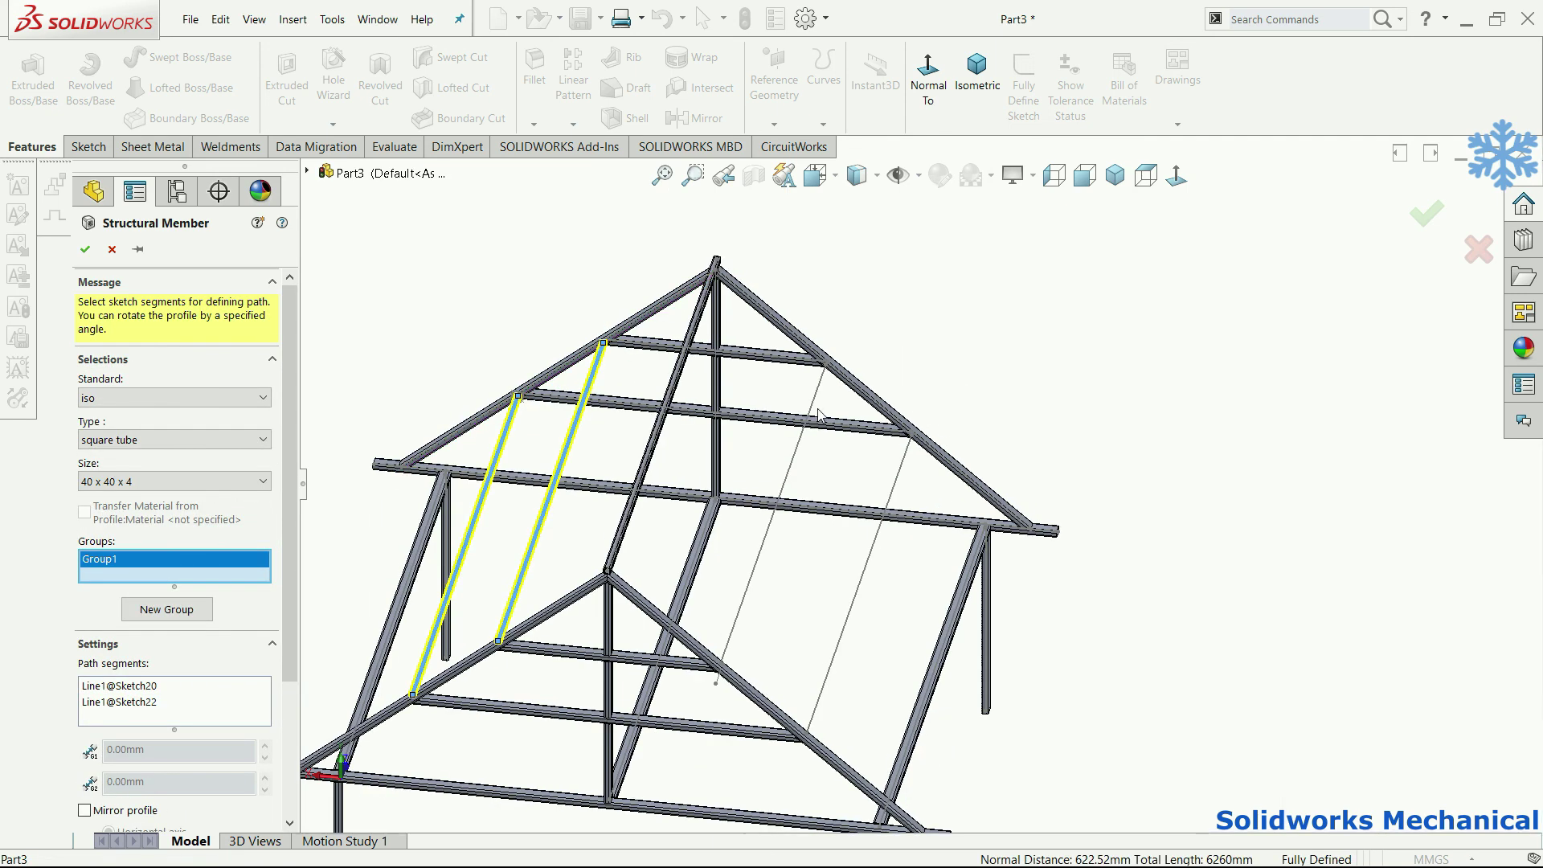
pyautogui.click(818, 392)
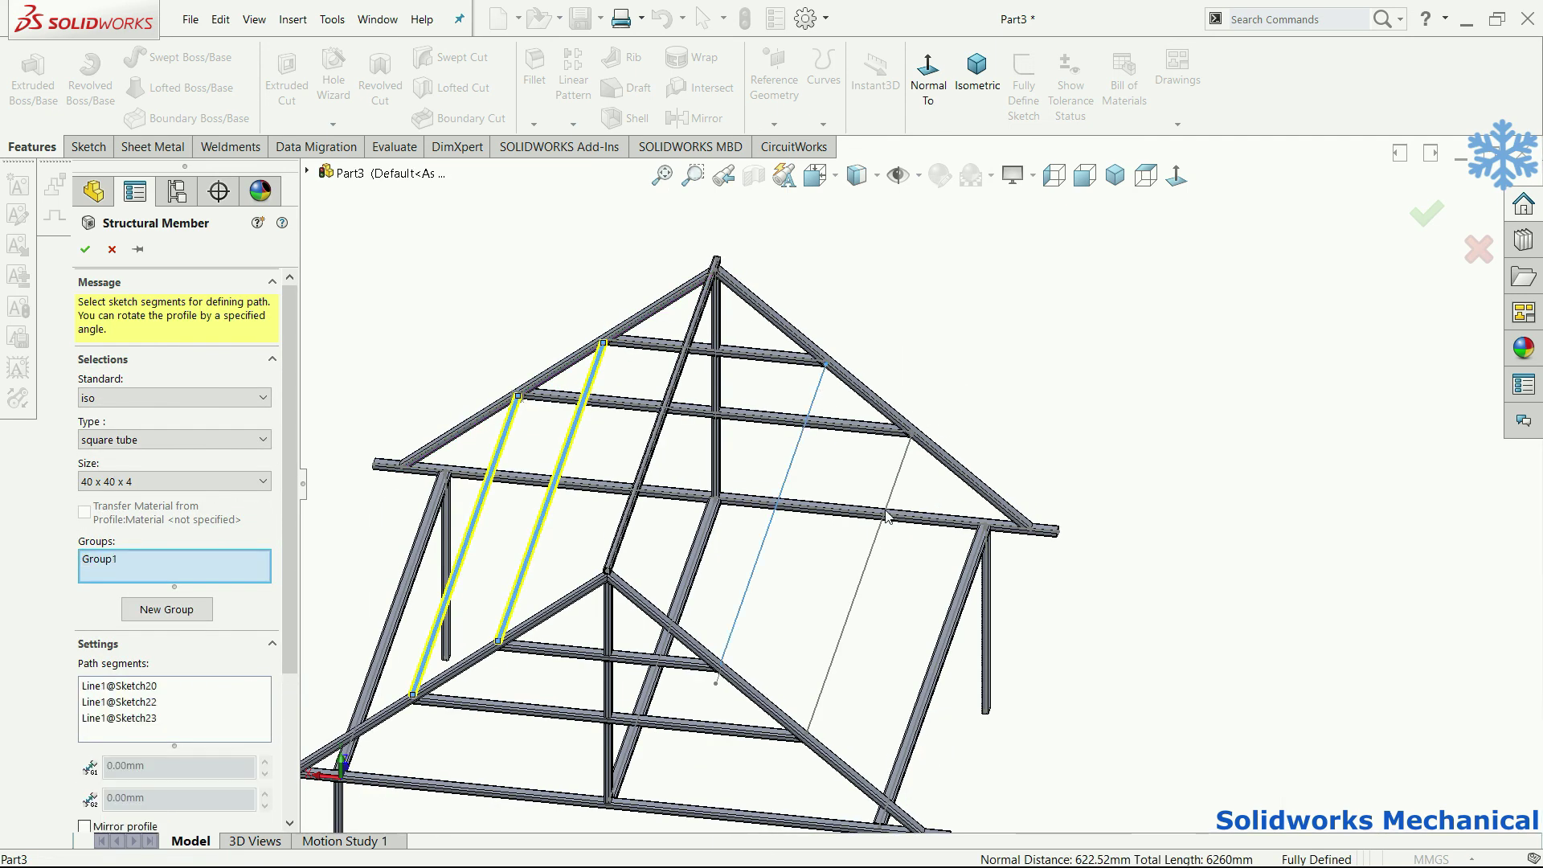
pyautogui.click(905, 460)
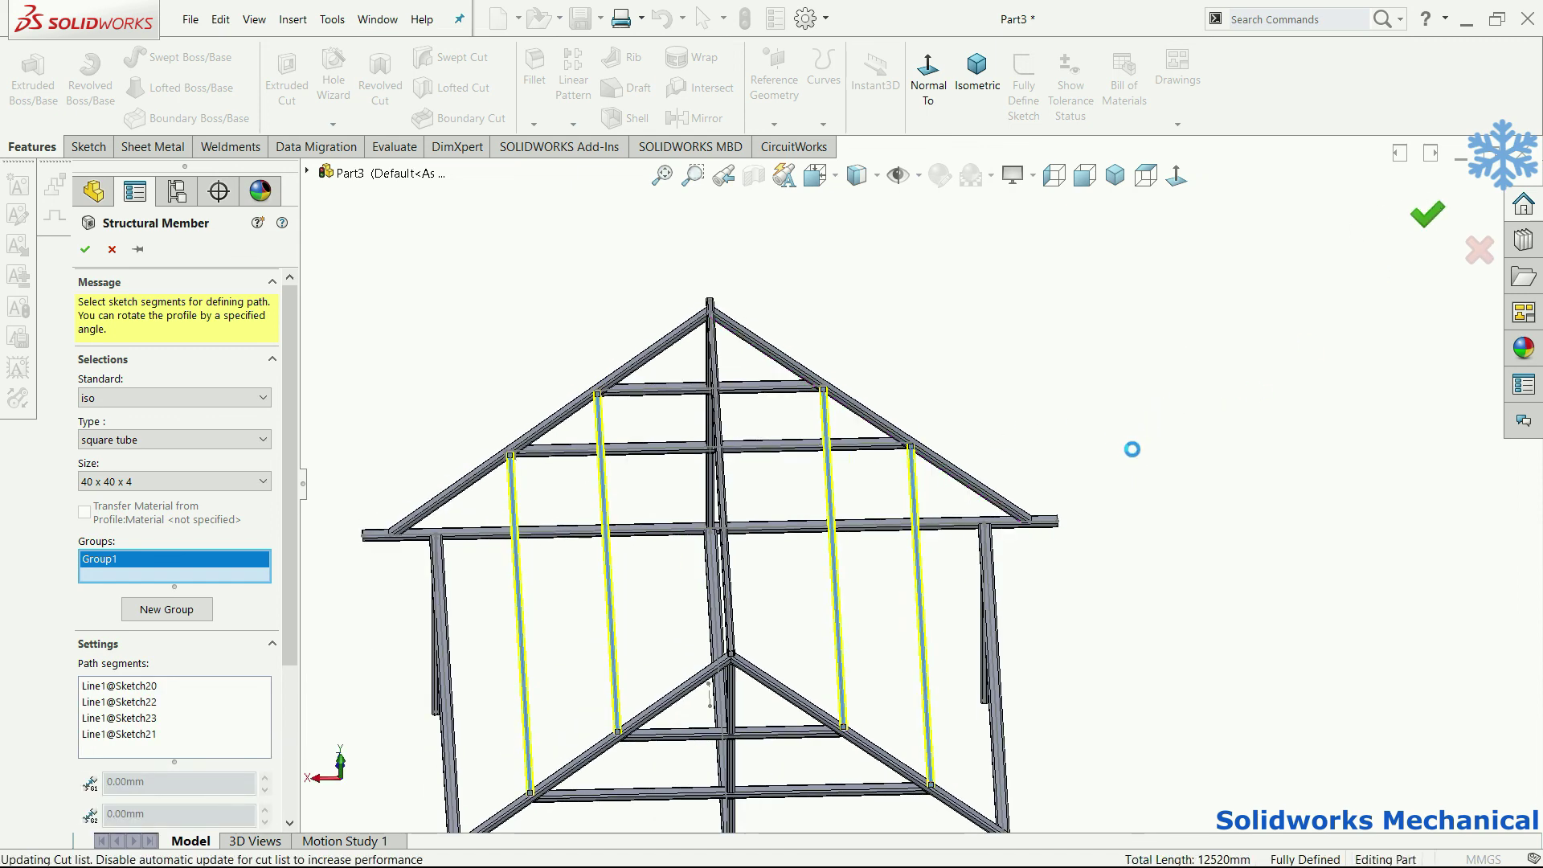
pyautogui.press('Return')
pyautogui.moveTo(1110, 482)
pyautogui.mouseDown(button='middle')
pyautogui.moveTo(1196, 448)
pyautogui.moveTo(1245, 354)
pyautogui.mouseUp(button='middle')
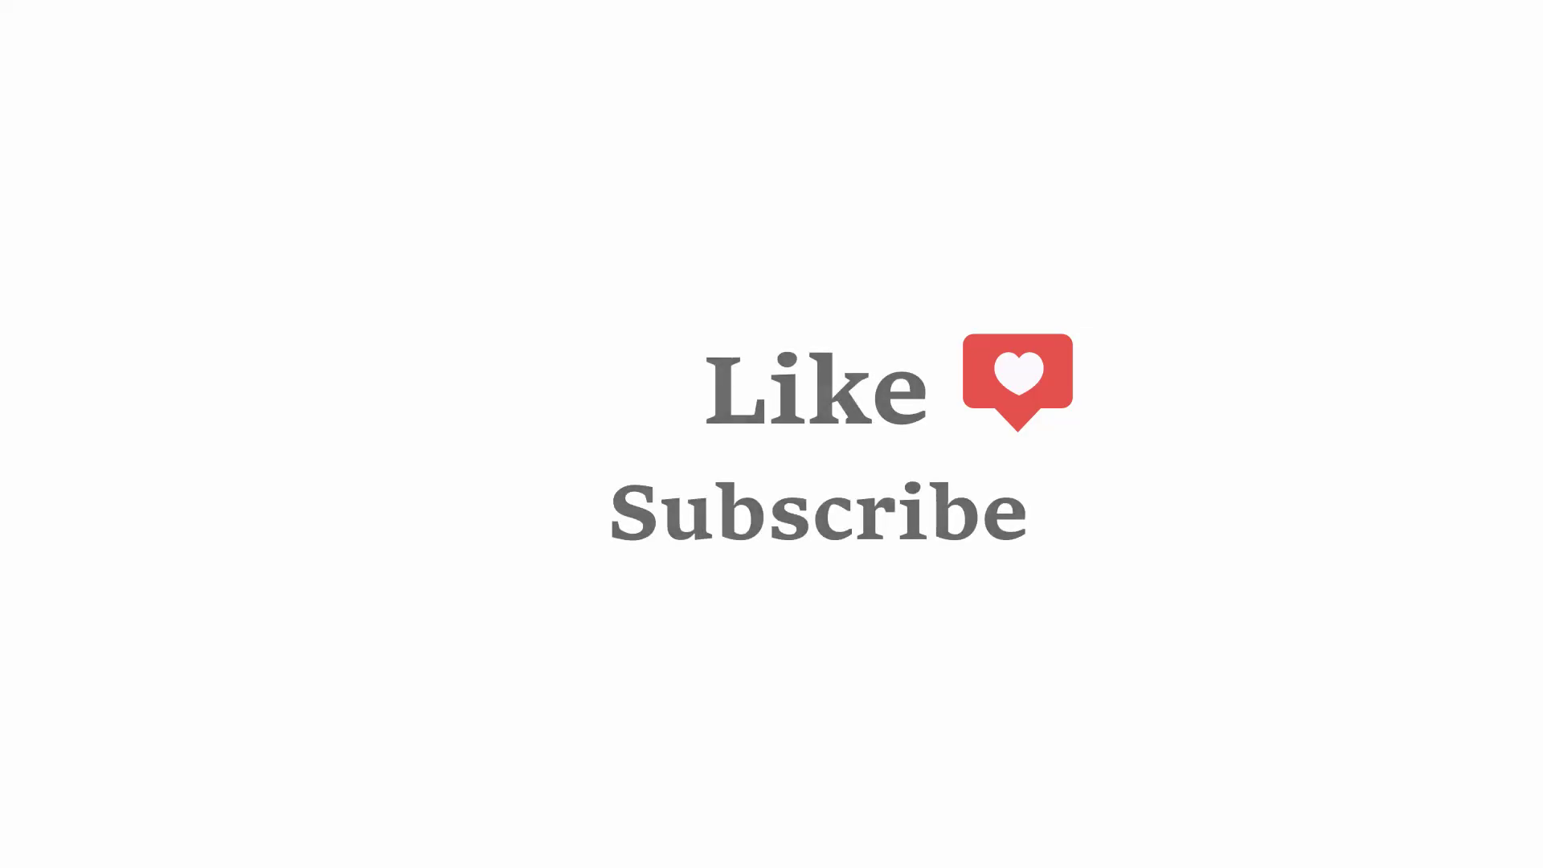